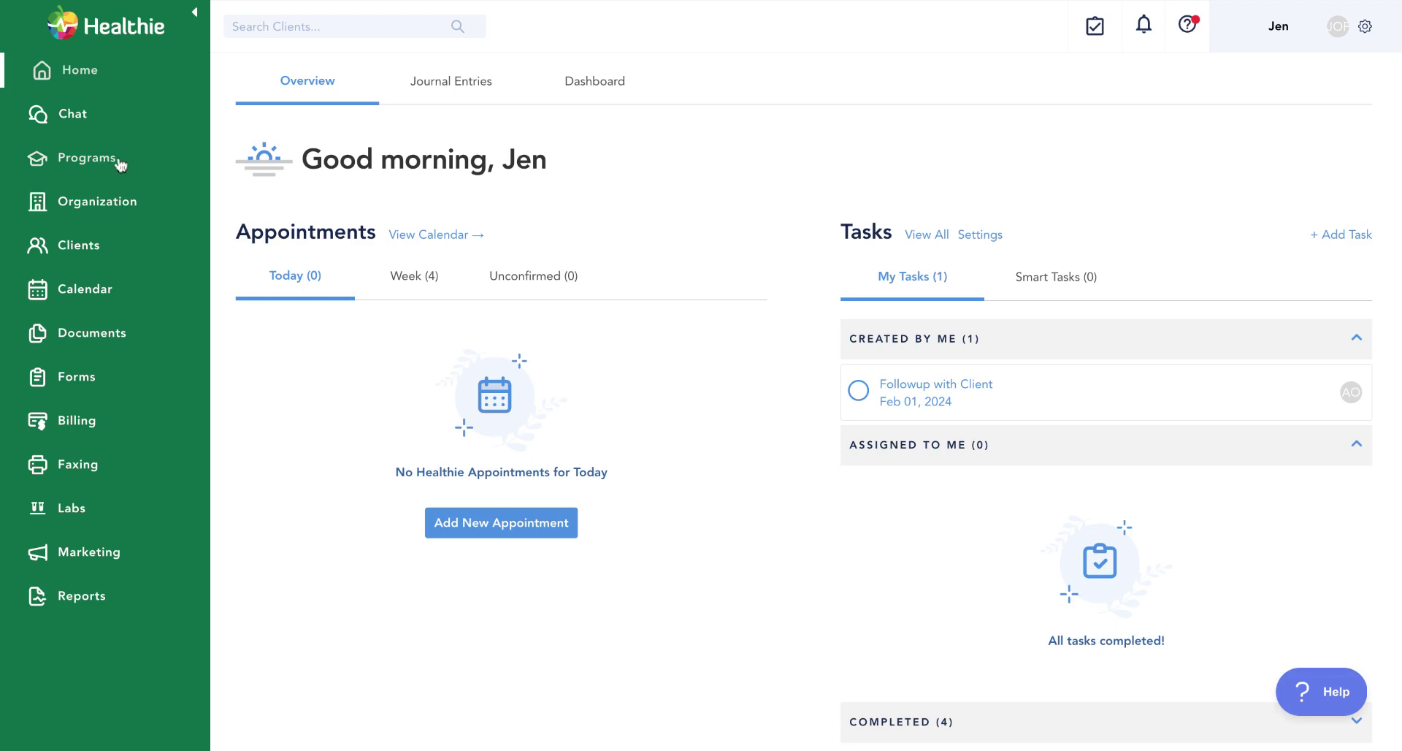
- Open the Programs page and look through the active rolling start programs
{"action": "left_click", "coordinate": [93, 168]}
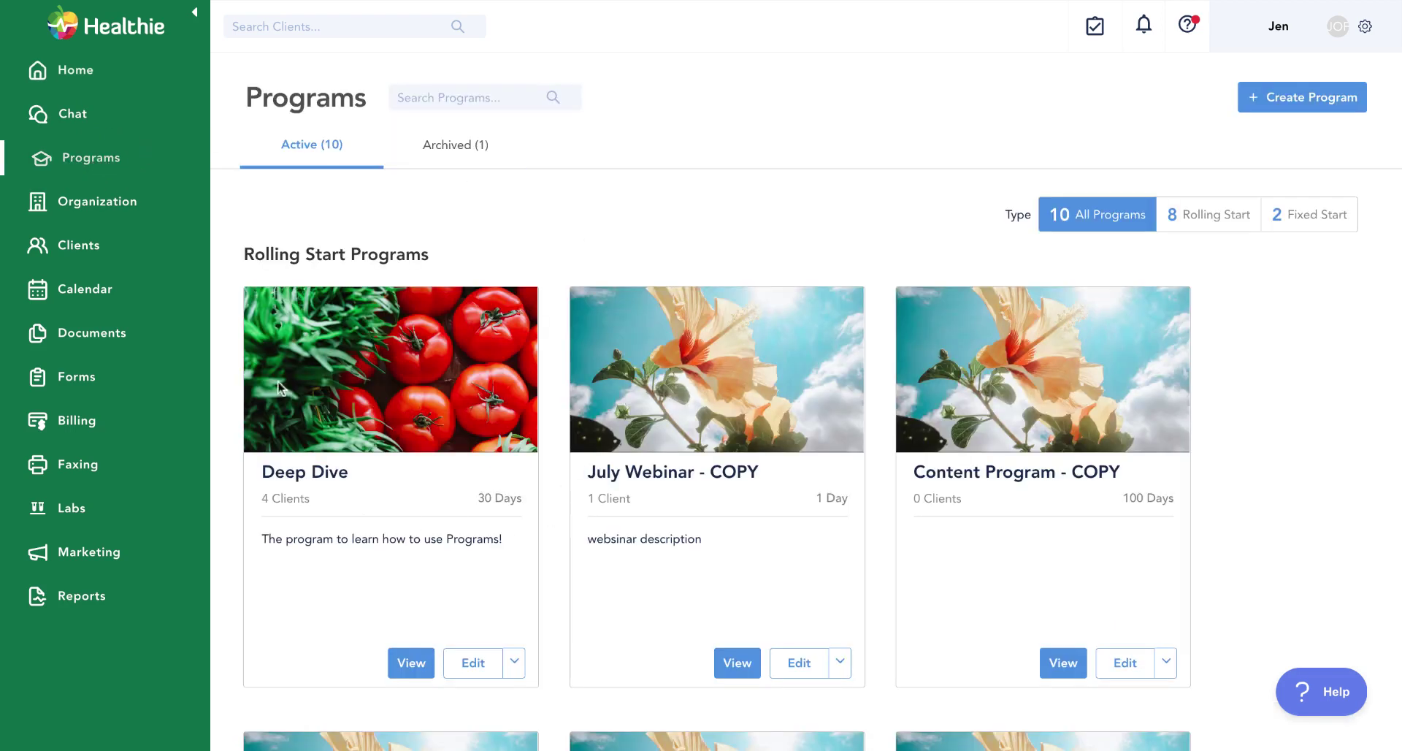
{"action": "left_click", "coordinate": [105, 428]}
{"action": "scroll", "coordinate": [549, 487], "scroll_direction": "down", "scroll_amount": 1}
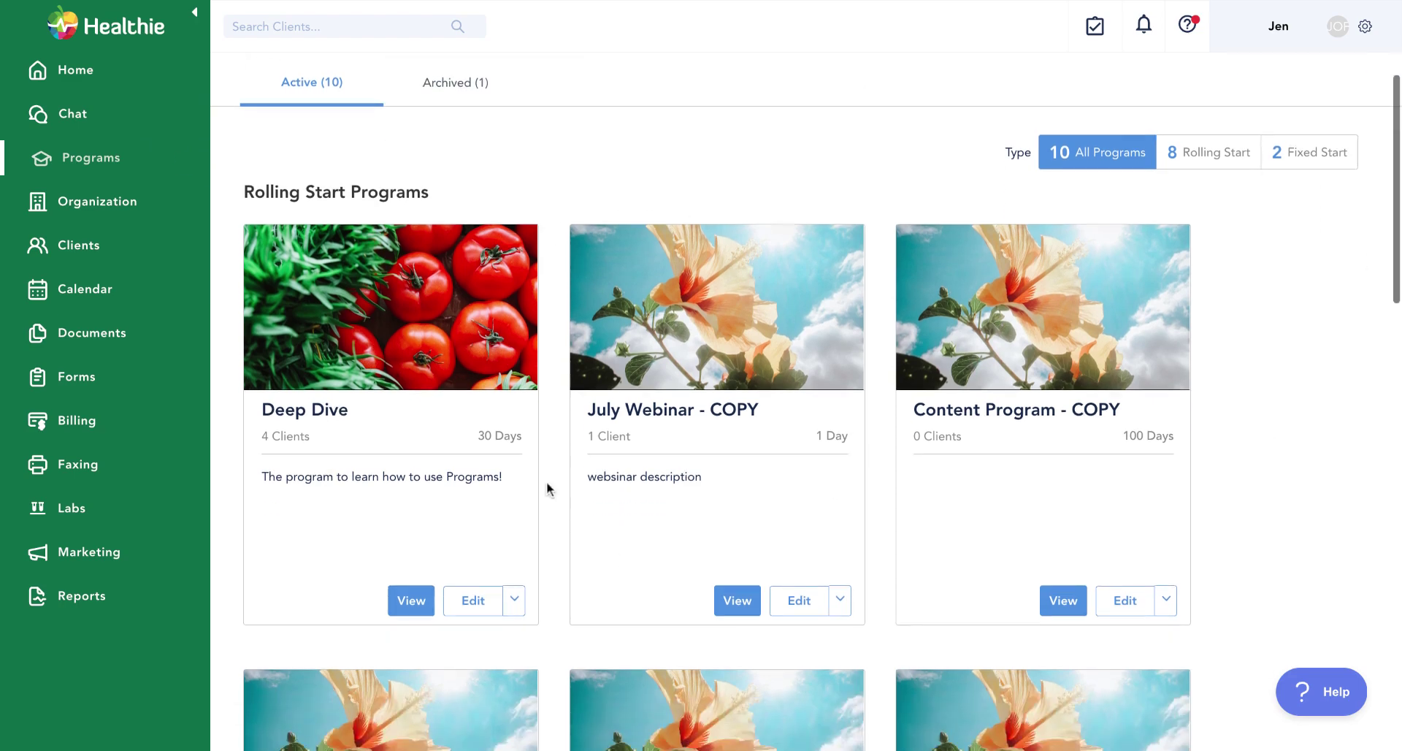
{"action": "scroll", "coordinate": [879, 626], "scroll_direction": "up", "scroll_amount": 1}
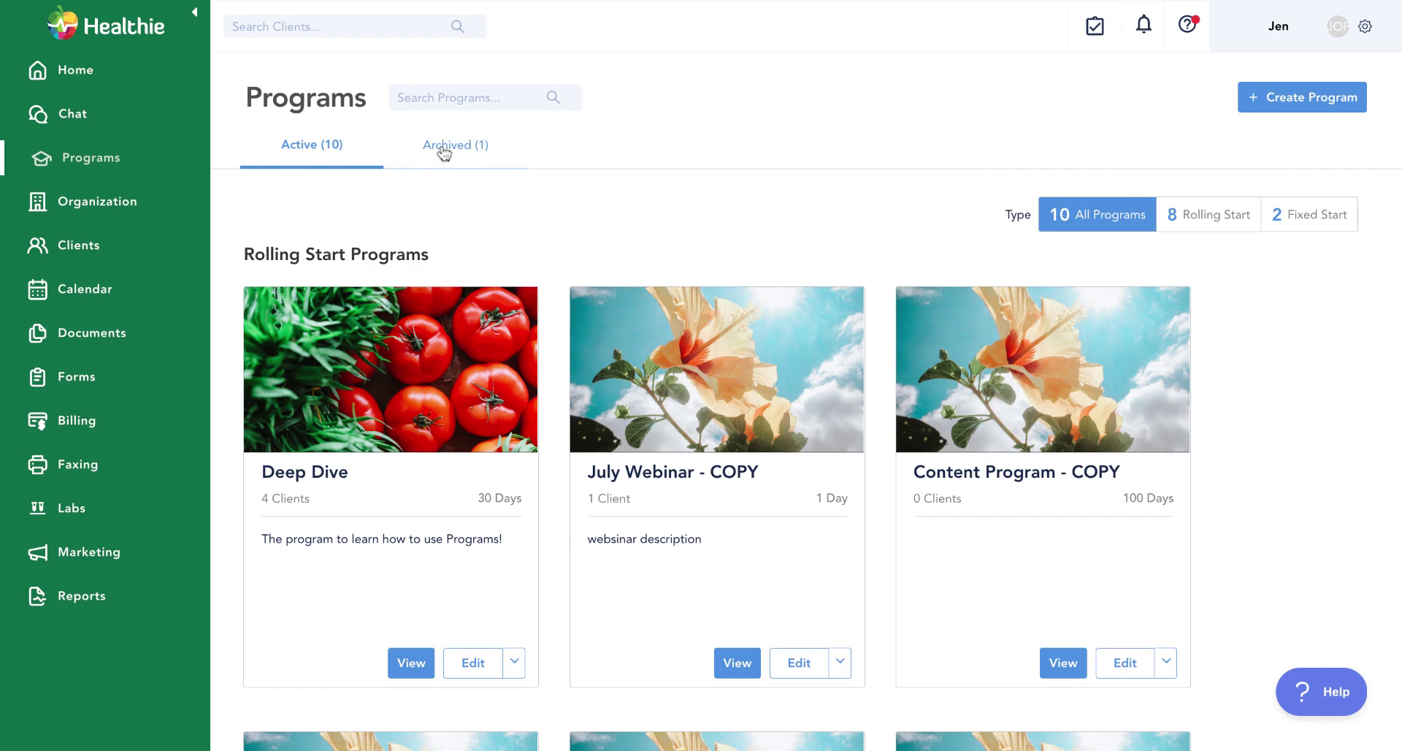
- Archive the Deep Dive program and open the list of archived programs
{"action": "scroll", "coordinate": [444, 175], "scroll_direction": "down", "scroll_amount": 1}
{"action": "left_click", "coordinate": [514, 588]}
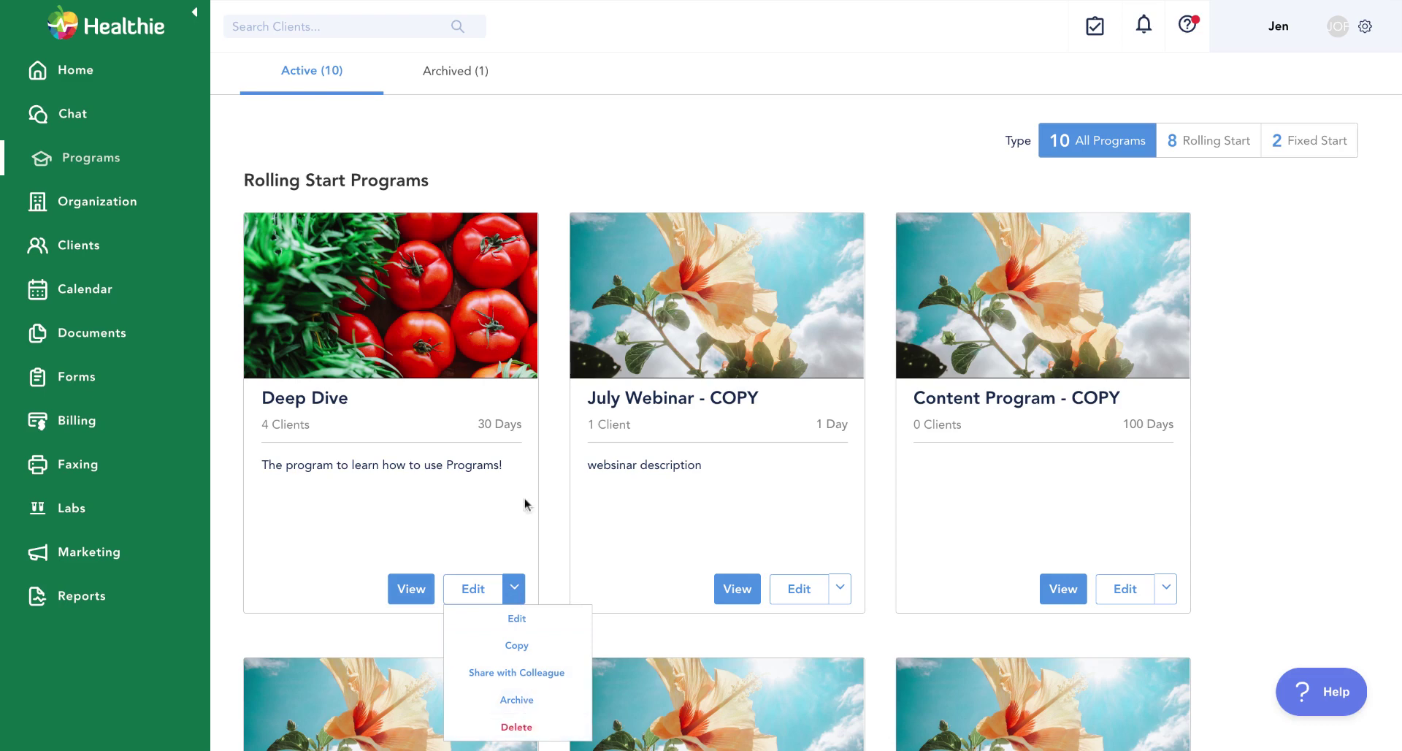
{"action": "left_click", "coordinate": [515, 698]}
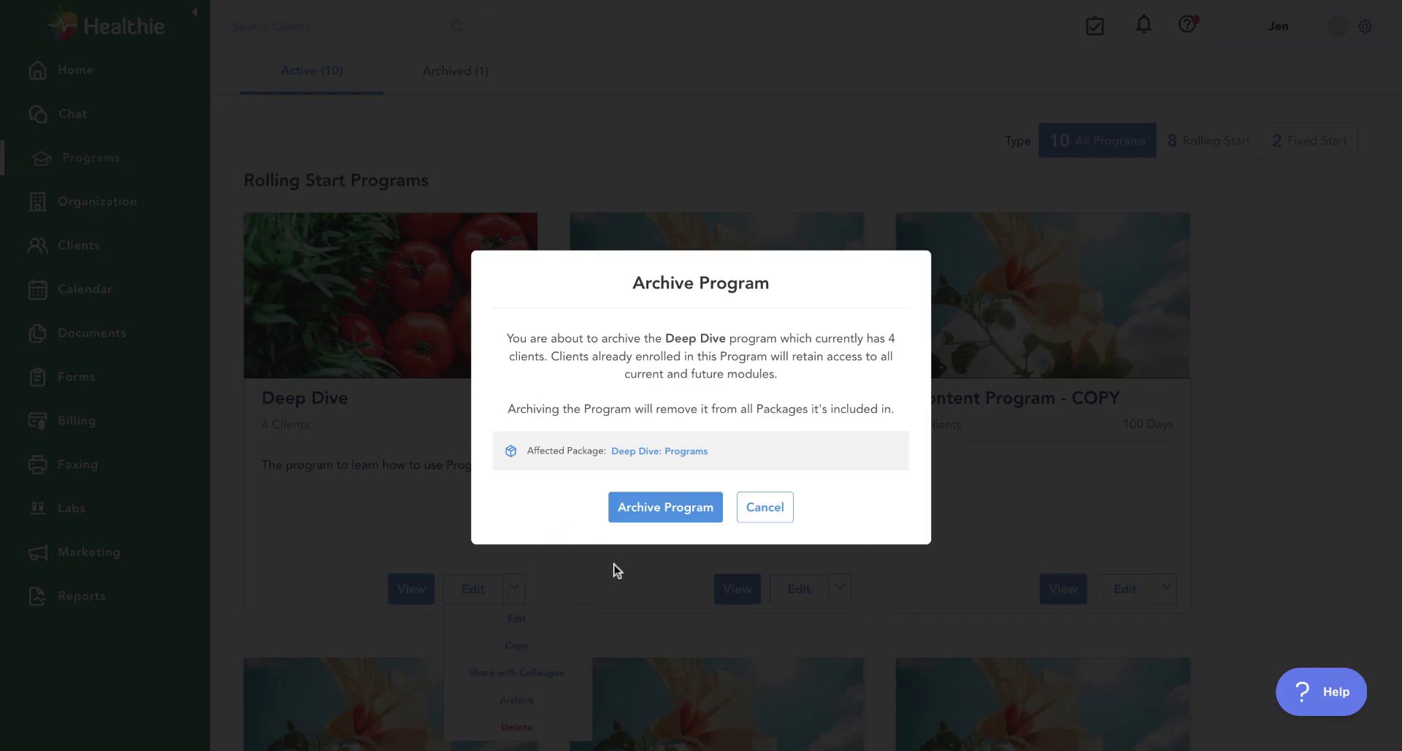
{"action": "left_click", "coordinate": [659, 517]}
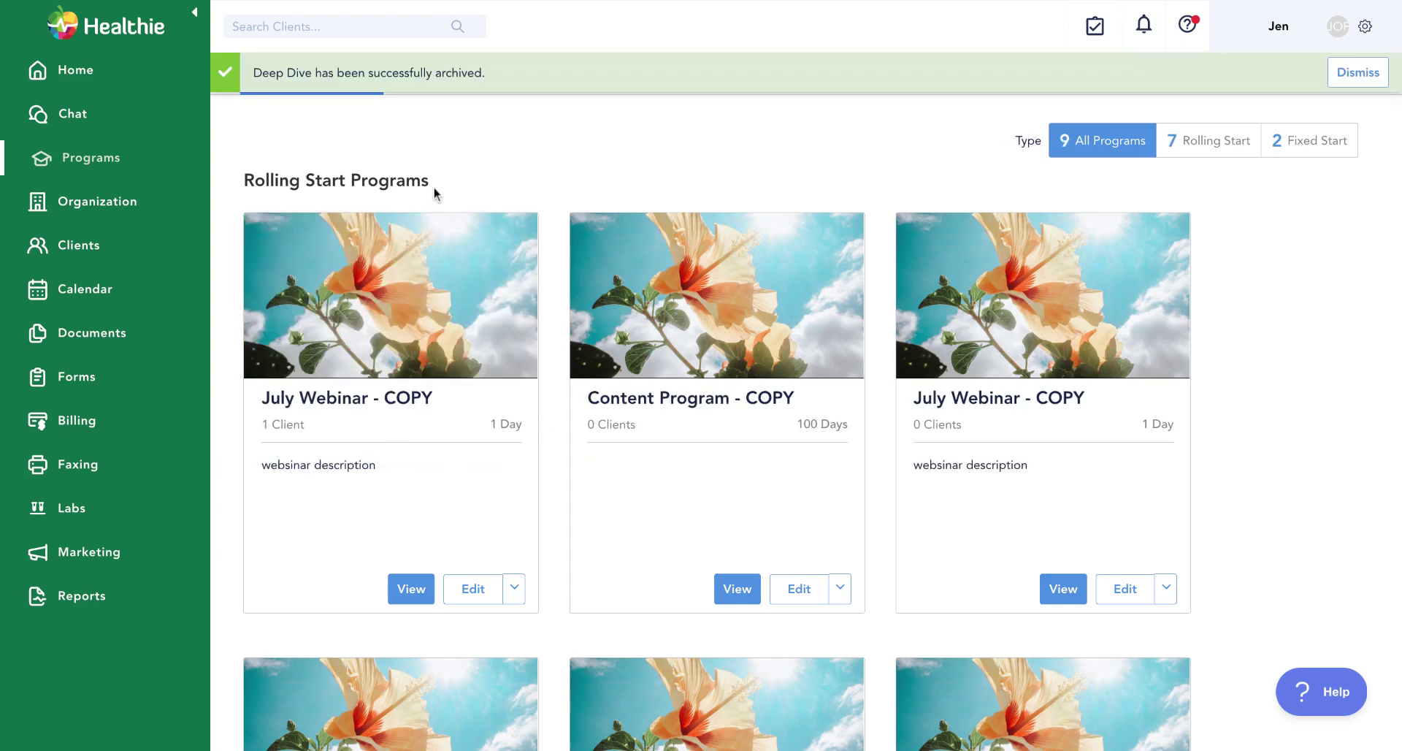
{"action": "scroll", "coordinate": [433, 187], "scroll_direction": "up", "scroll_amount": 2}
{"action": "left_click", "coordinate": [434, 164]}
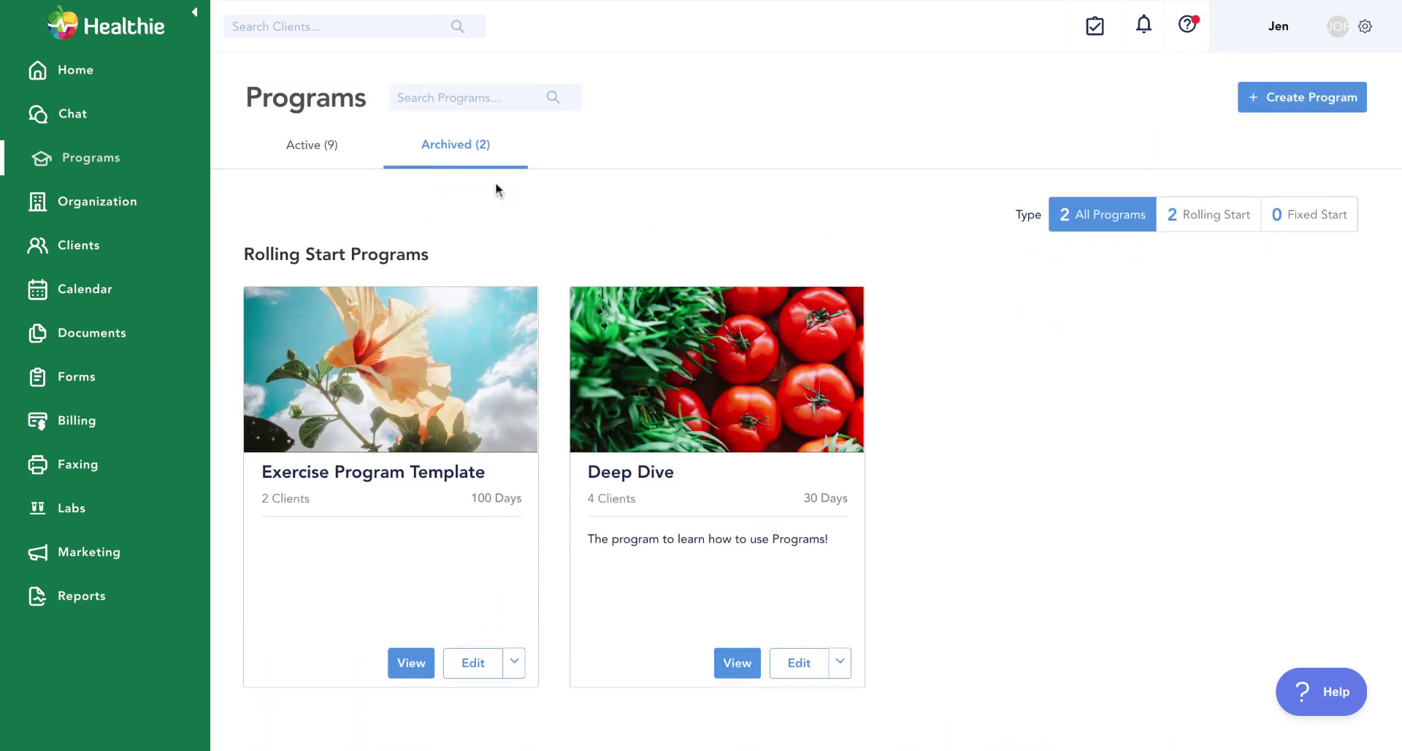
- Unarchive the Deep Dive program and return to the list of active programs
{"action": "scroll", "coordinate": [495, 182], "scroll_direction": "down", "scroll_amount": 1}
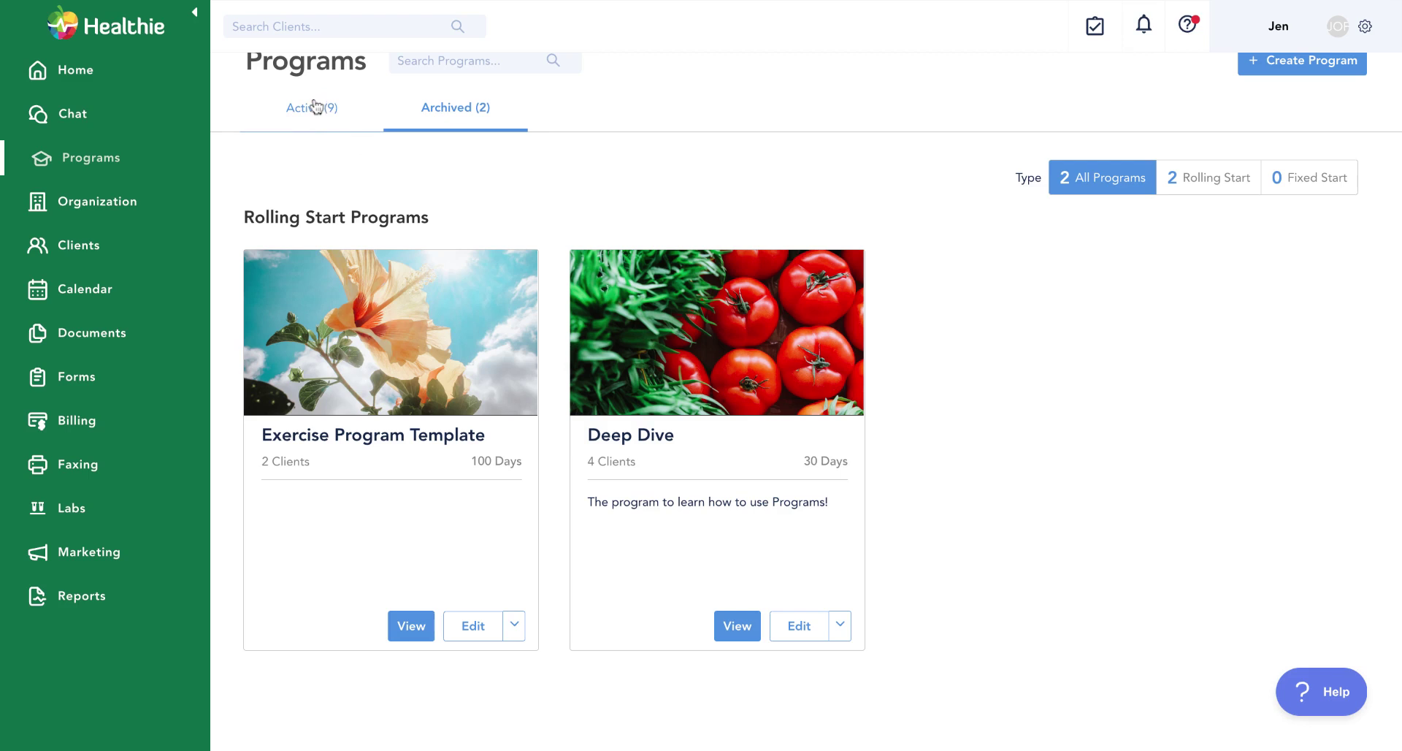
{"action": "left_click", "coordinate": [840, 624]}
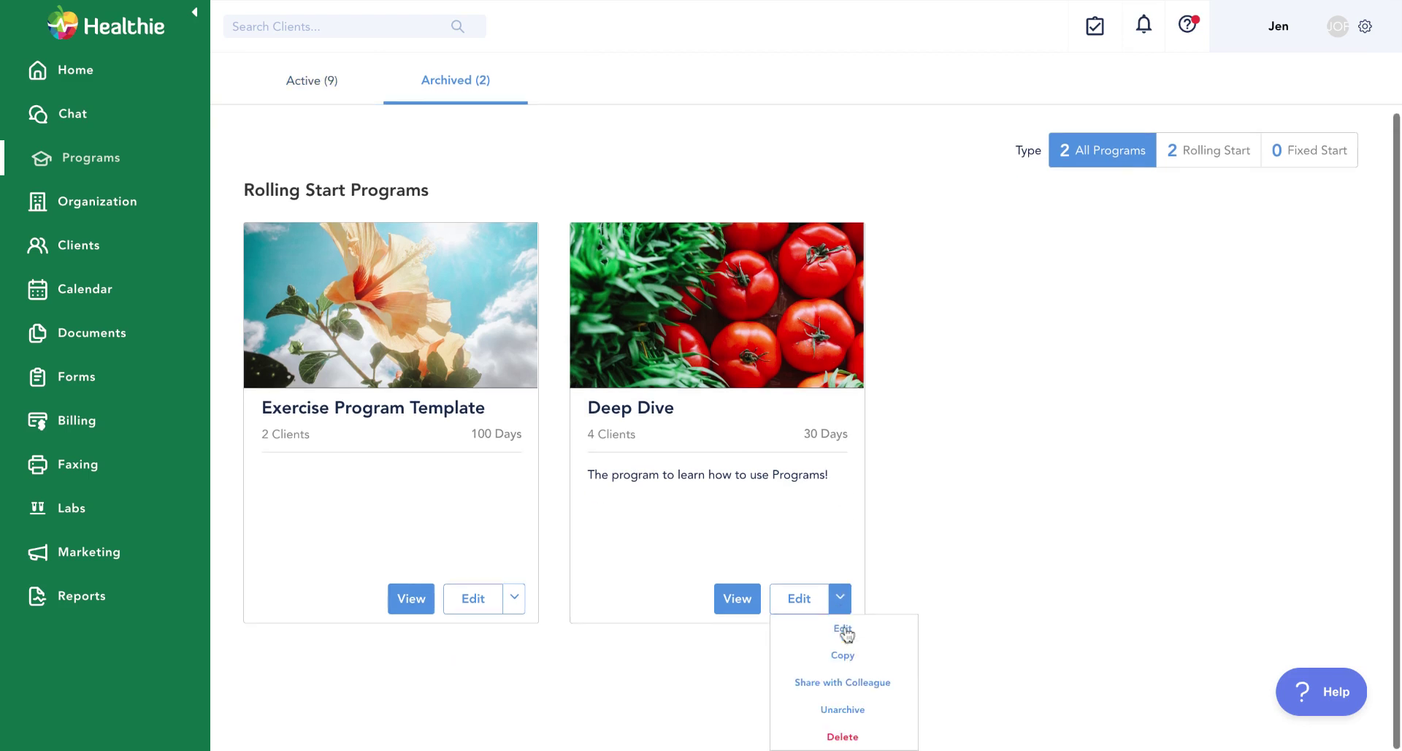
{"action": "left_click", "coordinate": [840, 712]}
{"action": "left_click", "coordinate": [666, 467]}
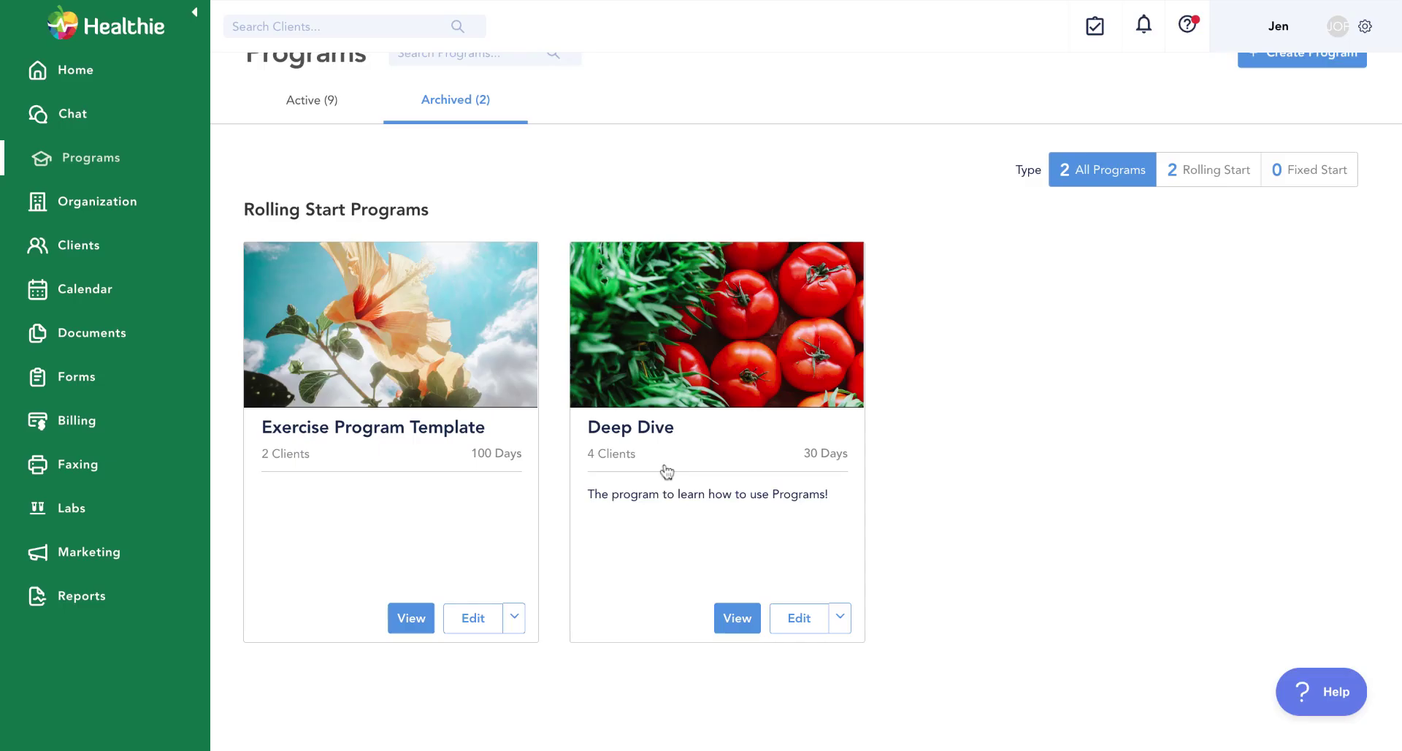
{"action": "left_click", "coordinate": [312, 100]}
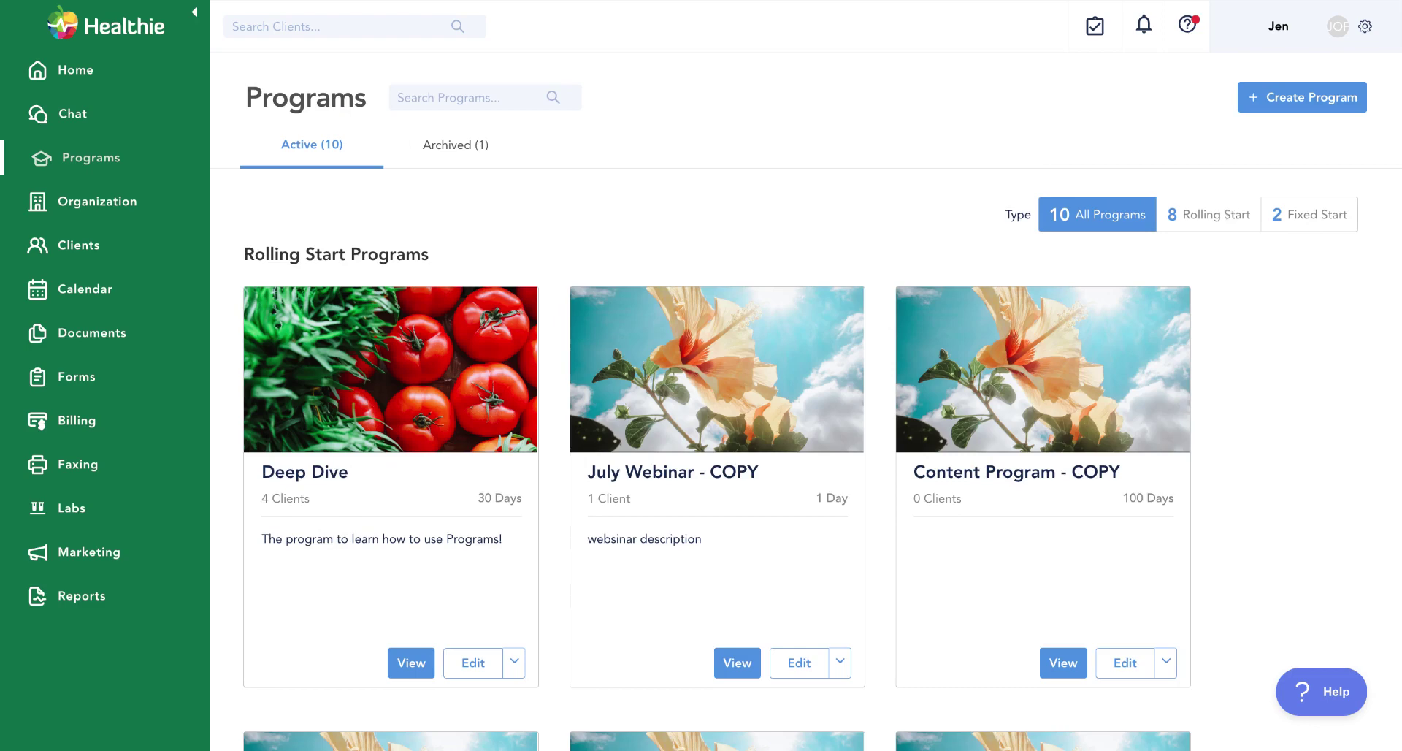
- Filter the active programs to Rolling Start, search them for "Deep", and clear the search text
{"action": "left_click", "coordinate": [1214, 220]}
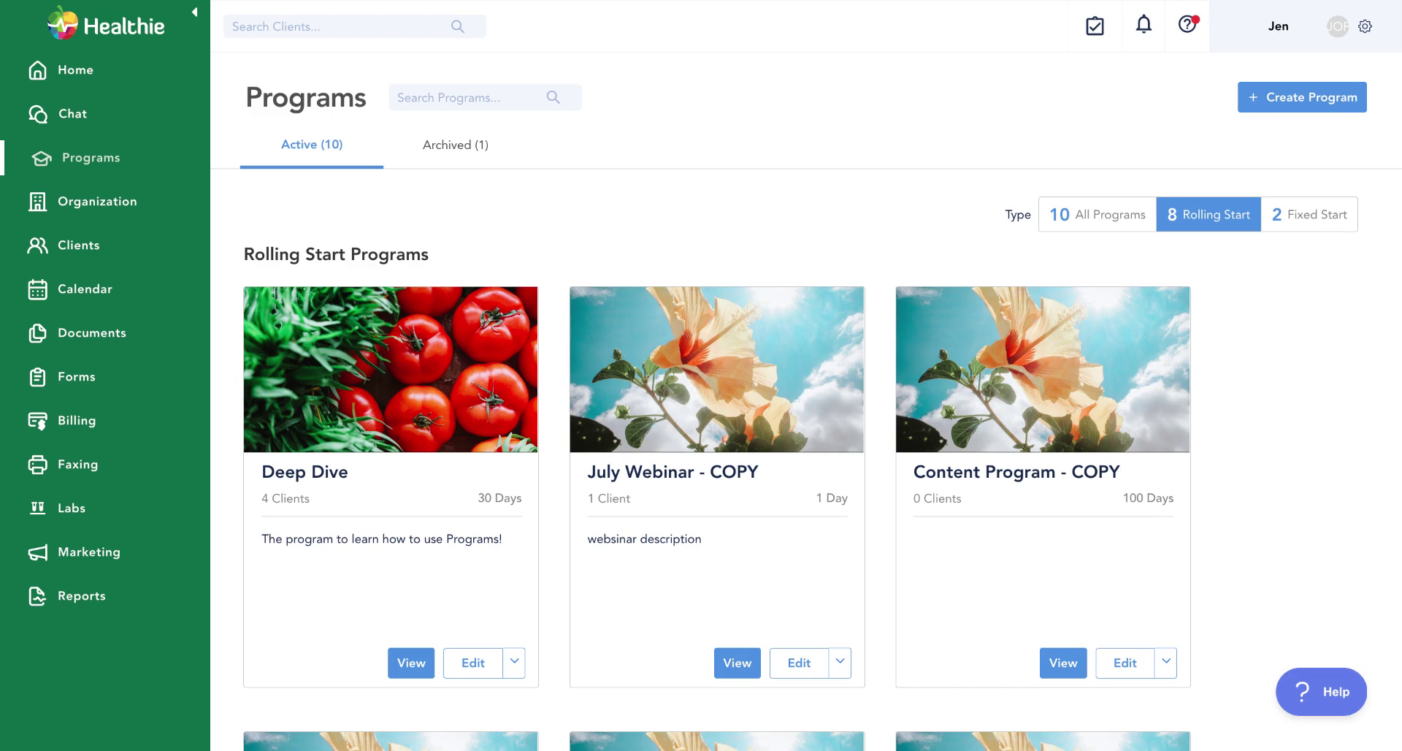
{"action": "left_click", "coordinate": [493, 98]}
{"action": "type", "text": "Deep"}
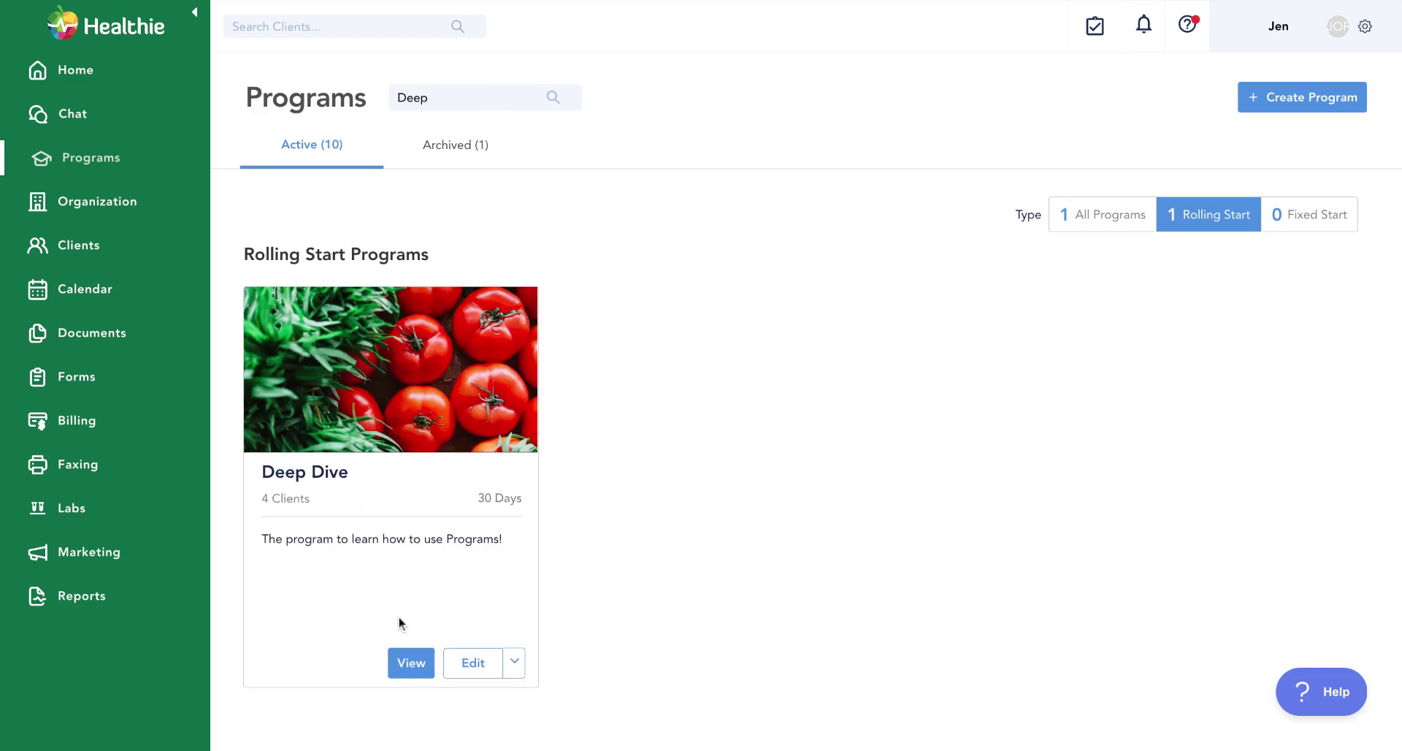
{"action": "double_click", "coordinate": [435, 98]}
{"action": "key", "text": "BackSpace"}
- Open a blank new-program form to review its cover image and information fields, and return to the Programs page
{"action": "left_click", "coordinate": [1298, 102]}
{"action": "scroll", "coordinate": [654, 341], "scroll_direction": "down", "scroll_amount": 6}
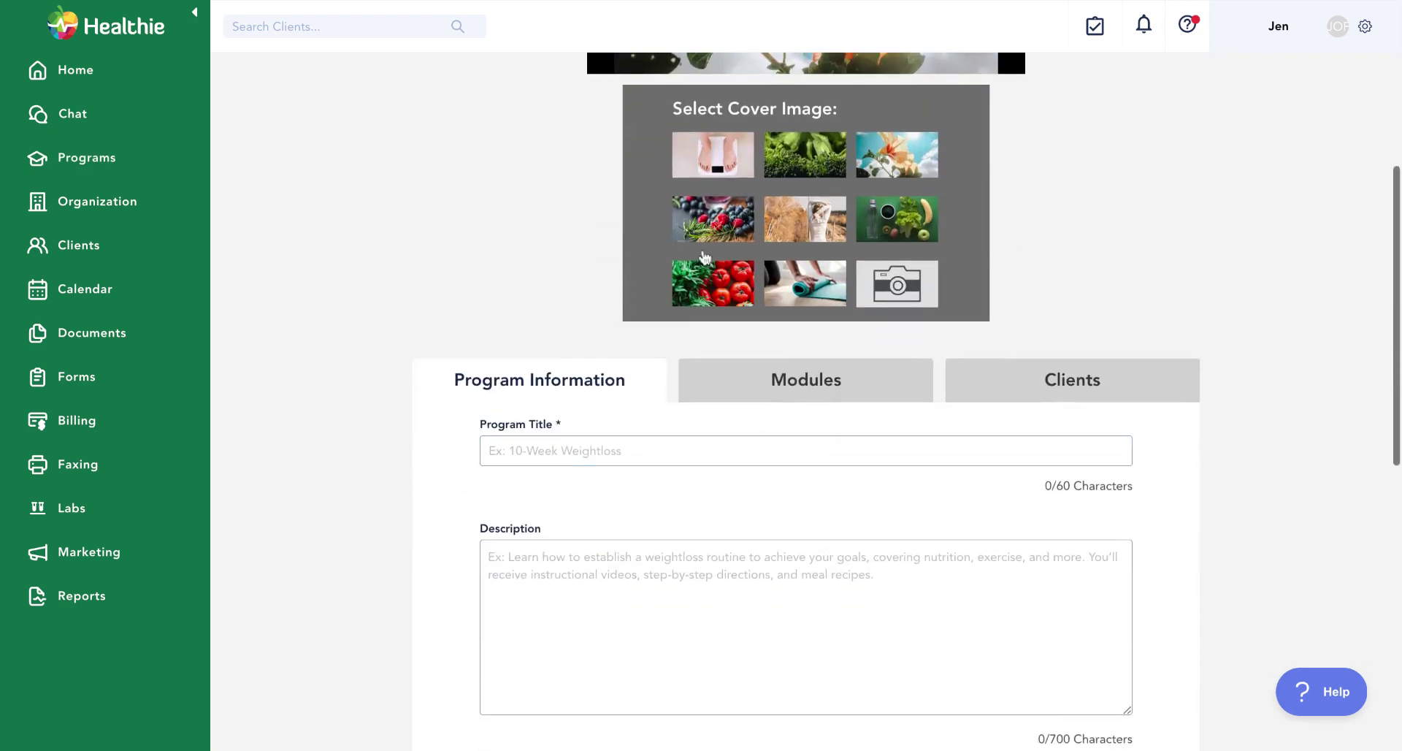
{"action": "scroll", "coordinate": [731, 424], "scroll_direction": "down", "scroll_amount": 2}
{"action": "scroll", "coordinate": [759, 439], "scroll_direction": "up", "scroll_amount": 4}
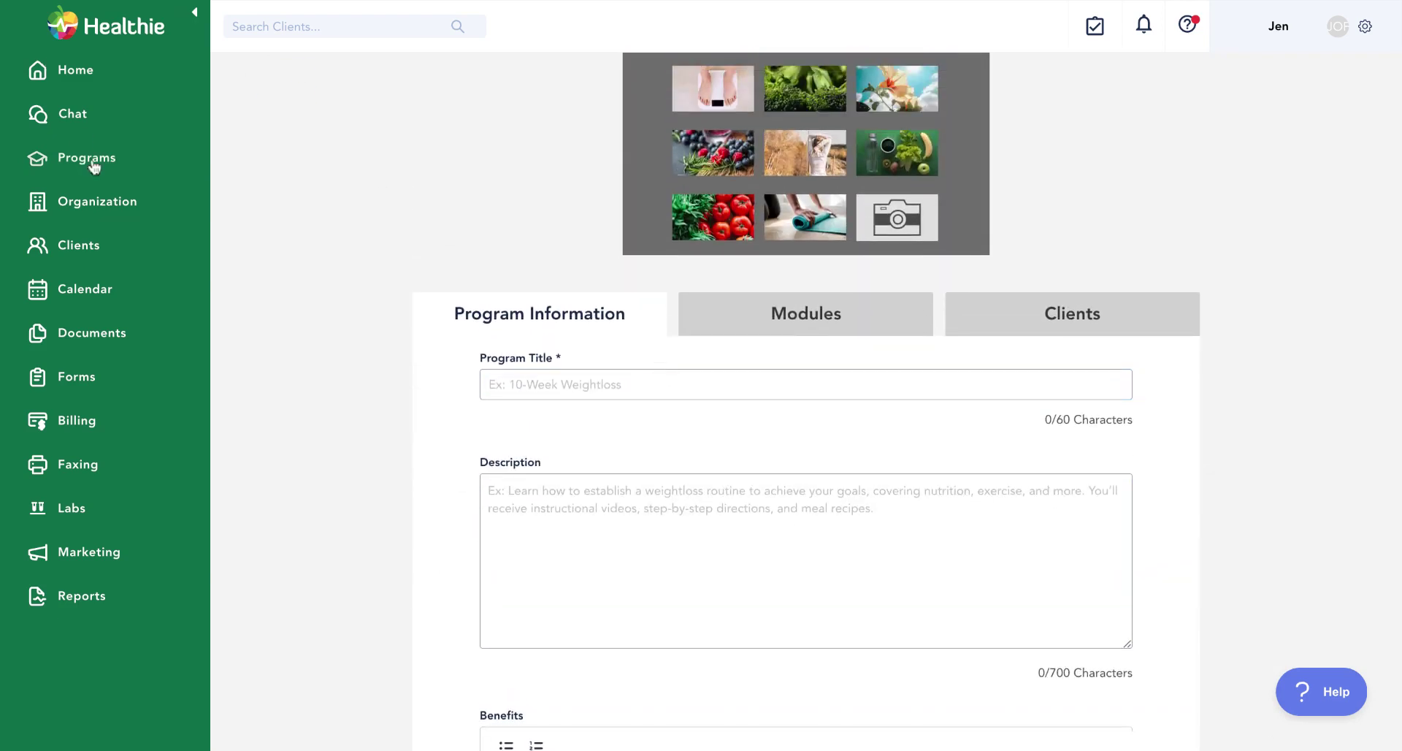
{"action": "left_click", "coordinate": [95, 162]}
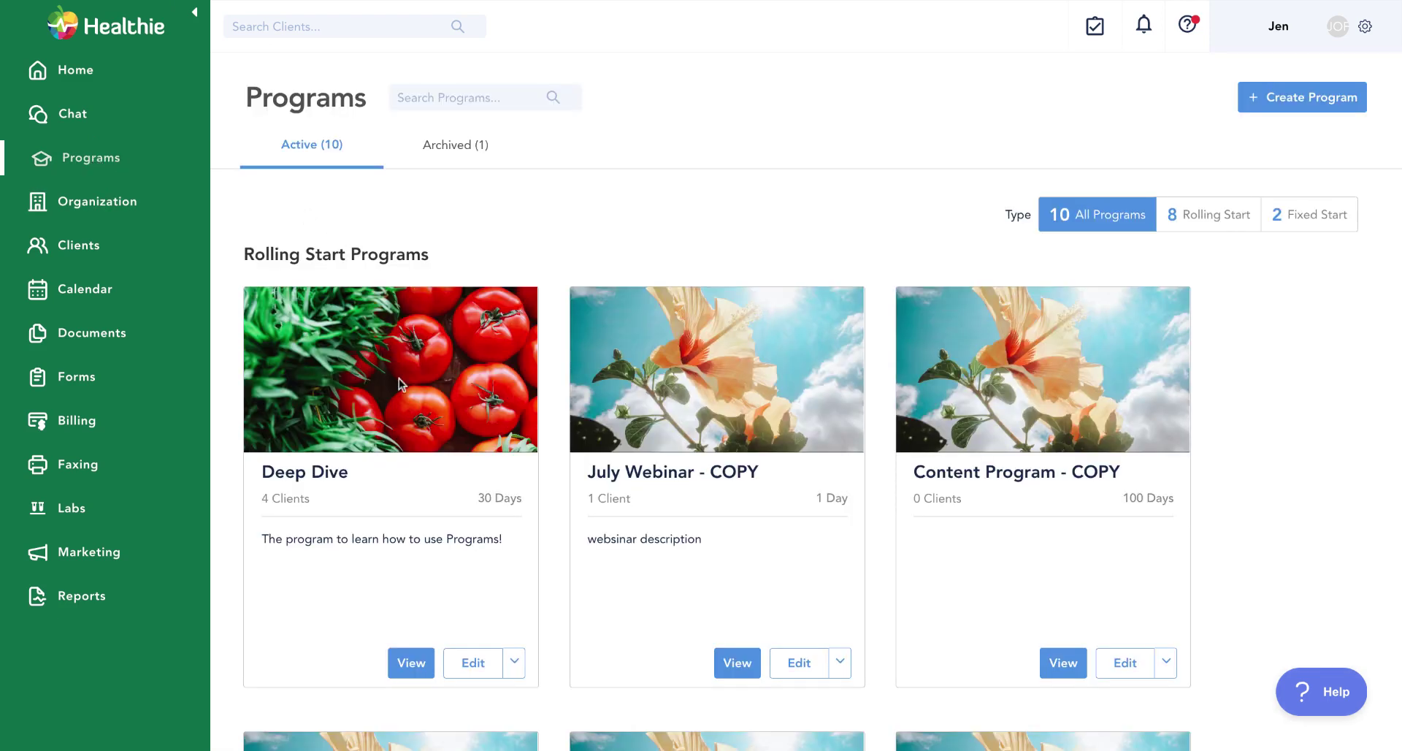
- View the Deep Dive program and review its program type, benefits, video and list of modules
{"action": "scroll", "coordinate": [379, 377], "scroll_direction": "down", "scroll_amount": 2}
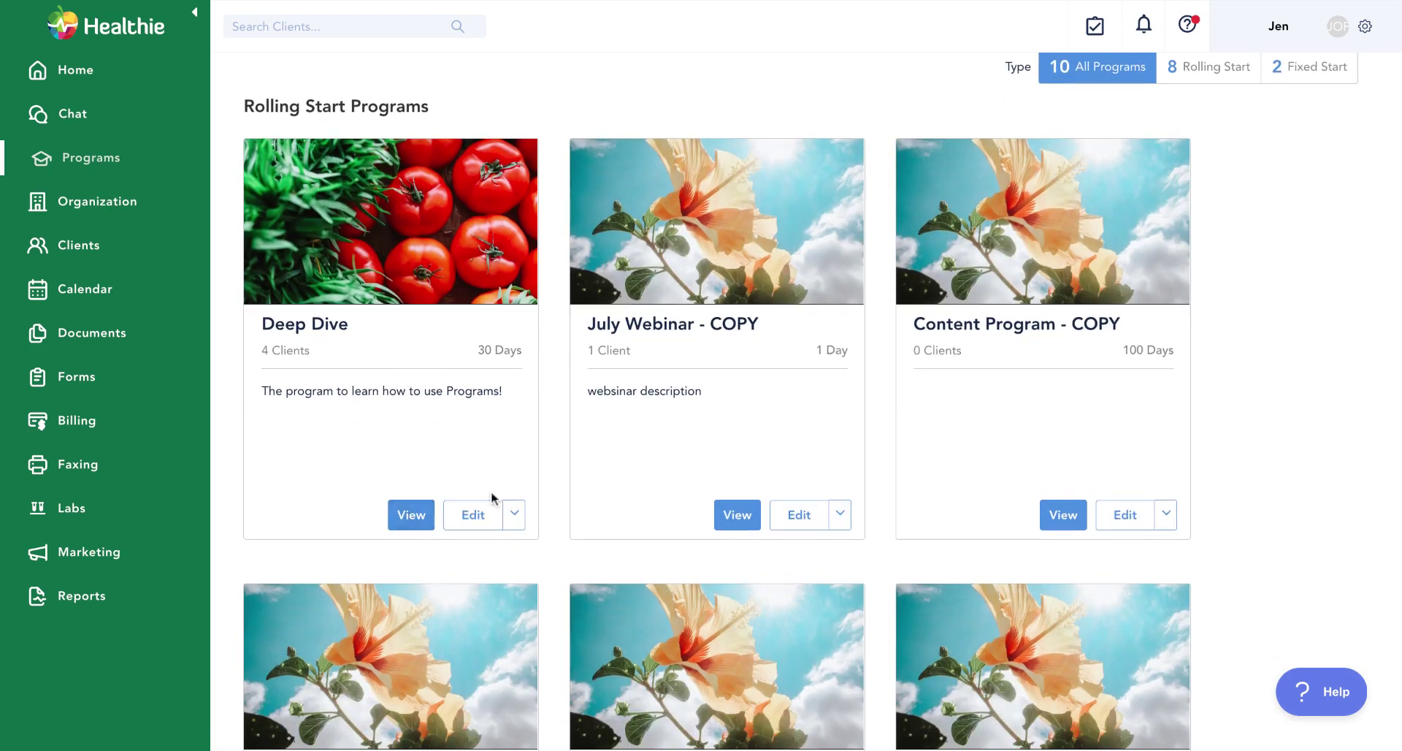
{"action": "left_click", "coordinate": [412, 516]}
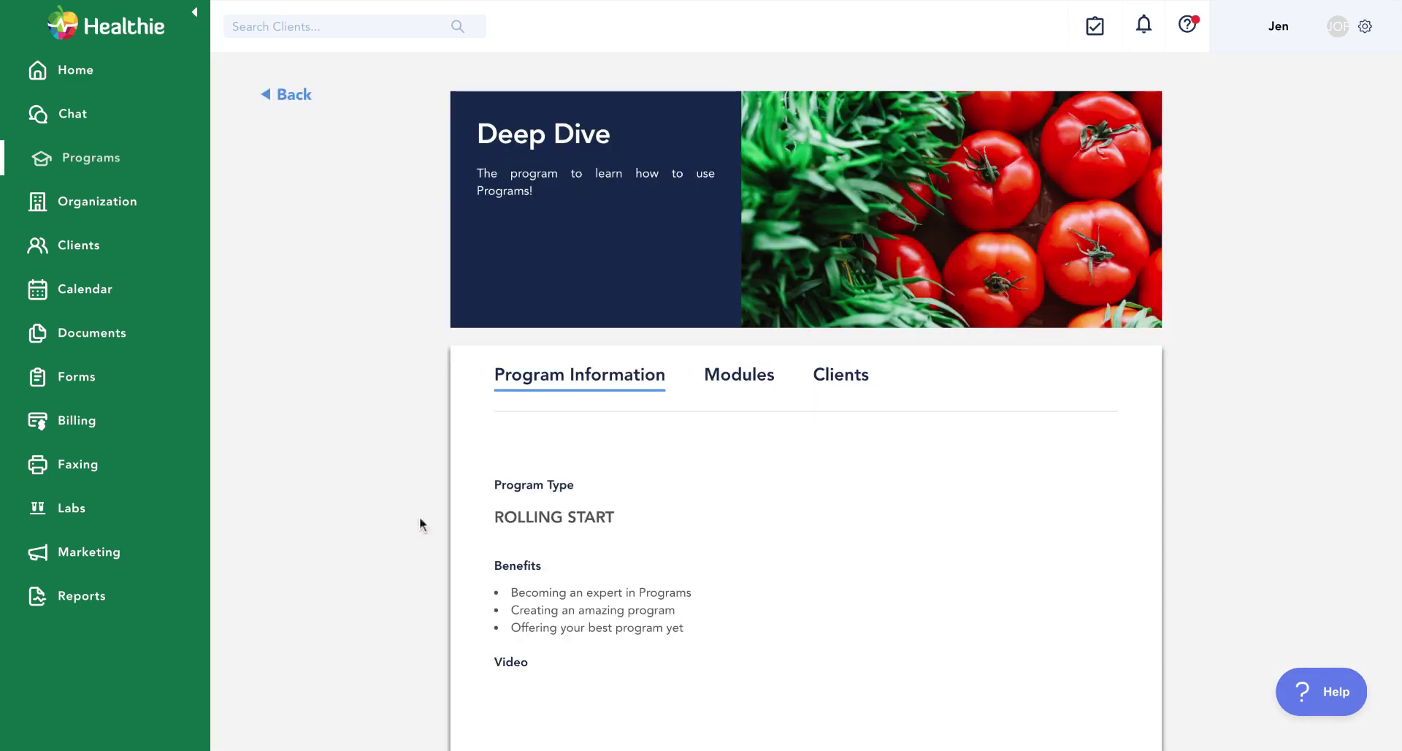
{"action": "scroll", "coordinate": [643, 504], "scroll_direction": "down", "scroll_amount": 3}
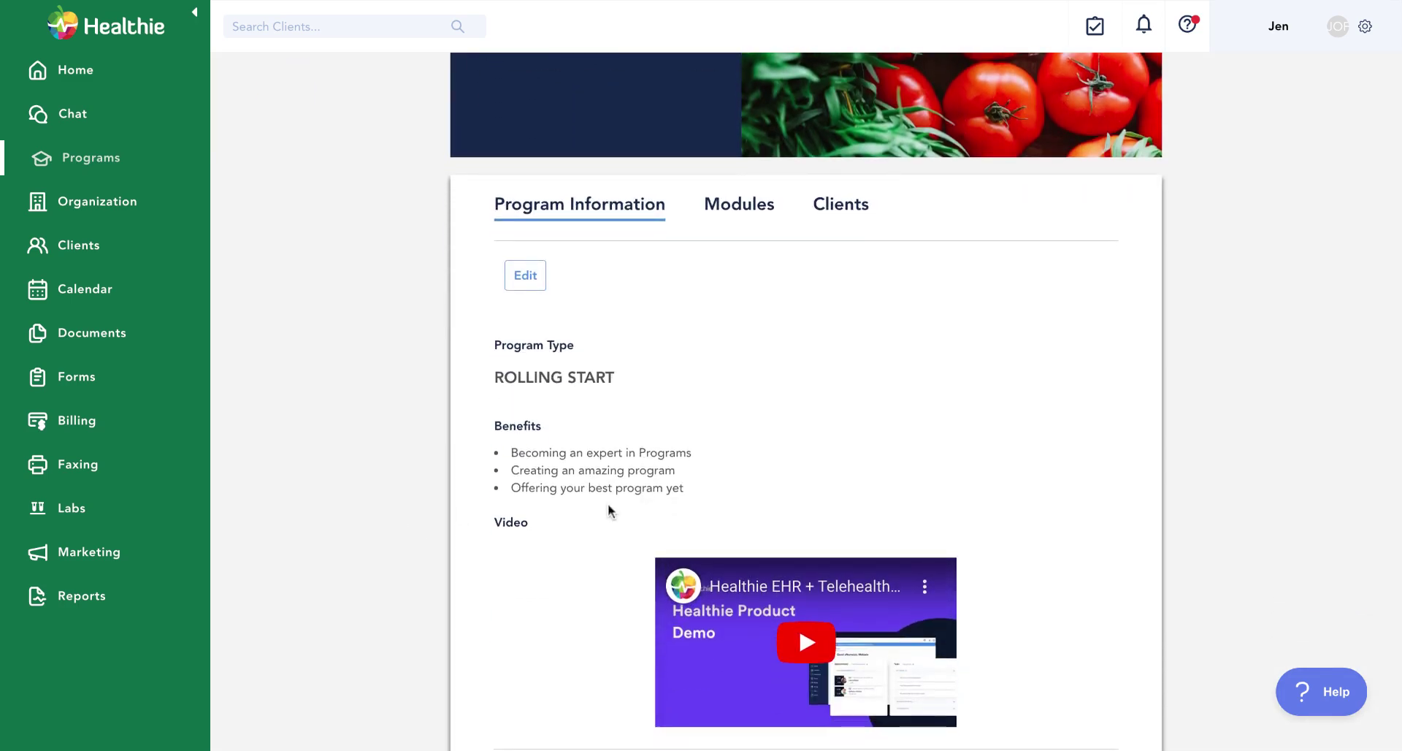
{"action": "scroll", "coordinate": [570, 431], "scroll_direction": "down", "scroll_amount": 2}
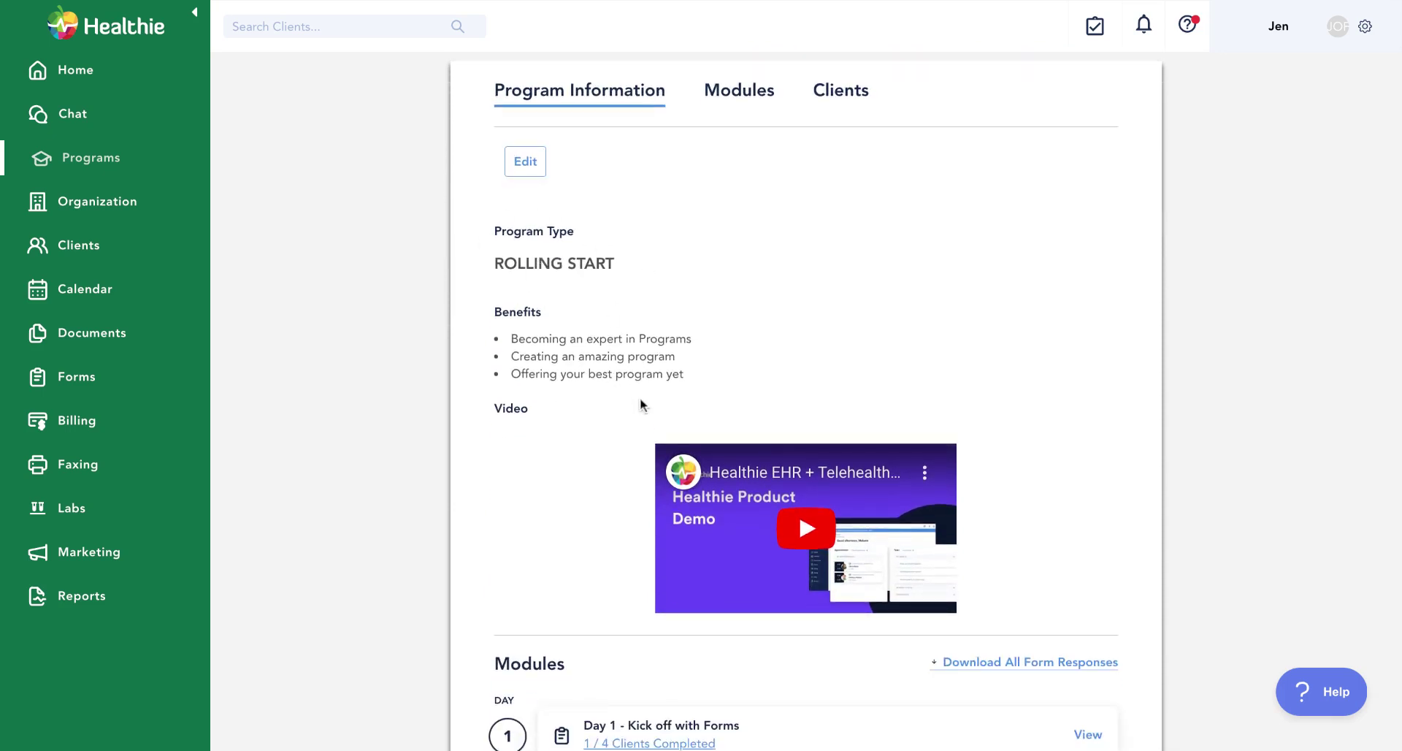
{"action": "scroll", "coordinate": [641, 403], "scroll_direction": "down", "scroll_amount": 2}
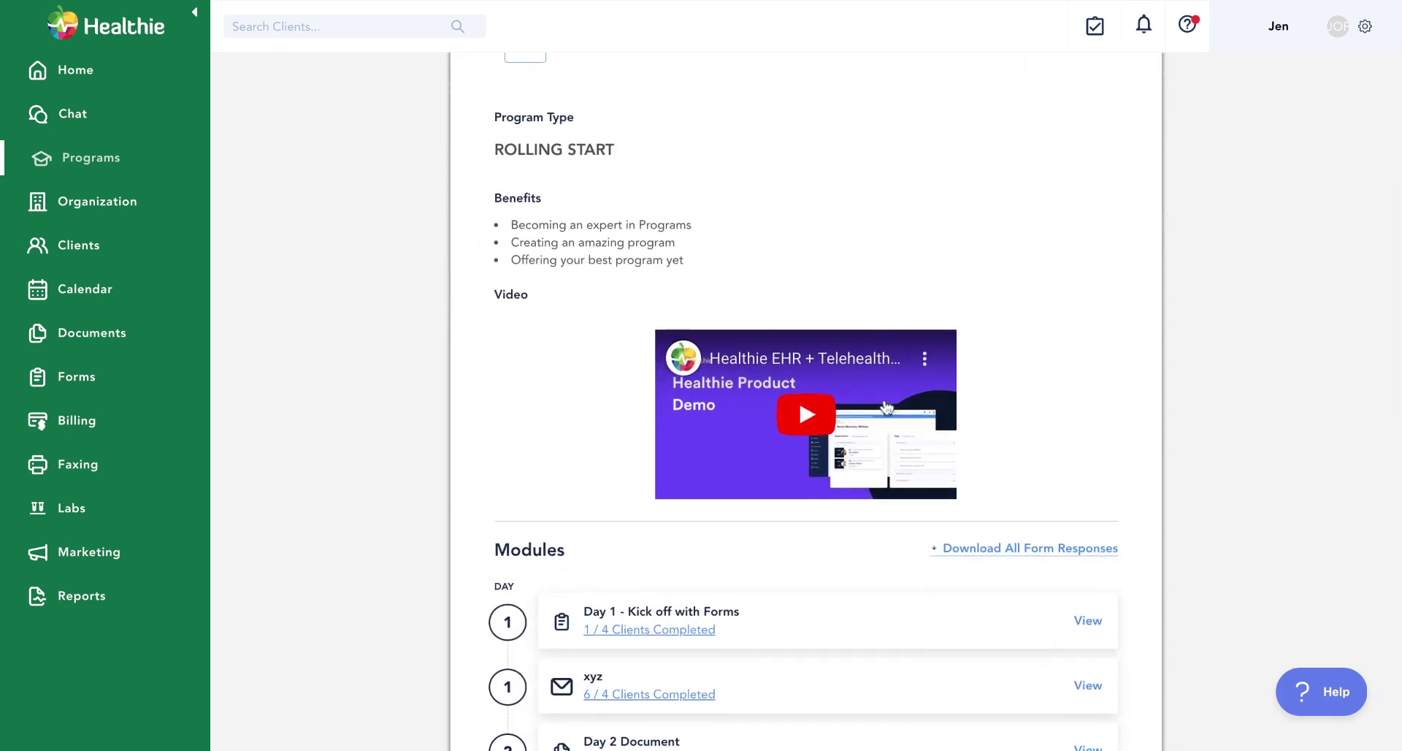
{"action": "scroll", "coordinate": [804, 424], "scroll_direction": "down", "scroll_amount": 2}
{"action": "scroll", "coordinate": [764, 444], "scroll_direction": "down", "scroll_amount": 4}
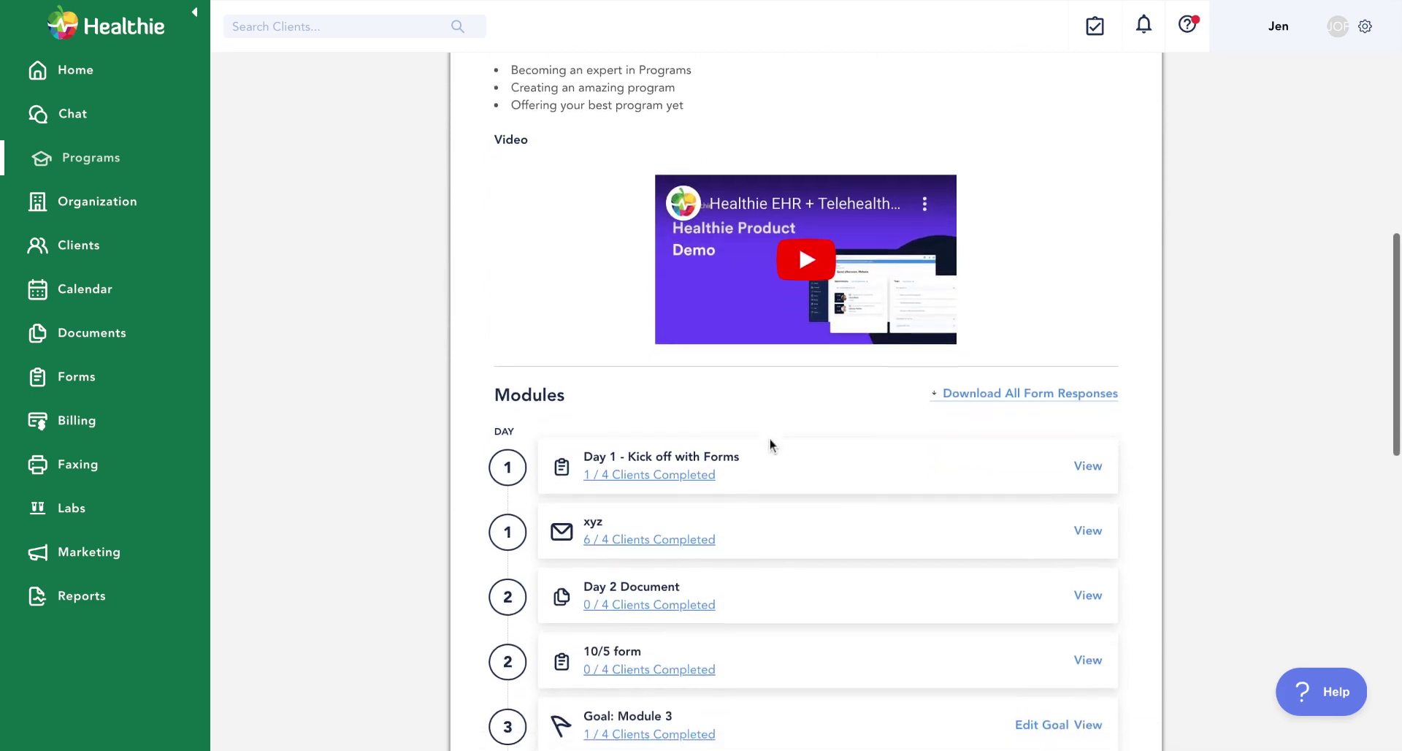
{"action": "scroll", "coordinate": [730, 599], "scroll_direction": "down", "scroll_amount": 1}
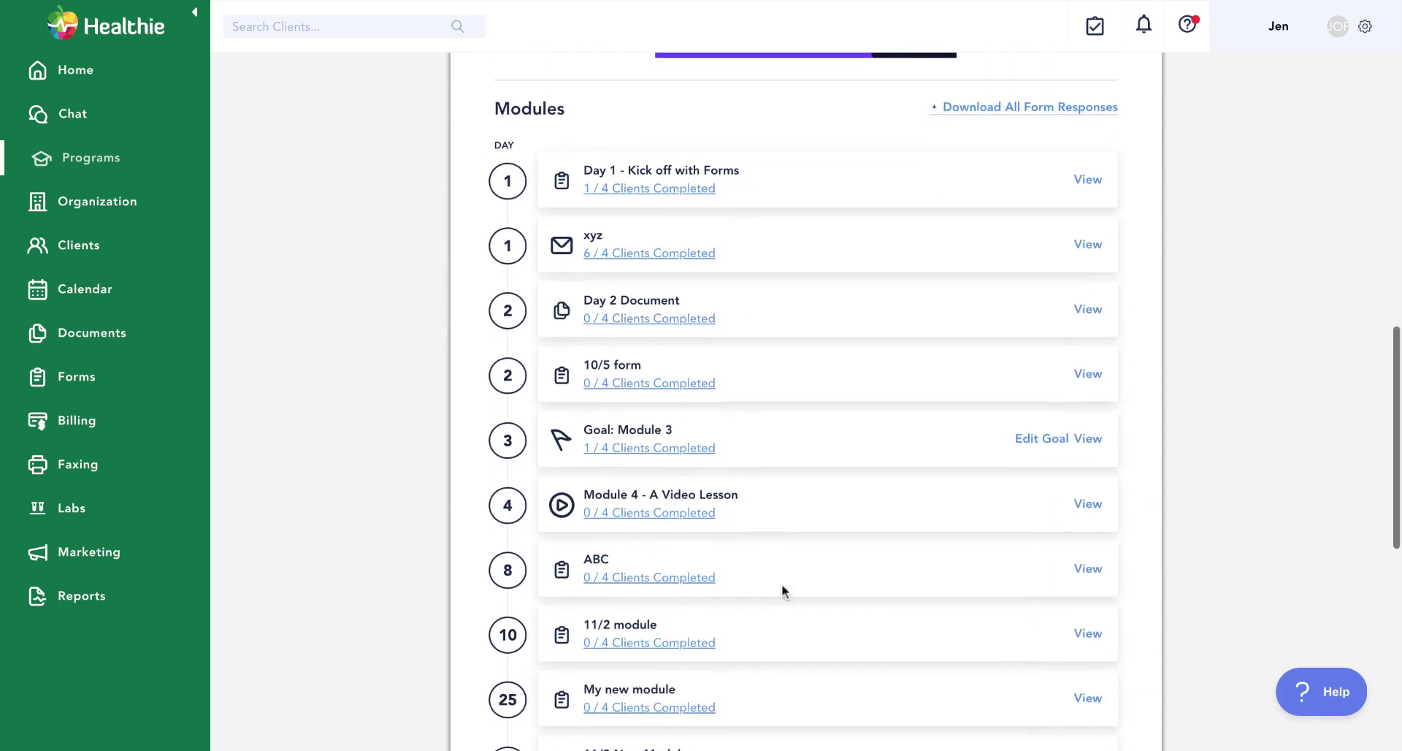
{"action": "scroll", "coordinate": [1048, 307], "scroll_direction": "up", "scroll_amount": 1}
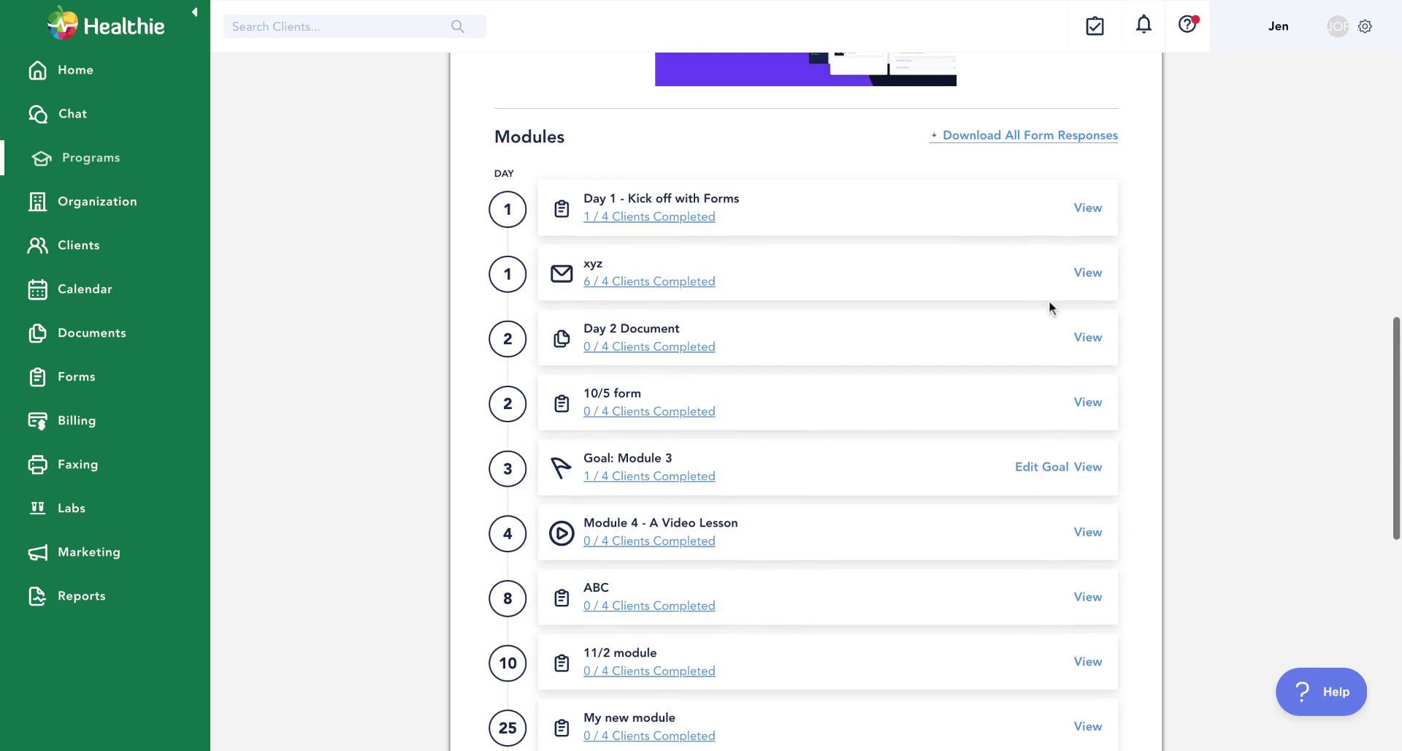
- View the "Day 1 - Kick off with Forms" module and look over its questionnaire
{"action": "left_click", "coordinate": [1089, 209]}
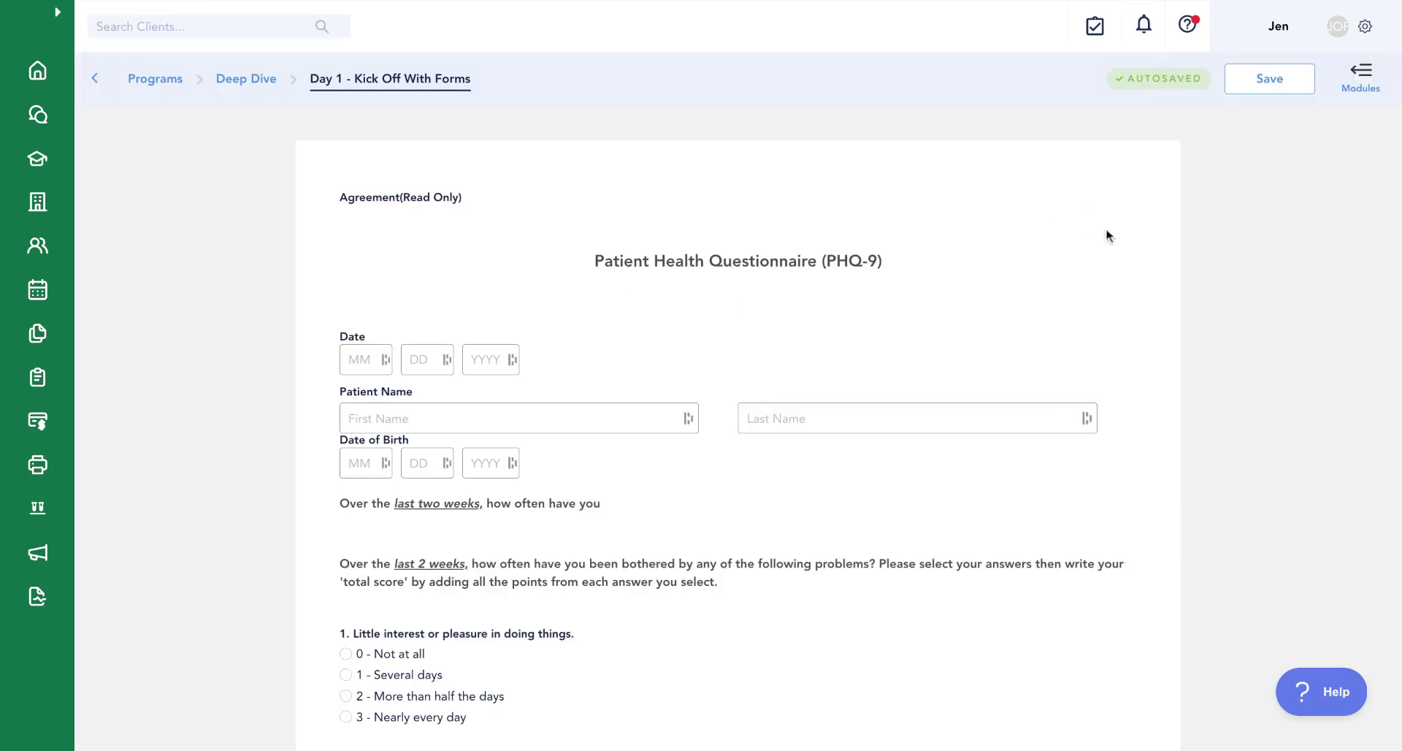
{"action": "scroll", "coordinate": [938, 379], "scroll_direction": "down", "scroll_amount": 1}
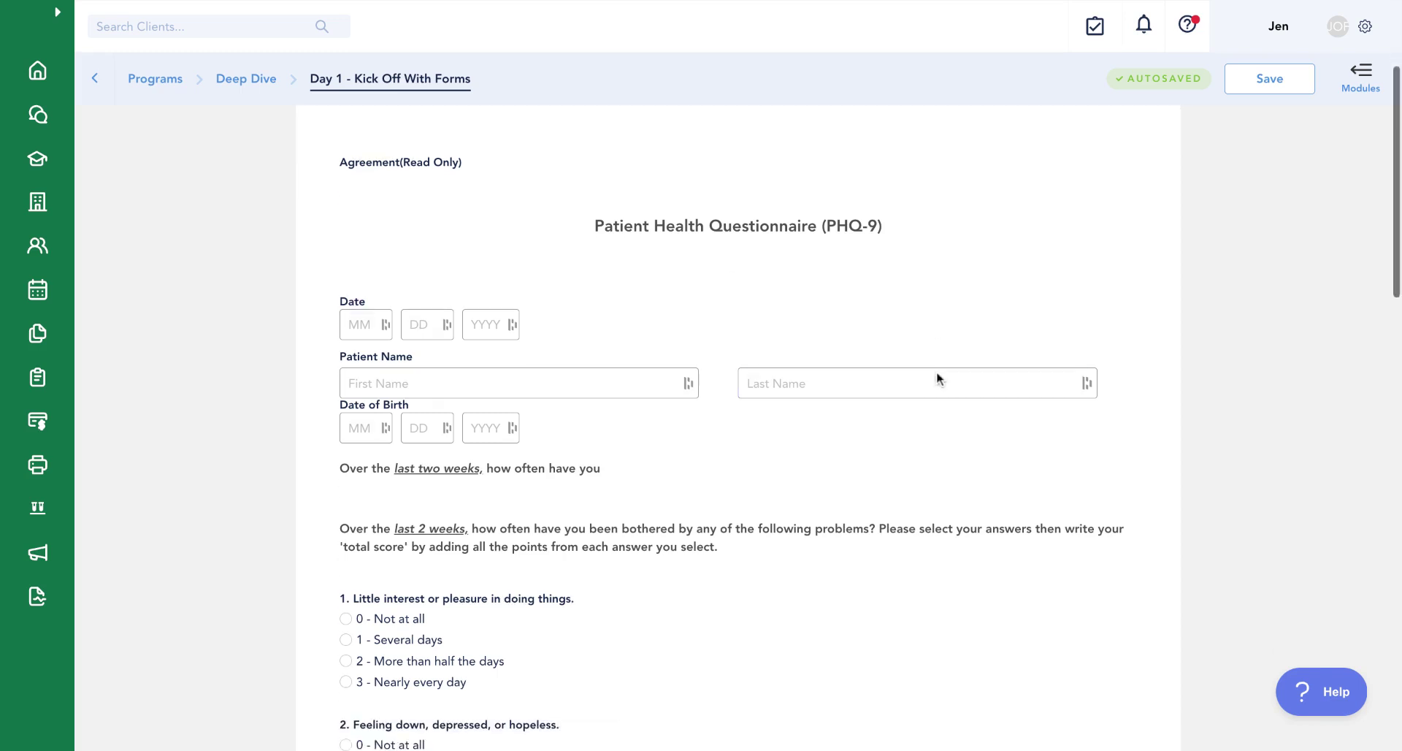
{"action": "scroll", "coordinate": [938, 378], "scroll_direction": "down", "scroll_amount": 1}
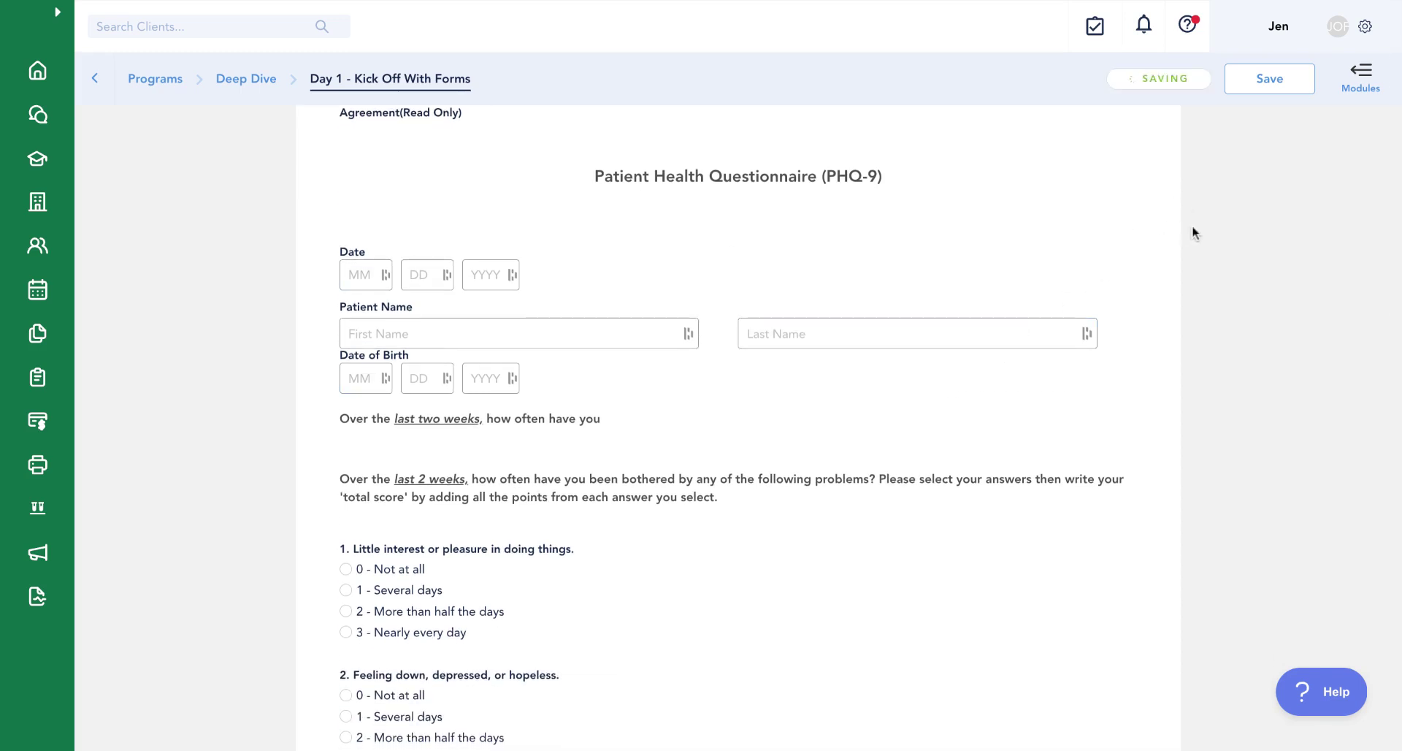
- Check the Day 1 module from the Deep Dive module list and return to the Programs page
{"action": "left_click", "coordinate": [1362, 73]}
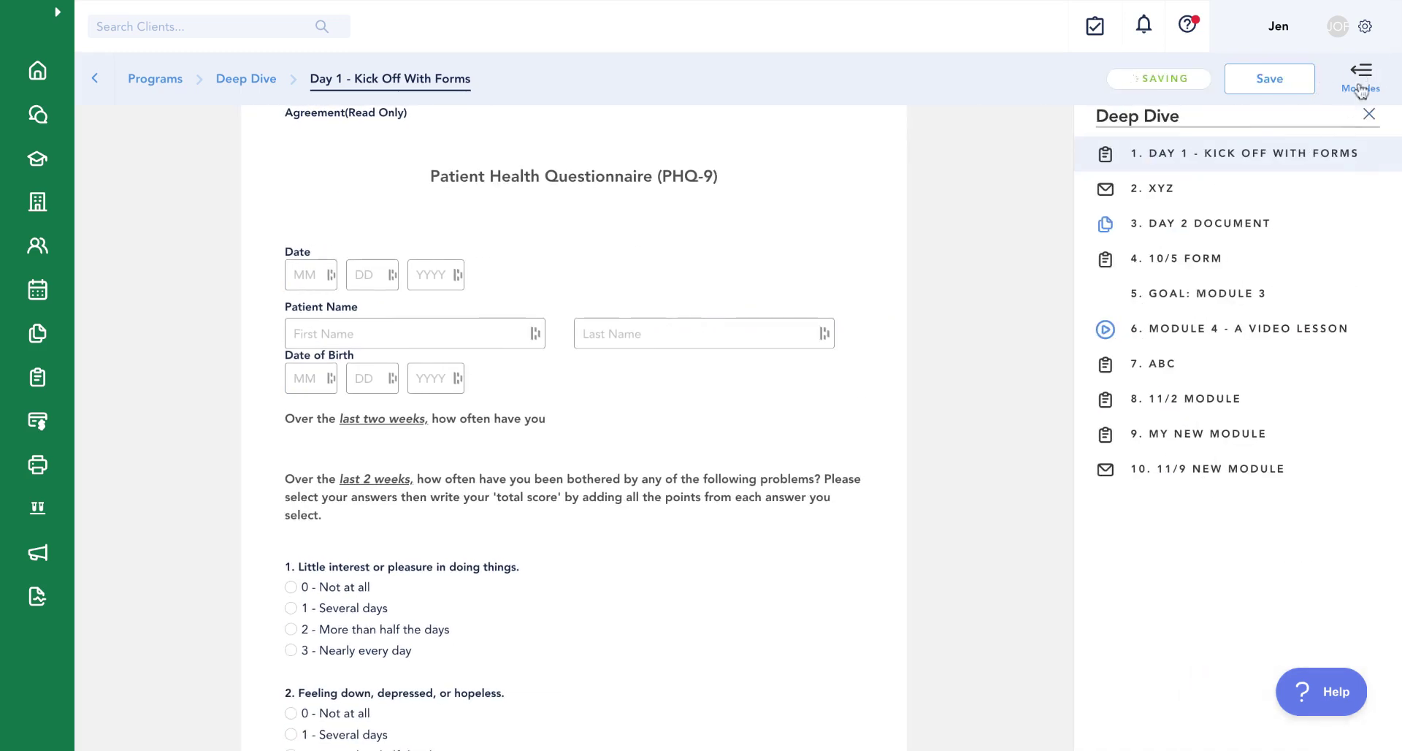
{"action": "left_click", "coordinate": [1186, 167]}
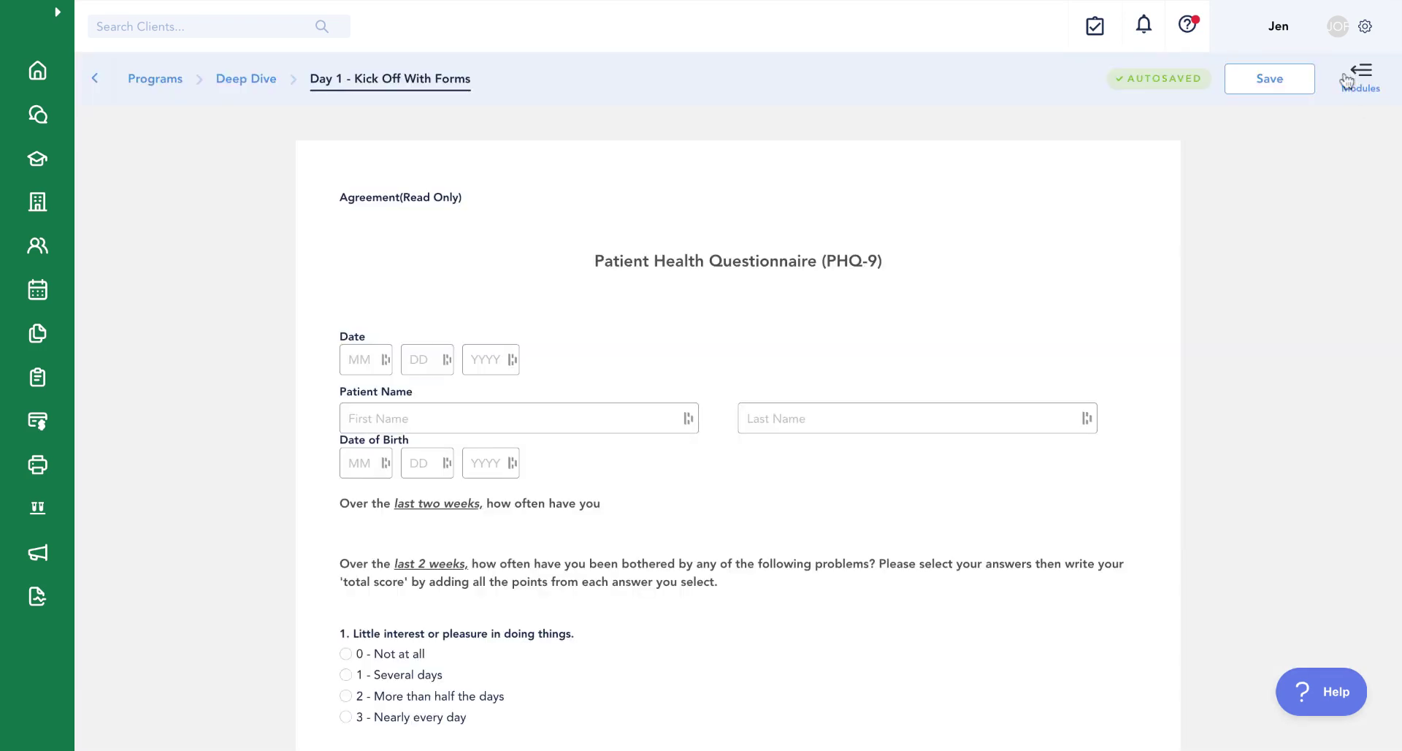
{"action": "left_click", "coordinate": [1363, 73]}
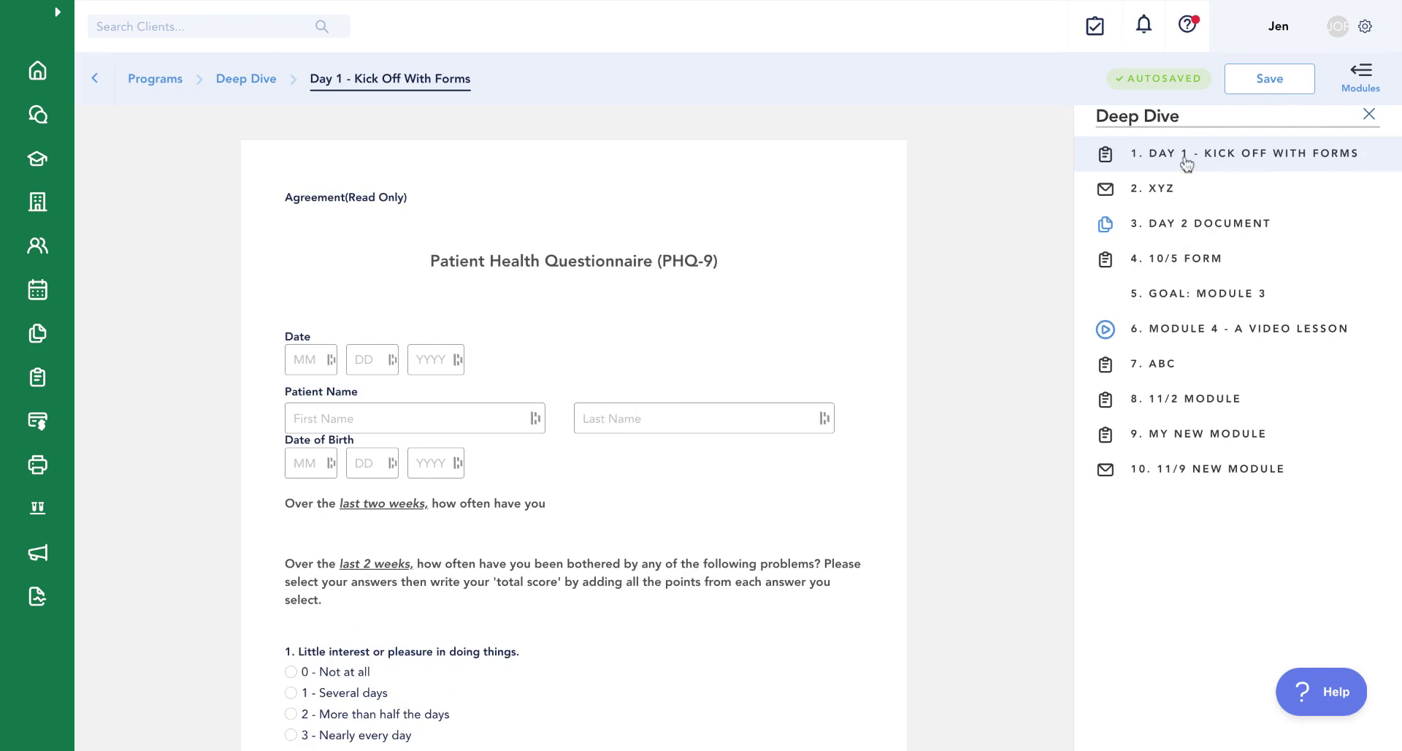
{"action": "left_click", "coordinate": [155, 79]}
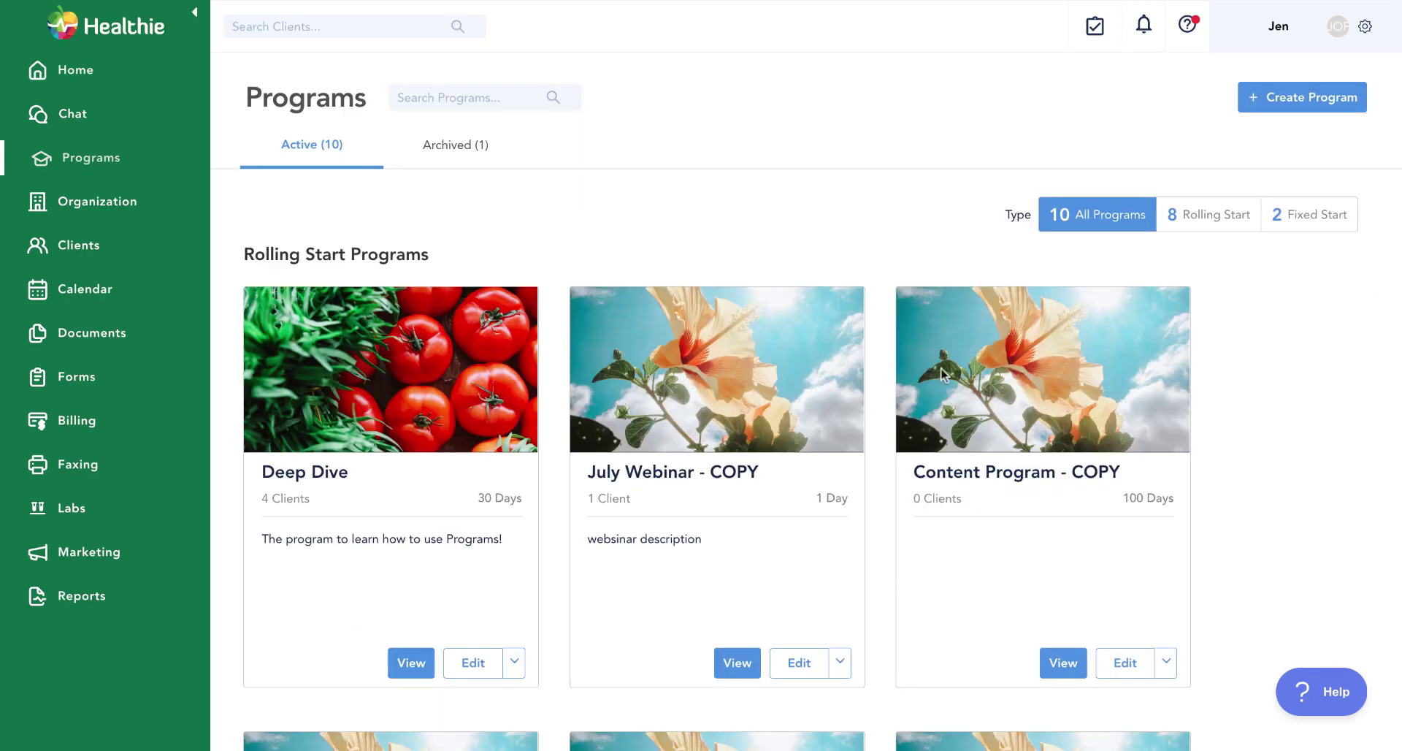
- View the form for sharing the Deep Dive program with a colleague and dismiss it without sharing
{"action": "scroll", "coordinate": [752, 449], "scroll_direction": "down", "scroll_amount": 1}
{"action": "scroll", "coordinate": [524, 582], "scroll_direction": "down", "scroll_amount": 1}
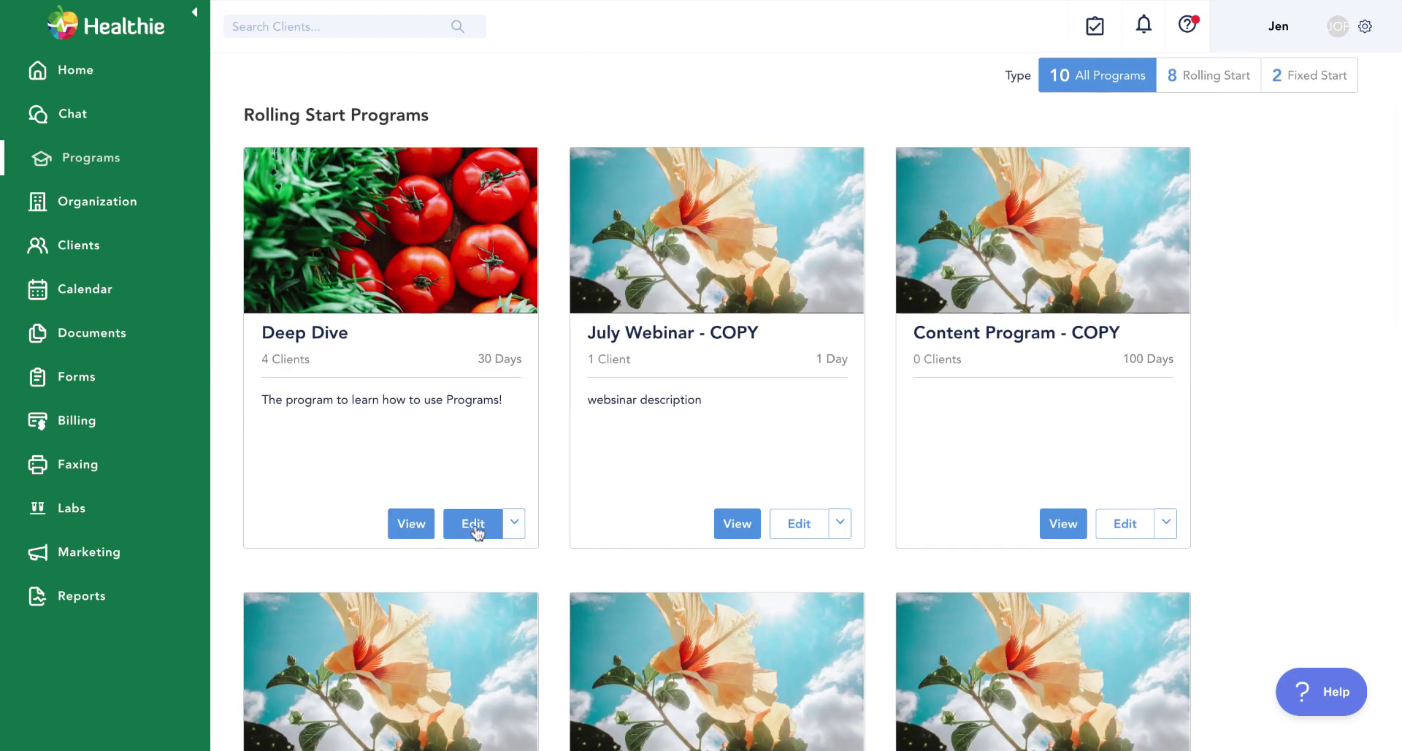
{"action": "left_click", "coordinate": [515, 524]}
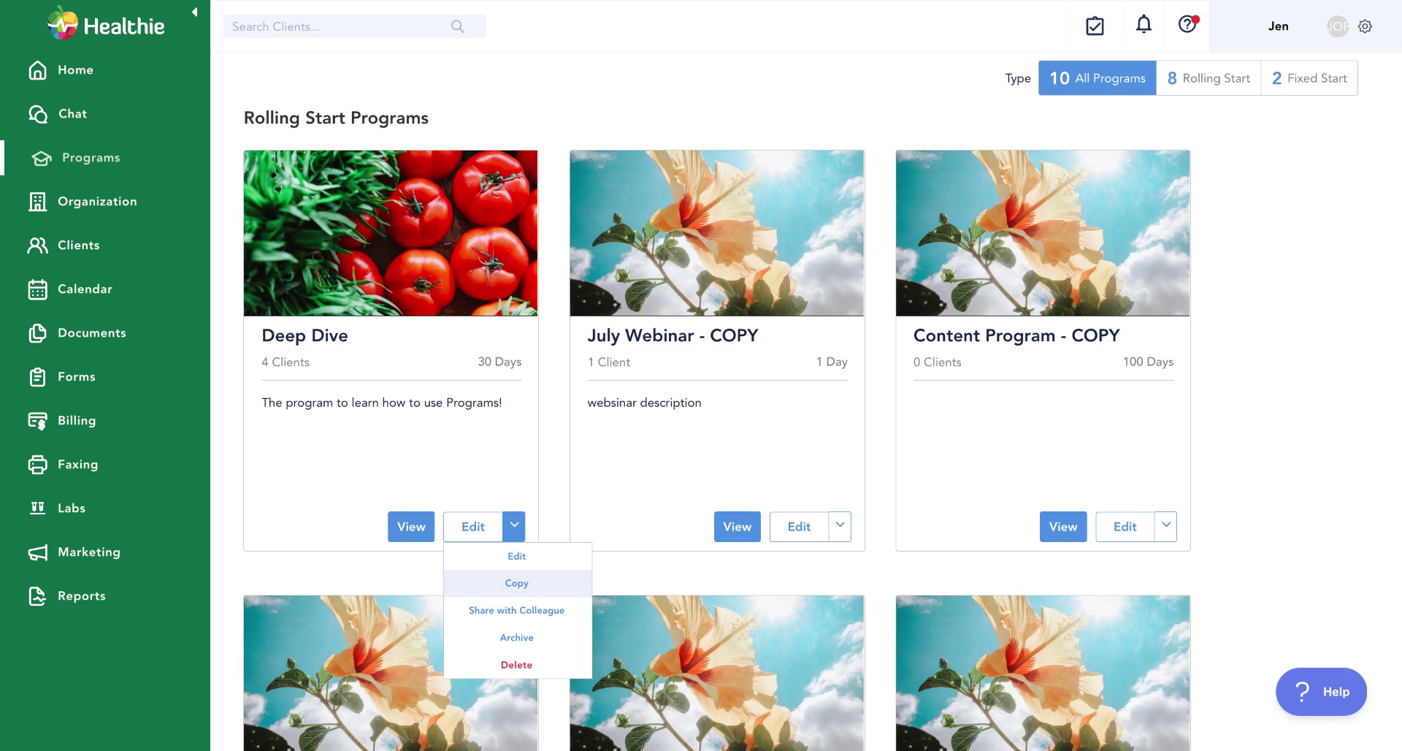
{"action": "left_click", "coordinate": [531, 618]}
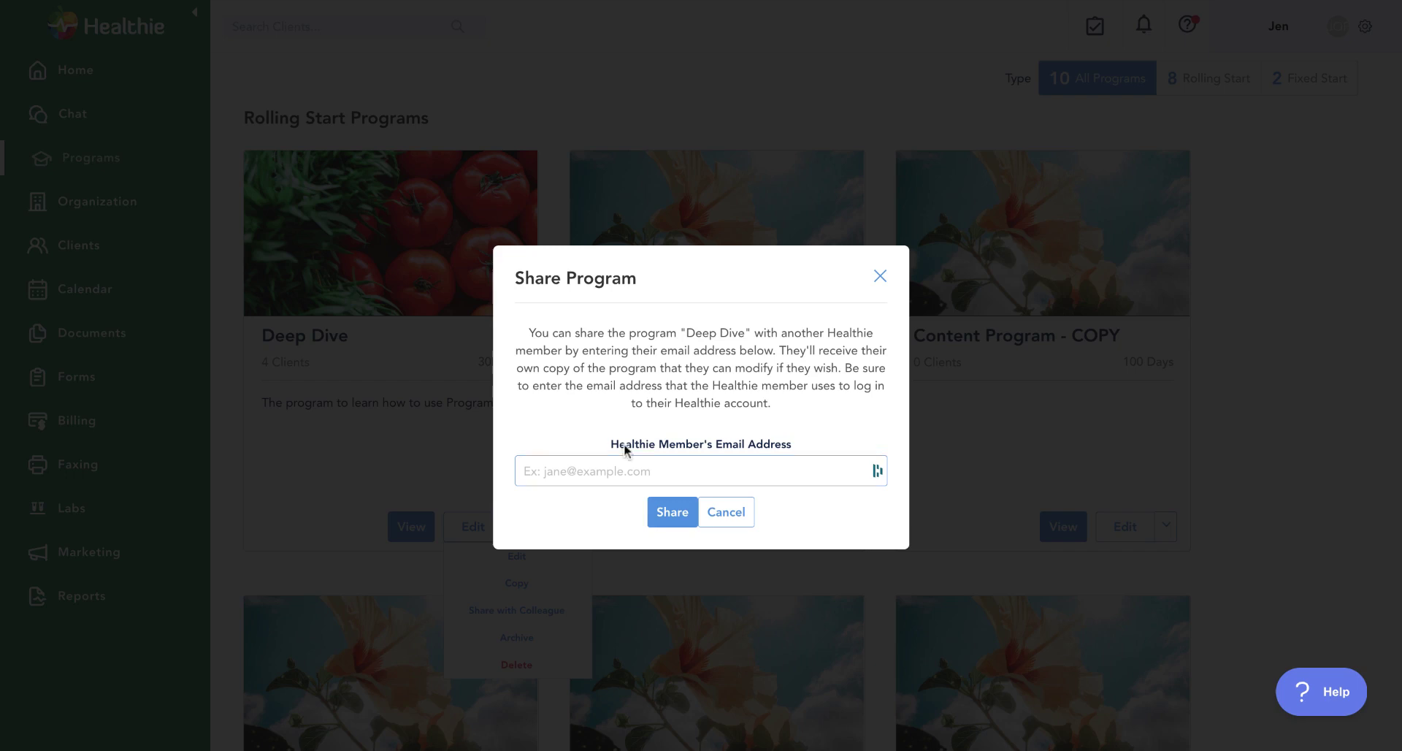
{"action": "left_click", "coordinate": [733, 522]}
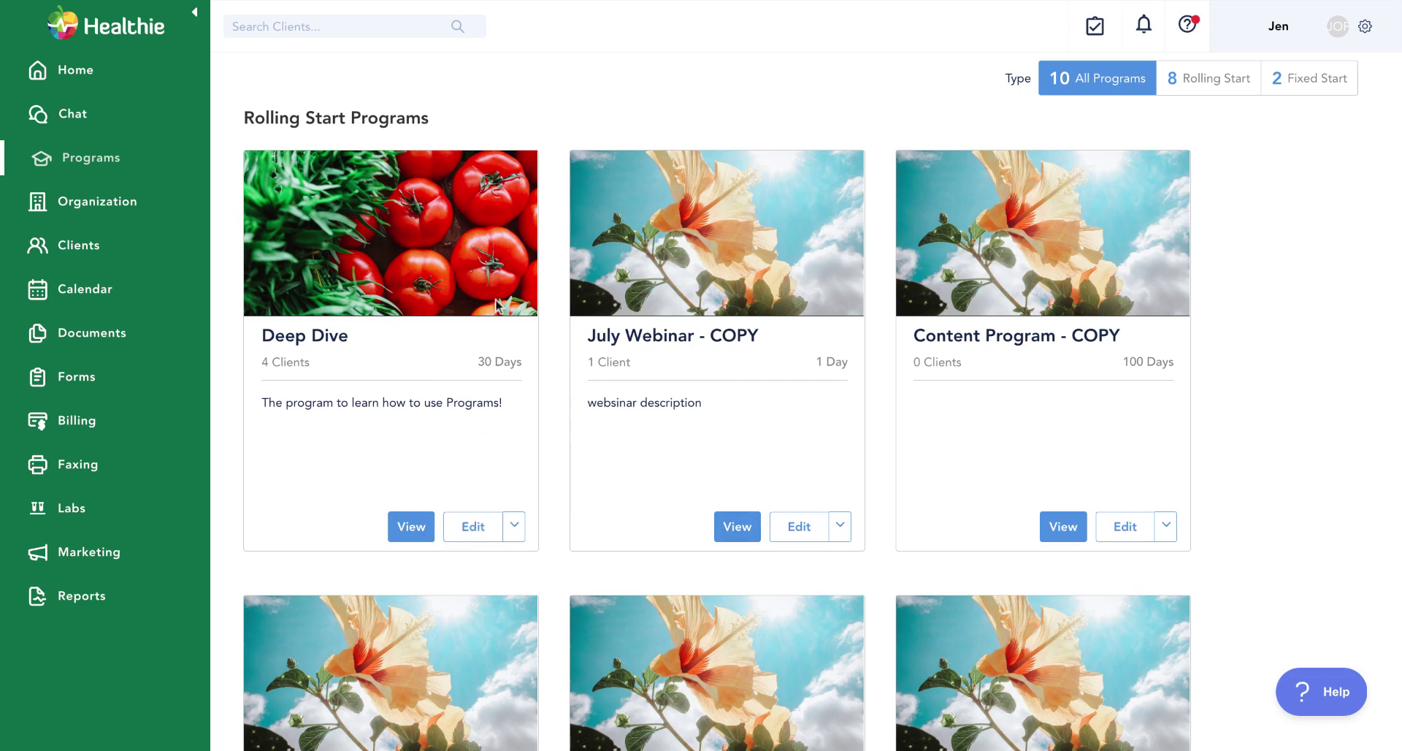
- Open the Deep Dive program for editing and review its cover images, title, description, benefits, video link and program type
{"action": "scroll", "coordinate": [1234, 172], "scroll_direction": "up", "scroll_amount": 2}
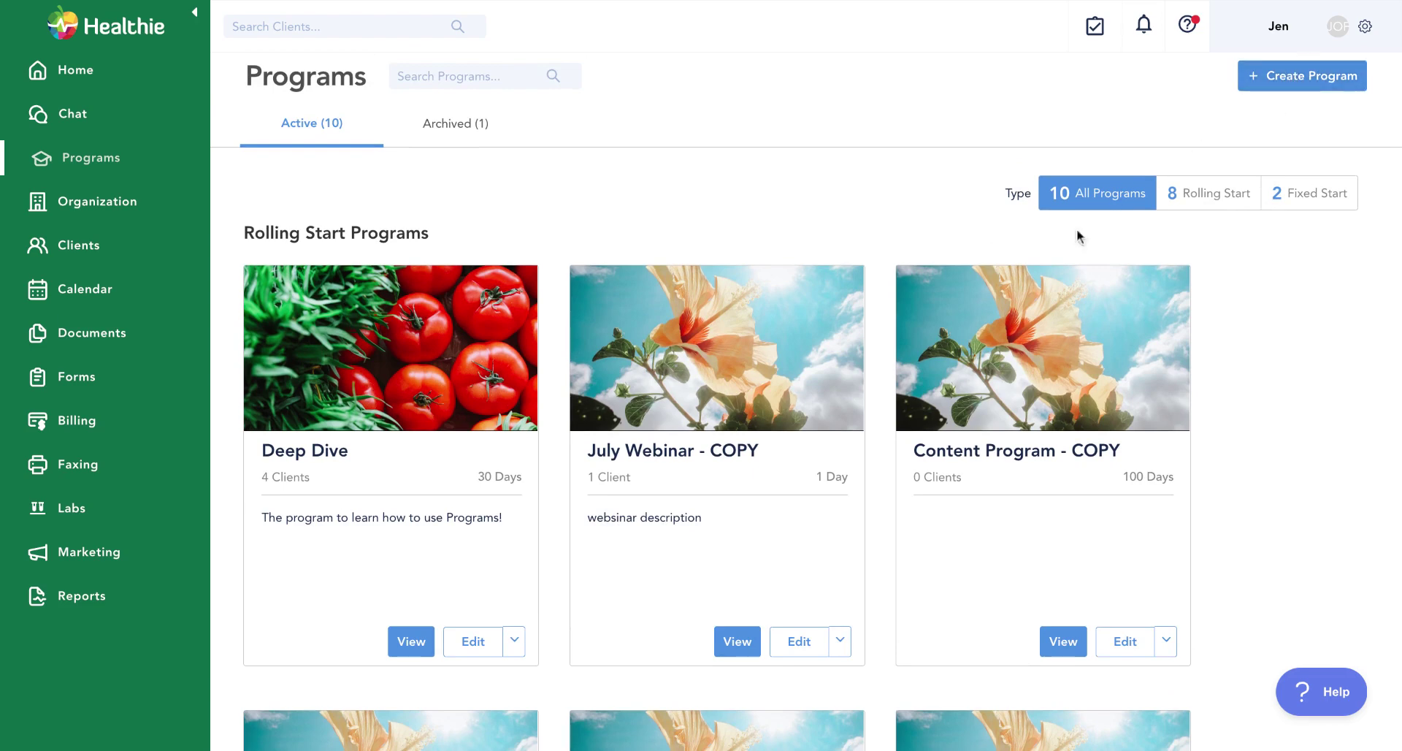
{"action": "scroll", "coordinate": [839, 259], "scroll_direction": "down", "scroll_amount": 2}
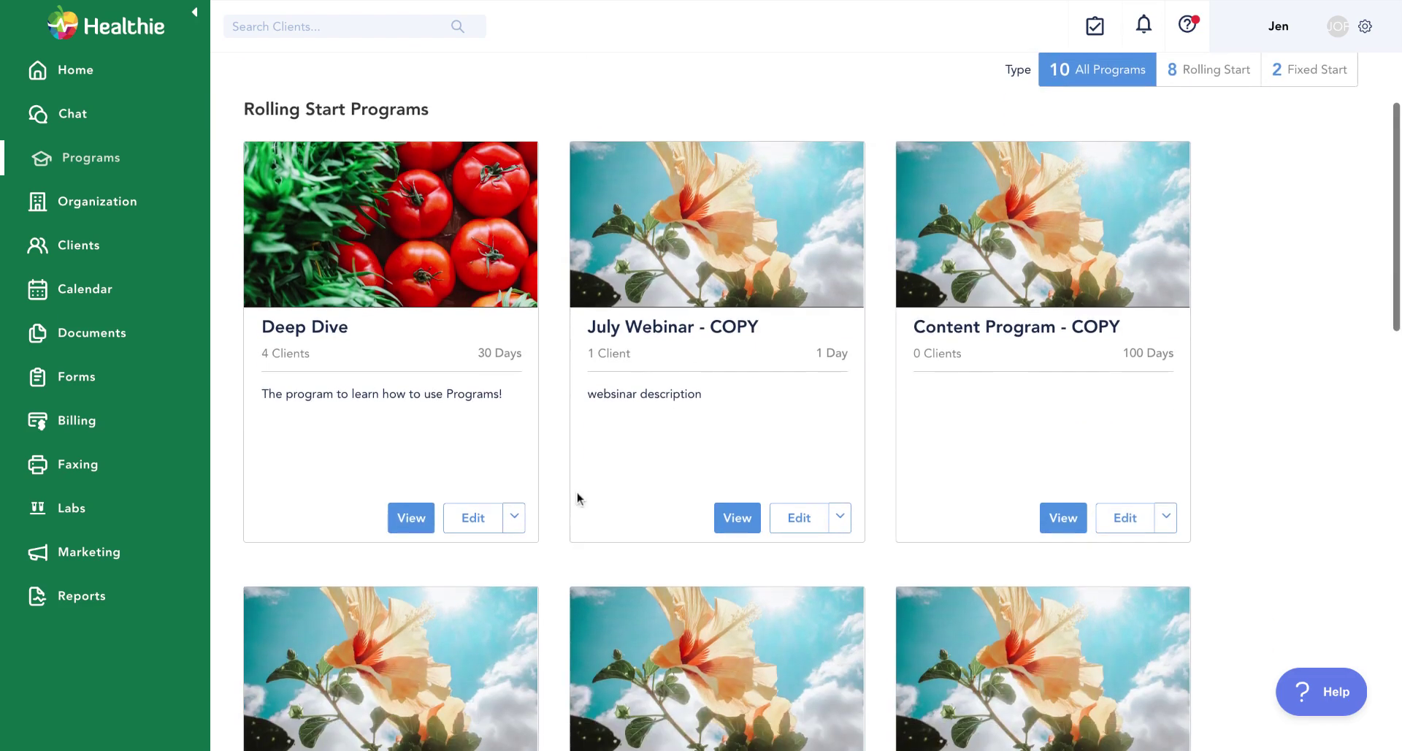
{"action": "left_click", "coordinate": [472, 519]}
{"action": "scroll", "coordinate": [517, 433], "scroll_direction": "down", "scroll_amount": 2}
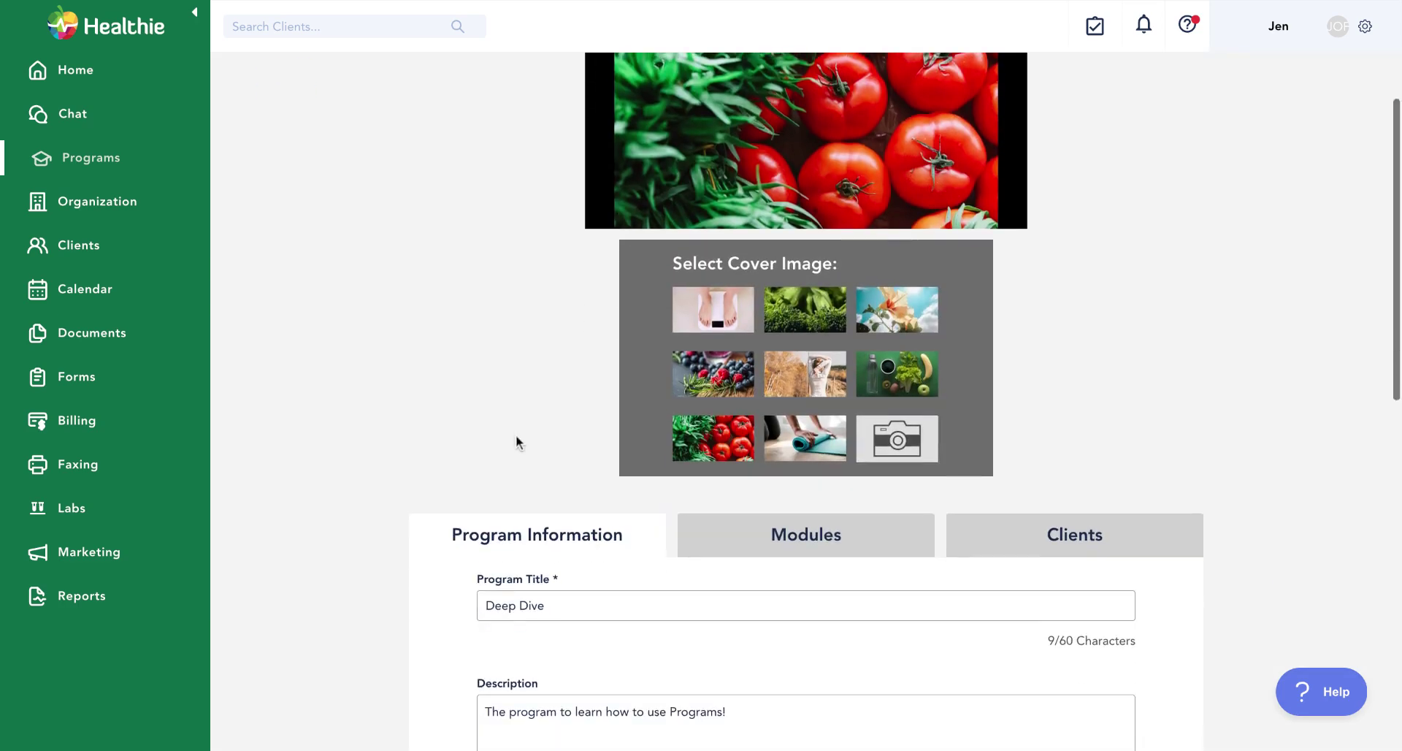
{"action": "scroll", "coordinate": [526, 442], "scroll_direction": "down", "scroll_amount": 2}
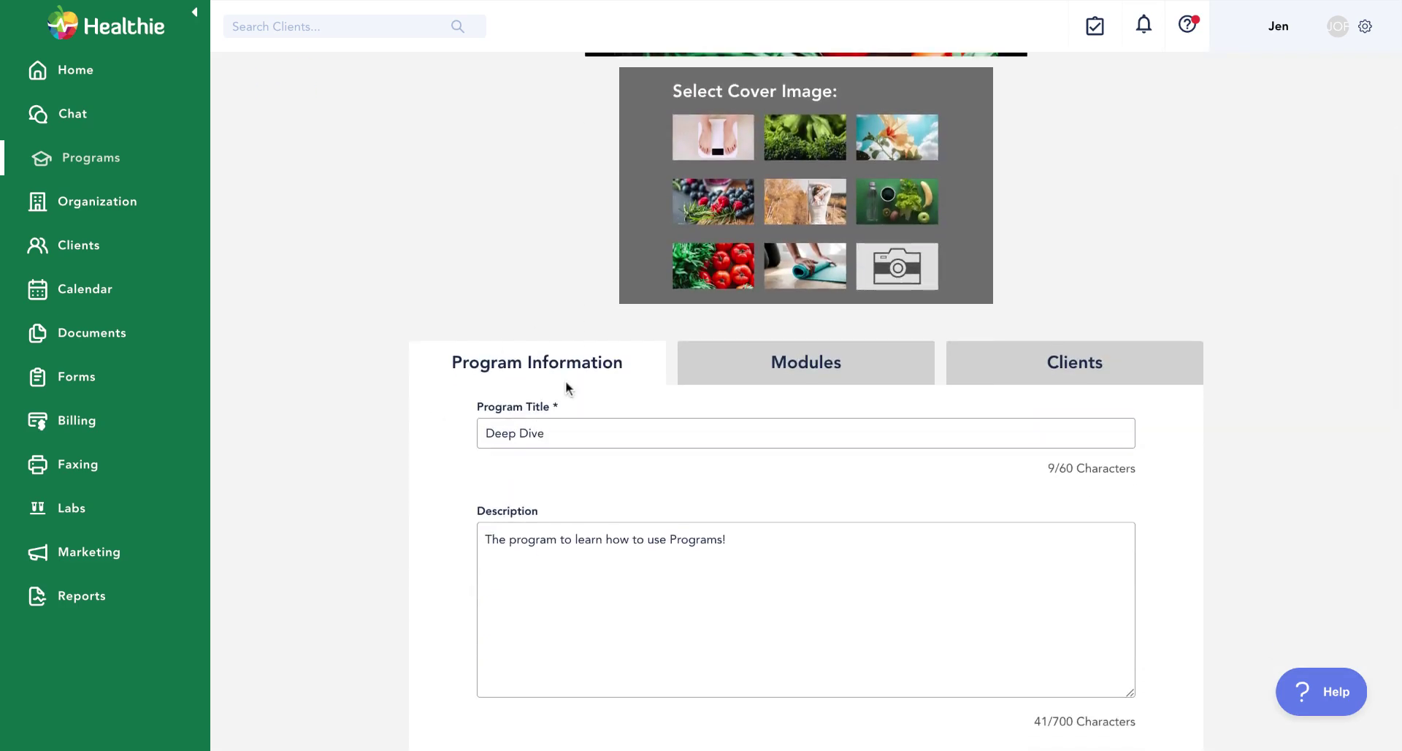
{"action": "scroll", "coordinate": [601, 379], "scroll_direction": "up", "scroll_amount": 1}
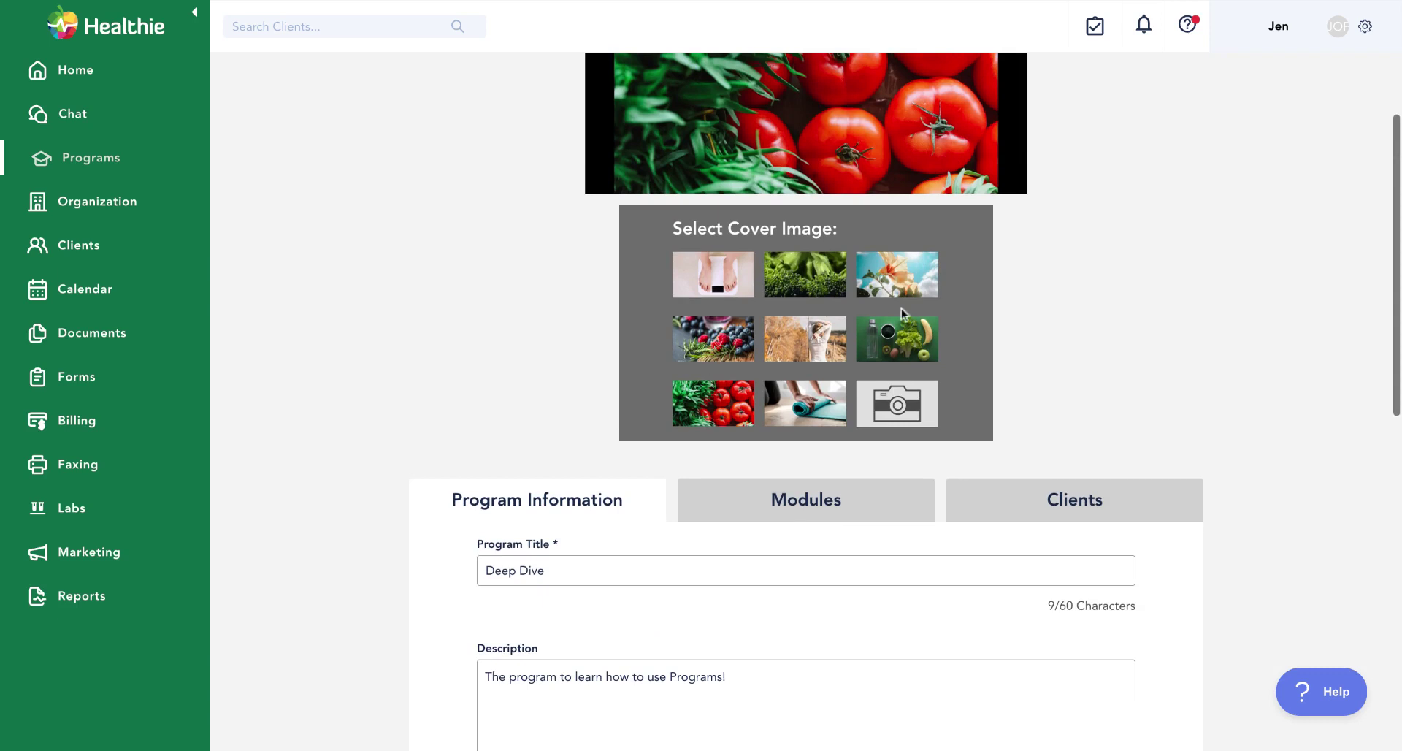
{"action": "scroll", "coordinate": [682, 384], "scroll_direction": "down", "scroll_amount": 2}
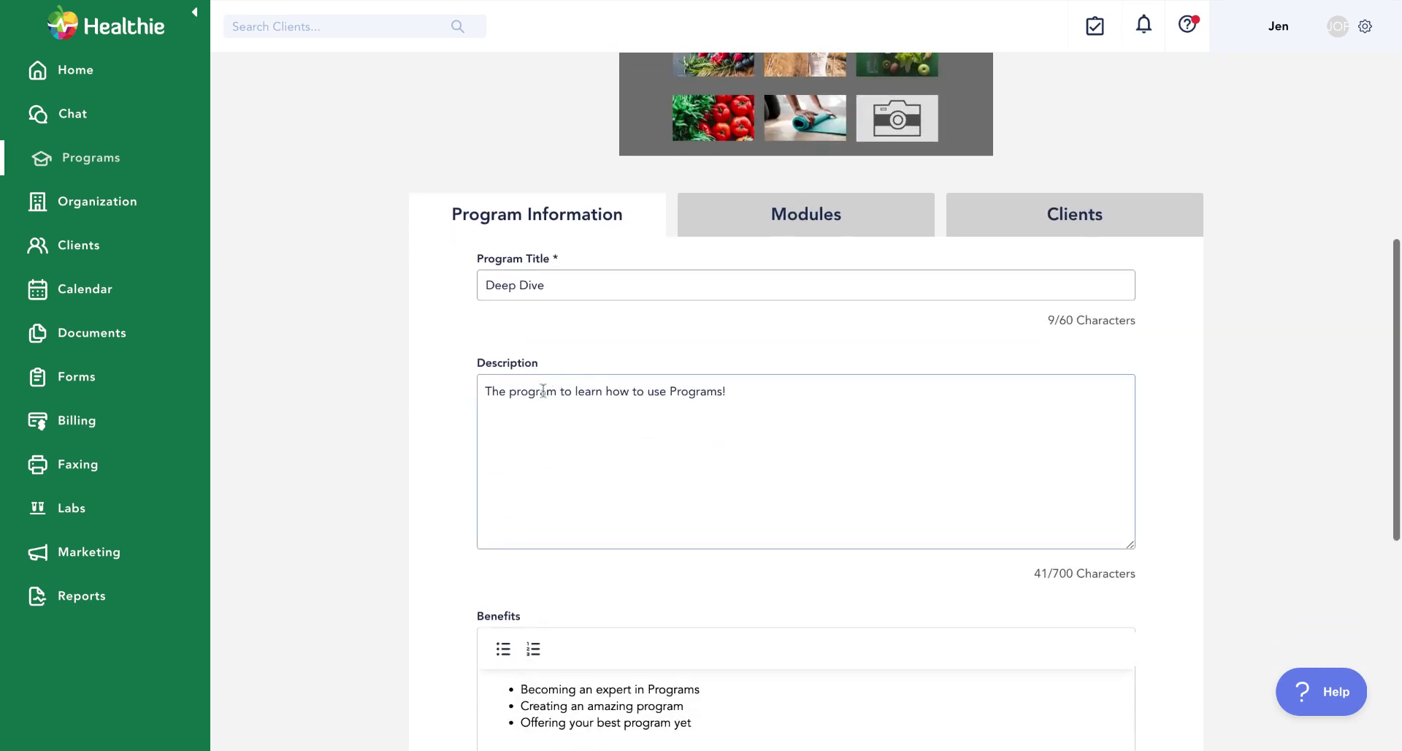
{"action": "scroll", "coordinate": [576, 391], "scroll_direction": "down", "scroll_amount": 3}
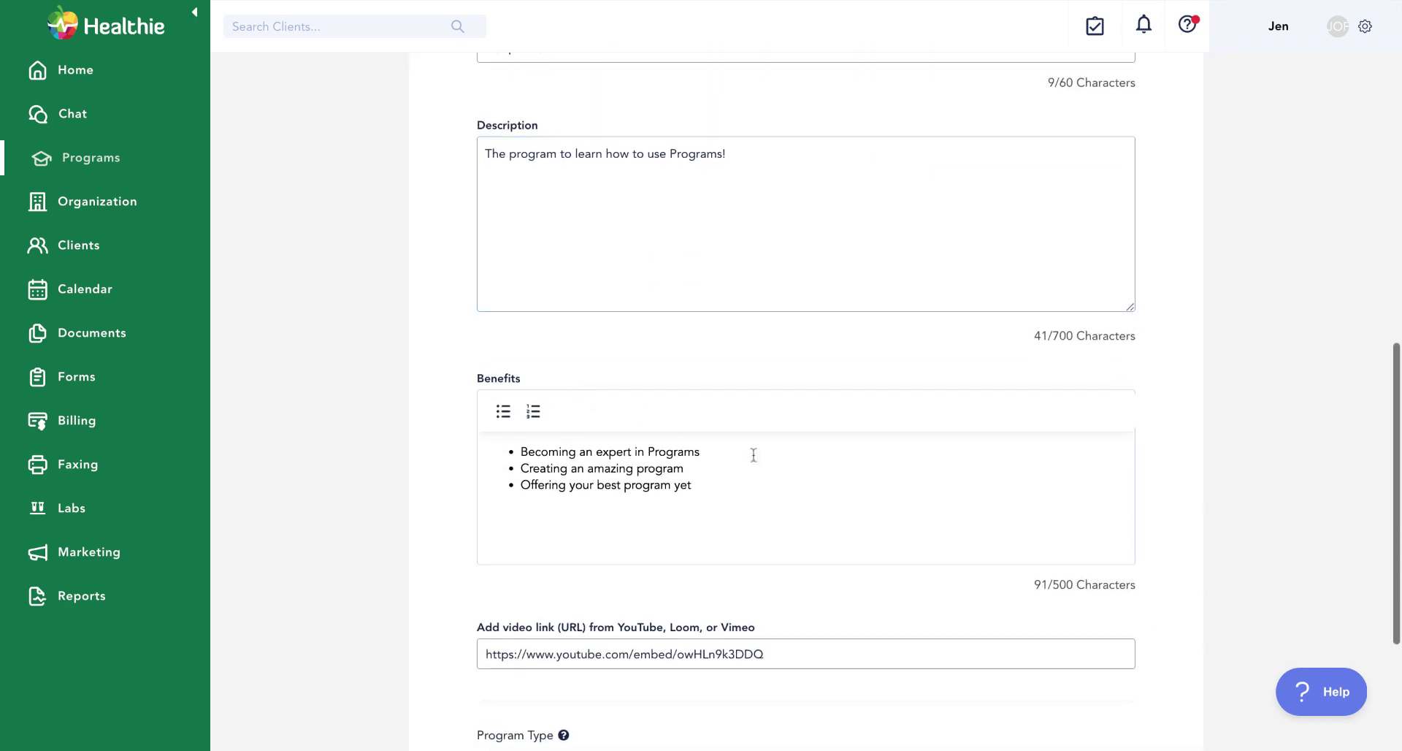
{"action": "scroll", "coordinate": [580, 534], "scroll_direction": "down", "scroll_amount": 1}
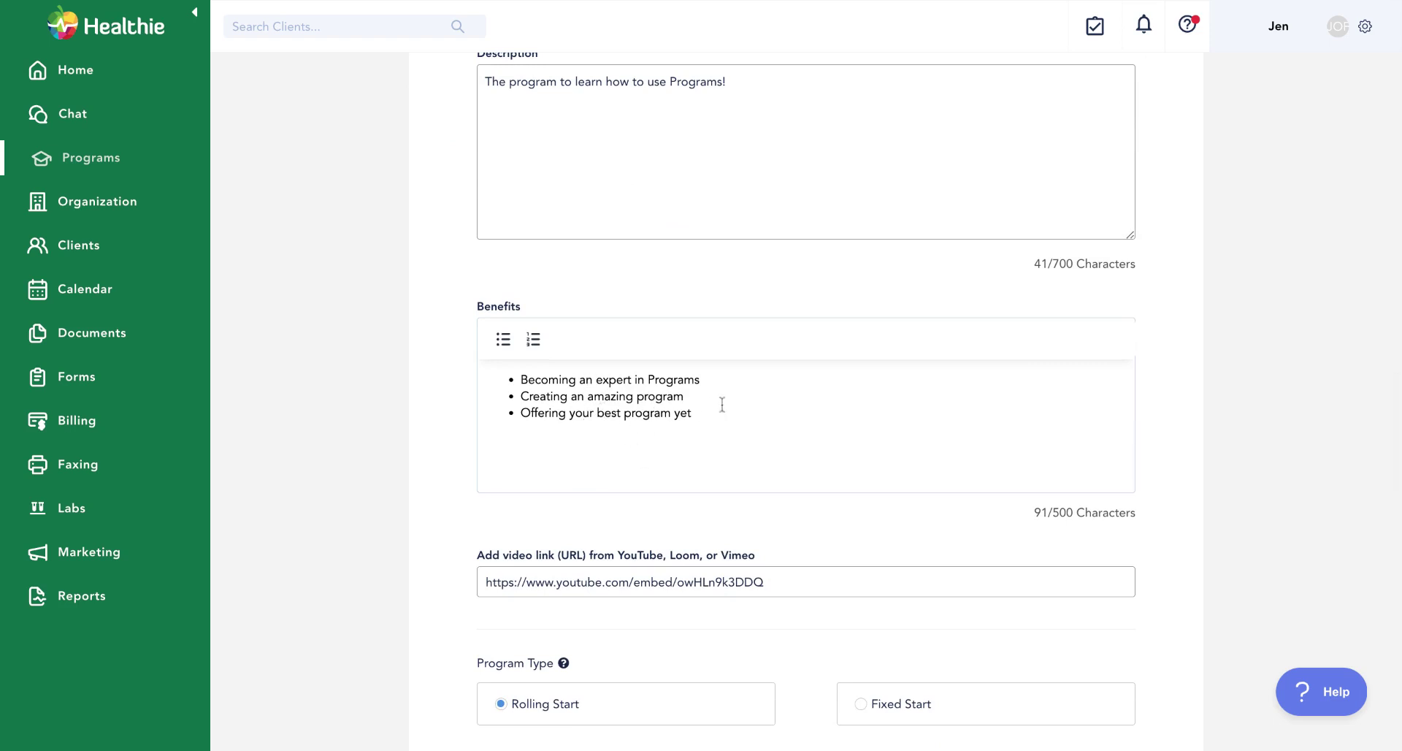
{"action": "scroll", "coordinate": [720, 406], "scroll_direction": "down", "scroll_amount": 1}
{"action": "scroll", "coordinate": [715, 416], "scroll_direction": "down", "scroll_amount": 1}
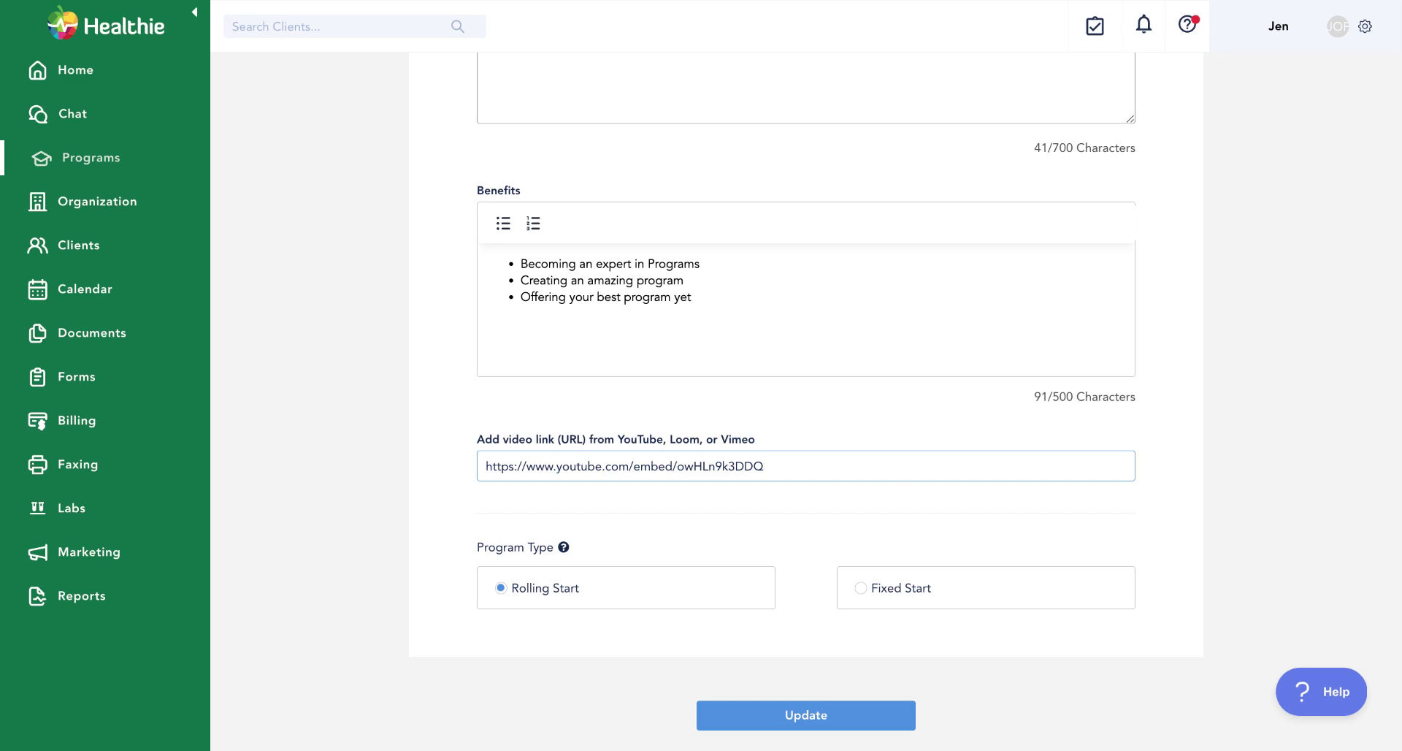
{"action": "scroll", "coordinate": [567, 458], "scroll_direction": "down", "scroll_amount": 1}
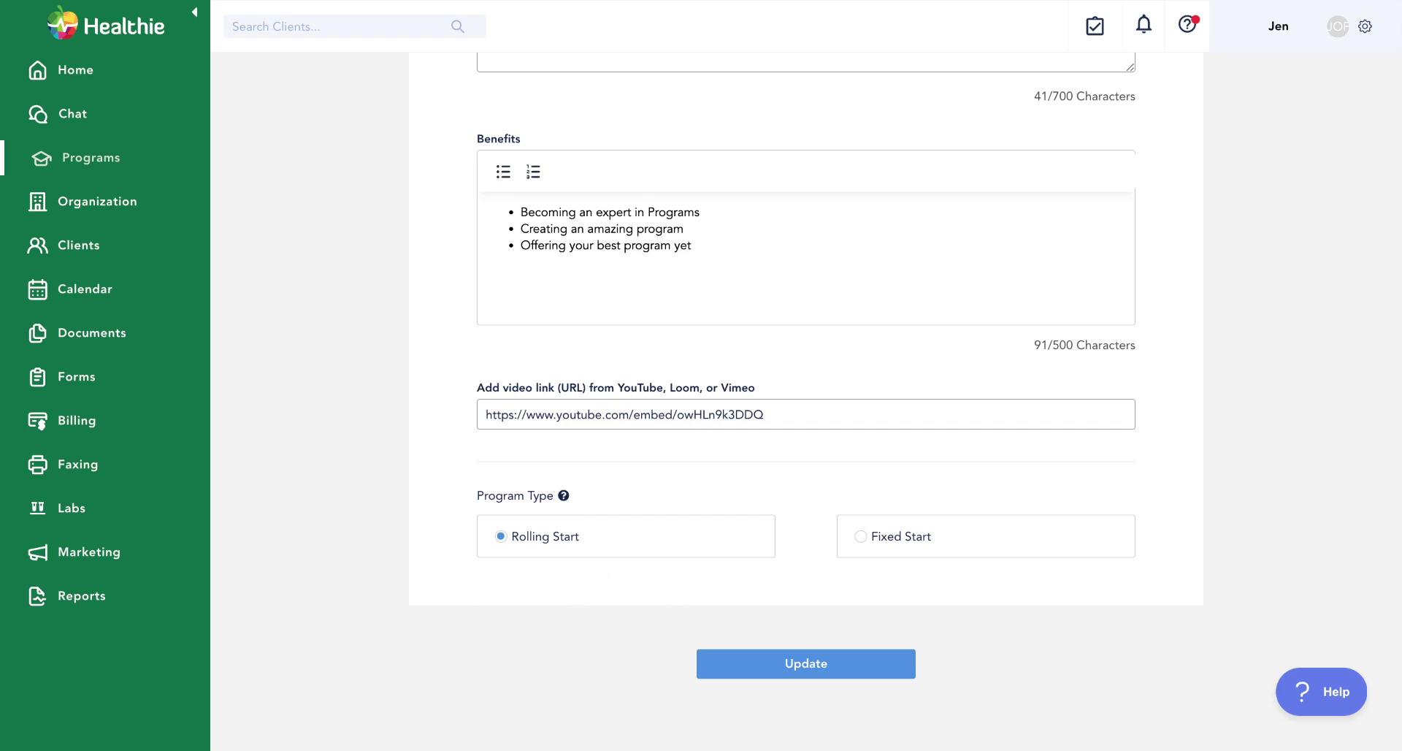
- Make Deep Dive a Fixed Start program starting January 1, 2024, with late enrollment allowed
{"action": "mouse_move", "coordinate": [564, 497]}
{"action": "left_click", "coordinate": [898, 541]}
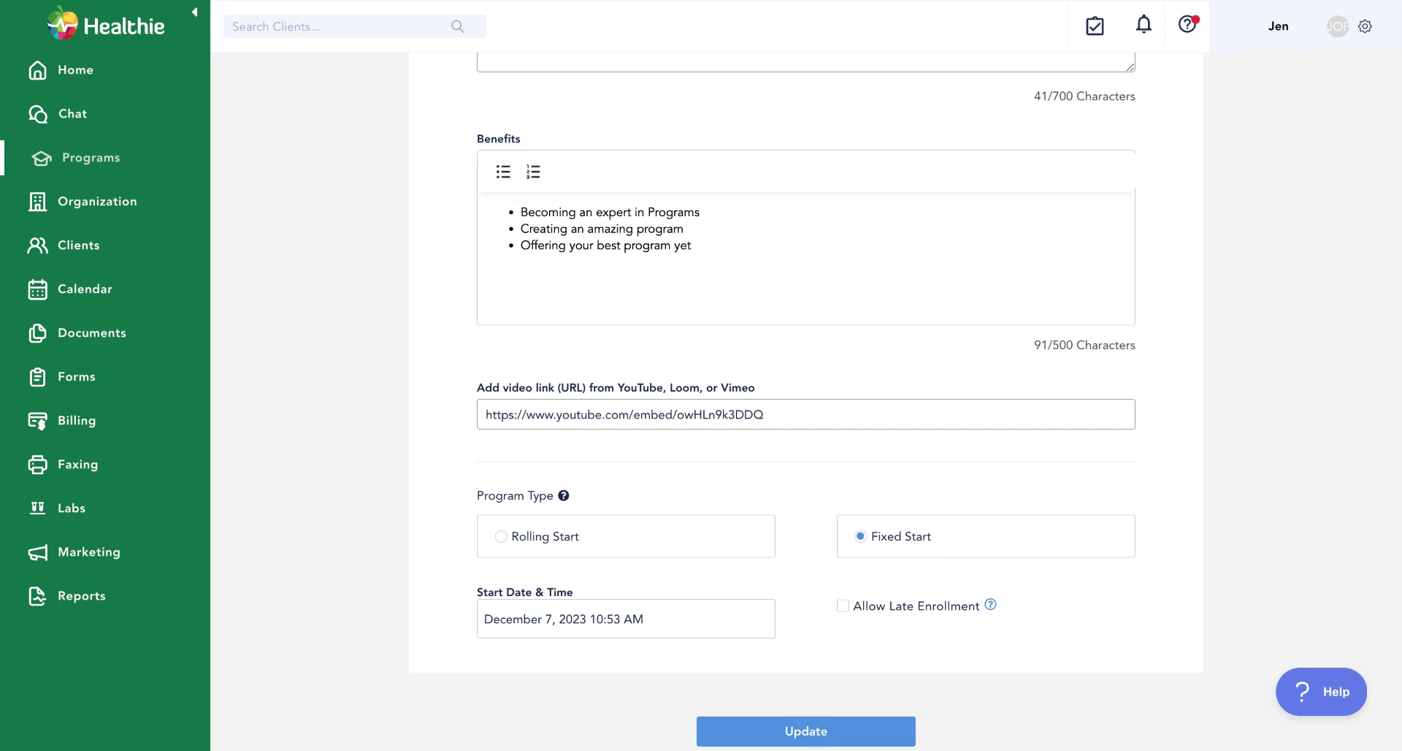
{"action": "scroll", "coordinate": [597, 586], "scroll_direction": "down", "scroll_amount": 2}
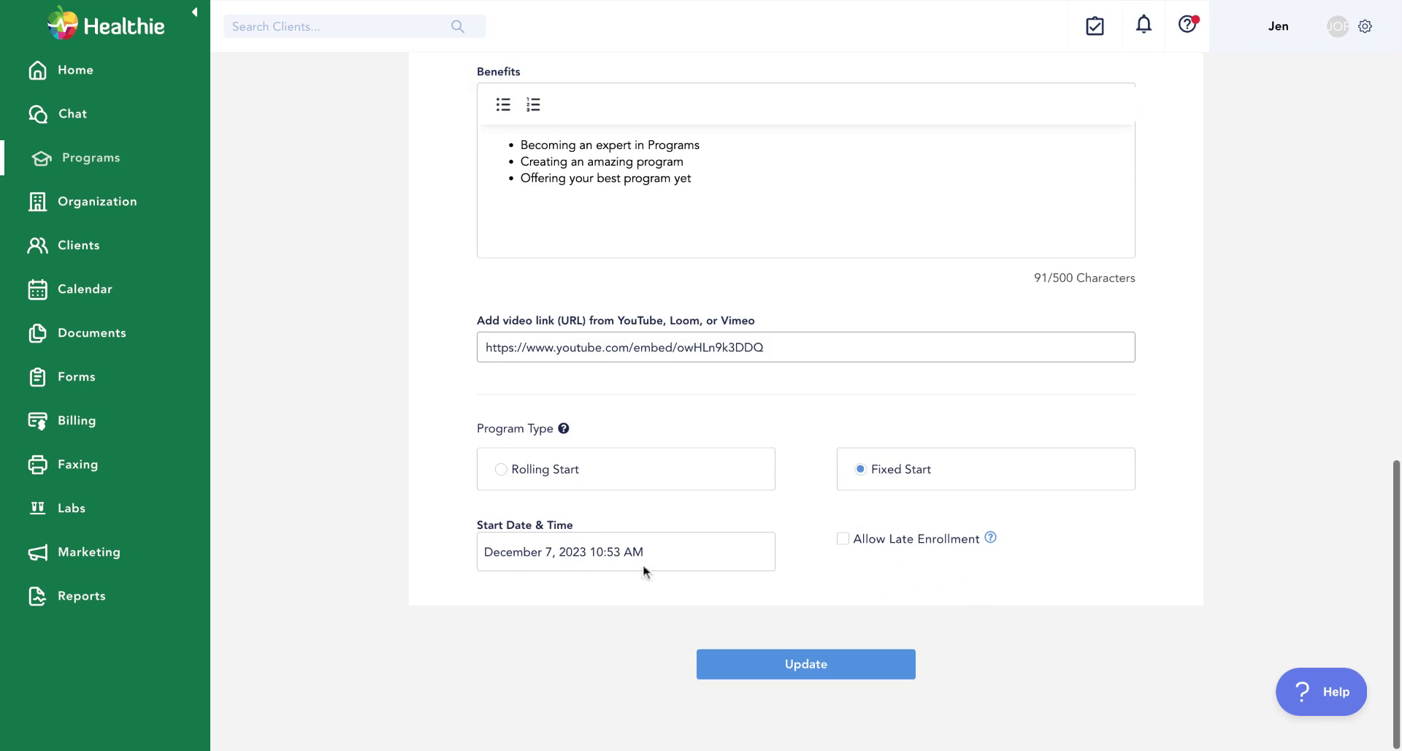
{"action": "left_click", "coordinate": [555, 546]}
{"action": "left_click", "coordinate": [680, 302]}
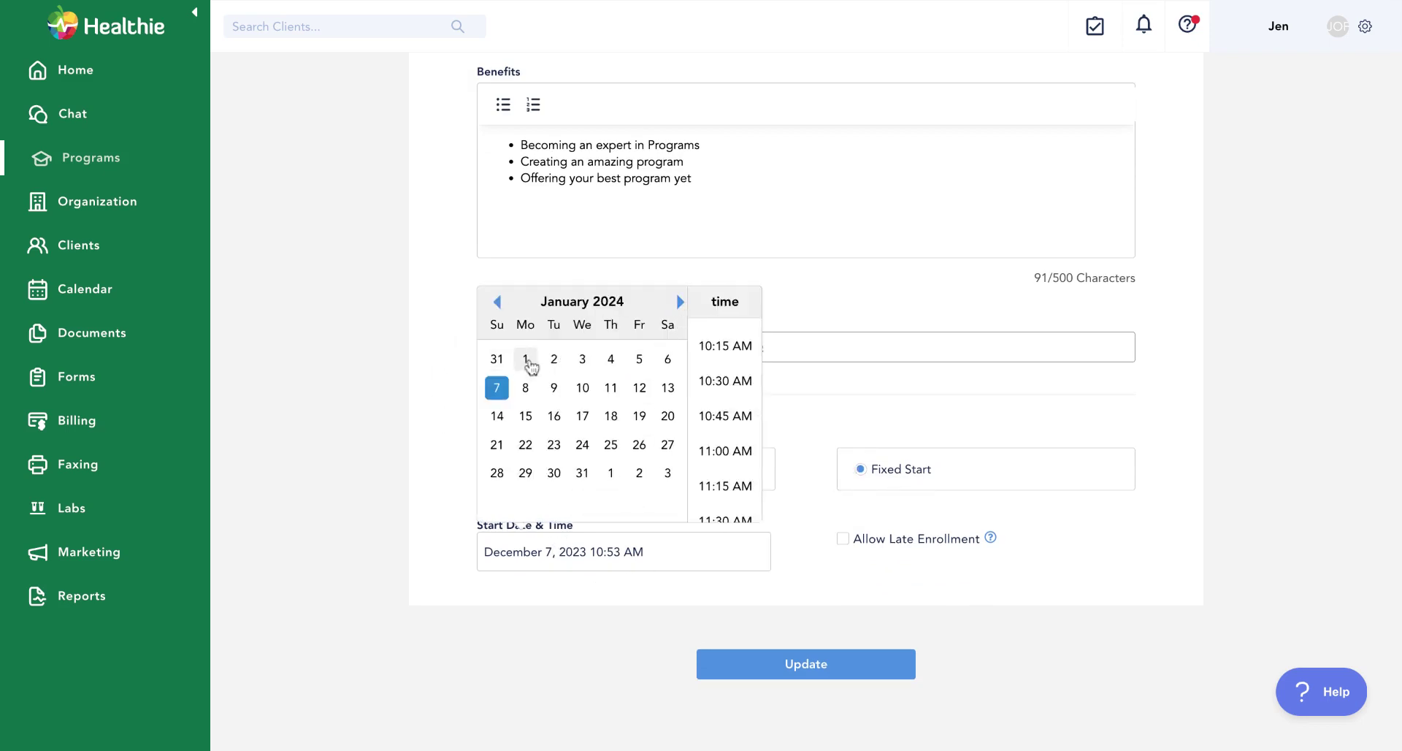
{"action": "left_click", "coordinate": [527, 360]}
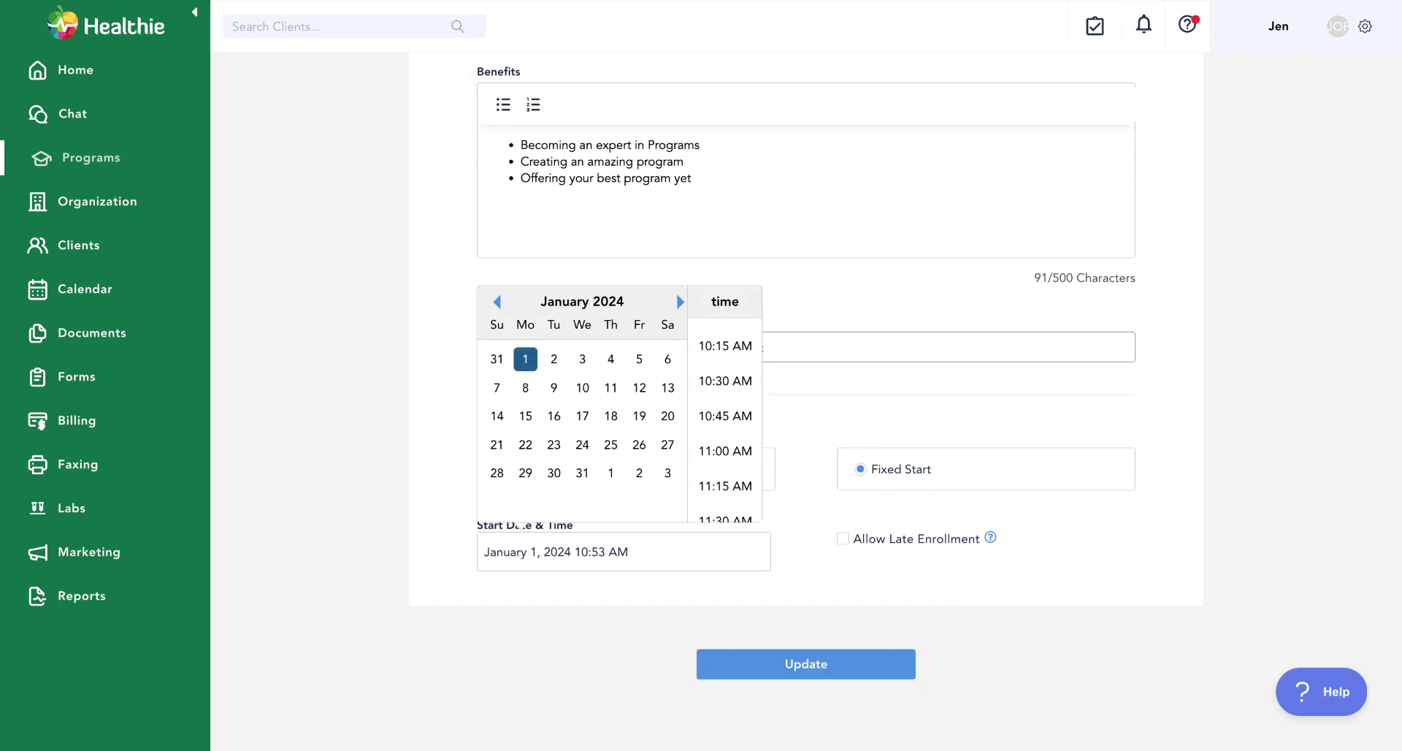
{"action": "left_click", "coordinate": [438, 431]}
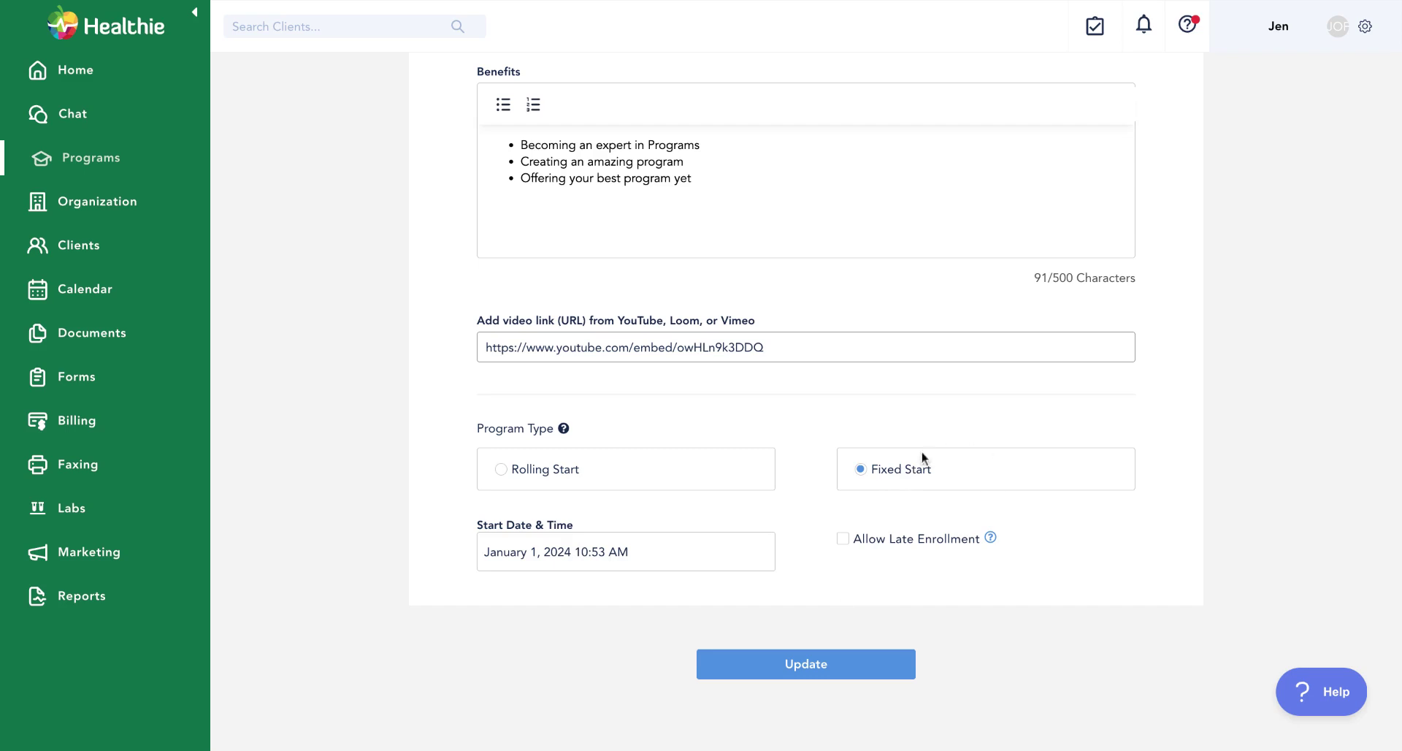
{"action": "left_click", "coordinate": [900, 544]}
- Review the Deep Dive program's modules with their assigned days and content types, and view the form in the "Day 1 - Kick off with Forms" module
{"action": "scroll", "coordinate": [758, 580], "scroll_direction": "up", "scroll_amount": 7}
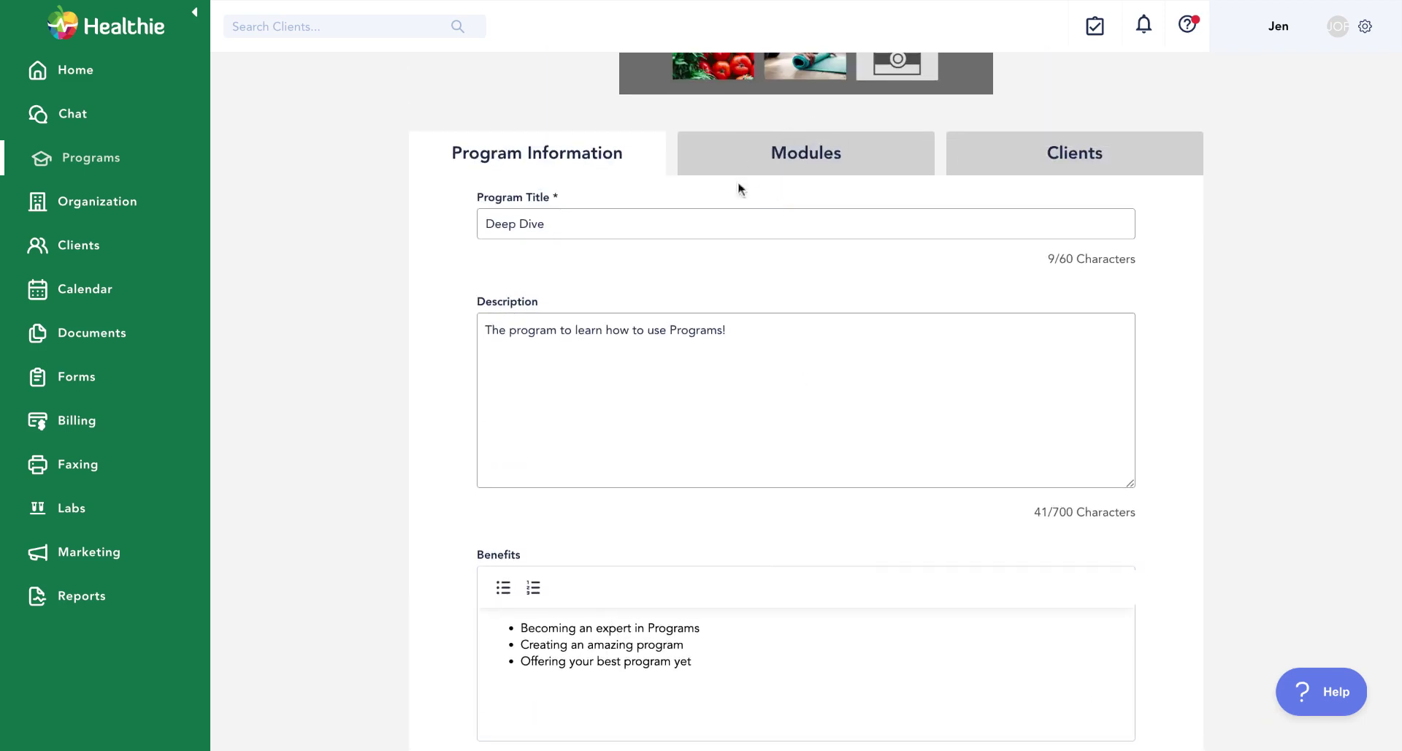
{"action": "left_click", "coordinate": [782, 168]}
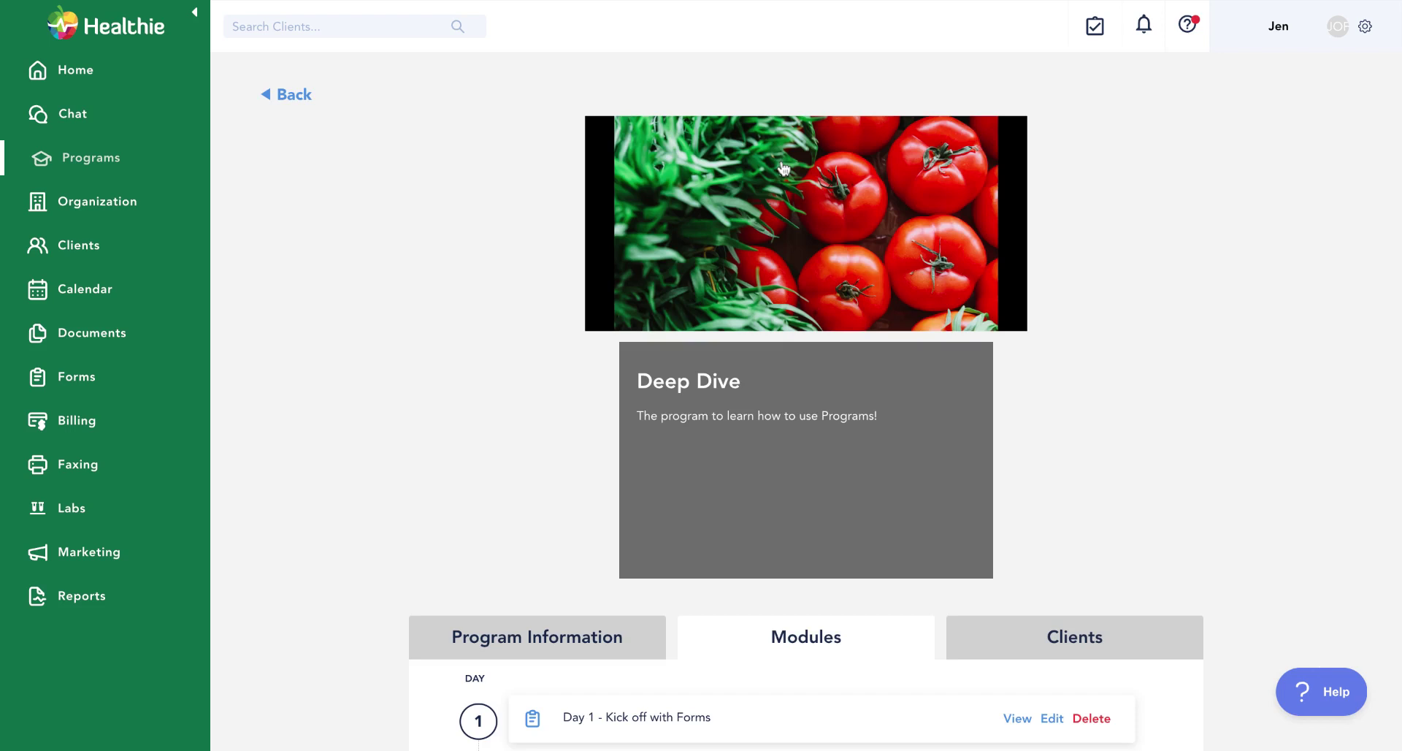
{"action": "scroll", "coordinate": [772, 178], "scroll_direction": "down", "scroll_amount": 5}
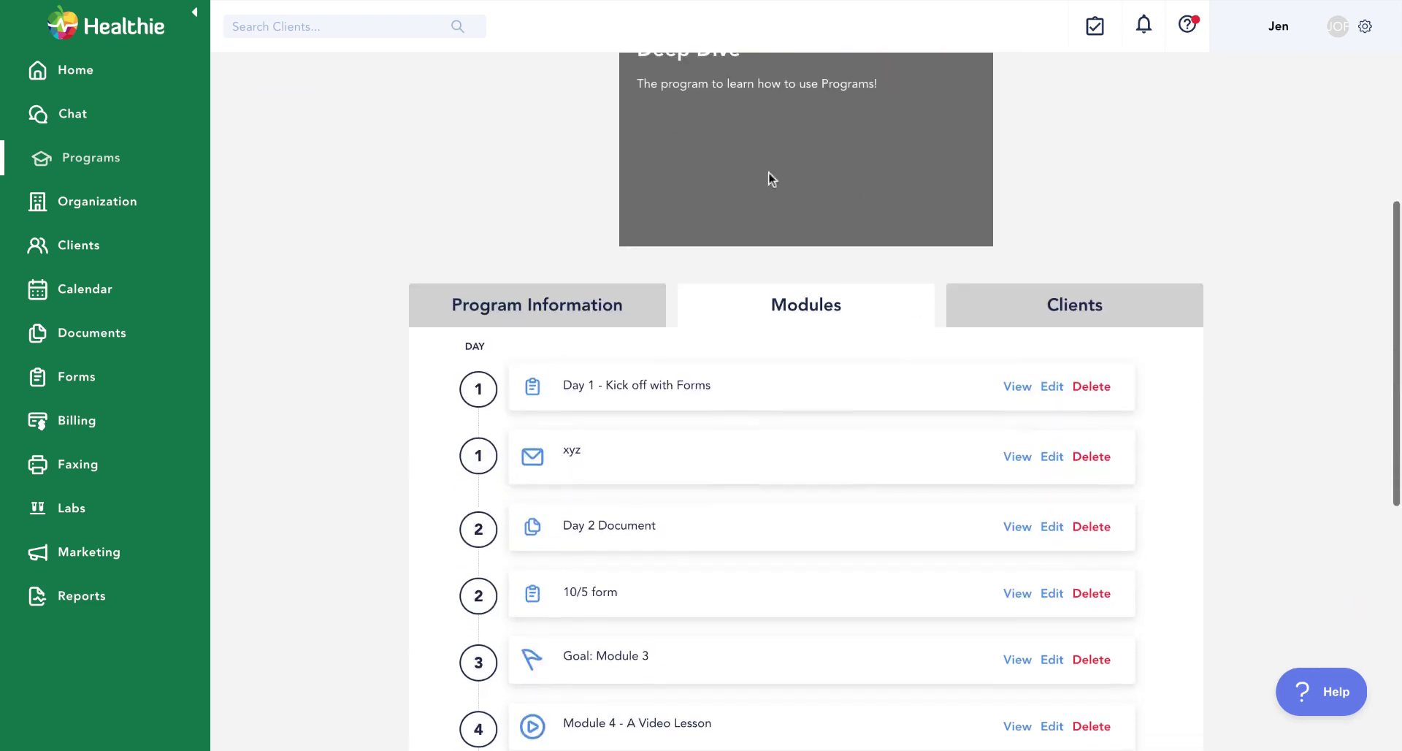
{"action": "scroll", "coordinate": [737, 449], "scroll_direction": "down", "scroll_amount": 3}
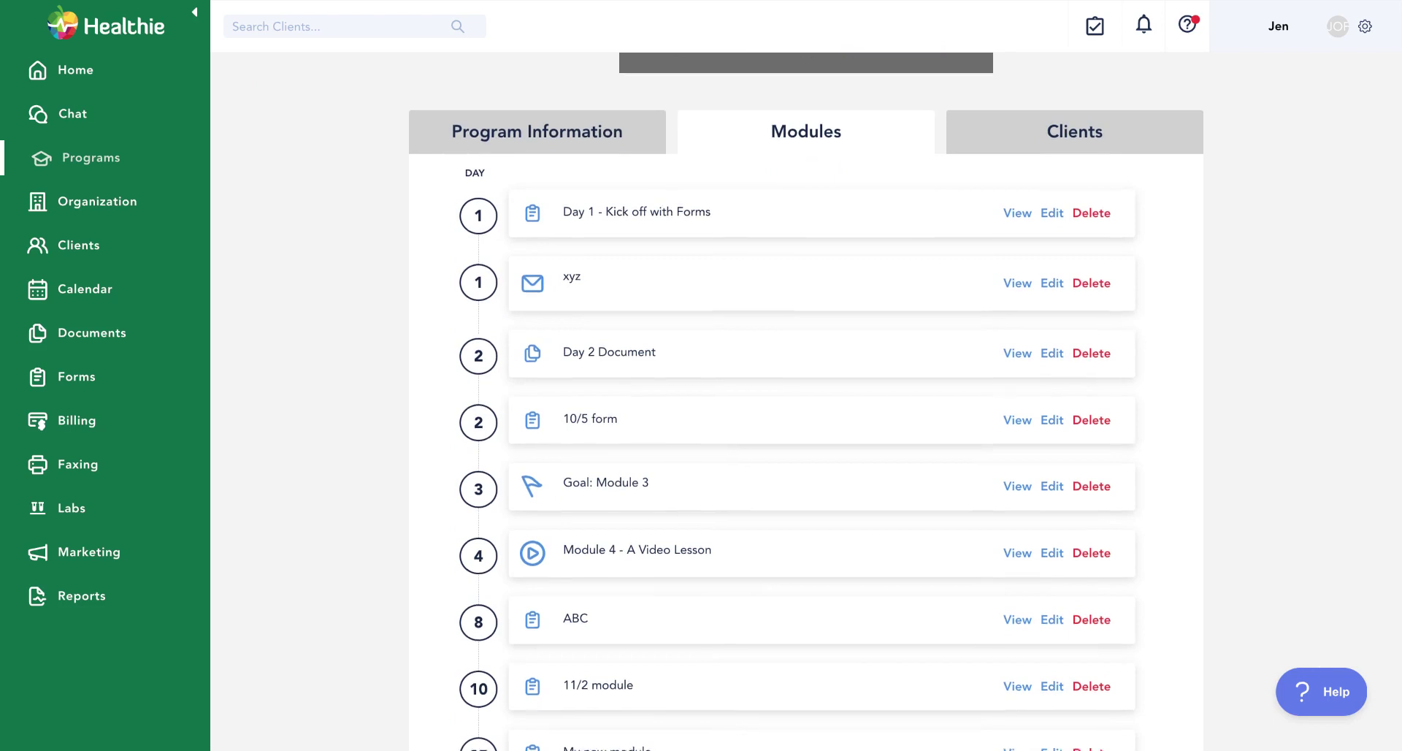
{"action": "scroll", "coordinate": [502, 391], "scroll_direction": "down", "scroll_amount": 1}
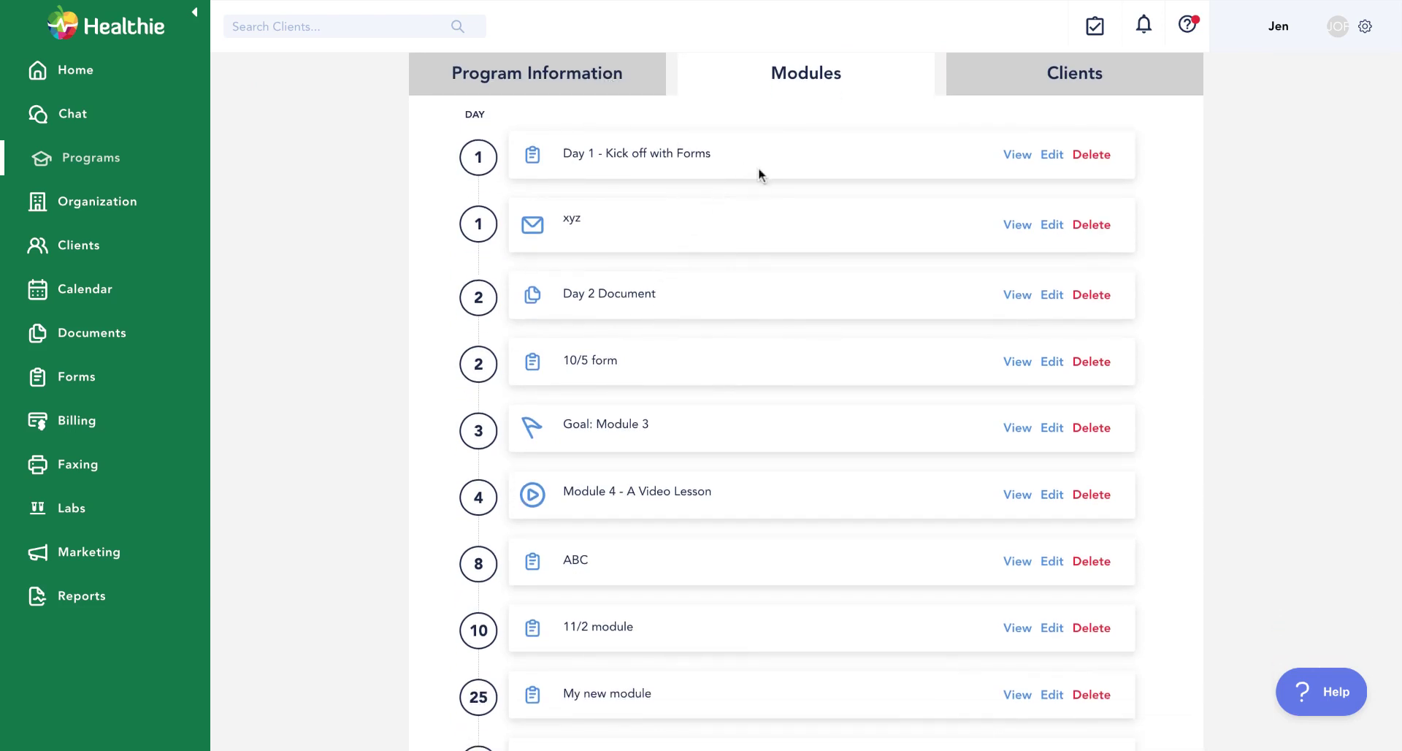
{"action": "scroll", "coordinate": [760, 170], "scroll_direction": "down", "scroll_amount": 1}
{"action": "scroll", "coordinate": [449, 224], "scroll_direction": "down", "scroll_amount": 3}
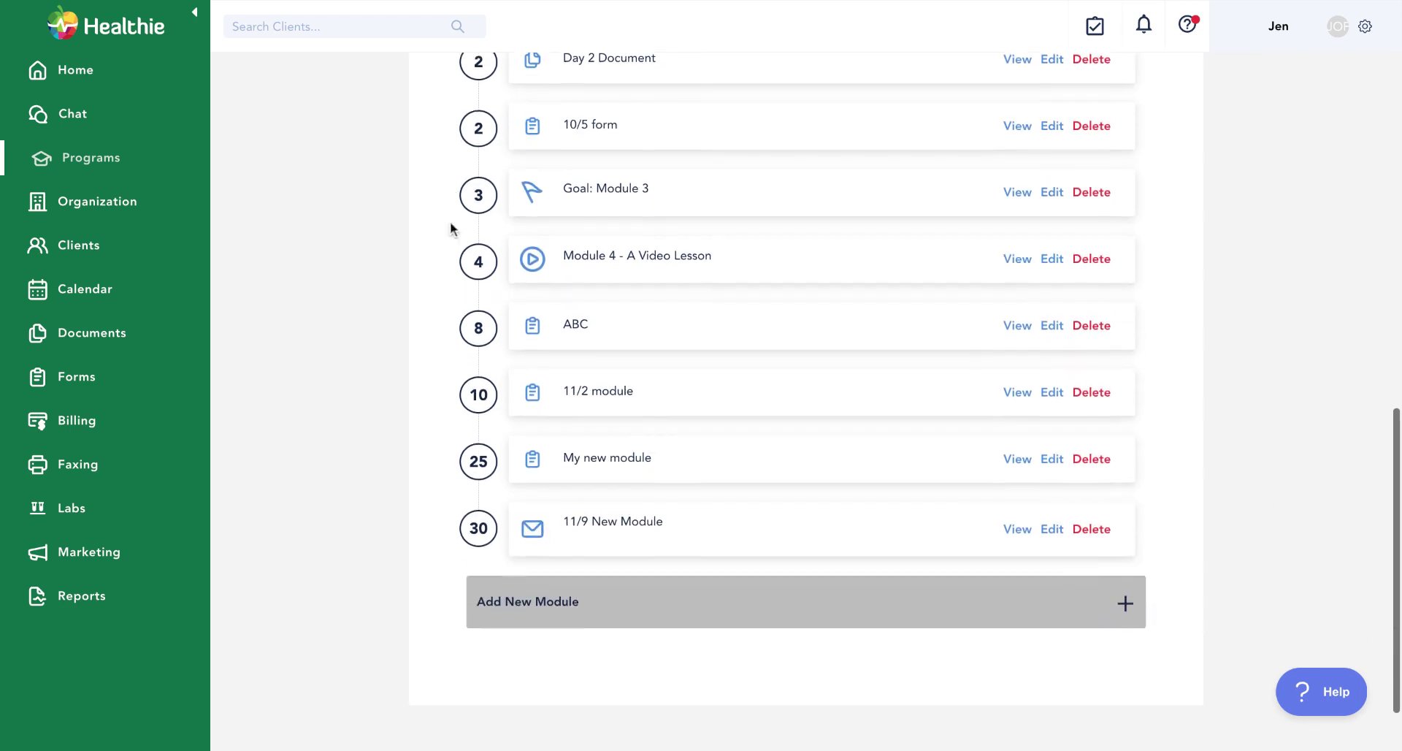
{"action": "scroll", "coordinate": [450, 225], "scroll_direction": "up", "scroll_amount": 4}
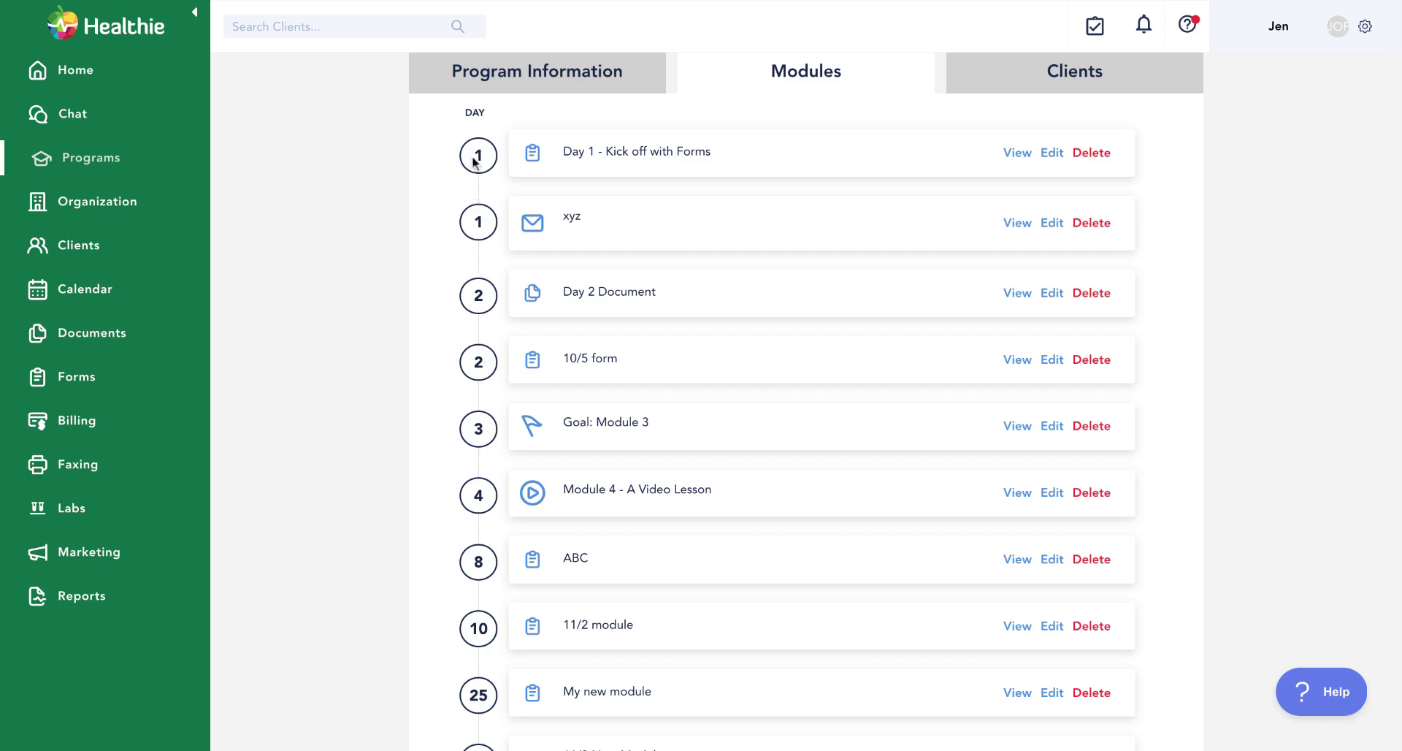
{"action": "scroll", "coordinate": [477, 314], "scroll_direction": "down", "scroll_amount": 1}
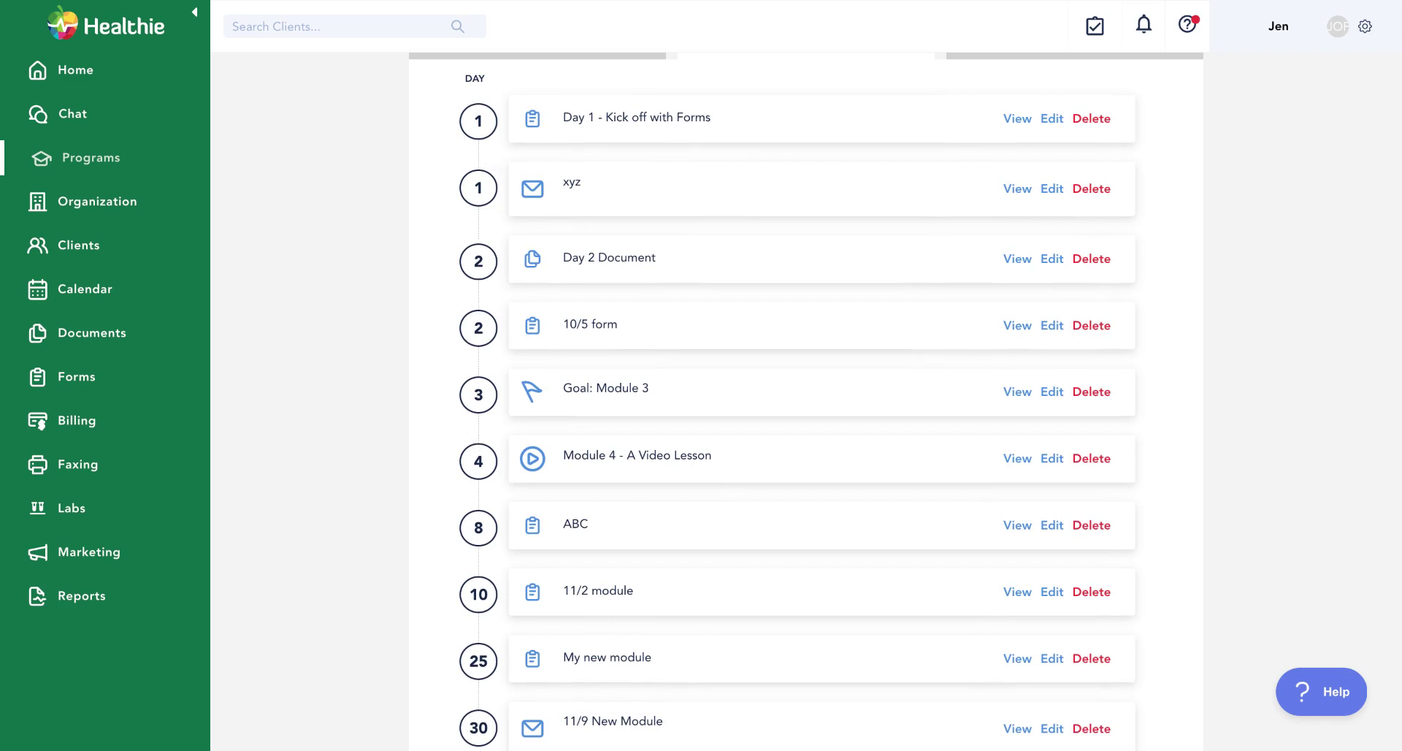
{"action": "scroll", "coordinate": [487, 179], "scroll_direction": "down", "scroll_amount": 2}
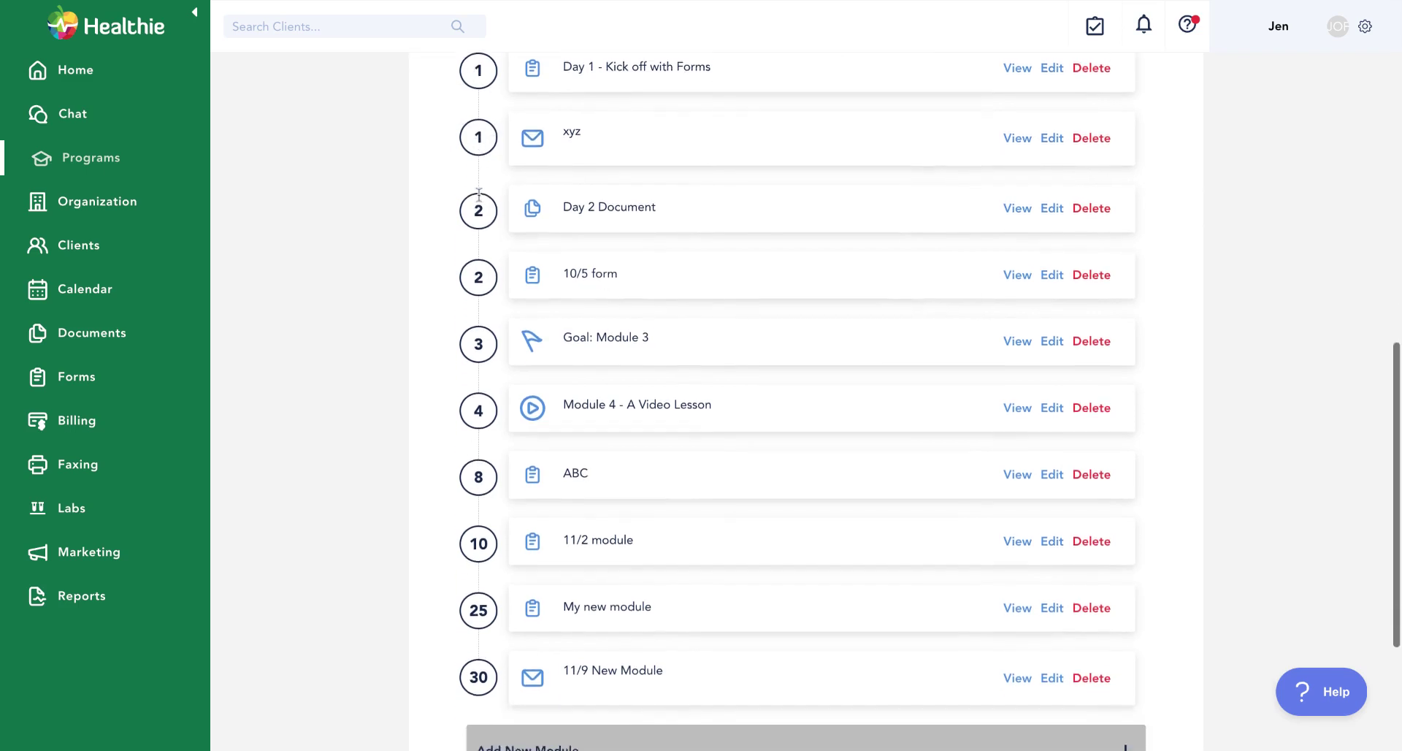
{"action": "scroll", "coordinate": [484, 254], "scroll_direction": "down", "scroll_amount": 1}
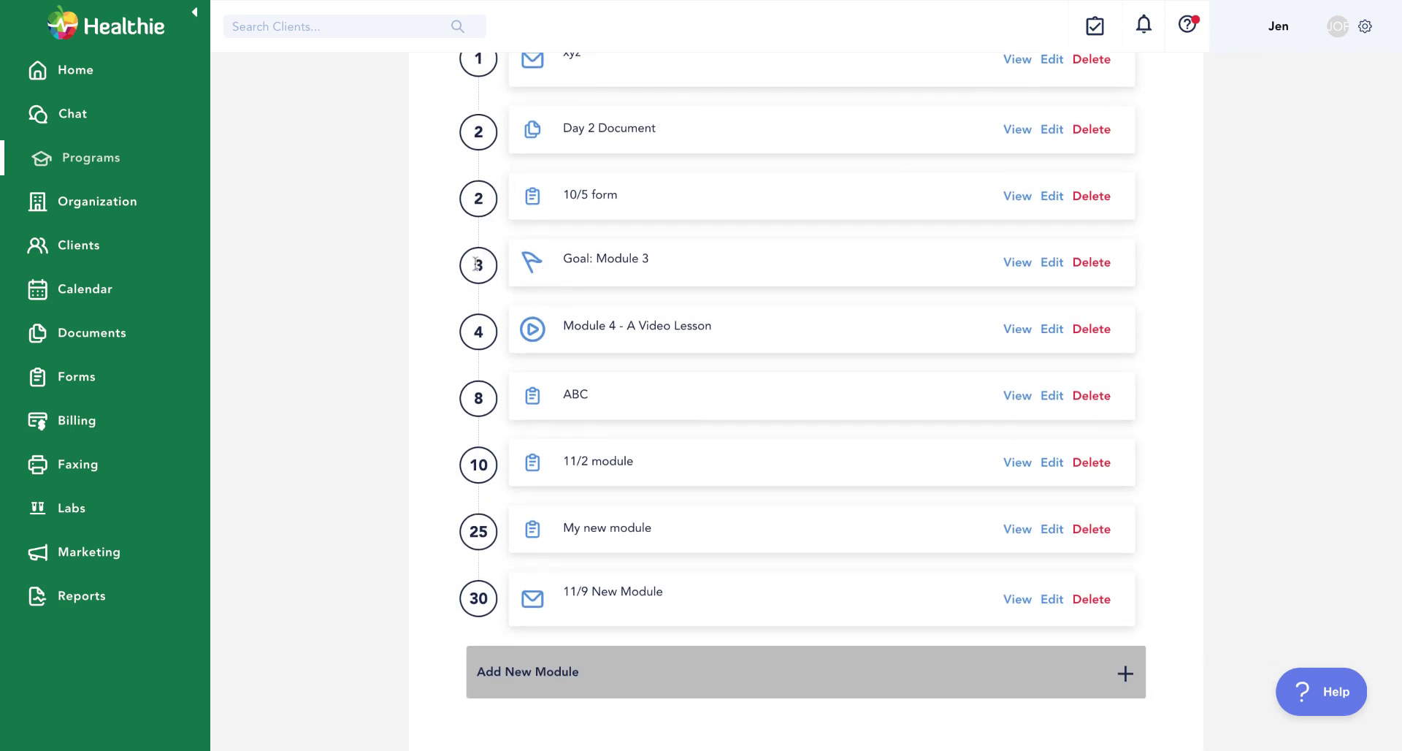
{"action": "scroll", "coordinate": [477, 264], "scroll_direction": "down", "scroll_amount": 2}
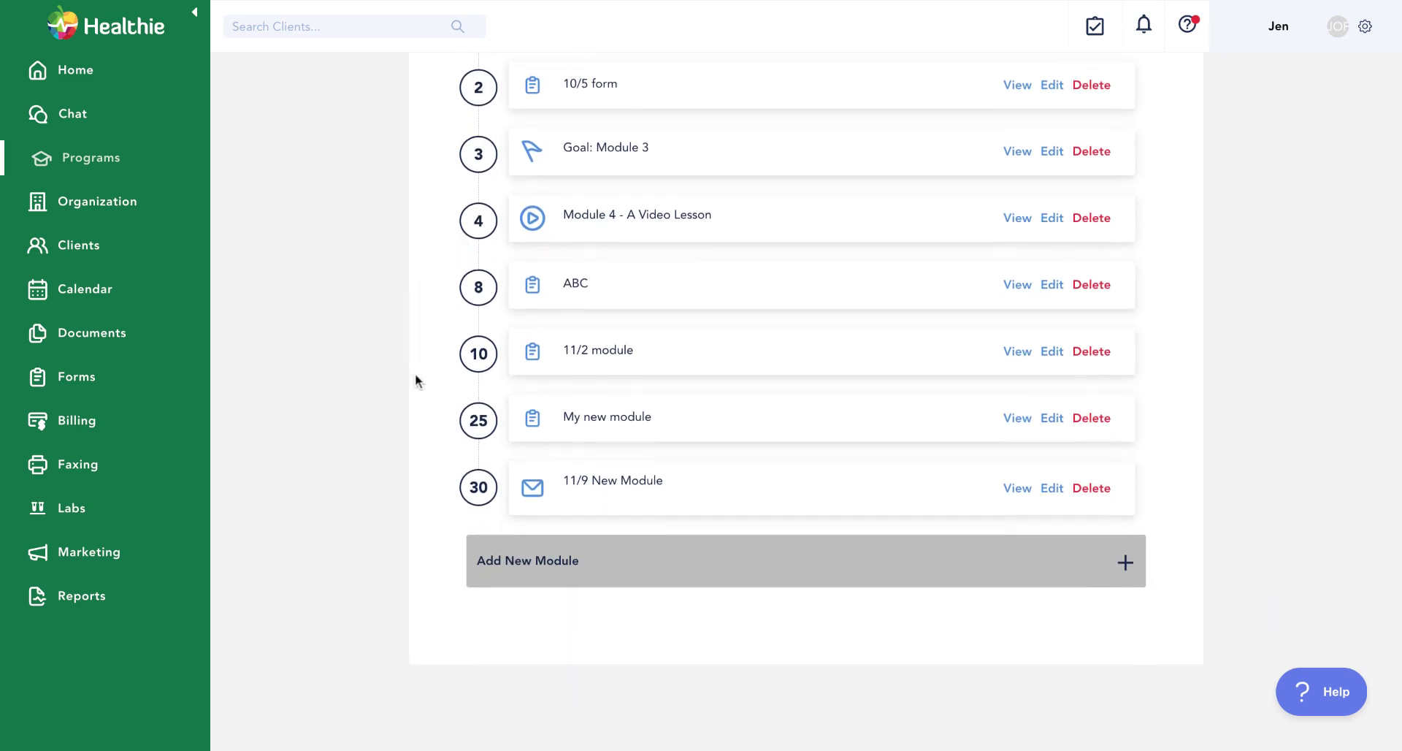
{"action": "scroll", "coordinate": [415, 372], "scroll_direction": "down", "scroll_amount": 1}
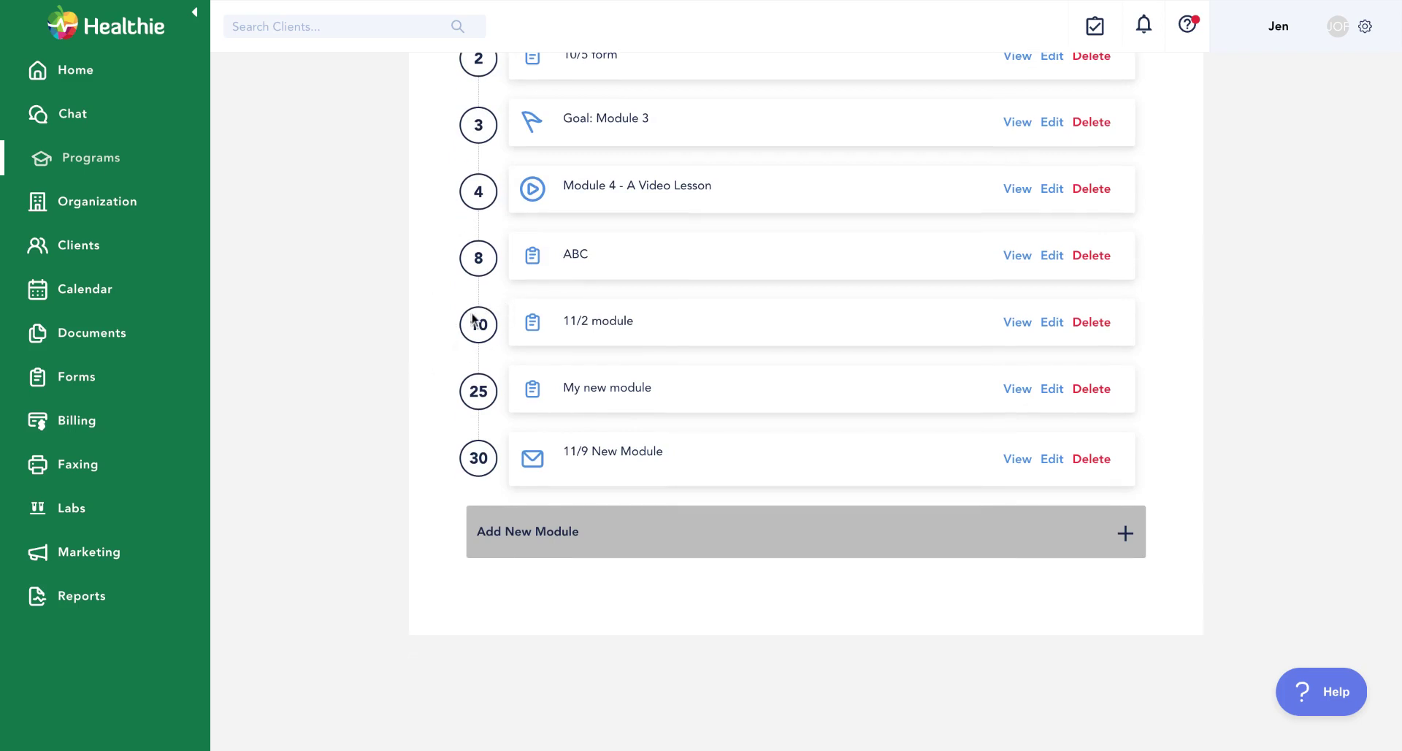
{"action": "scroll", "coordinate": [501, 397], "scroll_direction": "up", "scroll_amount": 6}
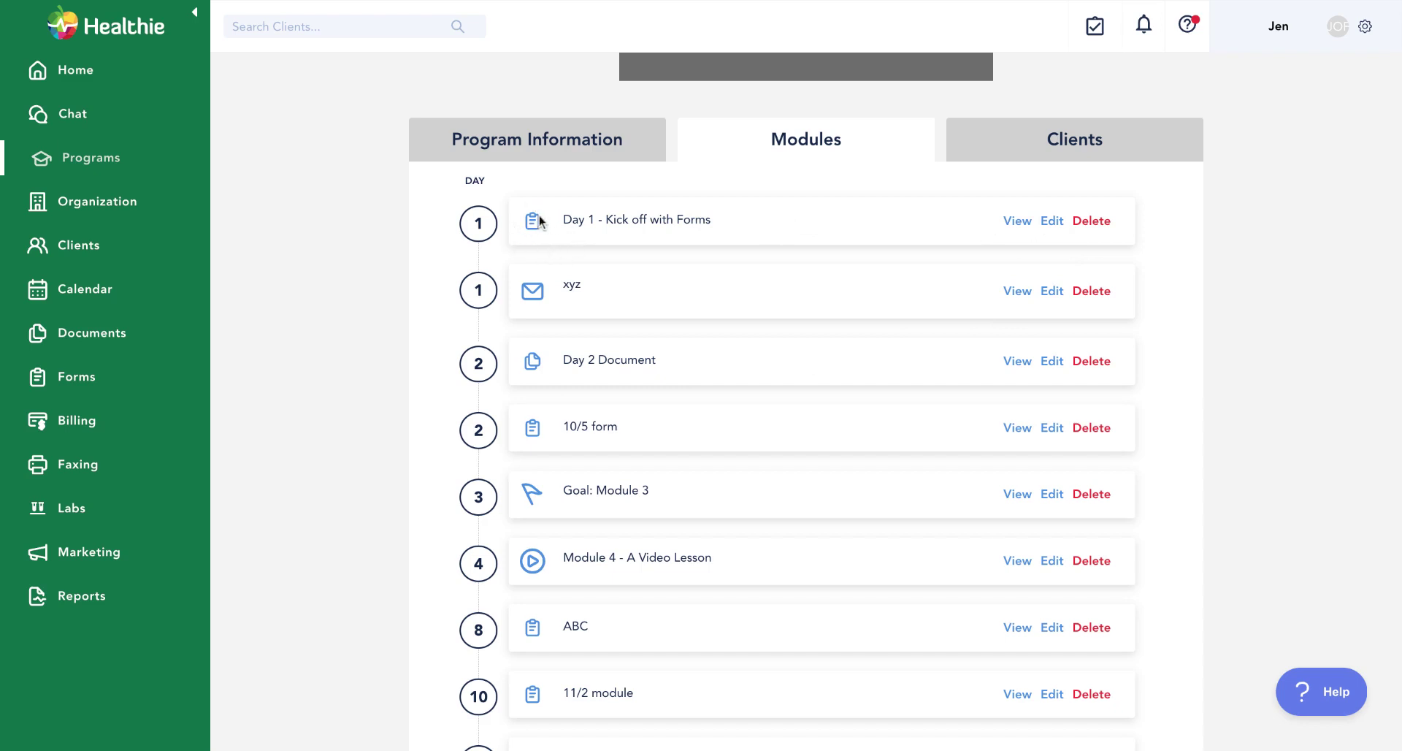
{"action": "left_click", "coordinate": [1016, 223]}
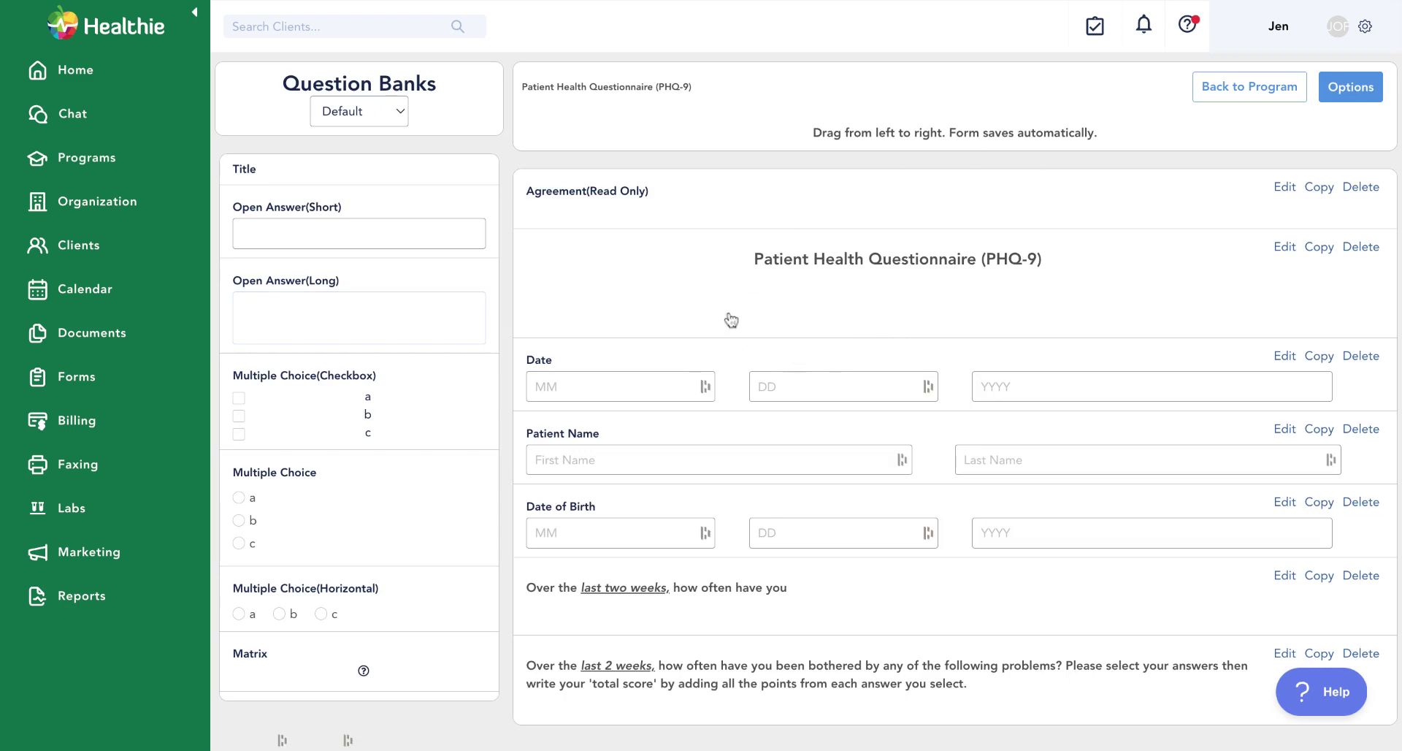
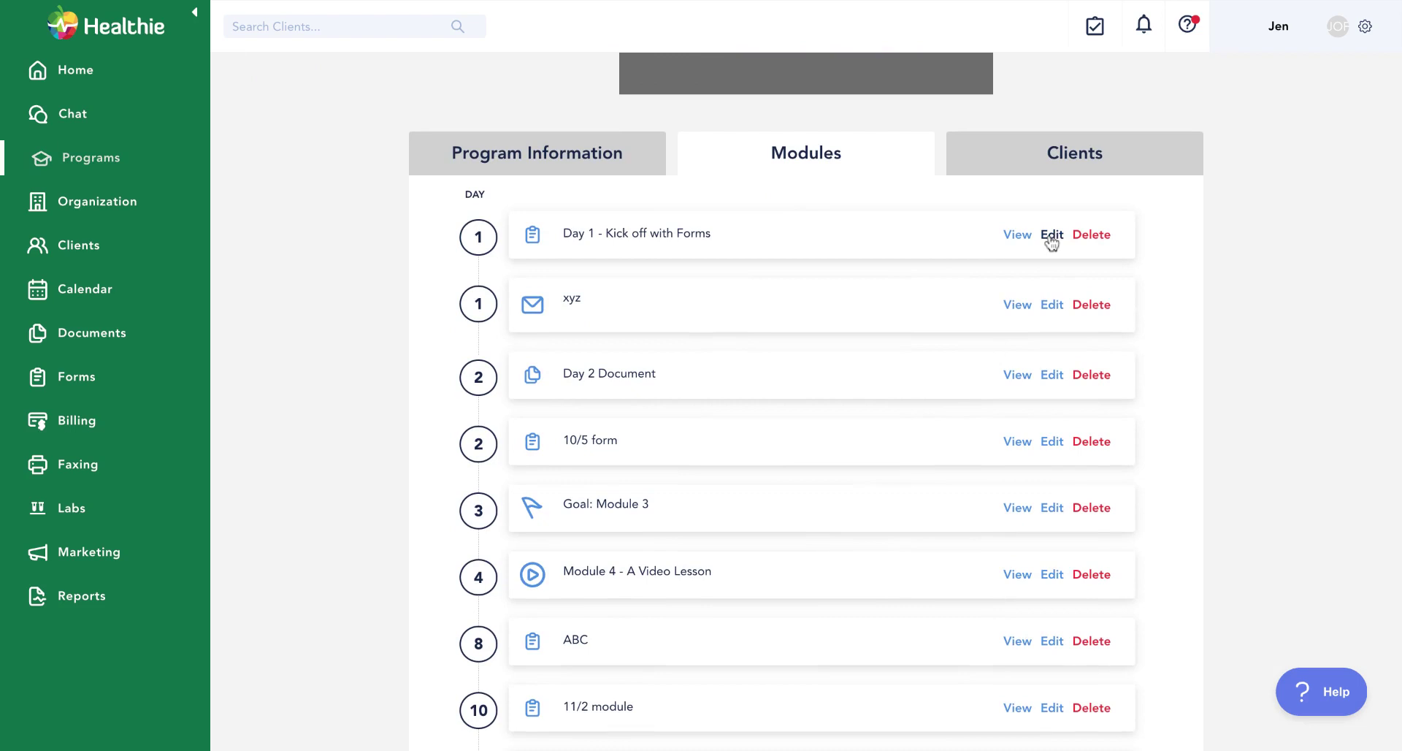
- Edit the "Day 1 - Kick off with Forms" module and set its order among the same-day modules to 2nd
{"action": "left_click", "coordinate": [1052, 235]}
{"action": "scroll", "coordinate": [732, 383], "scroll_direction": "down", "scroll_amount": 1}
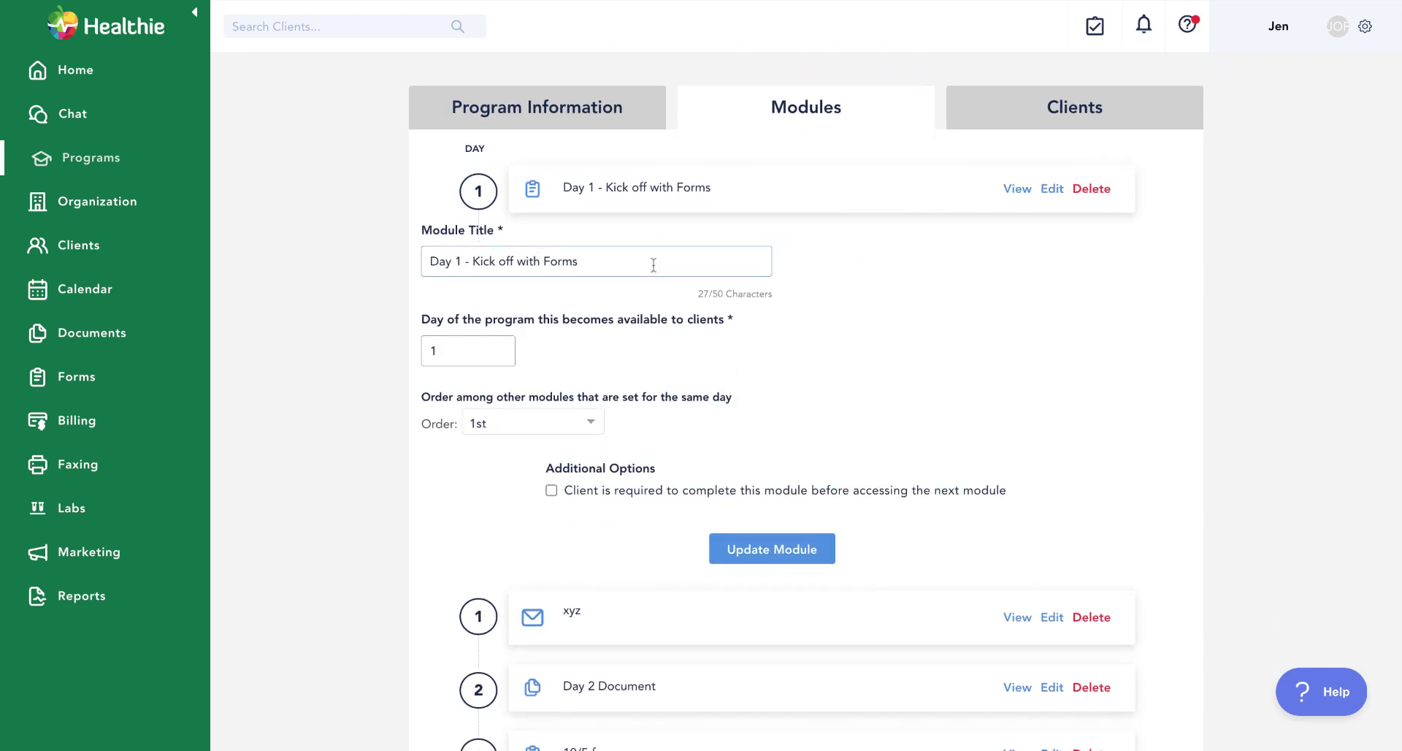
{"action": "scroll", "coordinate": [533, 300], "scroll_direction": "down", "scroll_amount": 2}
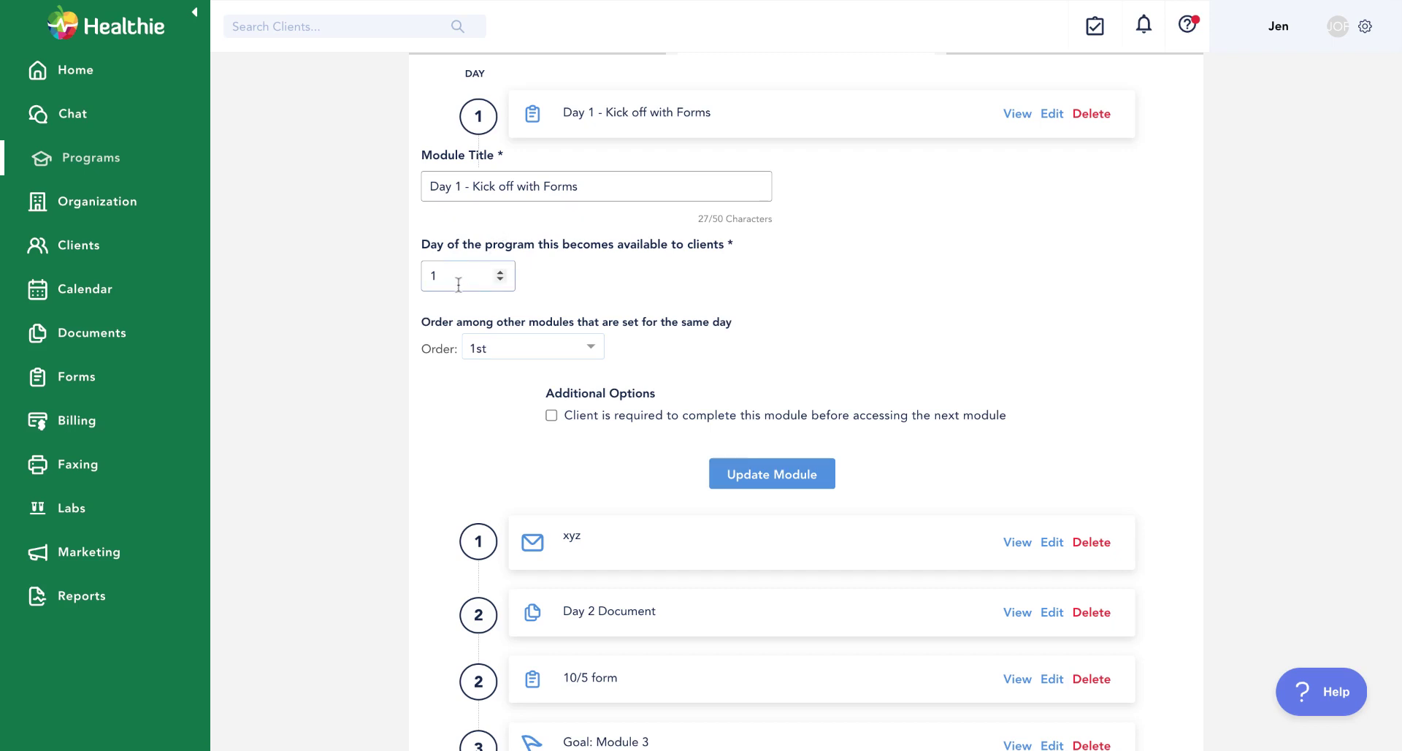
{"action": "scroll", "coordinate": [510, 375], "scroll_direction": "down", "scroll_amount": 1}
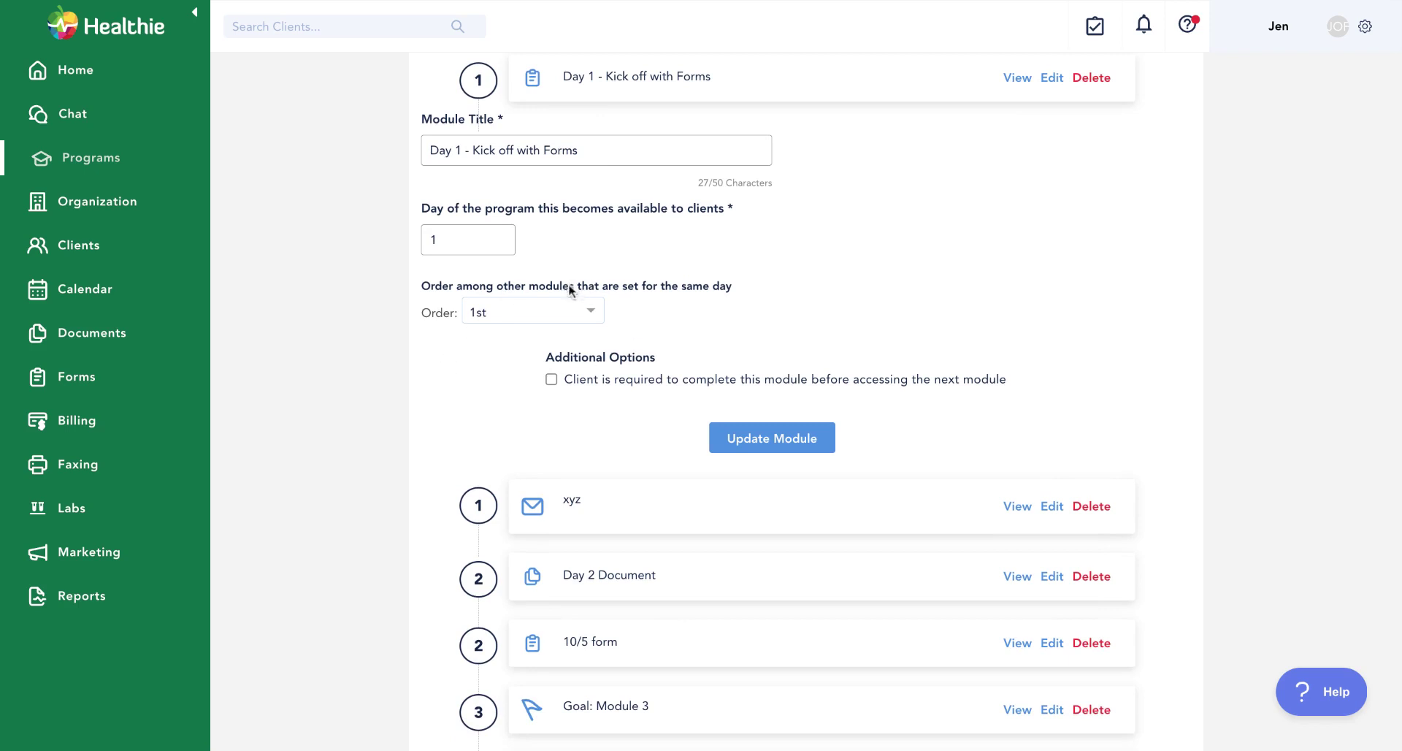
{"action": "left_click", "coordinate": [593, 315]}
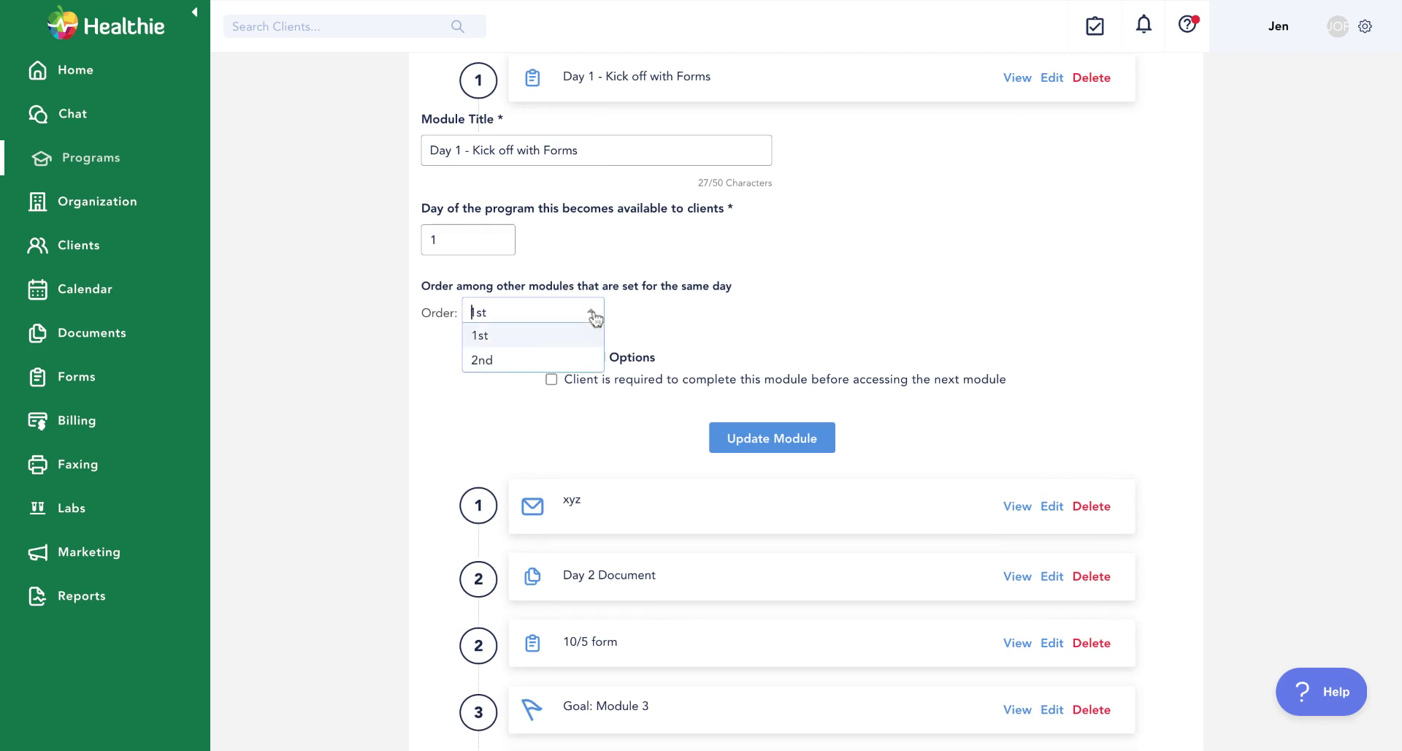
{"action": "left_click", "coordinate": [501, 363]}
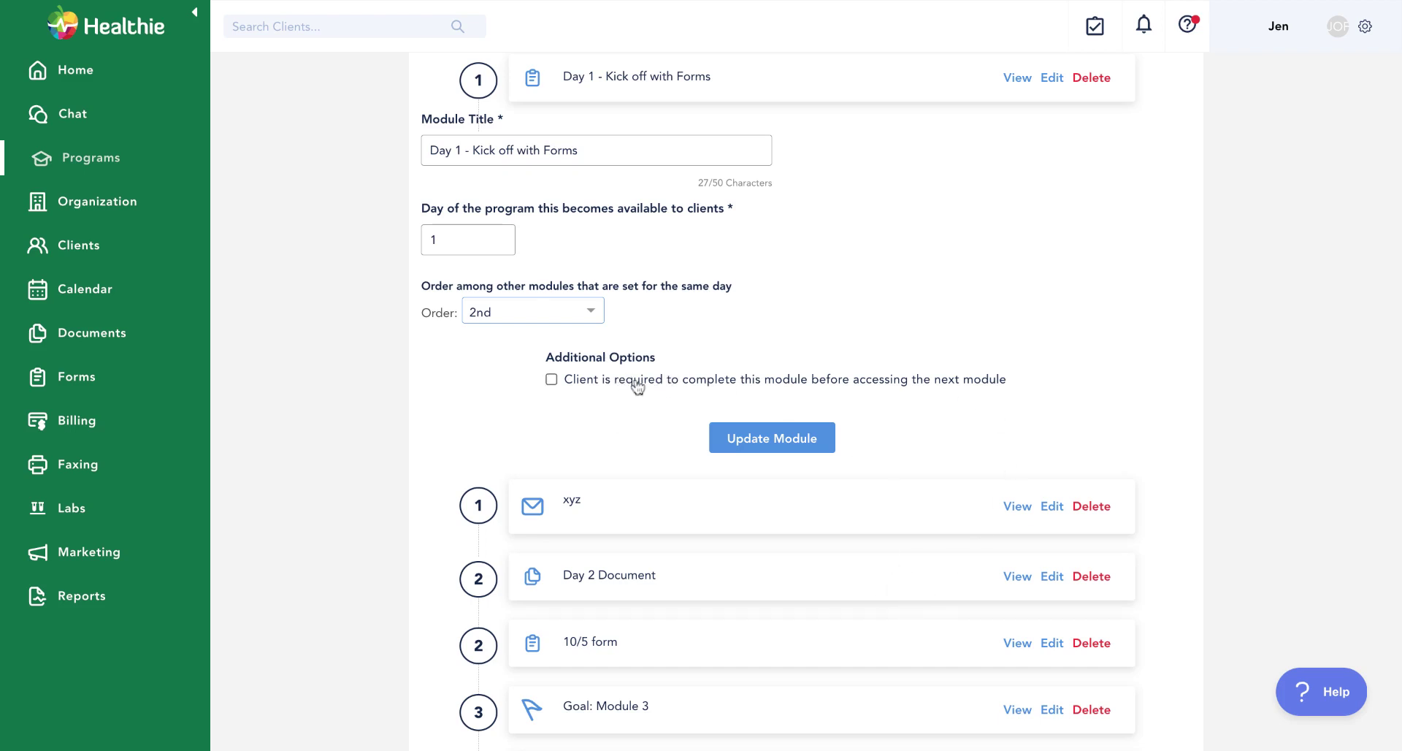
- Save the changes to the "Day 1 - Kick off with Forms" module
{"action": "scroll", "coordinate": [636, 383], "scroll_direction": "up", "scroll_amount": 2}
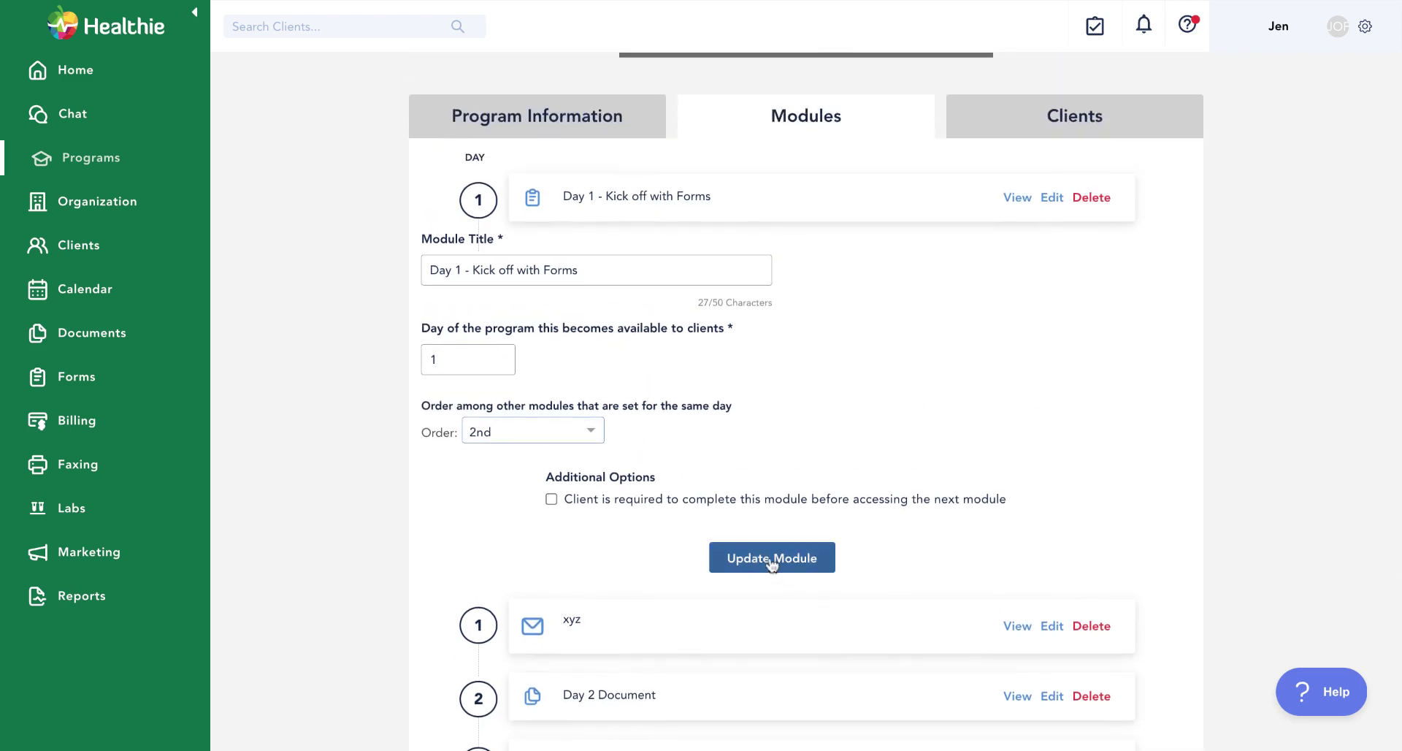
{"action": "left_click", "coordinate": [772, 559]}
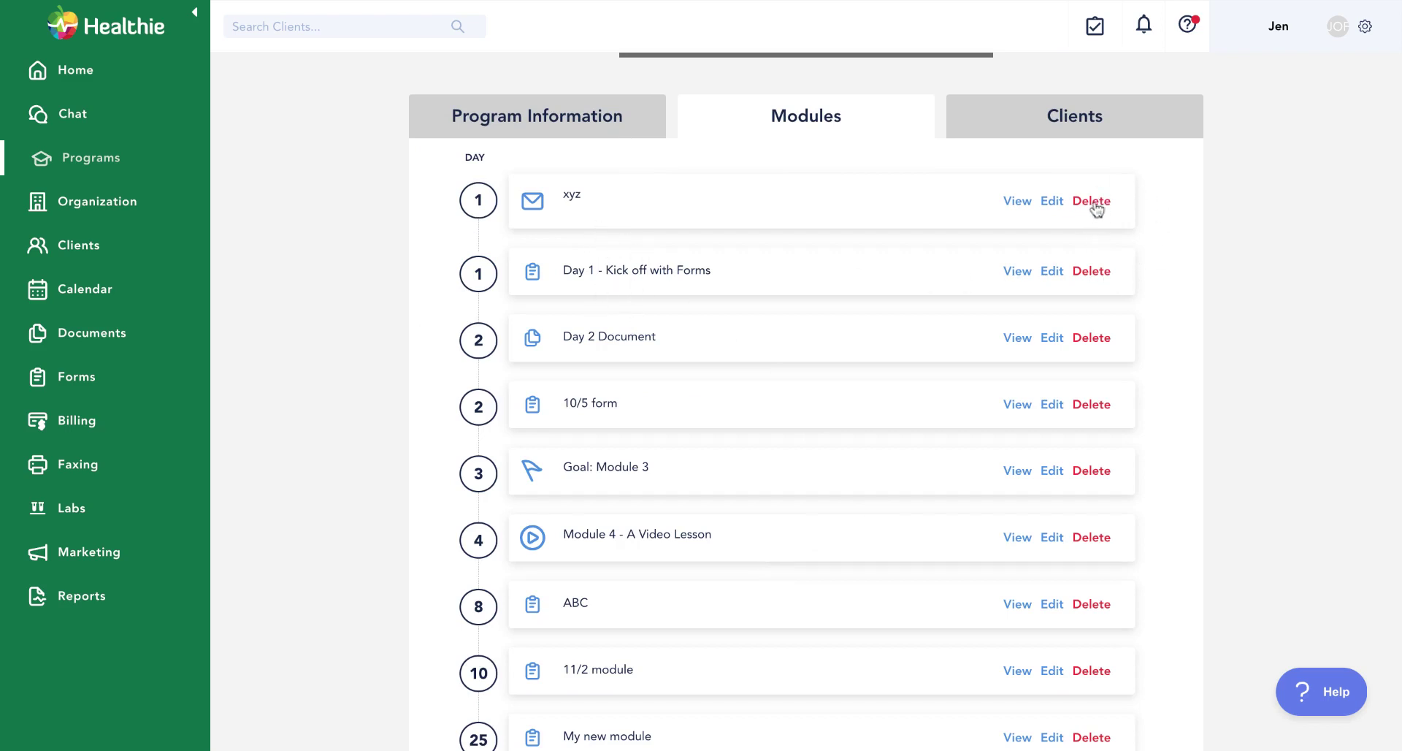
- Start a new module titled "My new module" at the end of the module list, available on day 35
{"action": "scroll", "coordinate": [1094, 276], "scroll_direction": "down", "scroll_amount": 1}
{"action": "scroll", "coordinate": [1094, 275], "scroll_direction": "down", "scroll_amount": 5}
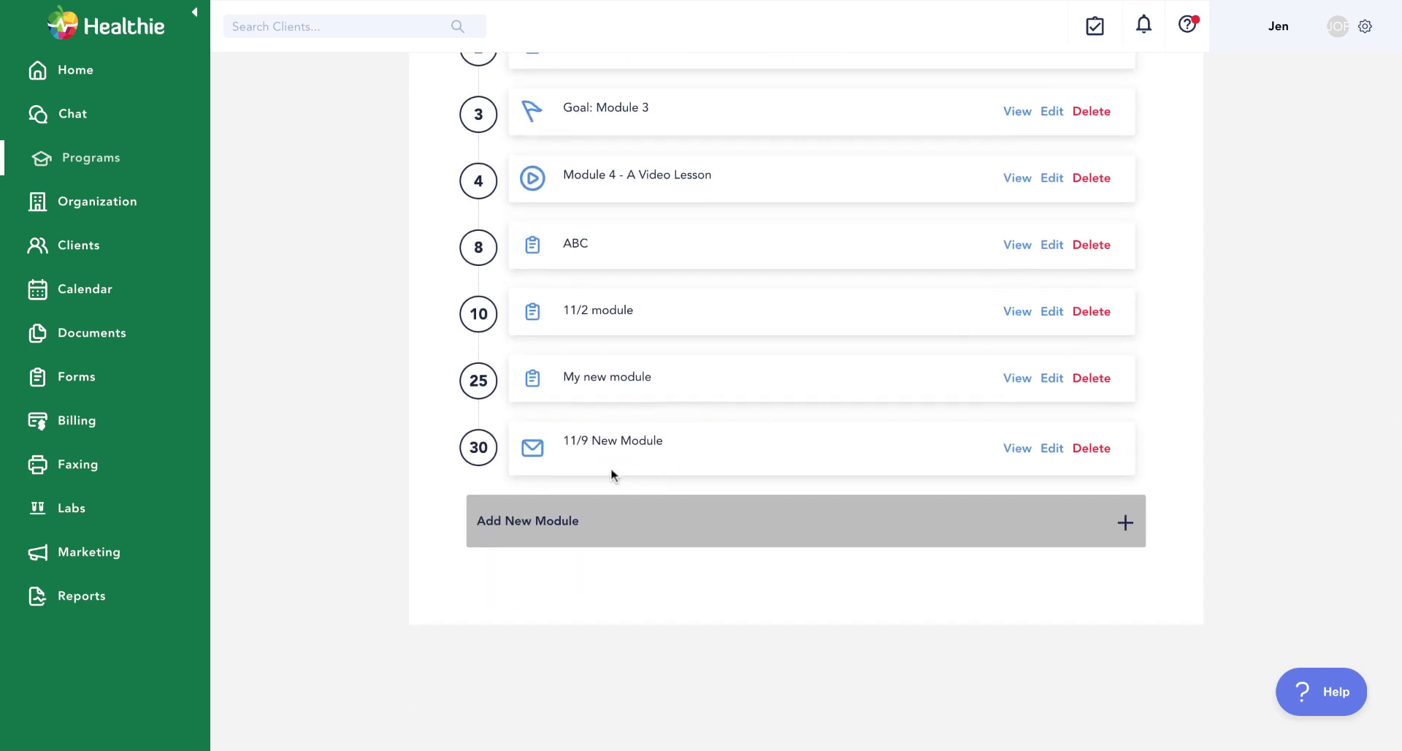
{"action": "left_click", "coordinate": [518, 523]}
{"action": "scroll", "coordinate": [524, 555], "scroll_direction": "down", "scroll_amount": 1}
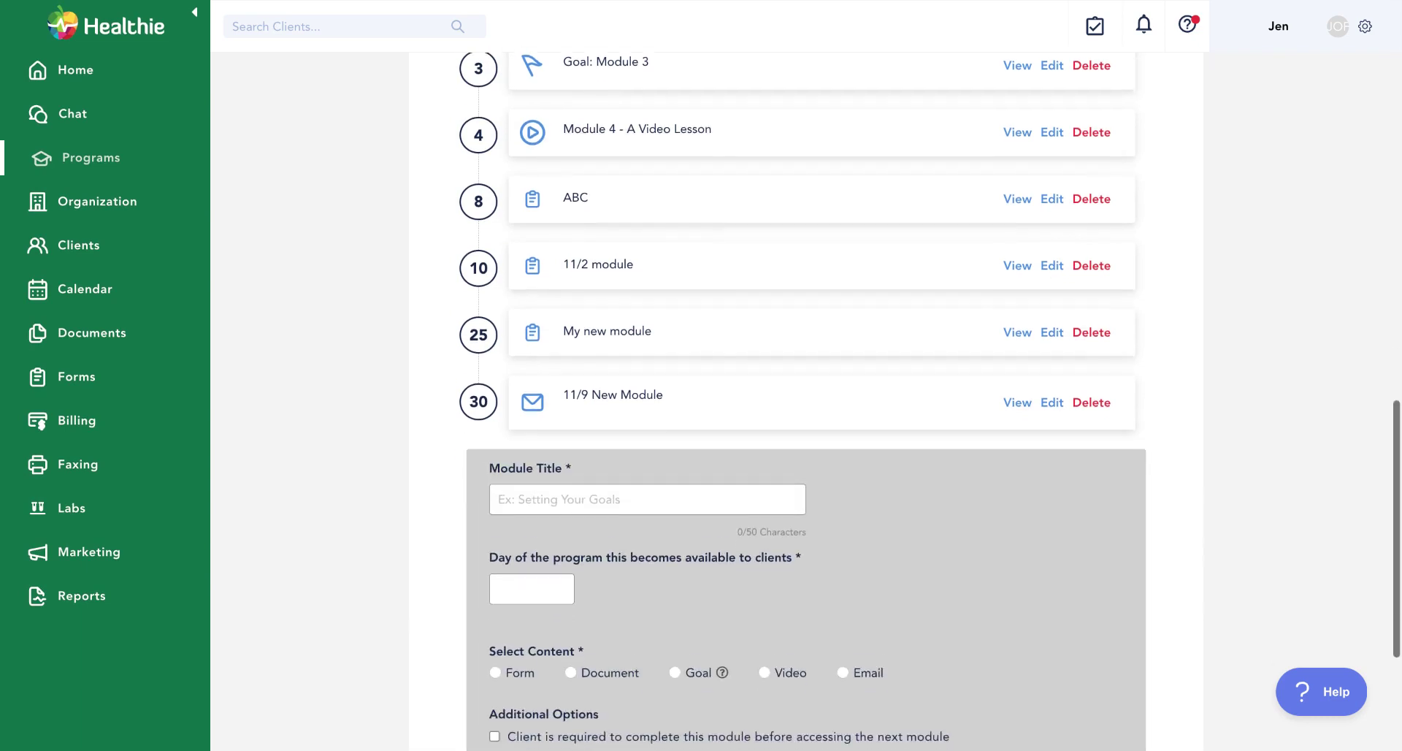
{"action": "left_click", "coordinate": [524, 494]}
{"action": "scroll", "coordinate": [524, 495], "scroll_direction": "down", "scroll_amount": 2}
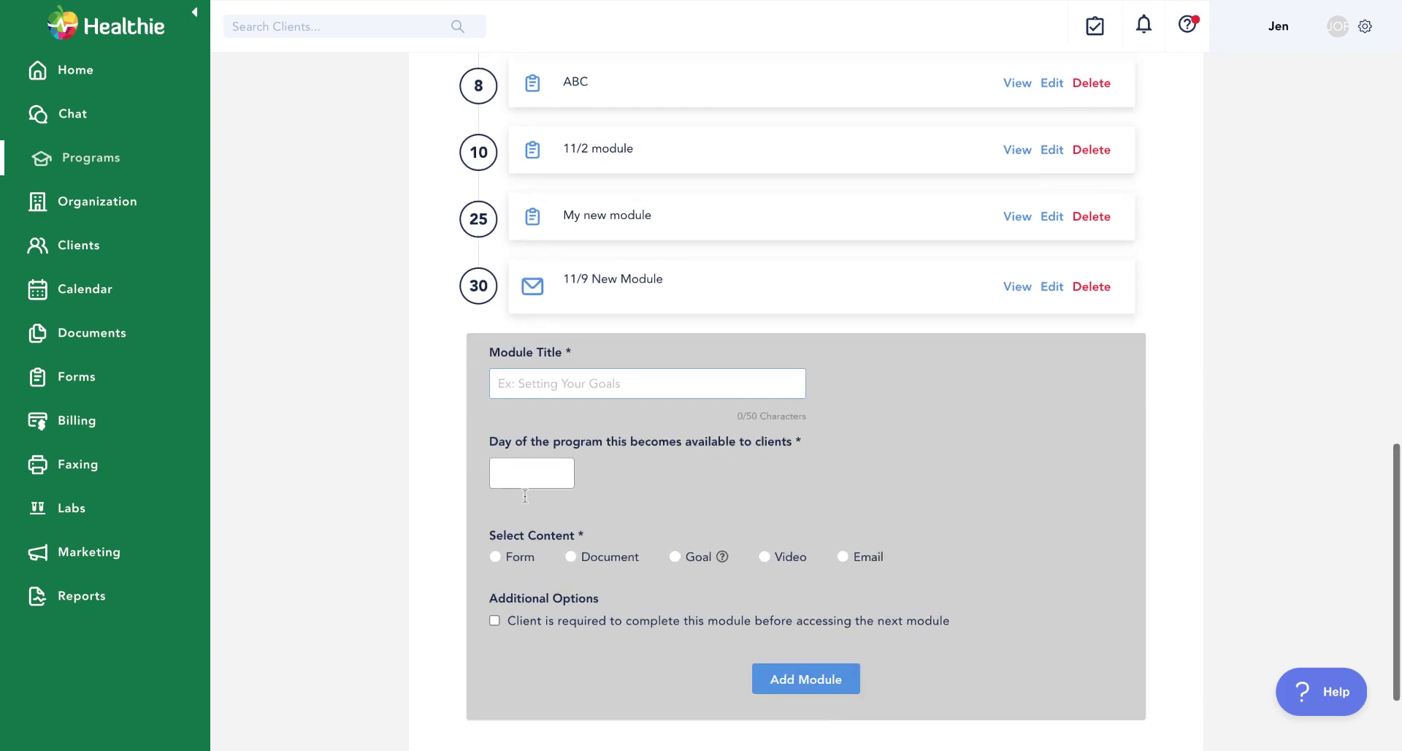
{"action": "type", "text": "M"}
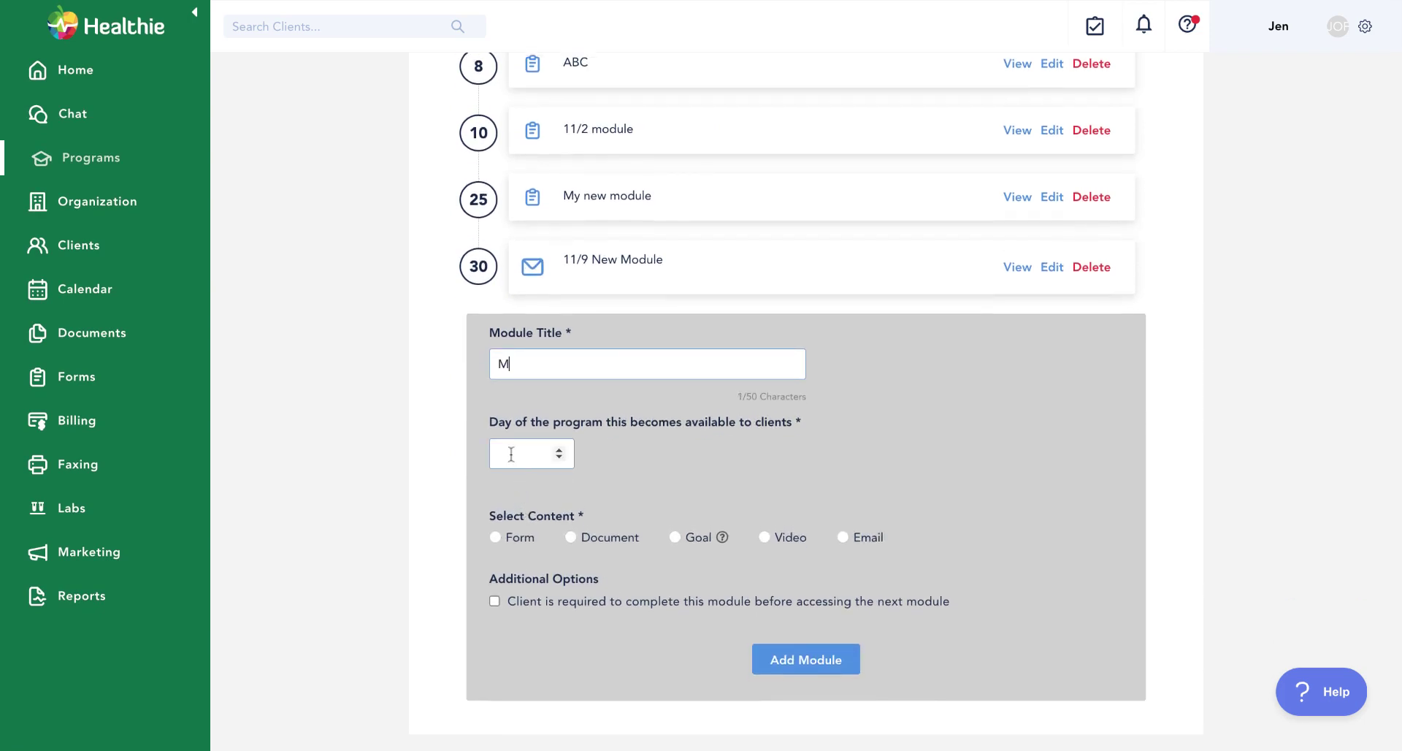
{"action": "type", "text": "y new module"}
{"action": "left_click", "coordinate": [517, 451]}
{"action": "type", "text": "35"}
- Choose Form as the new module's content and browse the existing forms without selecting one
{"action": "left_click", "coordinate": [411, 536]}
{"action": "left_click", "coordinate": [525, 542]}
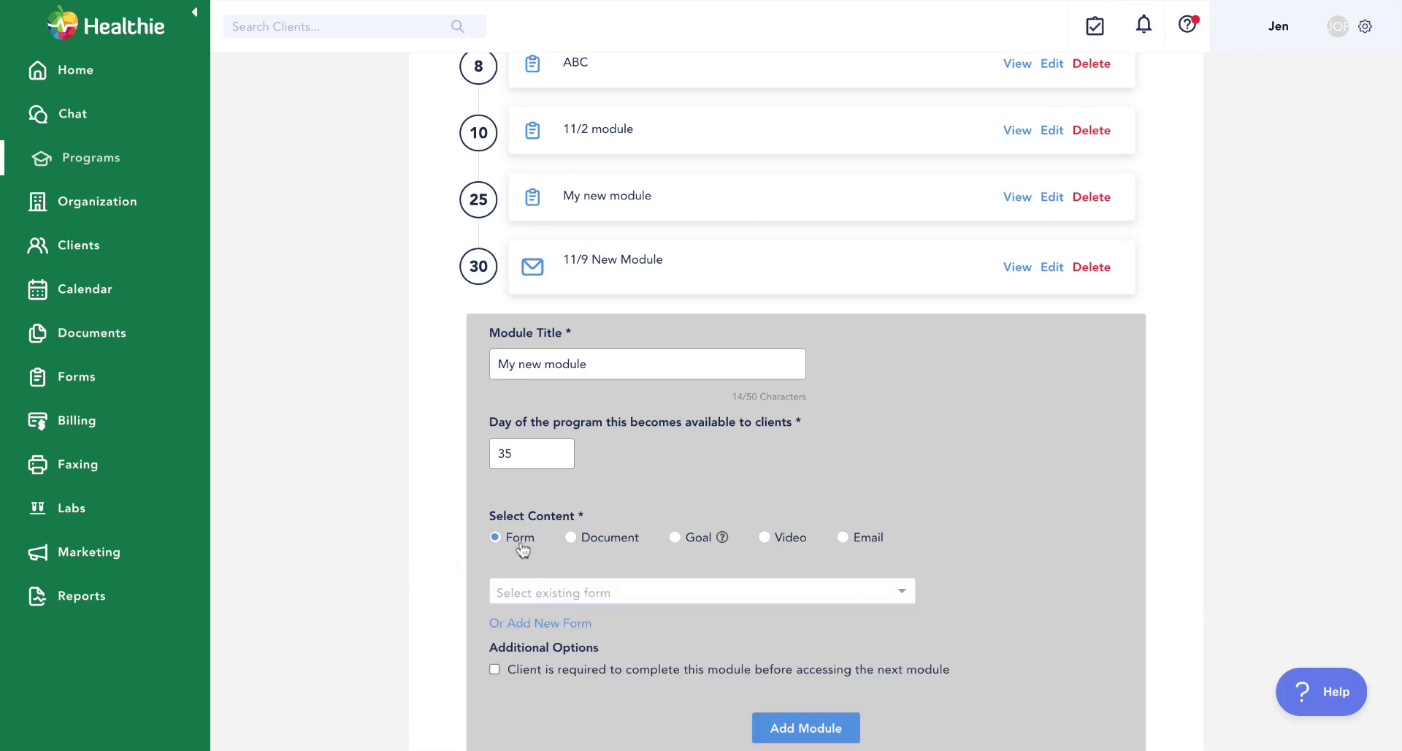
{"action": "scroll", "coordinate": [519, 549], "scroll_direction": "down", "scroll_amount": 1}
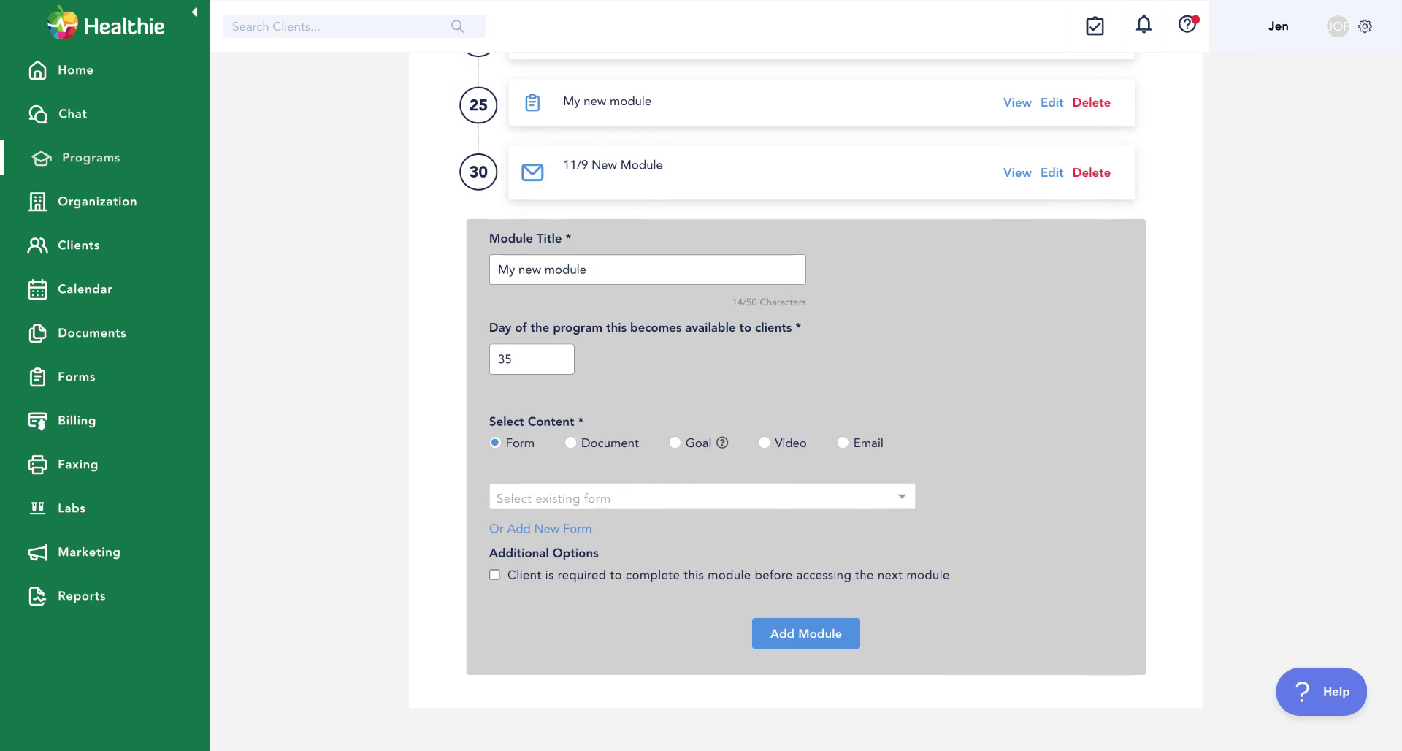
{"action": "left_click", "coordinate": [526, 499]}
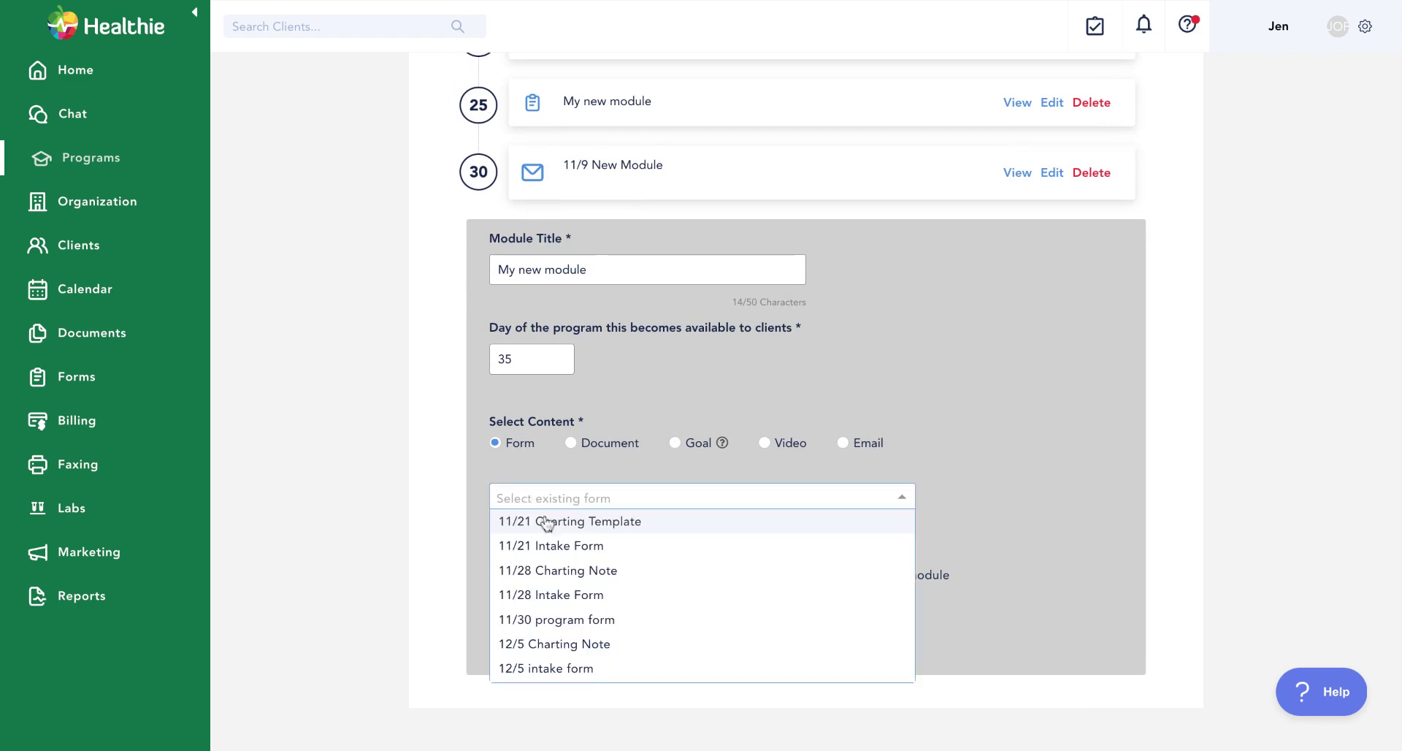
{"action": "scroll", "coordinate": [568, 600], "scroll_direction": "down", "scroll_amount": 3}
{"action": "scroll", "coordinate": [571, 603], "scroll_direction": "up", "scroll_amount": 5}
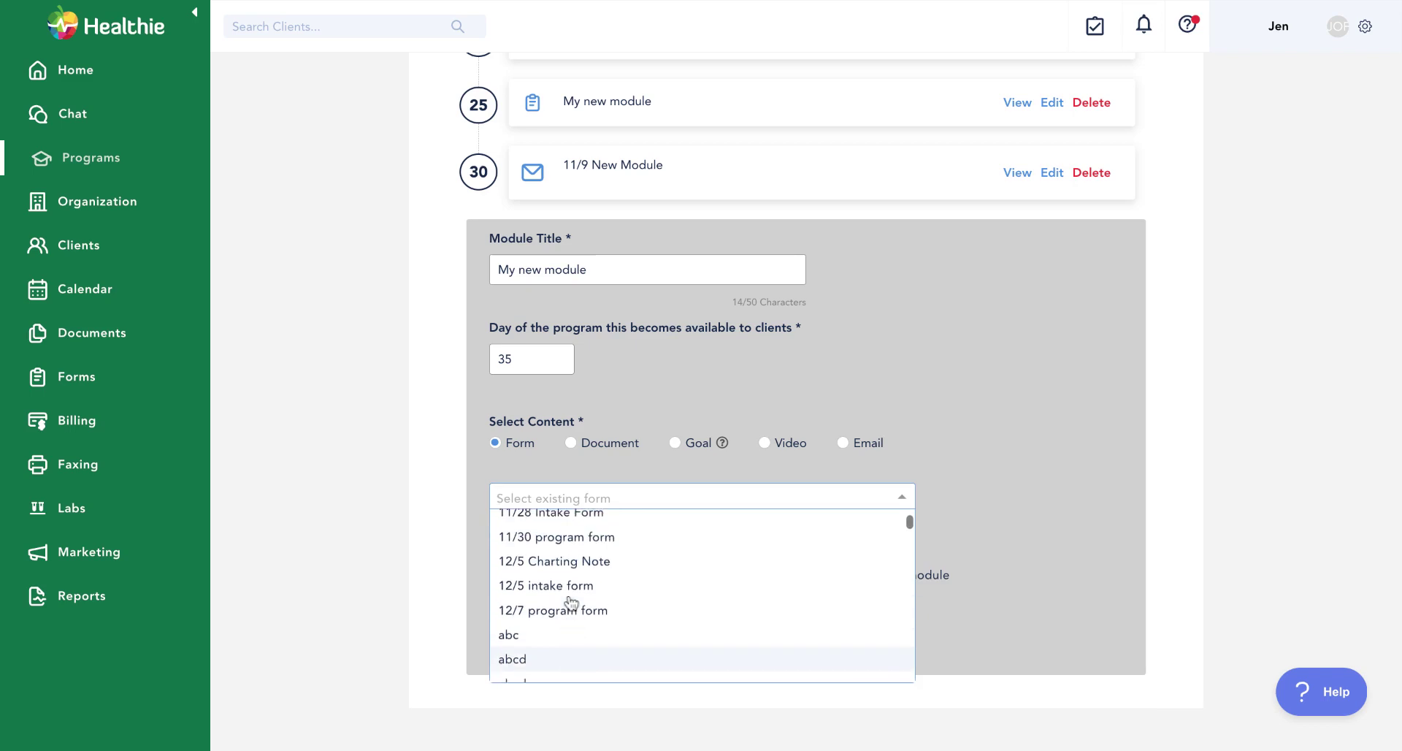
{"action": "left_click", "coordinate": [437, 540]}
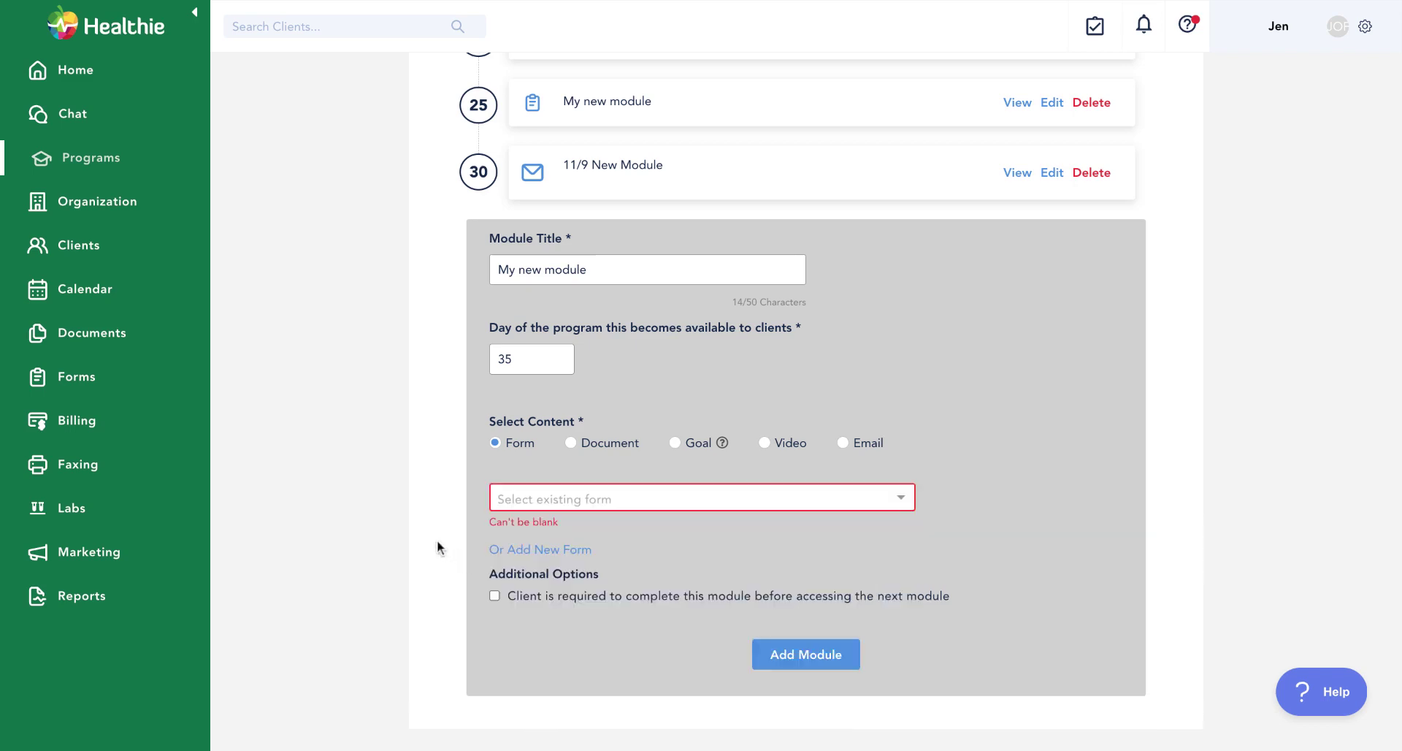
- Use a new form titled "My new program form" as the content and add the module to the program
{"action": "left_click", "coordinate": [554, 549]}
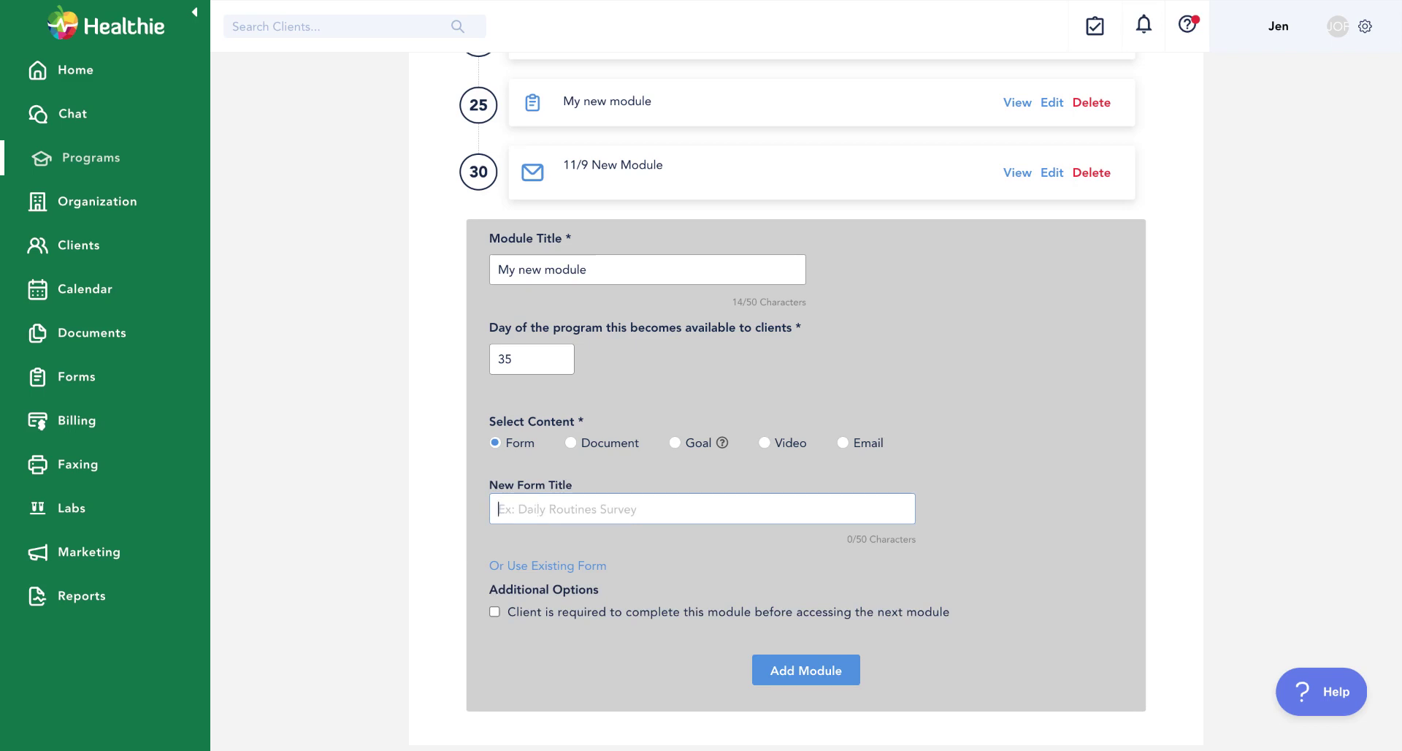
{"action": "type", "text": "My ne wprogram form"}
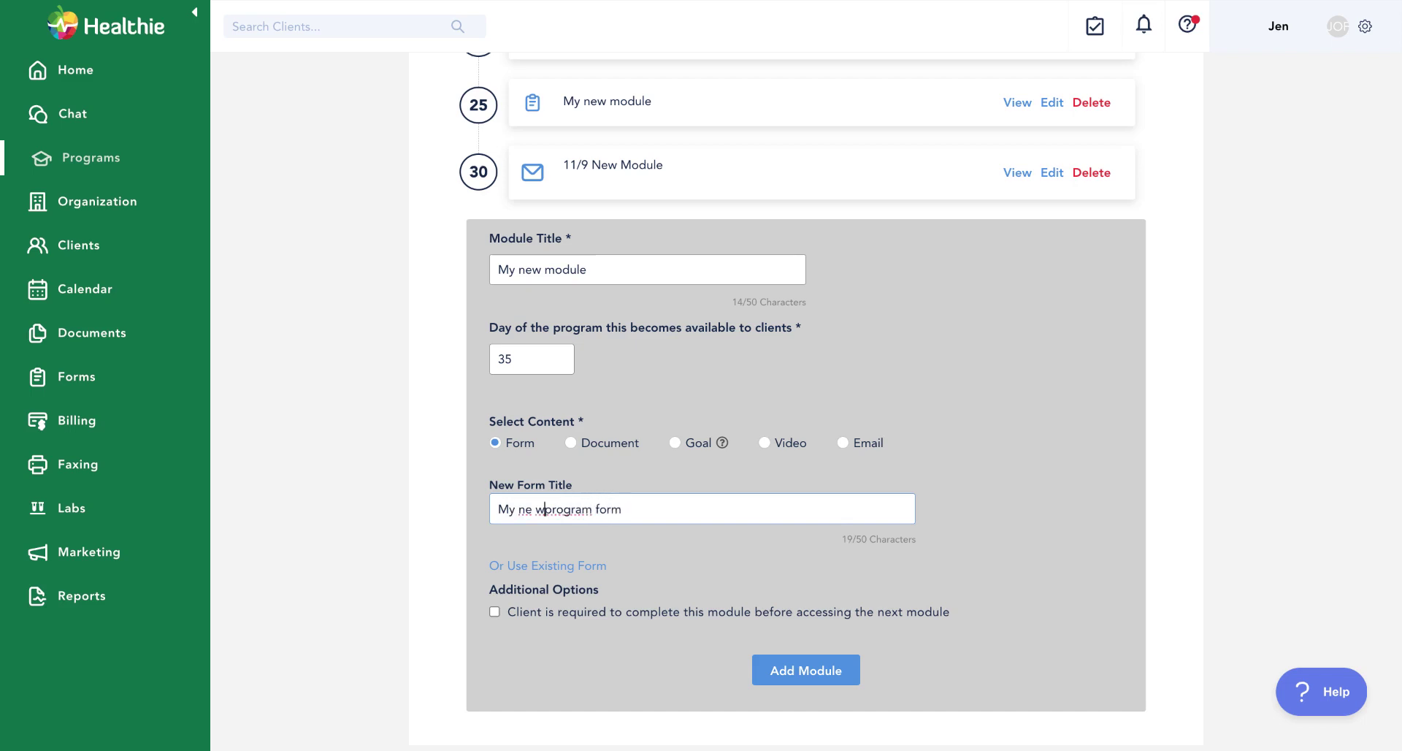
{"action": "key", "text": "alt+Right"}
{"action": "key", "text": "shift+alt+Left"}
{"action": "key", "text": "shift+alt+Left"}
{"action": "type", "text": "new program"}
{"action": "left_click", "coordinate": [809, 675]}
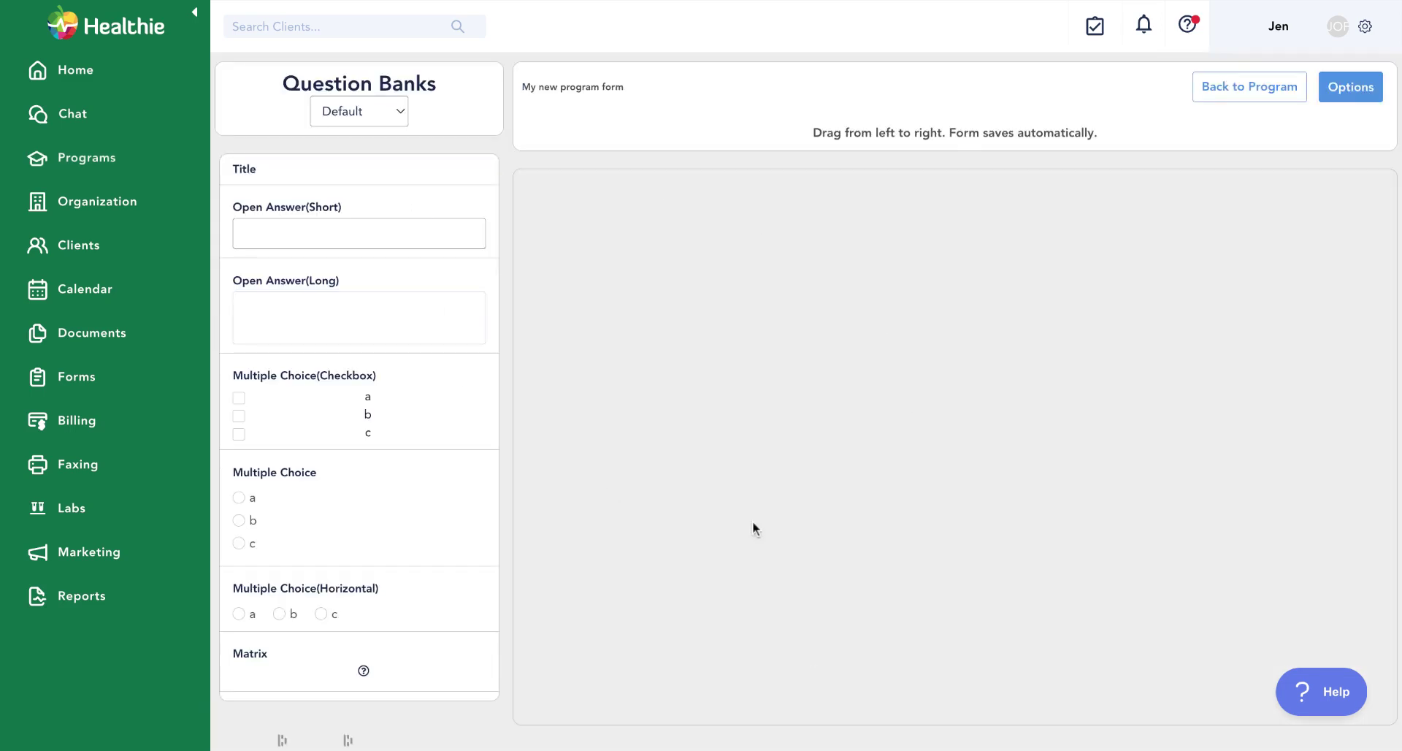
- Add a short open answer, a long open answer below it, and a title above them to the form
{"action": "left_click_drag", "start_coordinate": [322, 219], "coordinate": [580, 240]}
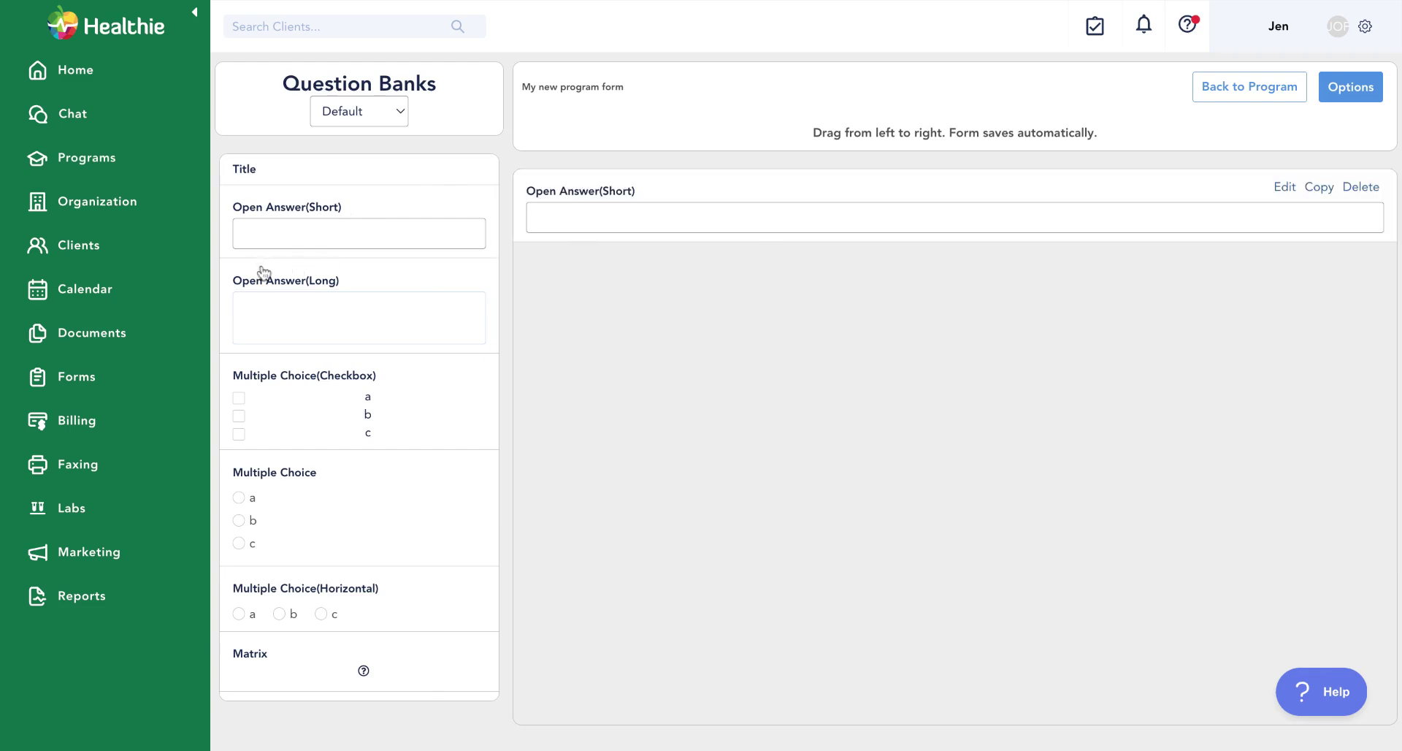
{"action": "left_click_drag", "start_coordinate": [264, 274], "coordinate": [524, 215]}
{"action": "left_click_drag", "start_coordinate": [284, 178], "coordinate": [595, 179]}
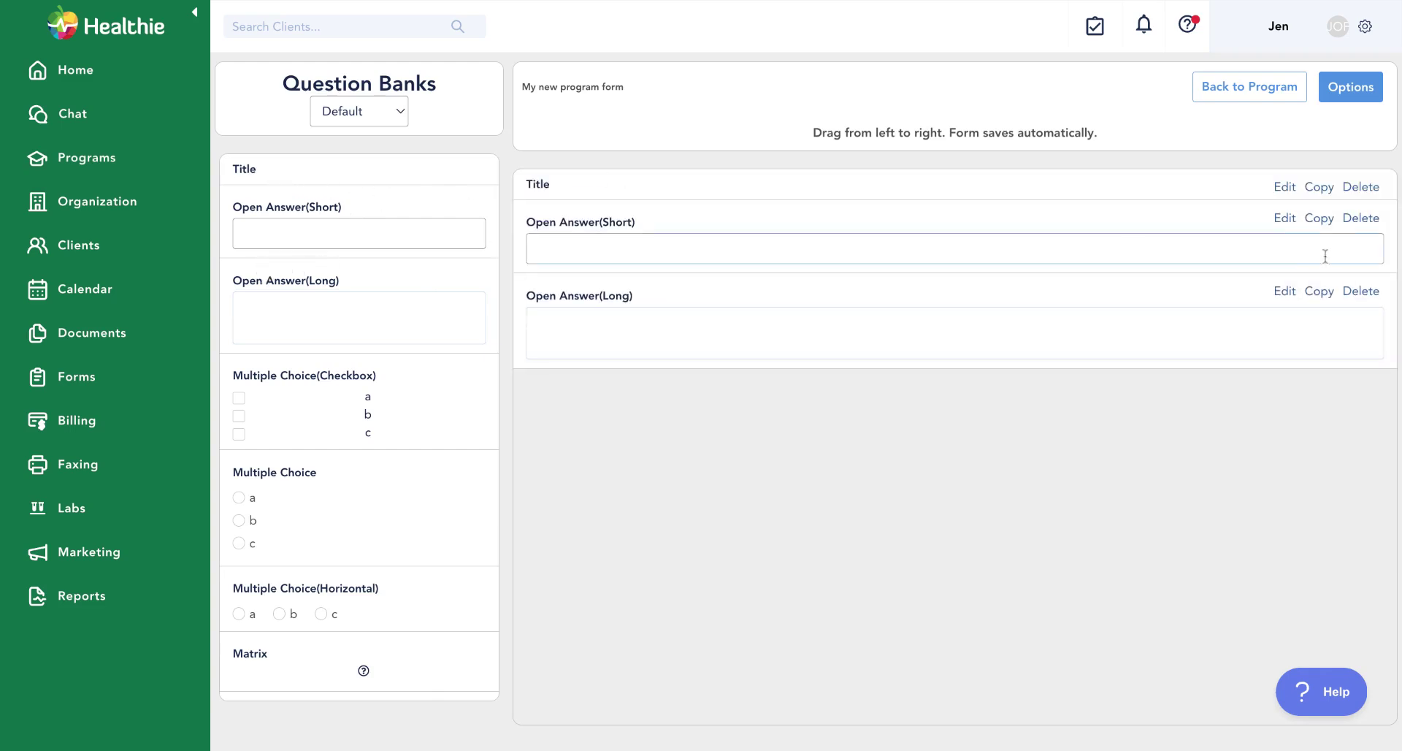
- Relabel the short open answer question as "abc" and make it required
{"action": "left_click", "coordinate": [1282, 222]}
{"action": "triple_click", "coordinate": [808, 210]}
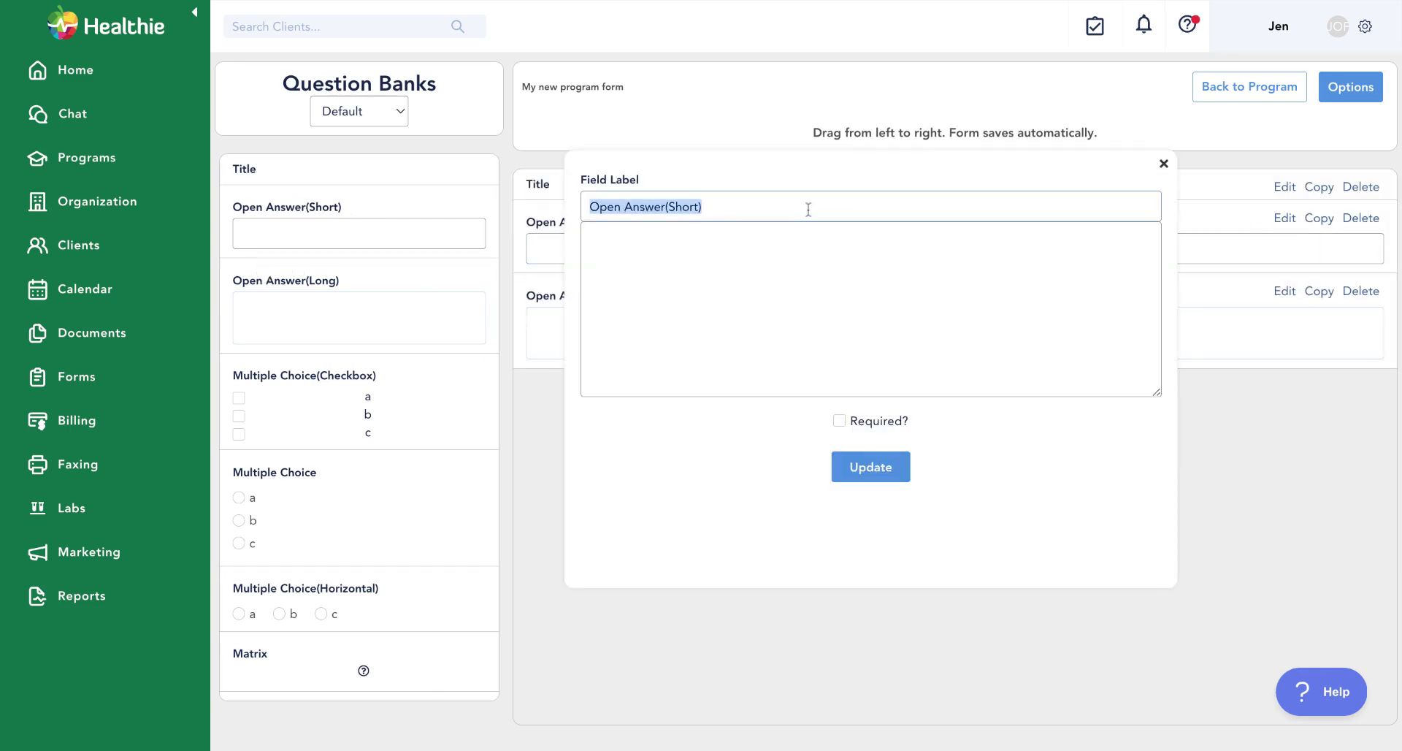
{"action": "type", "text": "abc"}
{"action": "left_click", "coordinate": [868, 423]}
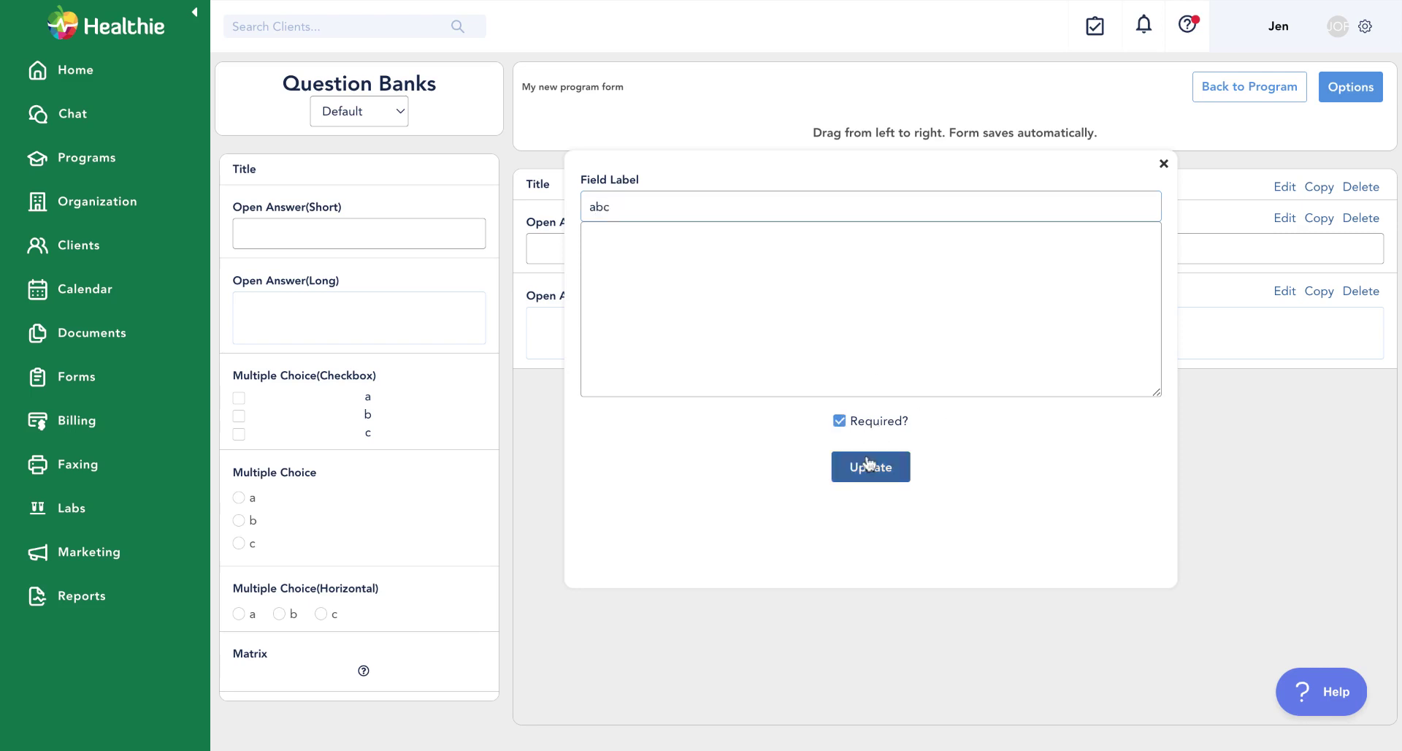
{"action": "left_click", "coordinate": [870, 465]}
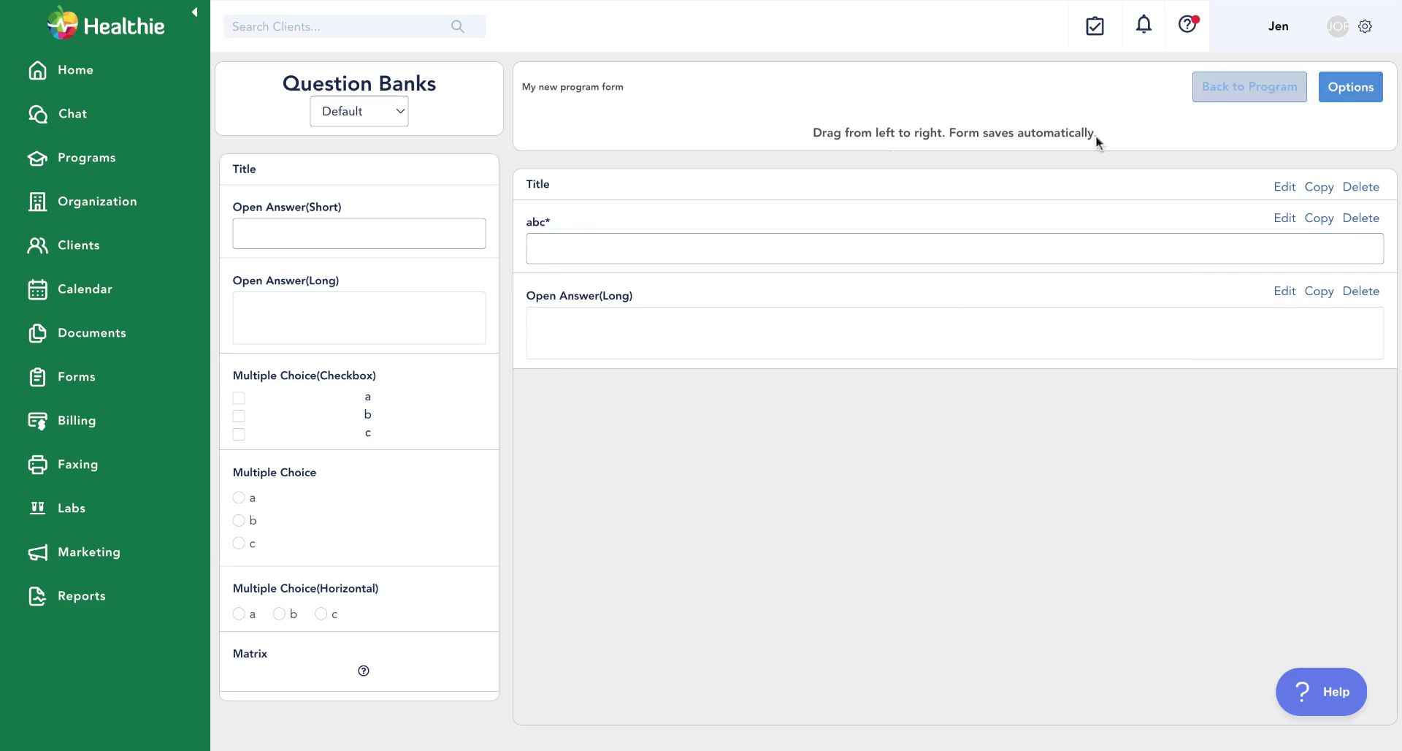
- Check the form's options, and find the form in the Forms section with the list filtered to Program Forms
{"action": "left_click", "coordinate": [1352, 88]}
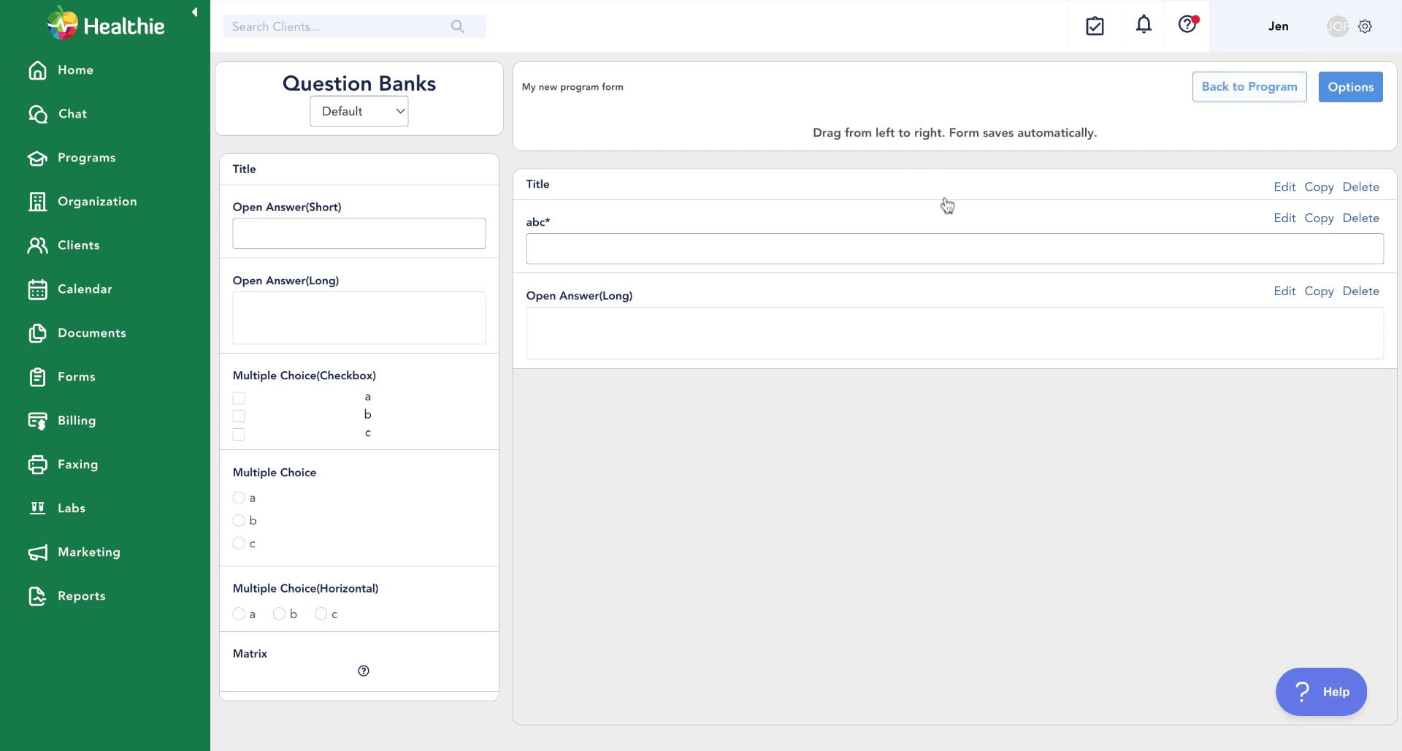
{"action": "left_click", "coordinate": [81, 380]}
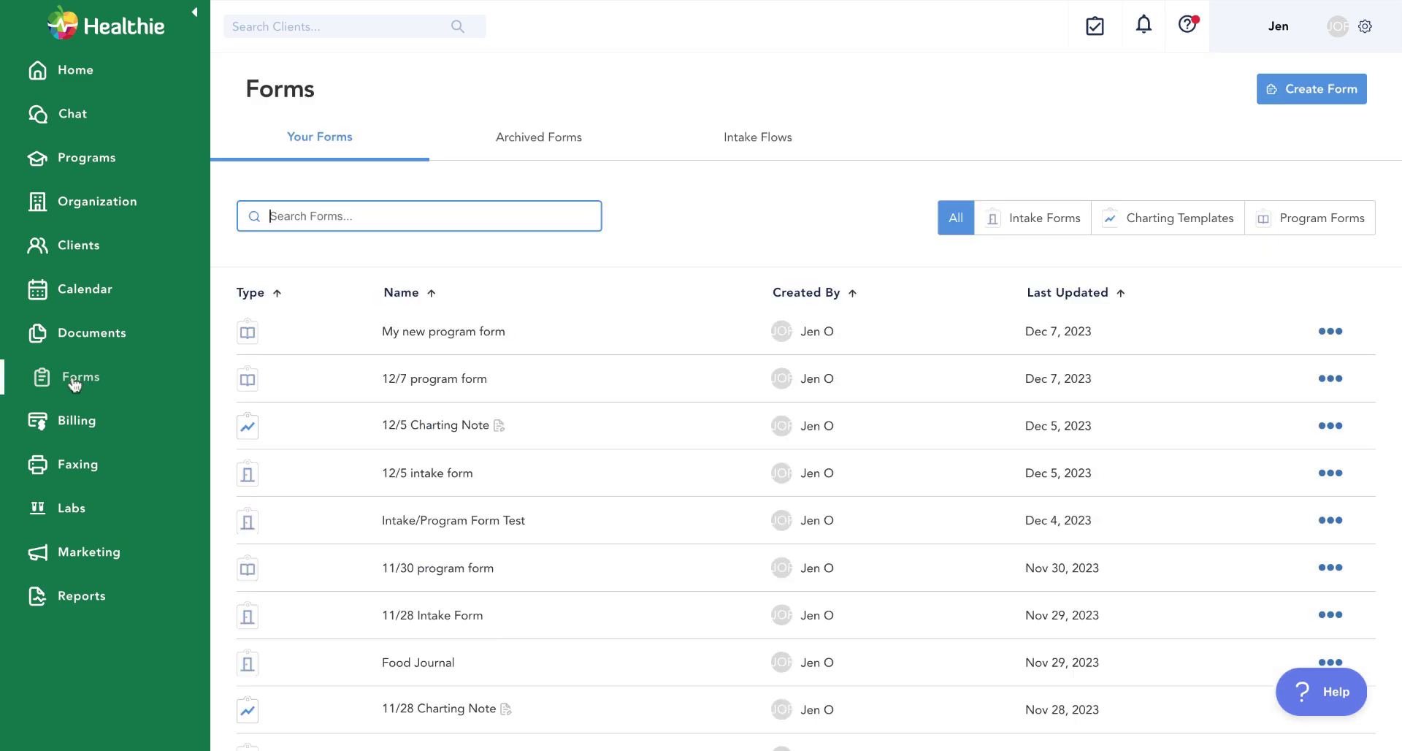
{"action": "triple_click", "coordinate": [382, 330]}
{"action": "left_click", "coordinate": [539, 264]}
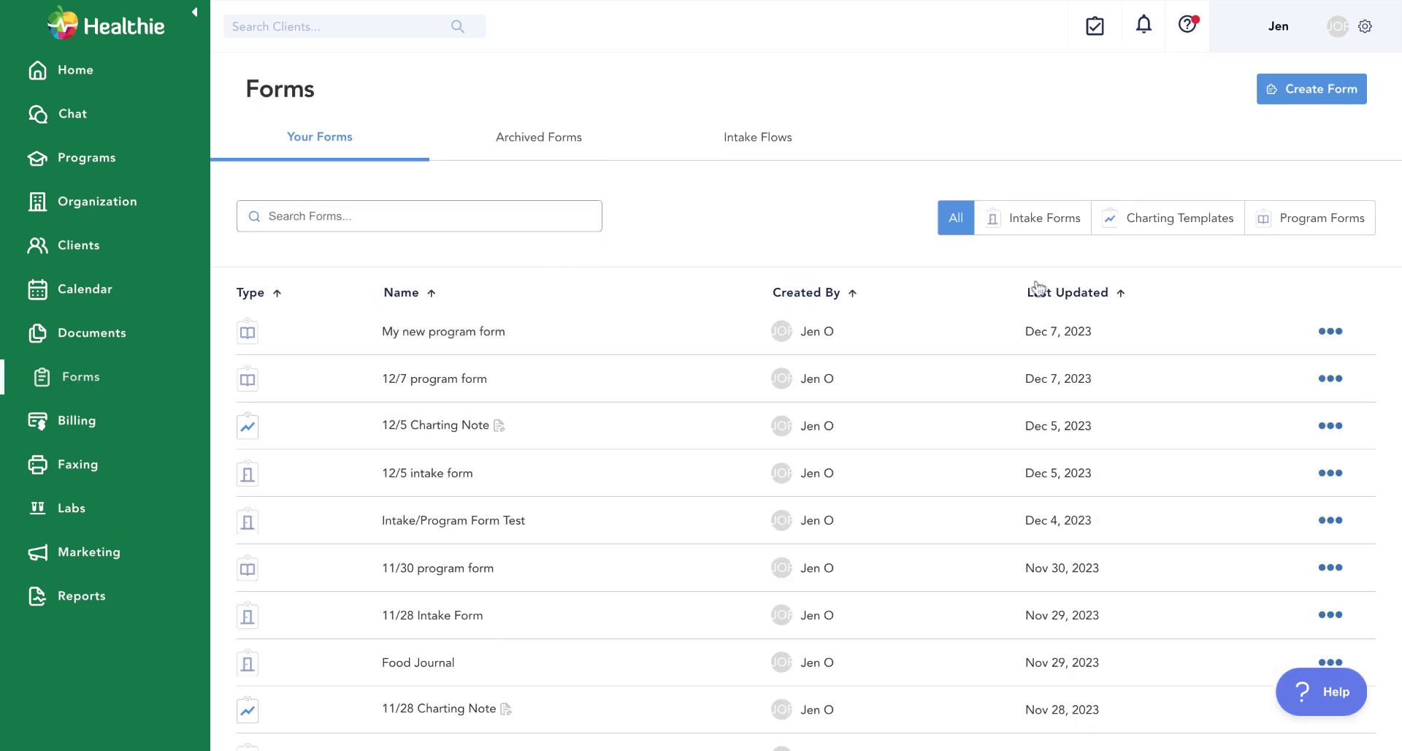
{"action": "left_click", "coordinate": [1295, 224]}
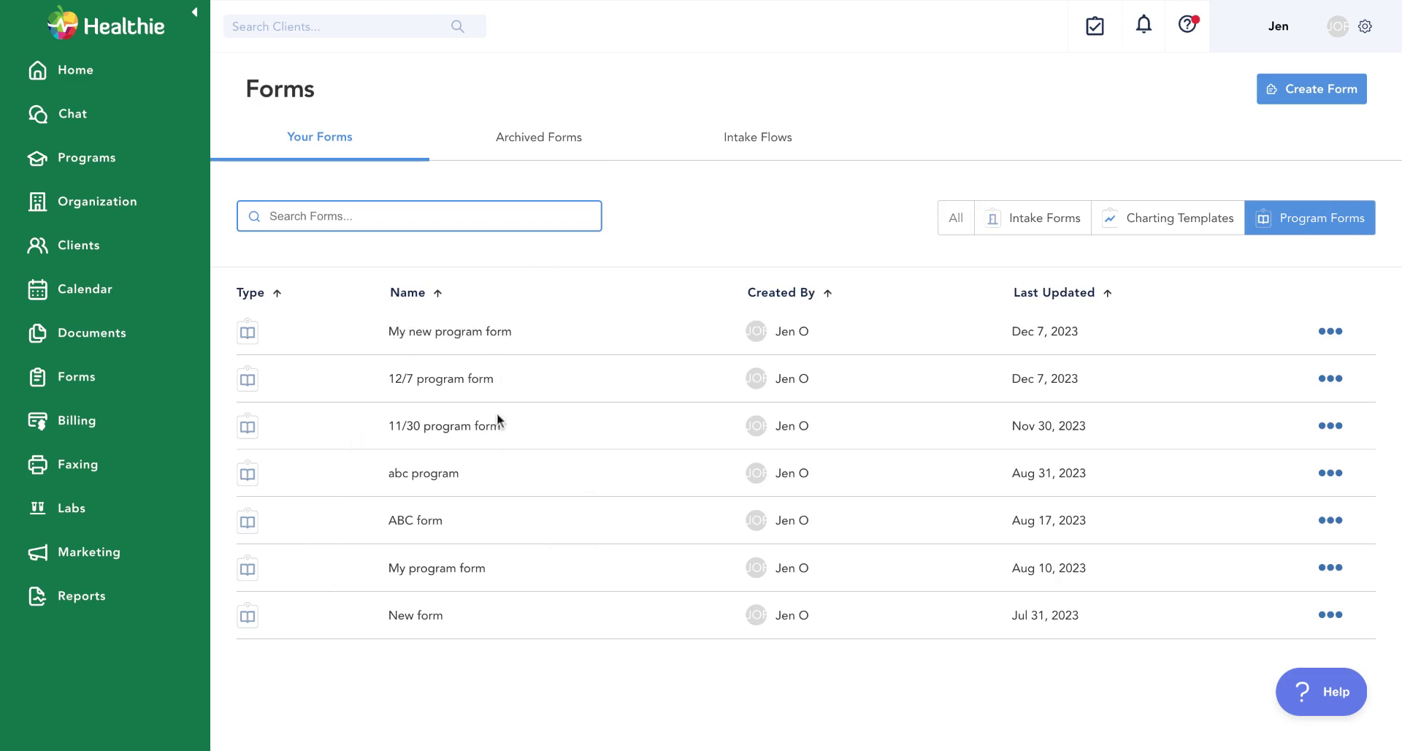
- Return to editing the Deep Dive program and review its module list down to the new day 35 module
{"action": "left_click", "coordinate": [103, 165]}
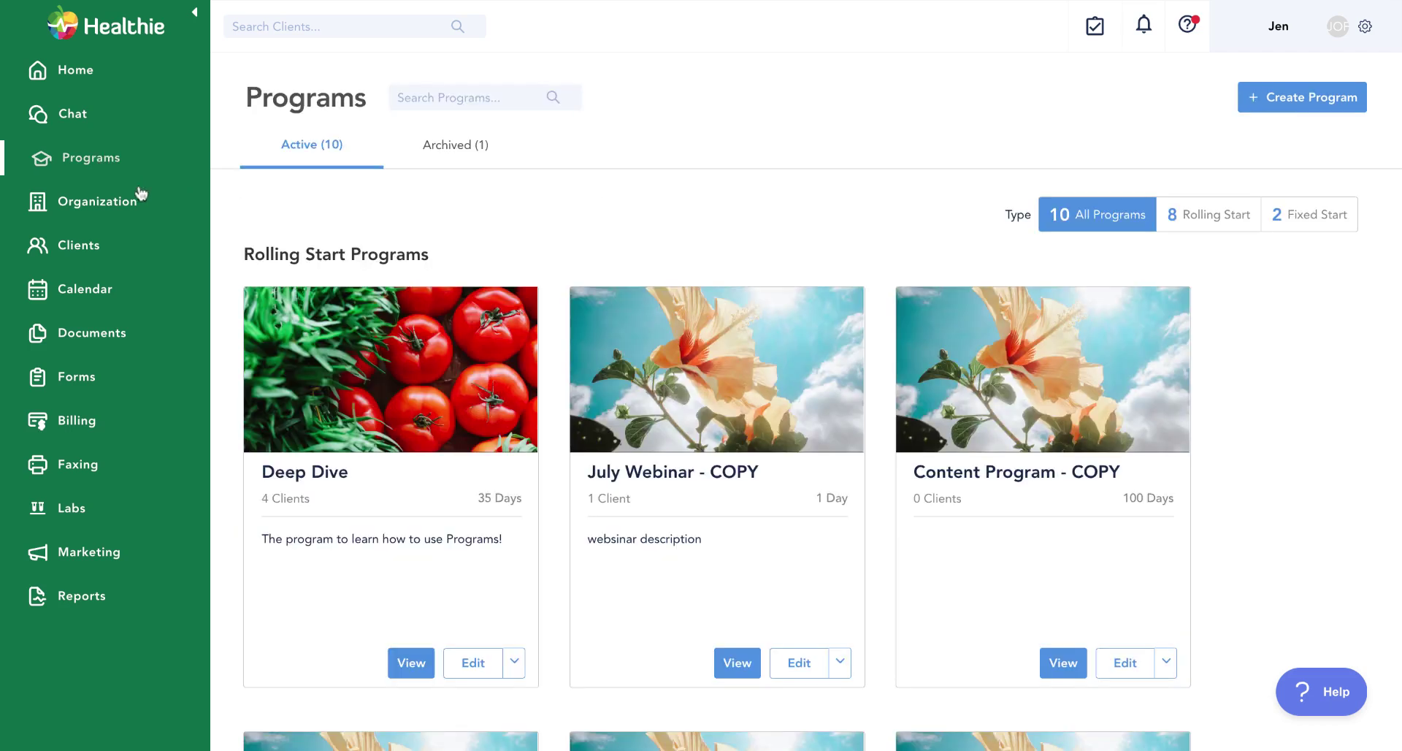
{"action": "left_click", "coordinate": [464, 666]}
{"action": "left_click", "coordinate": [764, 621]}
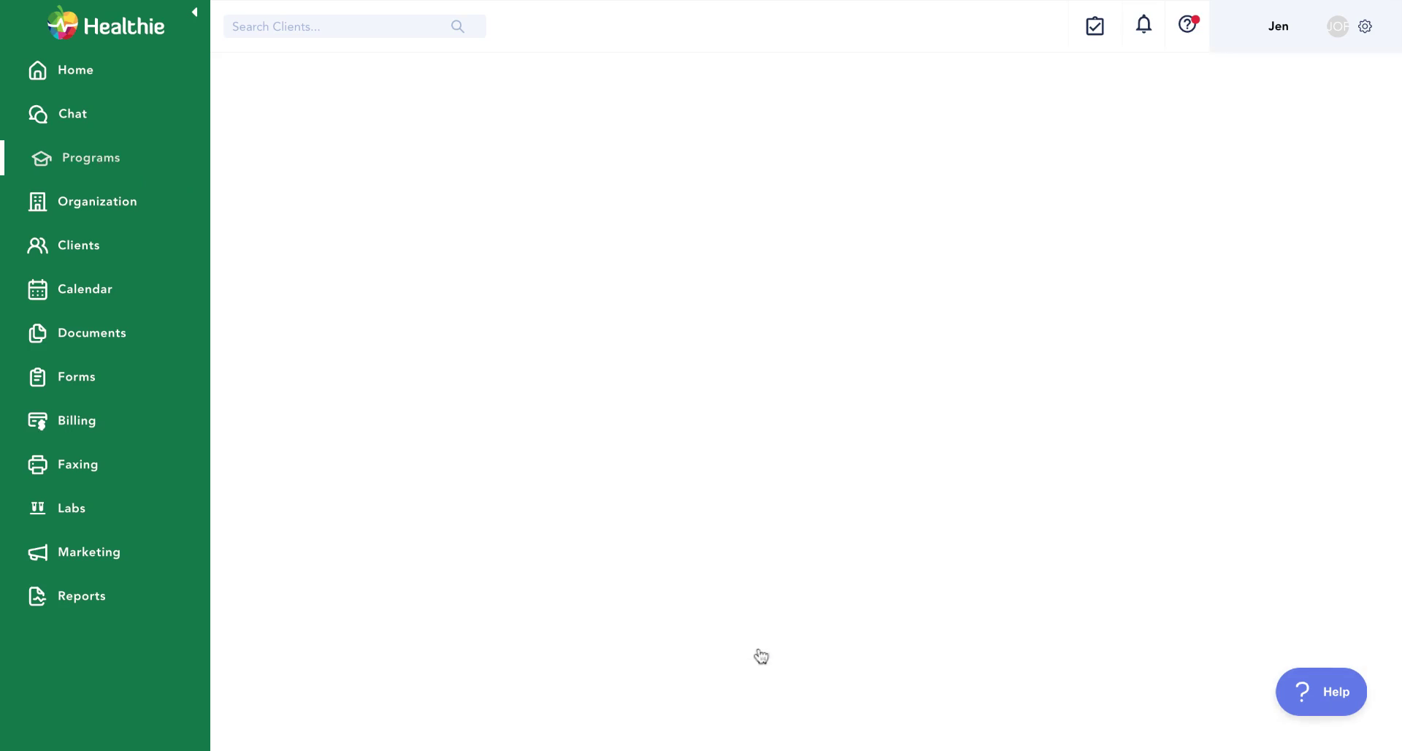
{"action": "scroll", "coordinate": [759, 654], "scroll_direction": "down", "scroll_amount": 10}
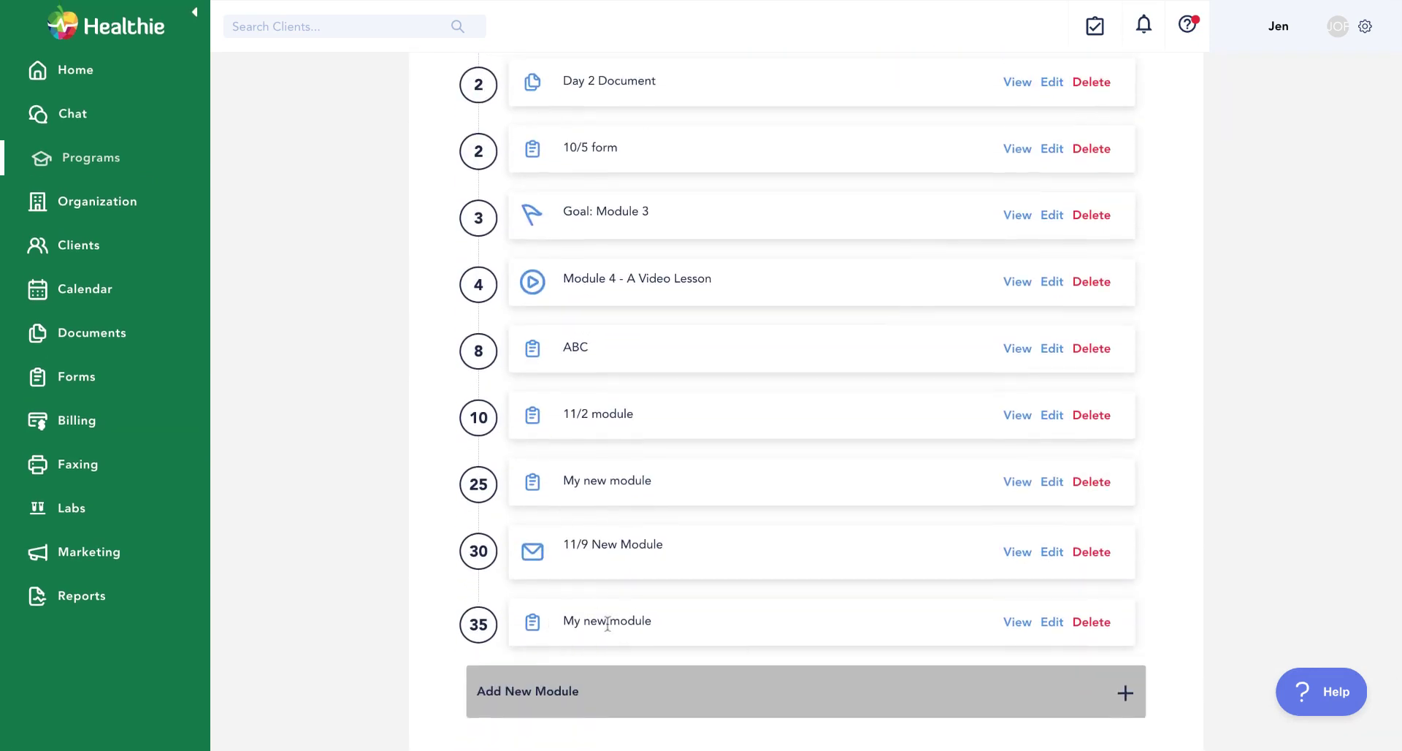
{"action": "scroll", "coordinate": [608, 623], "scroll_direction": "down", "scroll_amount": 2}
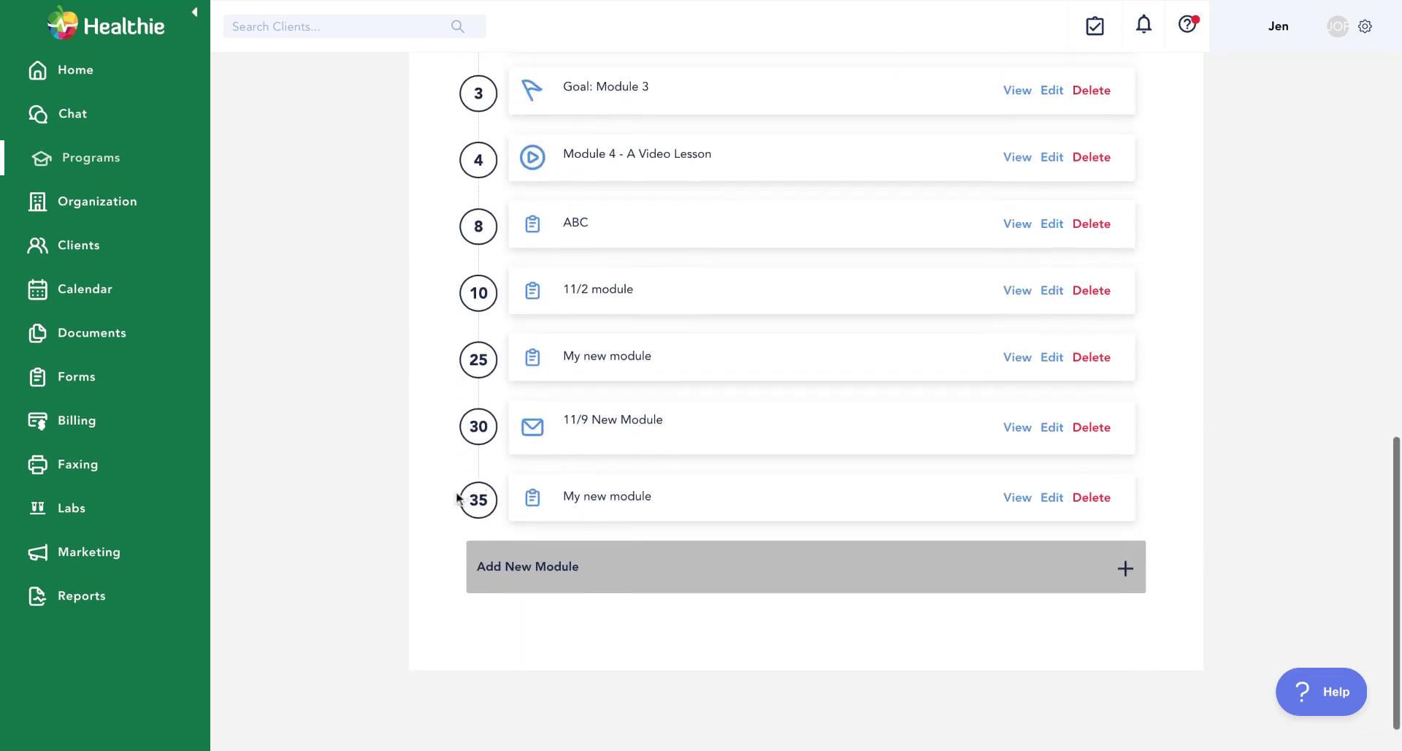
- Start another new module titled "abc" that becomes available on day 36
{"action": "left_click", "coordinate": [573, 573]}
{"action": "scroll", "coordinate": [574, 574], "scroll_direction": "down", "scroll_amount": 3}
{"action": "scroll", "coordinate": [576, 577], "scroll_direction": "down", "scroll_amount": 1}
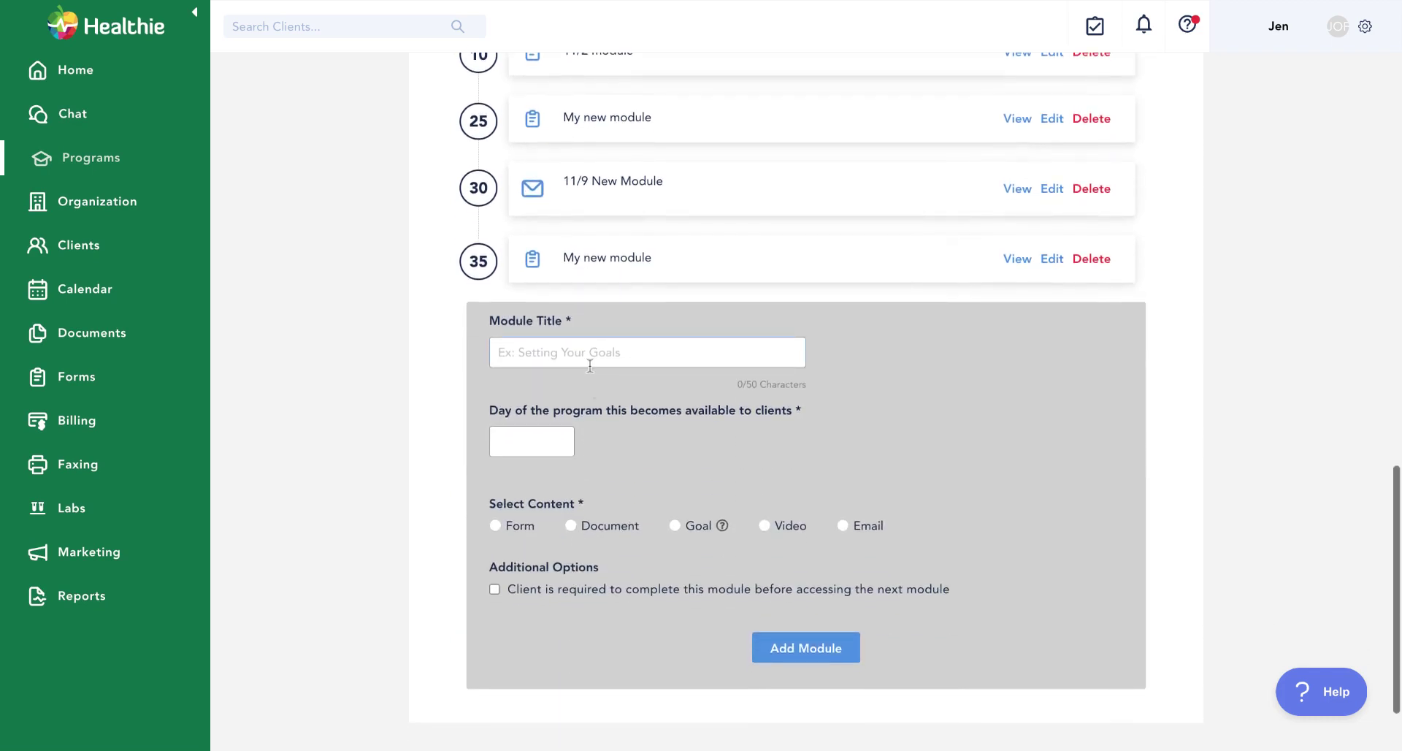
{"action": "left_click", "coordinate": [541, 355]}
{"action": "type", "text": "abc"}
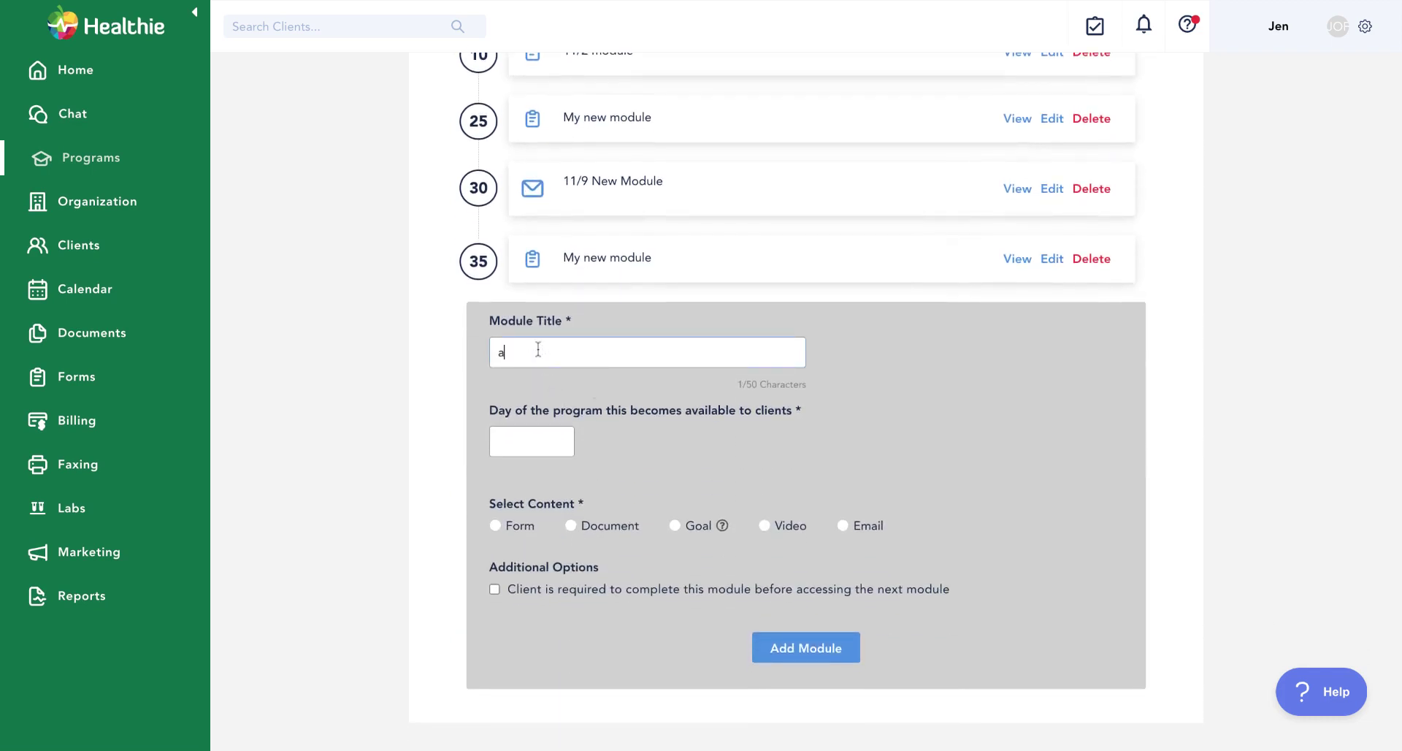
{"action": "left_click", "coordinate": [511, 449]}
{"action": "type", "text": "36"}
{"action": "scroll", "coordinate": [772, 476], "scroll_direction": "down", "scroll_amount": 2}
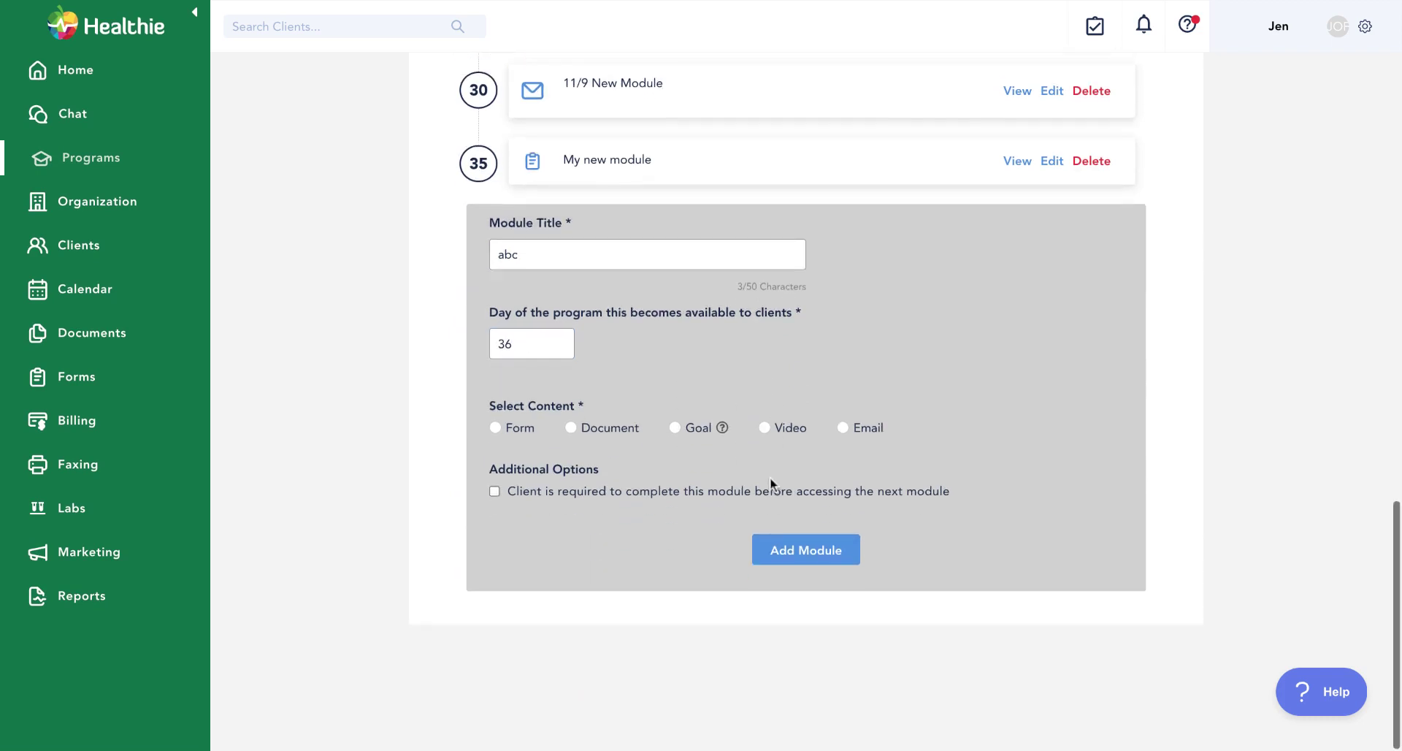
- Choose Document as the module's content and select the existing document "Document A"
{"action": "left_click", "coordinate": [598, 429]}
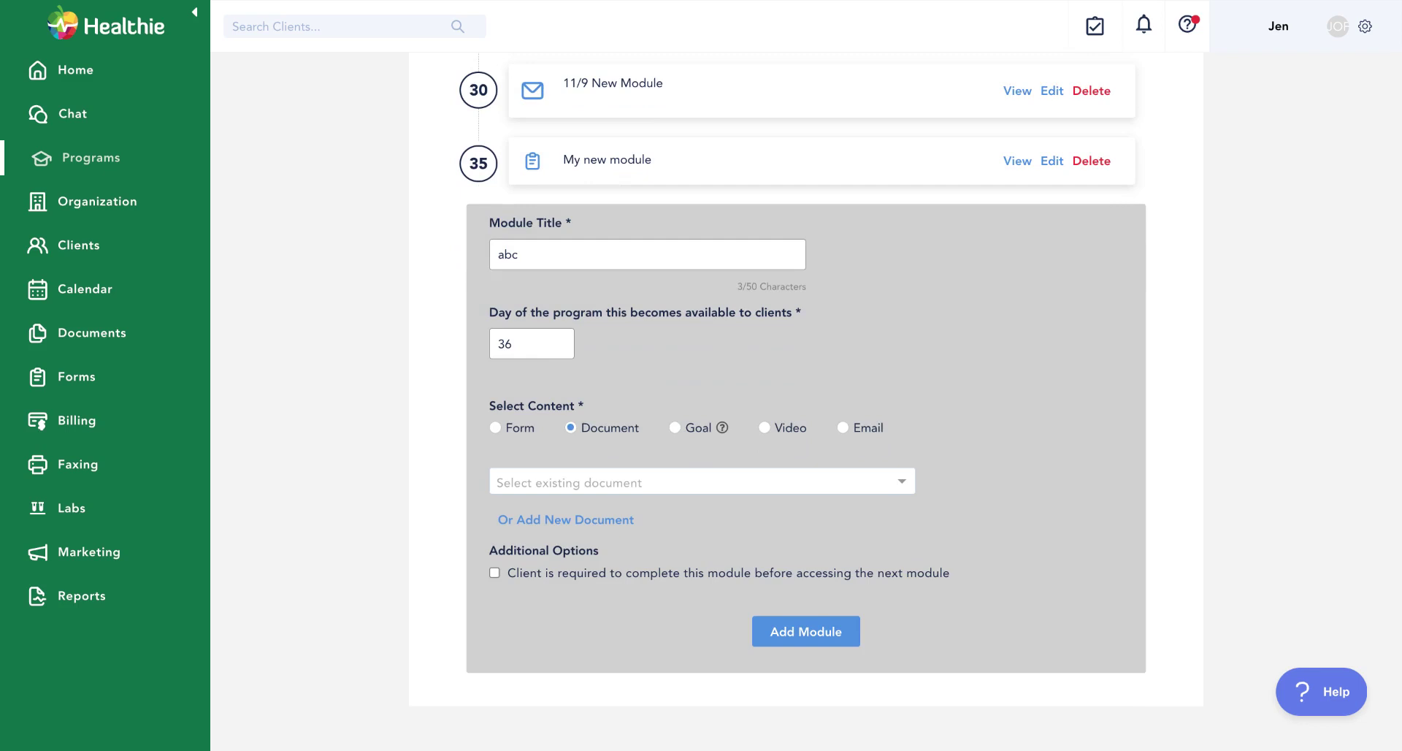
{"action": "left_click", "coordinate": [577, 479]}
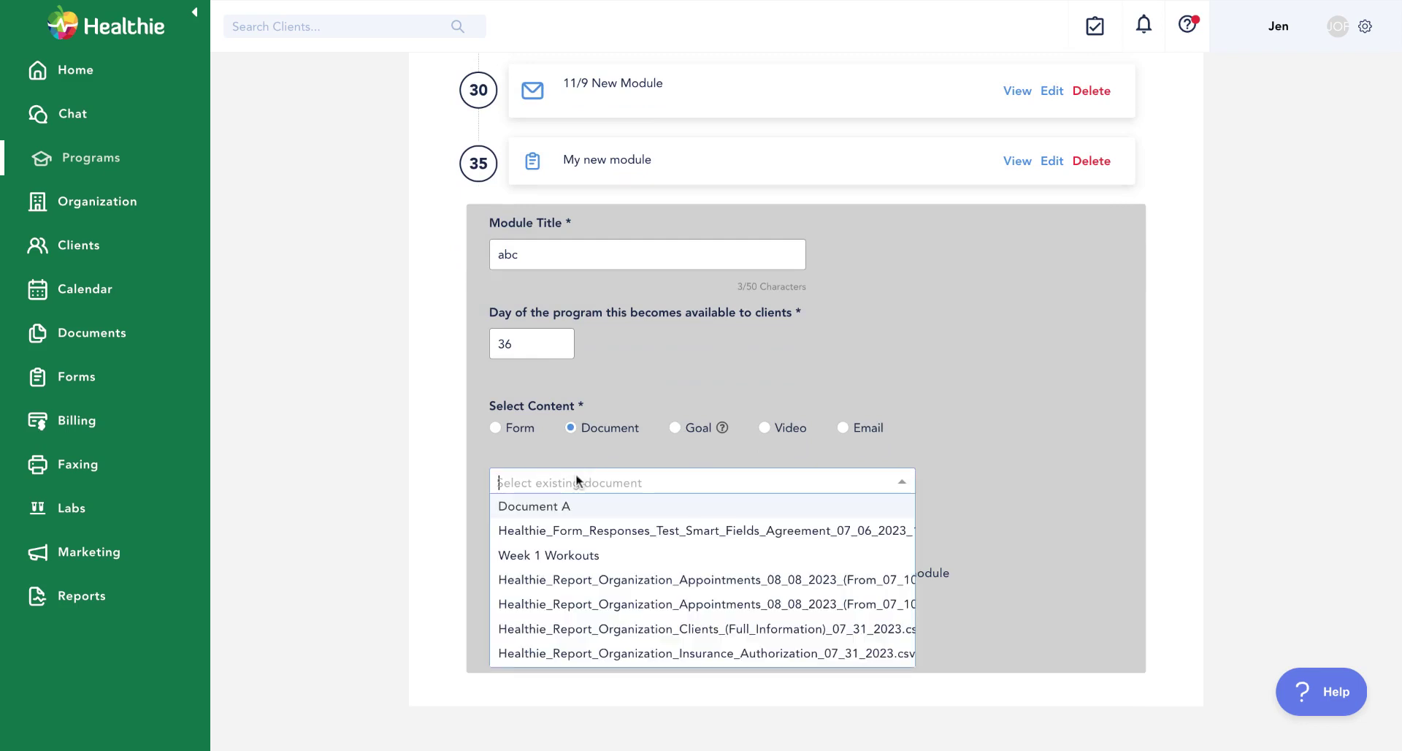
{"action": "left_click", "coordinate": [576, 507]}
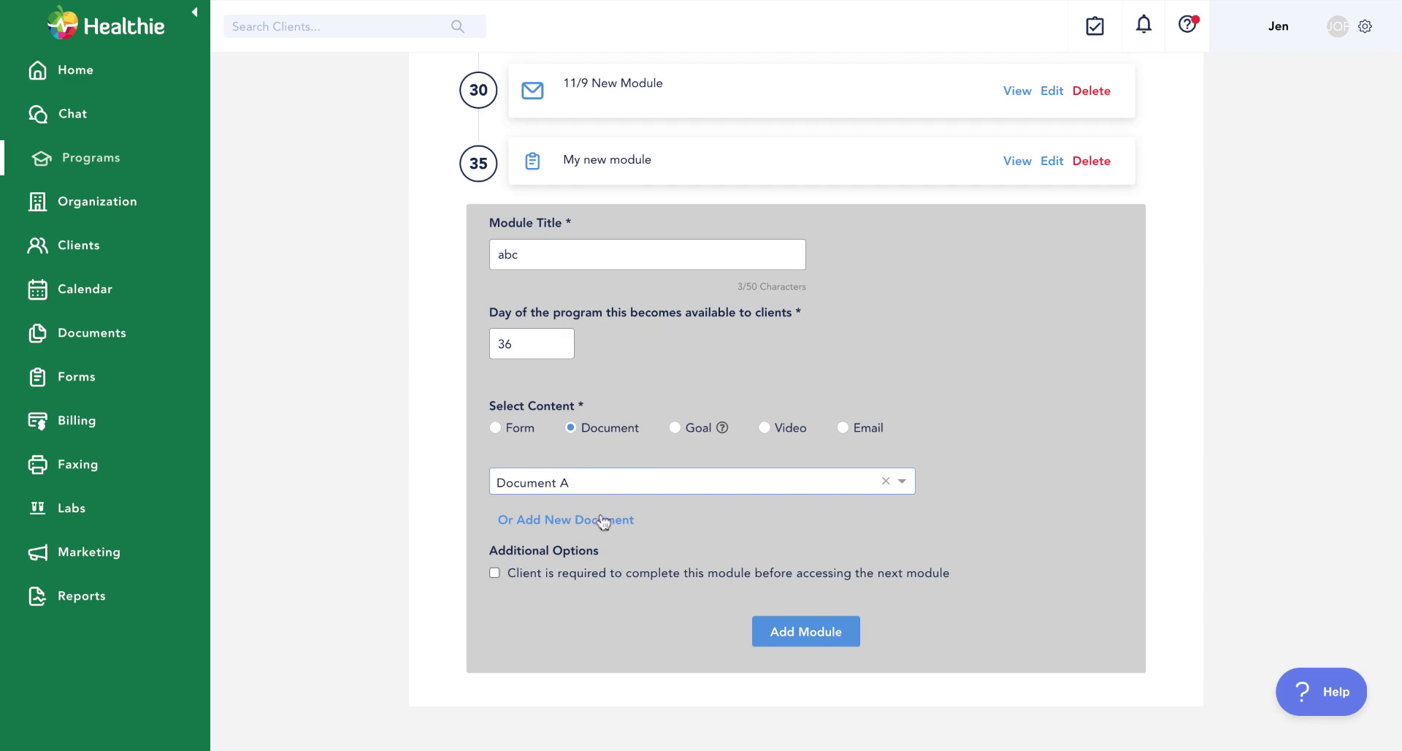
- Switch the module's content to Goal and create the goal from the favorite "Walk for 20 minutes" with the description "xyz"
{"action": "left_click", "coordinate": [690, 427]}
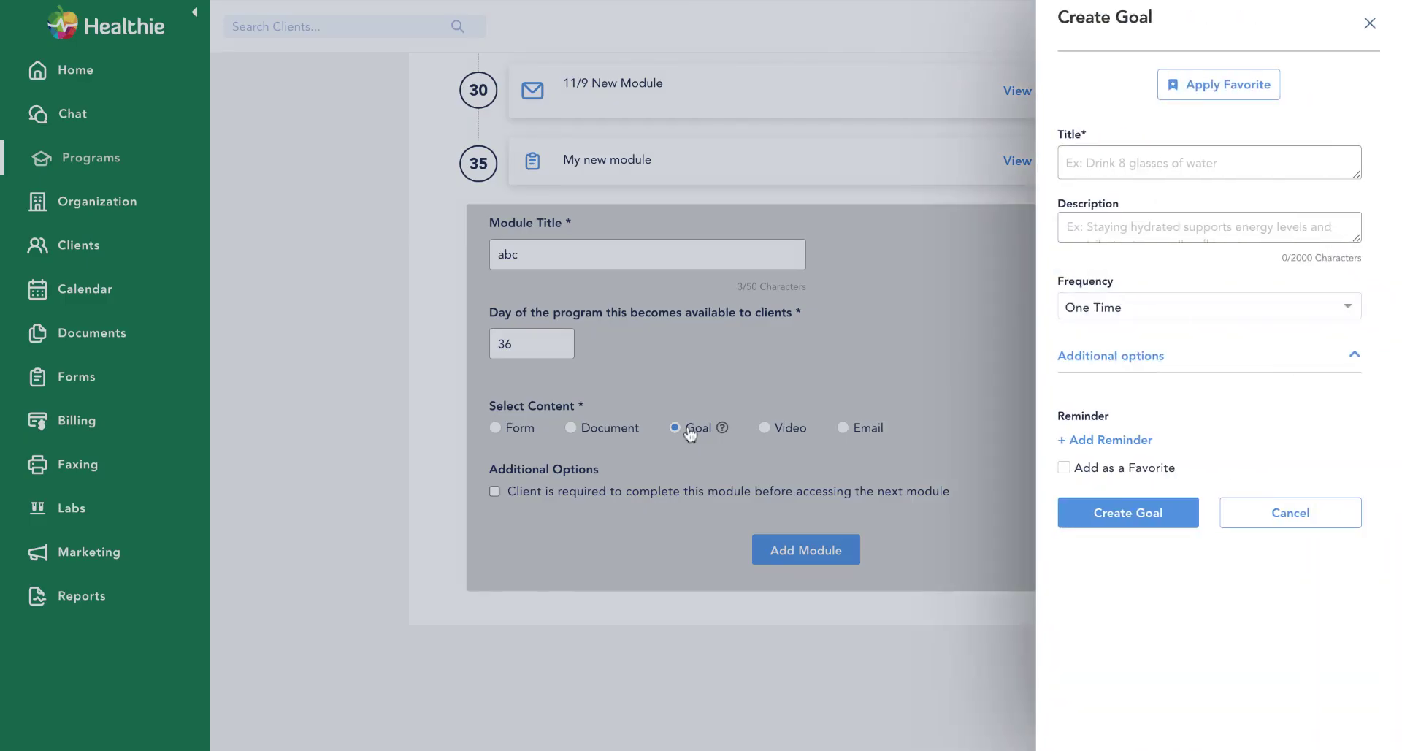
{"action": "left_click", "coordinate": [1207, 89]}
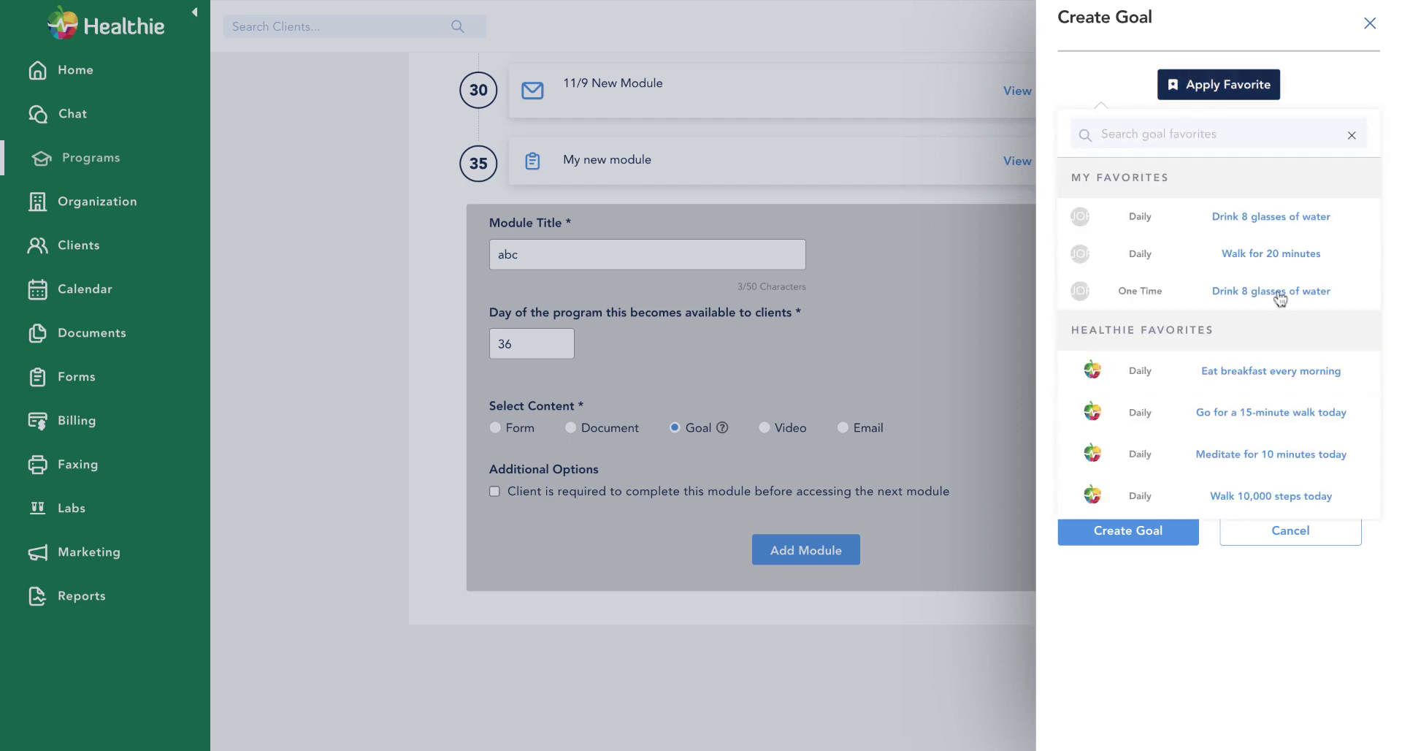
{"action": "left_click", "coordinate": [1257, 256]}
{"action": "left_click", "coordinate": [1116, 227]}
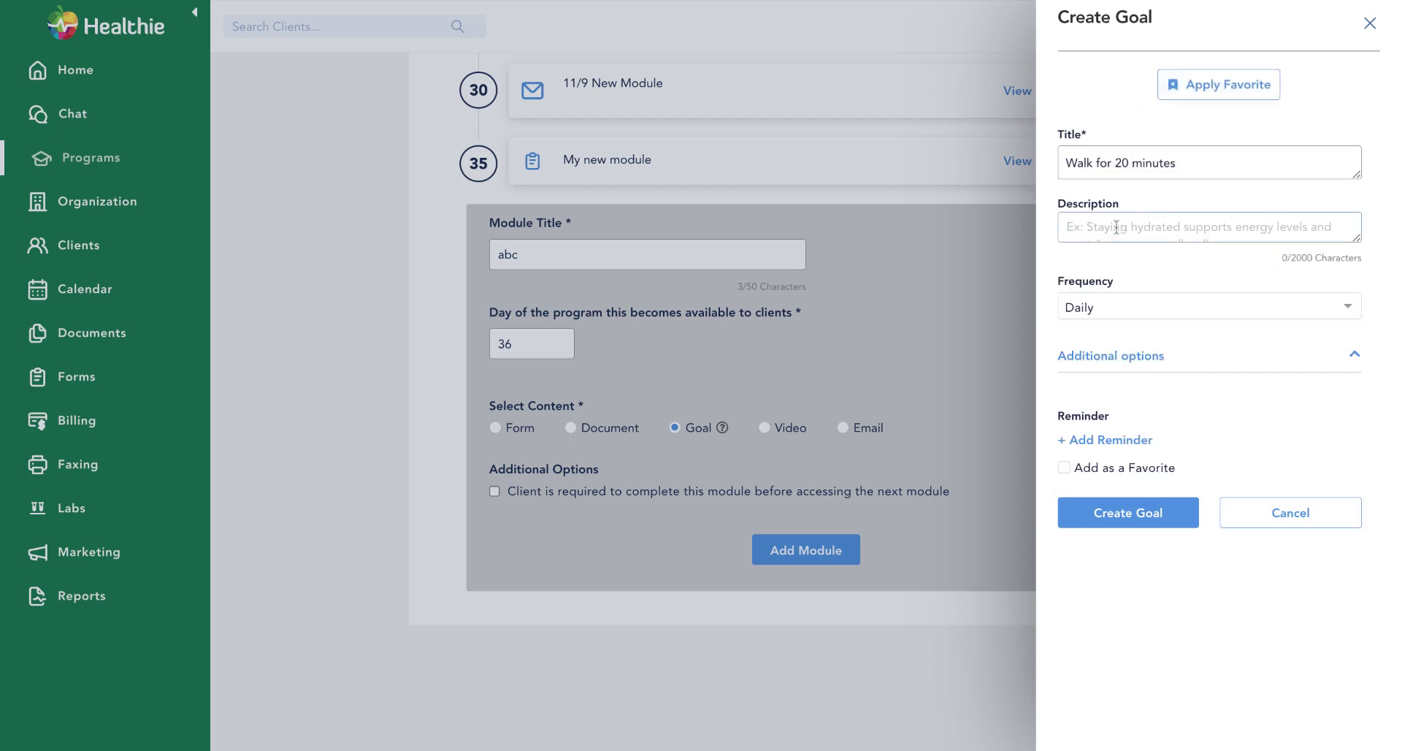
{"action": "type", "text": "xyz"}
{"action": "left_click", "coordinate": [1157, 524]}
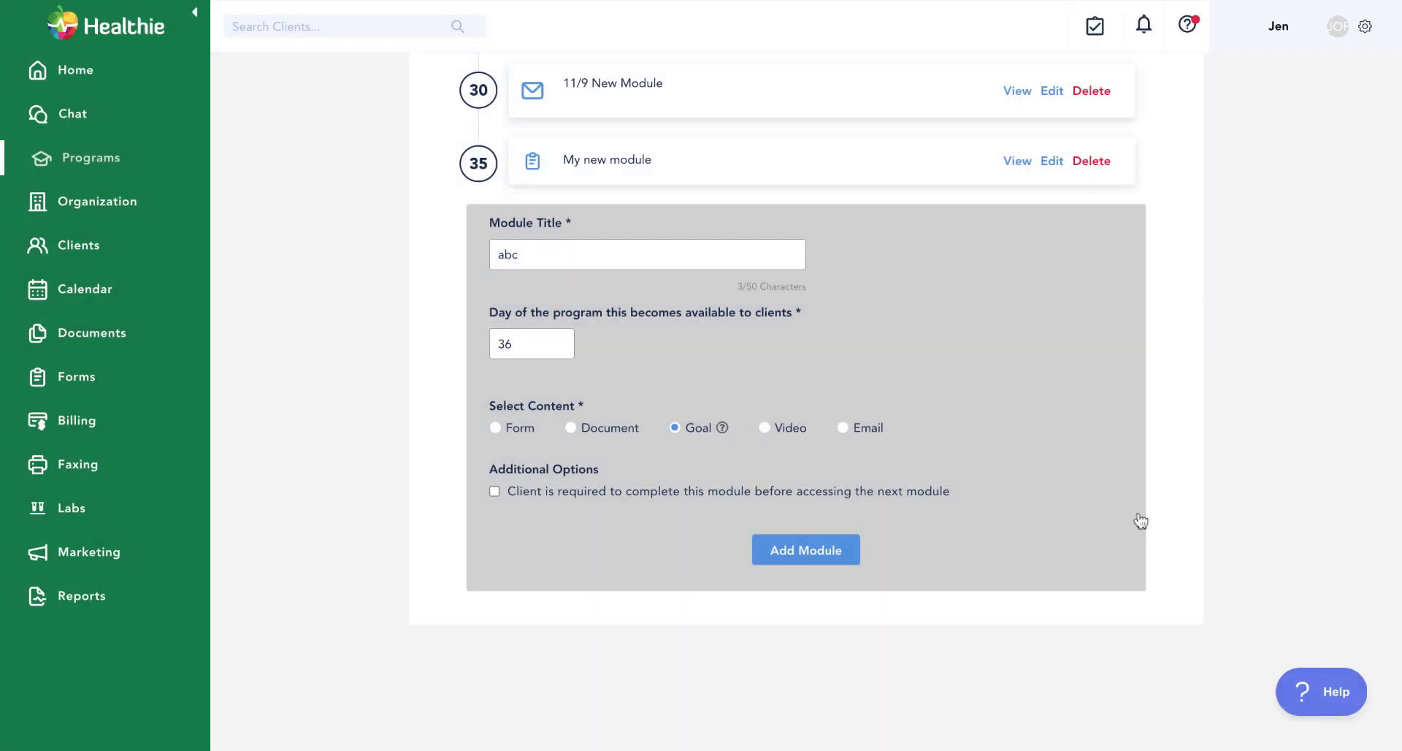
- Set the module's available day to 10, switch its content to Video and start entering the video link
{"action": "mouse_move", "coordinate": [723, 435]}
{"action": "double_click", "coordinate": [532, 348]}
{"action": "left_click", "coordinate": [785, 437]}
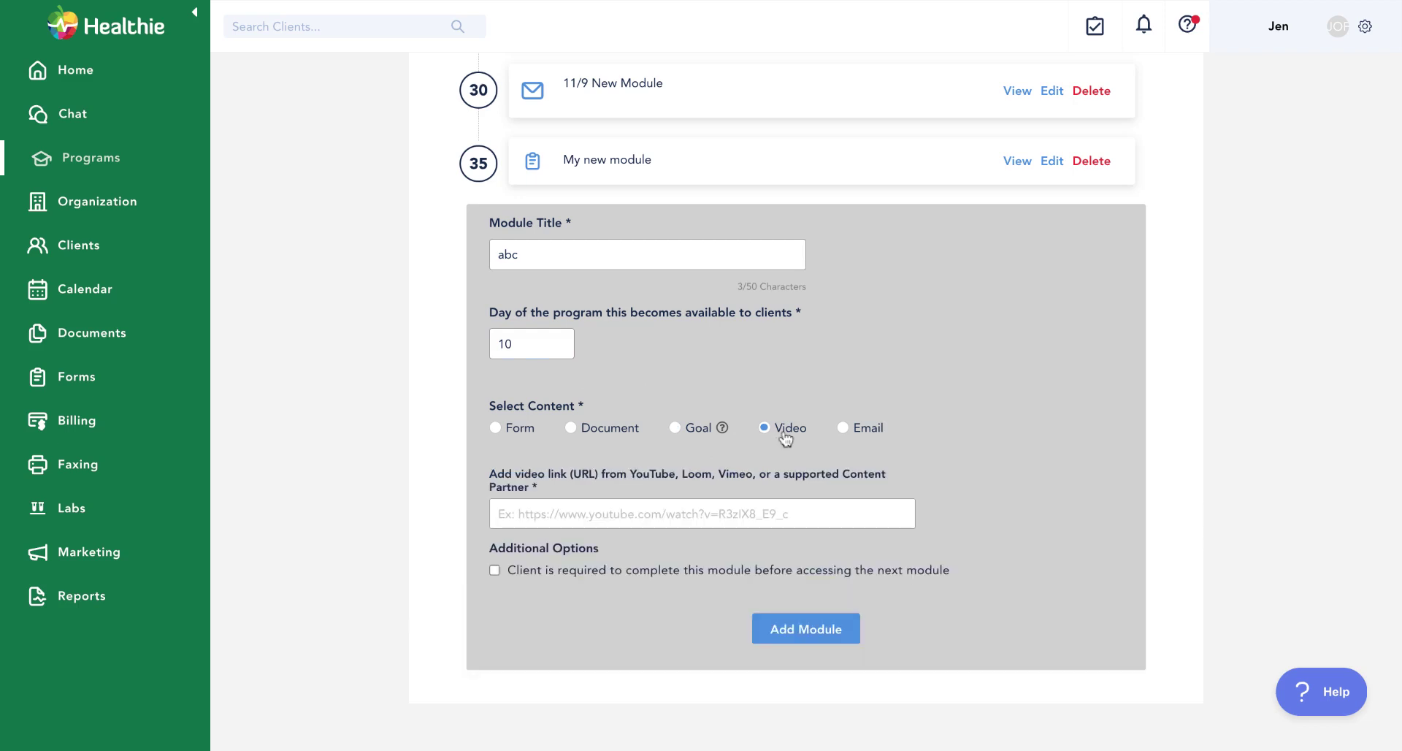
{"action": "scroll", "coordinate": [785, 438], "scroll_direction": "down", "scroll_amount": 1}
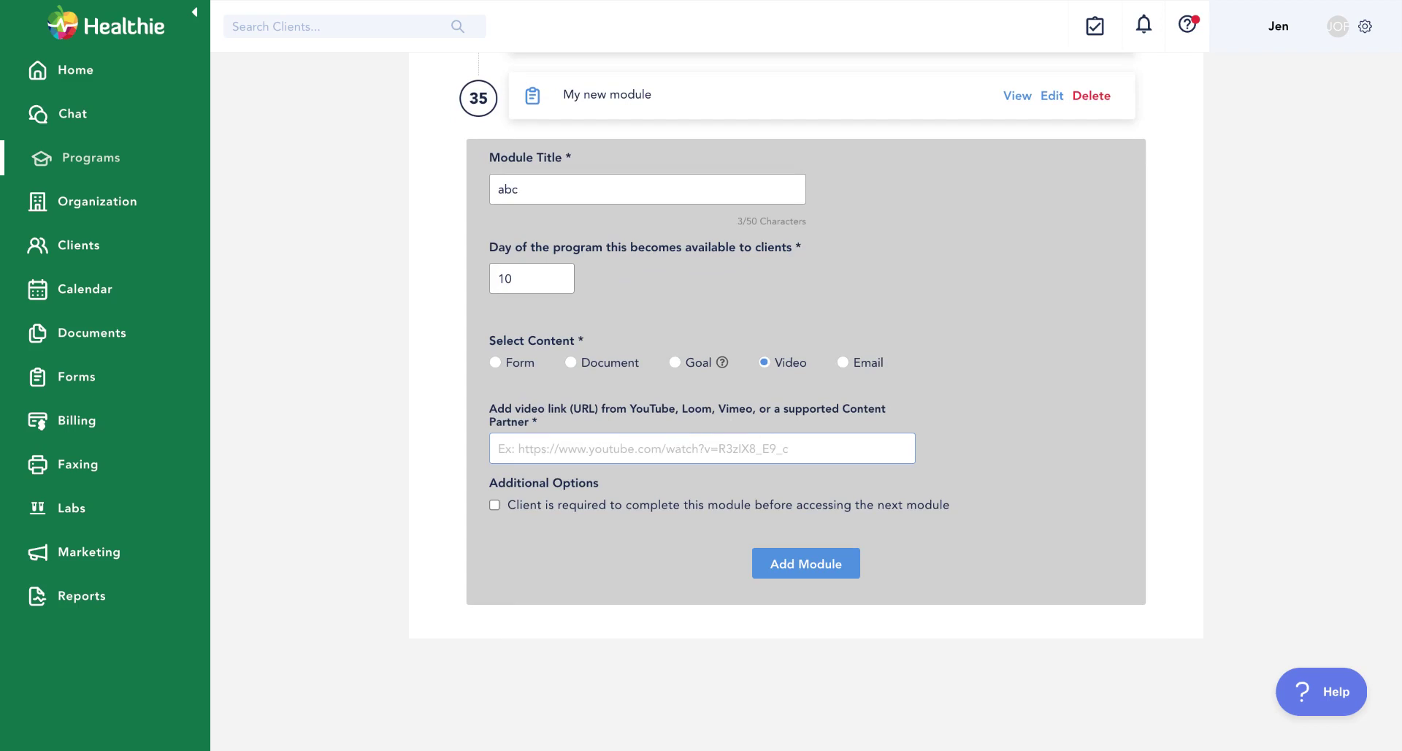
{"action": "left_click", "coordinate": [636, 422]}
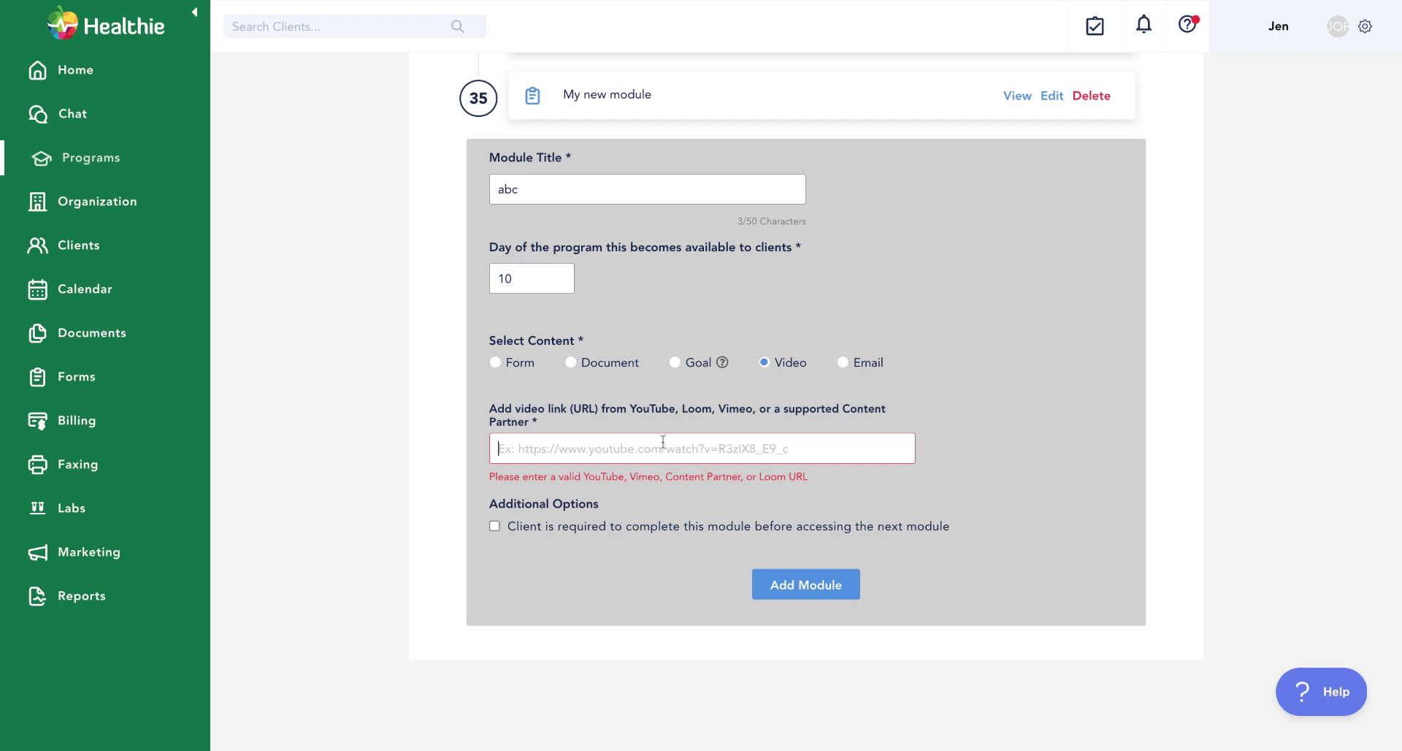
{"action": "left_click", "coordinate": [724, 451]}
- Copy the YouTube video link from the Deep Dive program's information
{"action": "scroll", "coordinate": [758, 396], "scroll_direction": "up", "scroll_amount": 15}
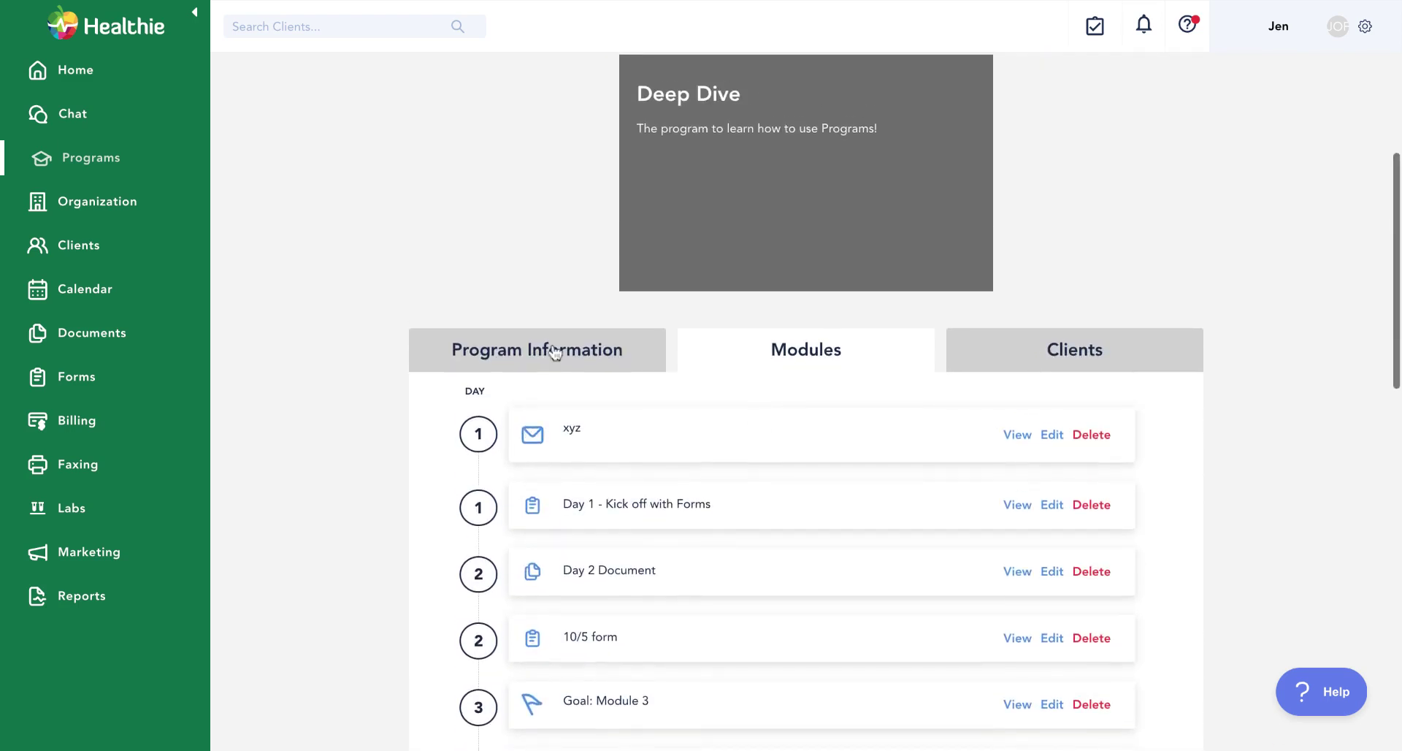
{"action": "left_click", "coordinate": [555, 354]}
{"action": "scroll", "coordinate": [555, 353], "scroll_direction": "down", "scroll_amount": 9}
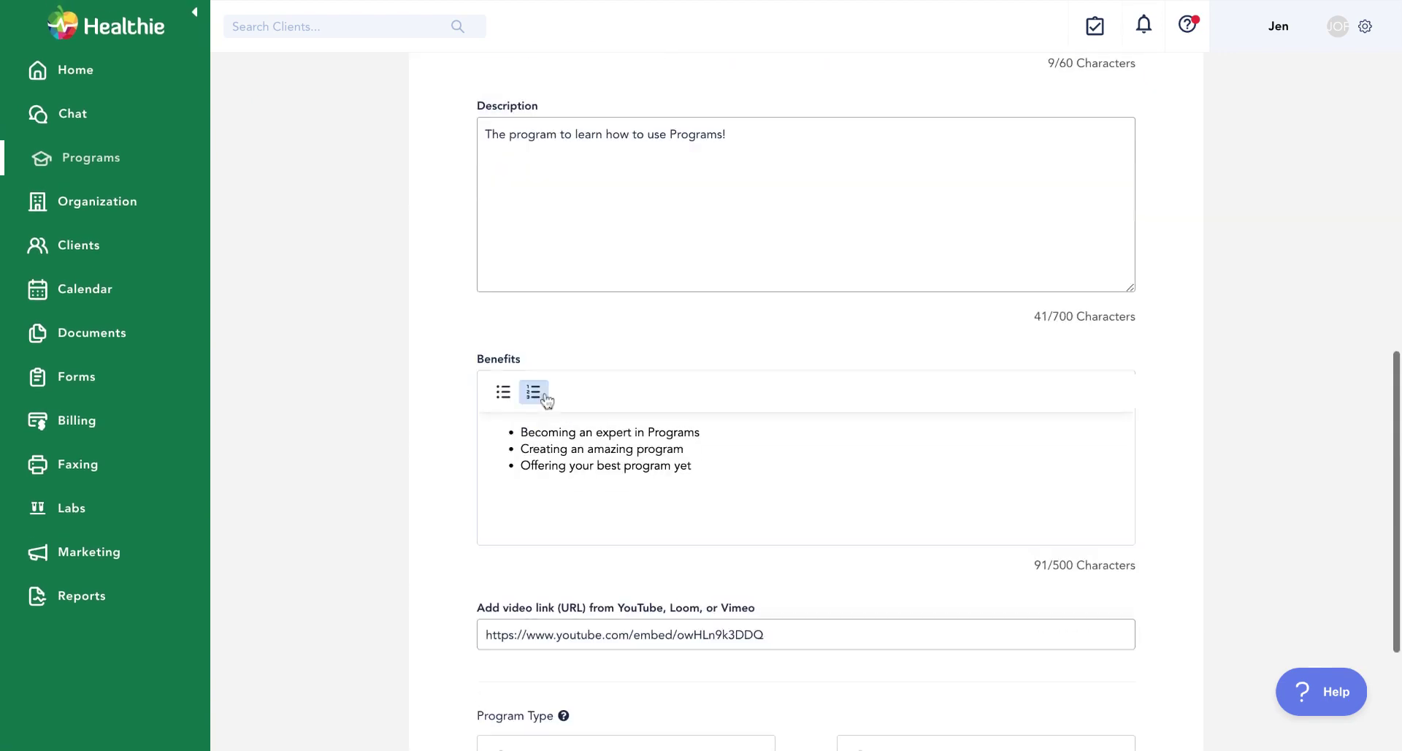
{"action": "scroll", "coordinate": [546, 400], "scroll_direction": "down", "scroll_amount": 1}
{"action": "triple_click", "coordinate": [540, 567]}
{"action": "key", "text": "ctrl+c"}
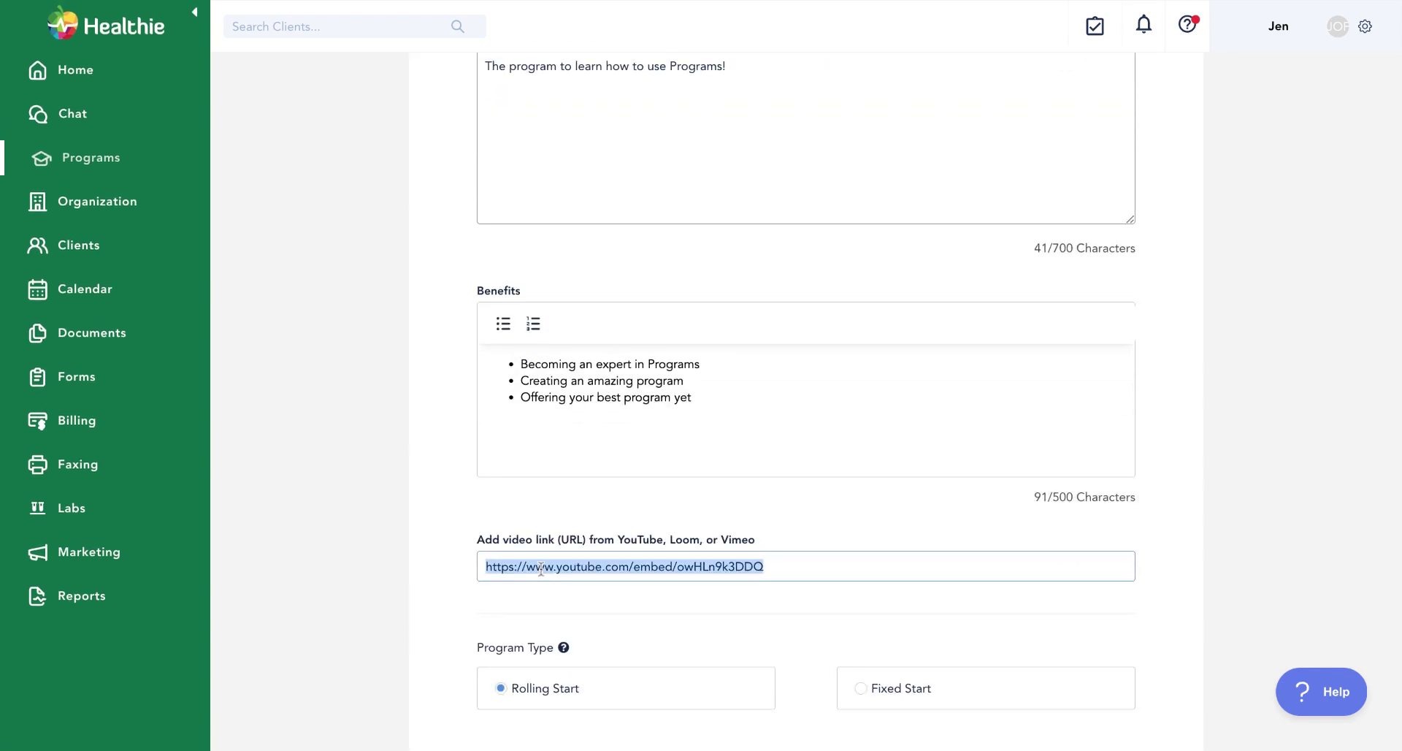
- Return to the program's modules and start a new module titled "Abc" that becomes available on day 36
{"action": "scroll", "coordinate": [541, 567], "scroll_direction": "up", "scroll_amount": 10}
{"action": "left_click", "coordinate": [774, 633]}
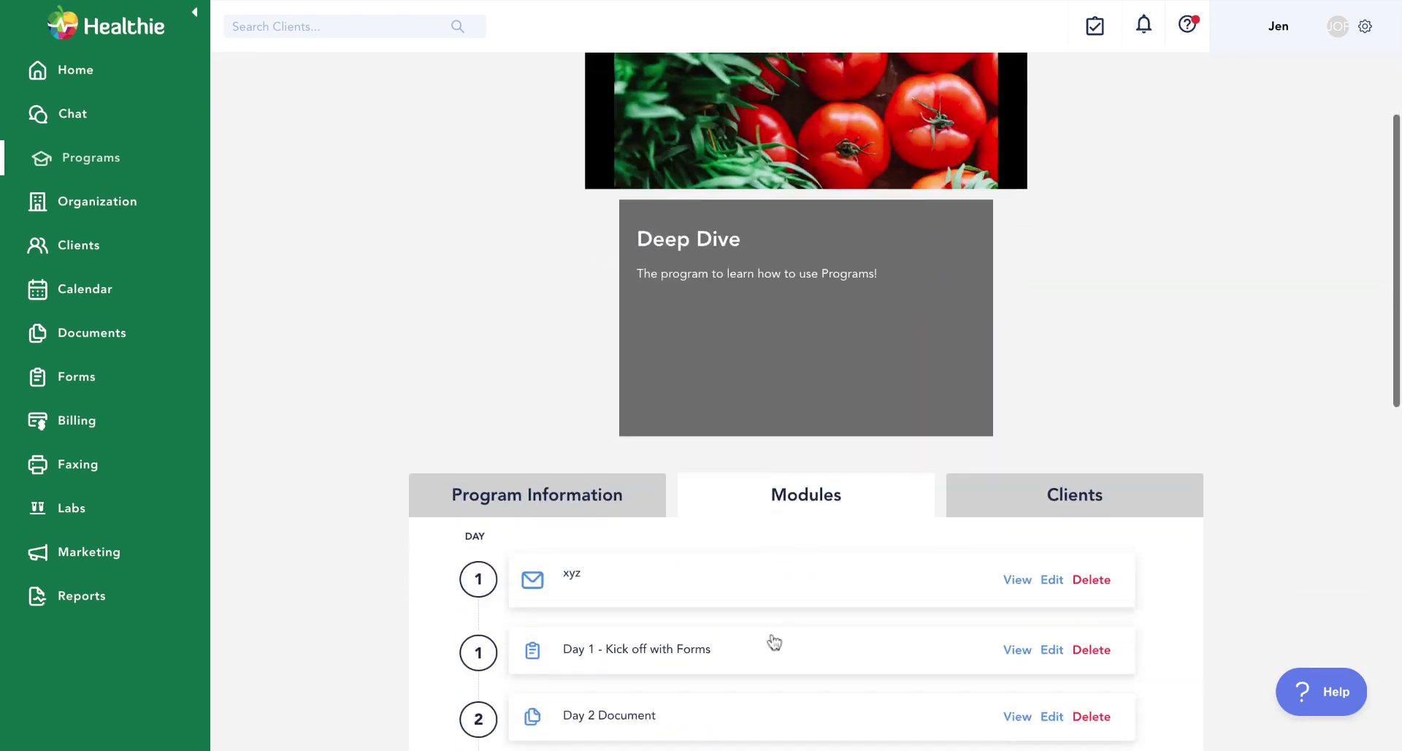
{"action": "scroll", "coordinate": [774, 643], "scroll_direction": "down", "scroll_amount": 10}
{"action": "left_click", "coordinate": [606, 536]}
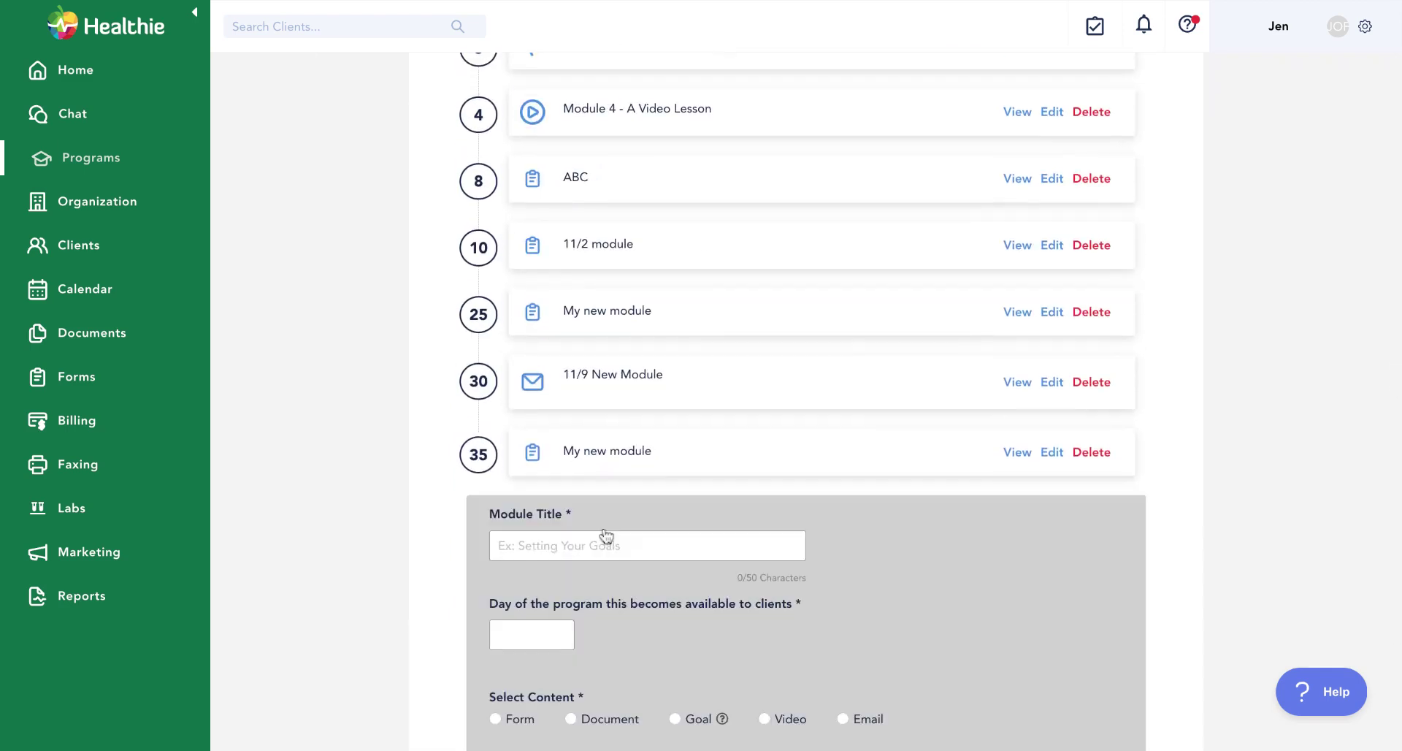
{"action": "scroll", "coordinate": [606, 535], "scroll_direction": "down", "scroll_amount": 2}
{"action": "left_click", "coordinate": [559, 420]}
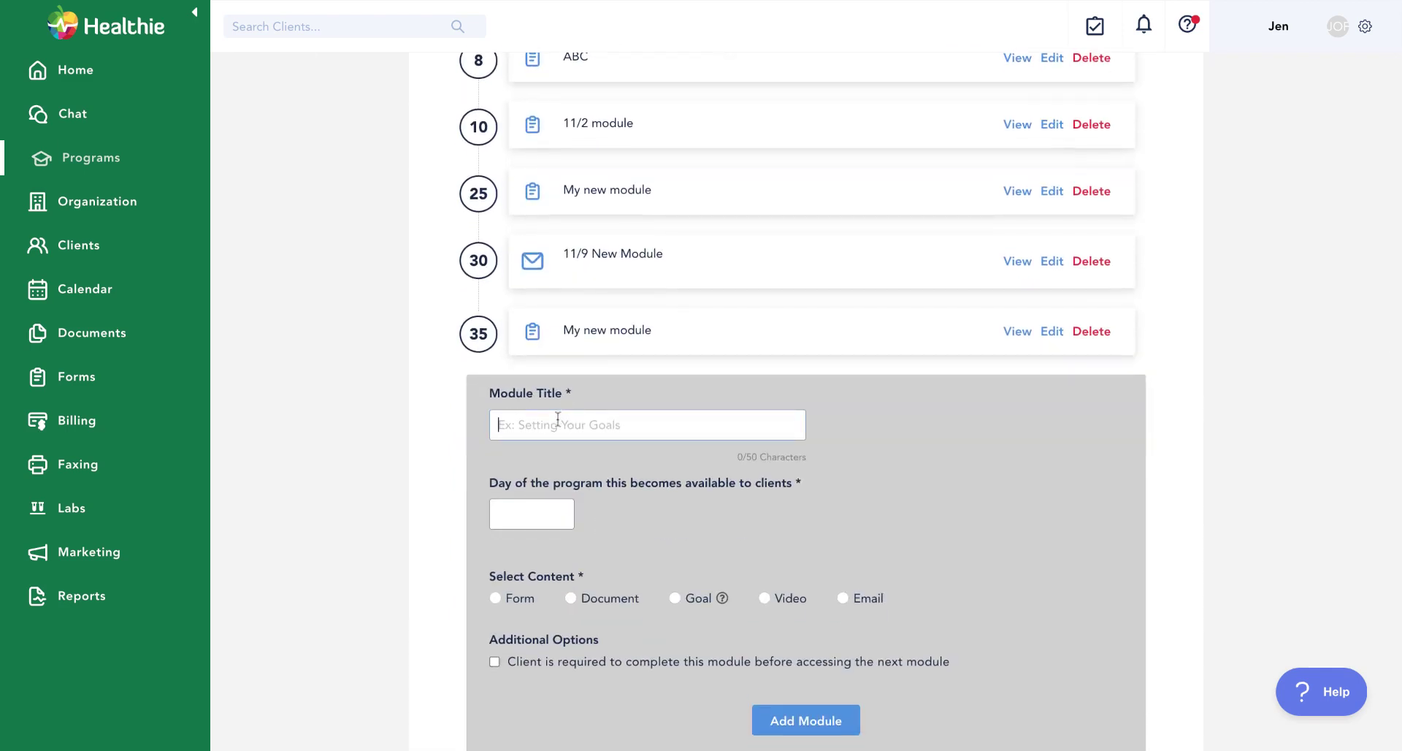
{"action": "type", "text": "Abc"}
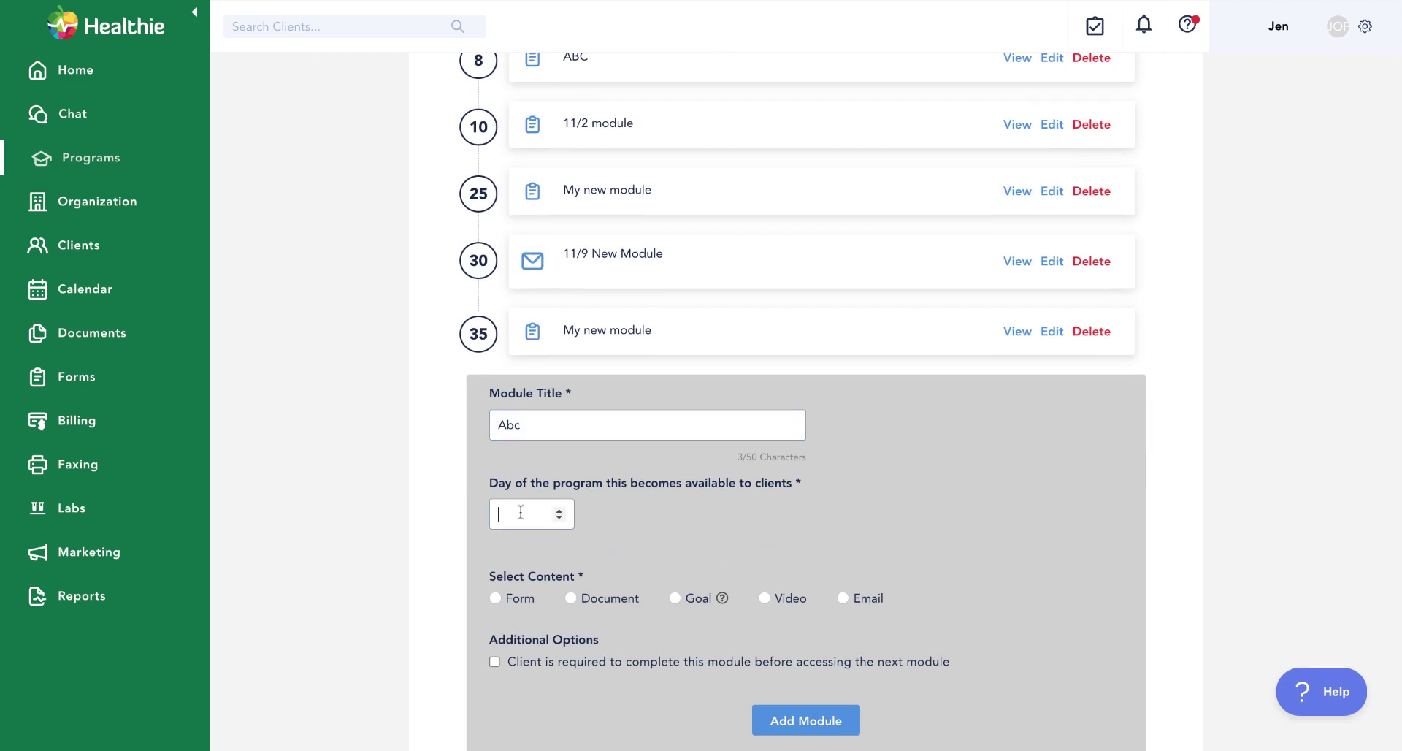
{"action": "left_click", "coordinate": [521, 511]}
{"action": "type", "text": "36"}
- Choose Video as the module's content, paste the copied YouTube link and add the module to the program
{"action": "left_click", "coordinate": [766, 598]}
{"action": "scroll", "coordinate": [782, 603], "scroll_direction": "down", "scroll_amount": 2}
{"action": "left_click", "coordinate": [783, 604]}
{"action": "key", "text": "ctrl+v"}
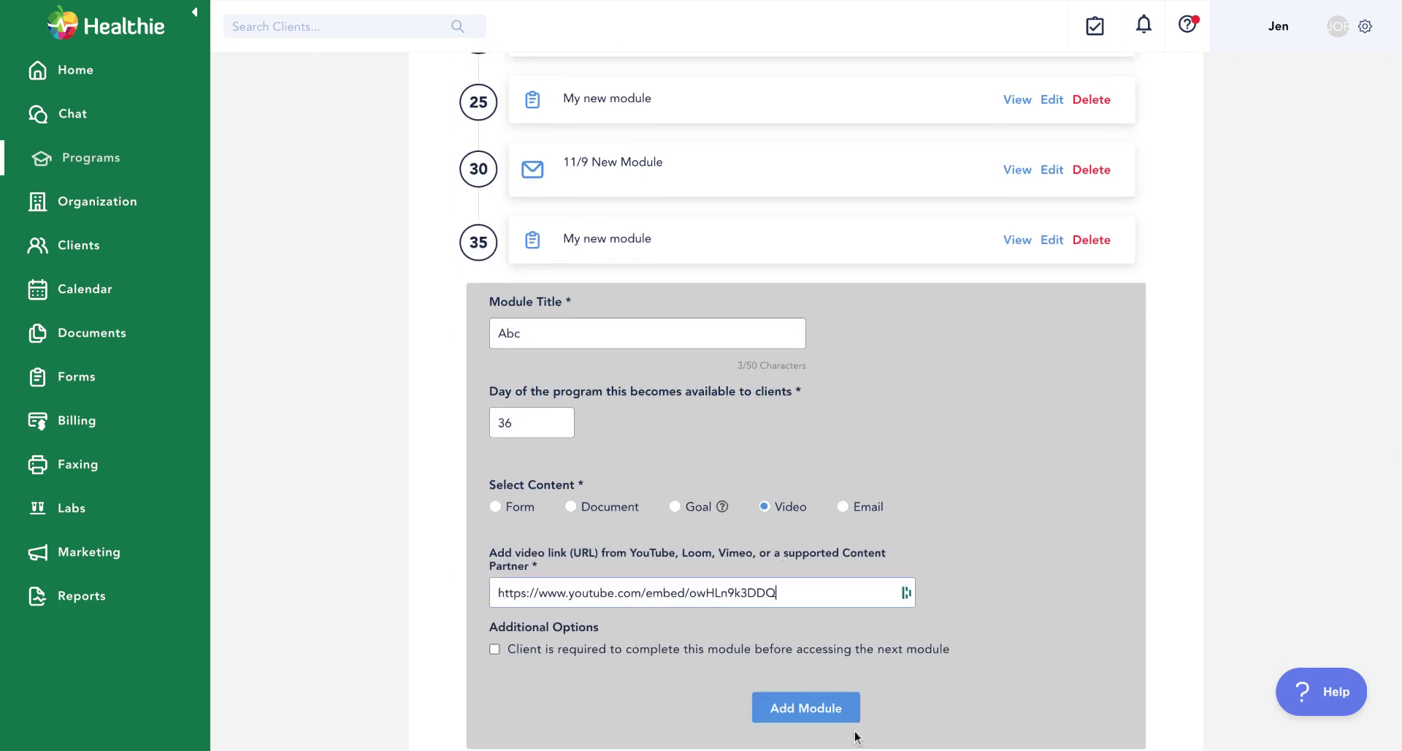
{"action": "left_click", "coordinate": [806, 708]}
- View the Deep Dive program from the program list and open its day 36 module "Abc"
{"action": "scroll", "coordinate": [818, 635], "scroll_direction": "down", "scroll_amount": 2}
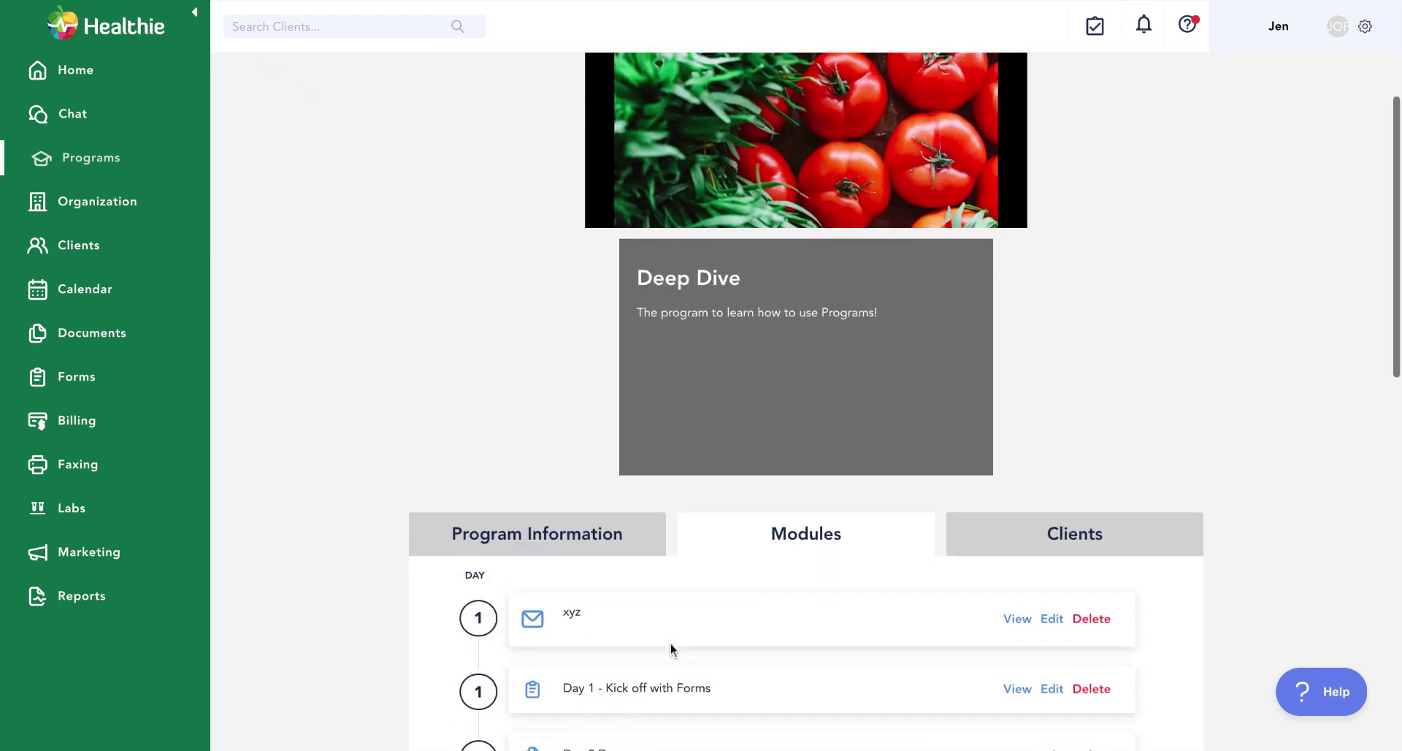
{"action": "left_click", "coordinate": [116, 157]}
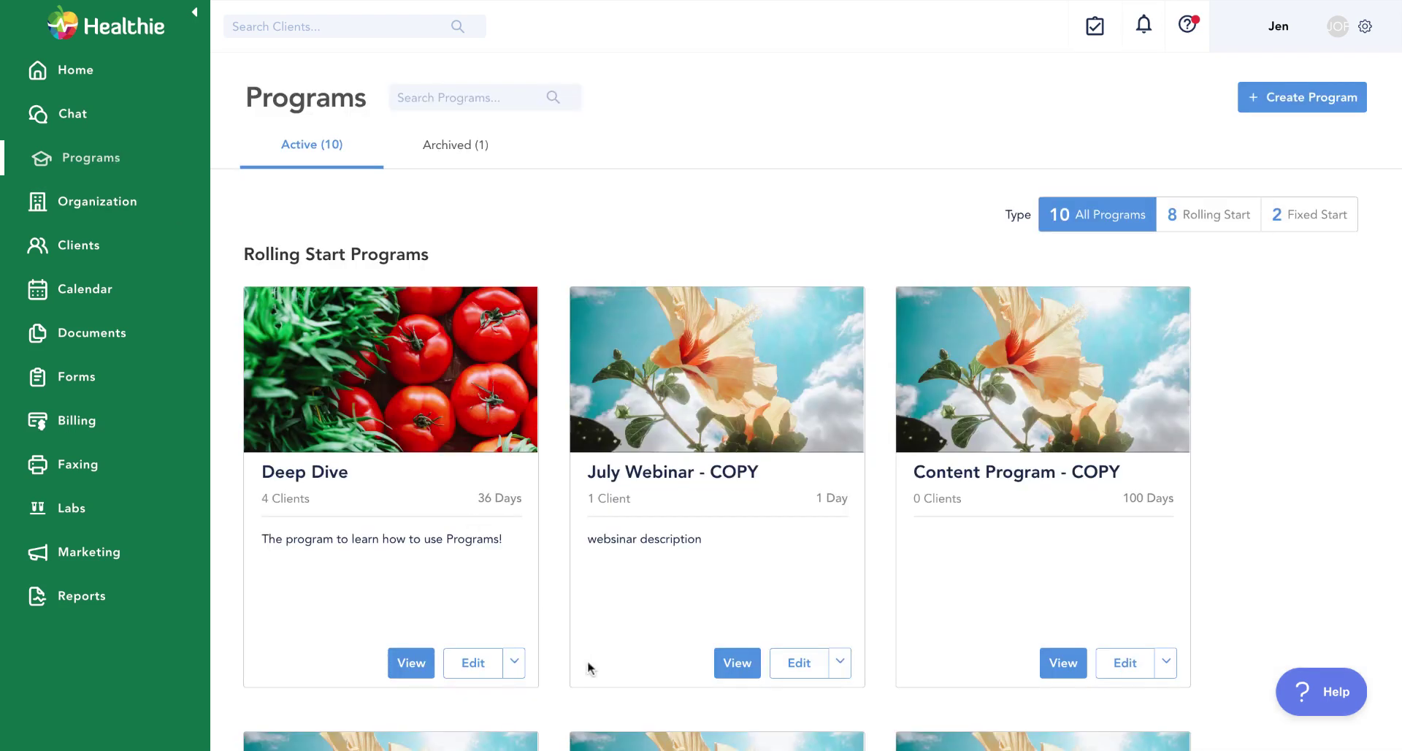
{"action": "left_click", "coordinate": [409, 663]}
{"action": "scroll", "coordinate": [858, 602], "scroll_direction": "down", "scroll_amount": 10}
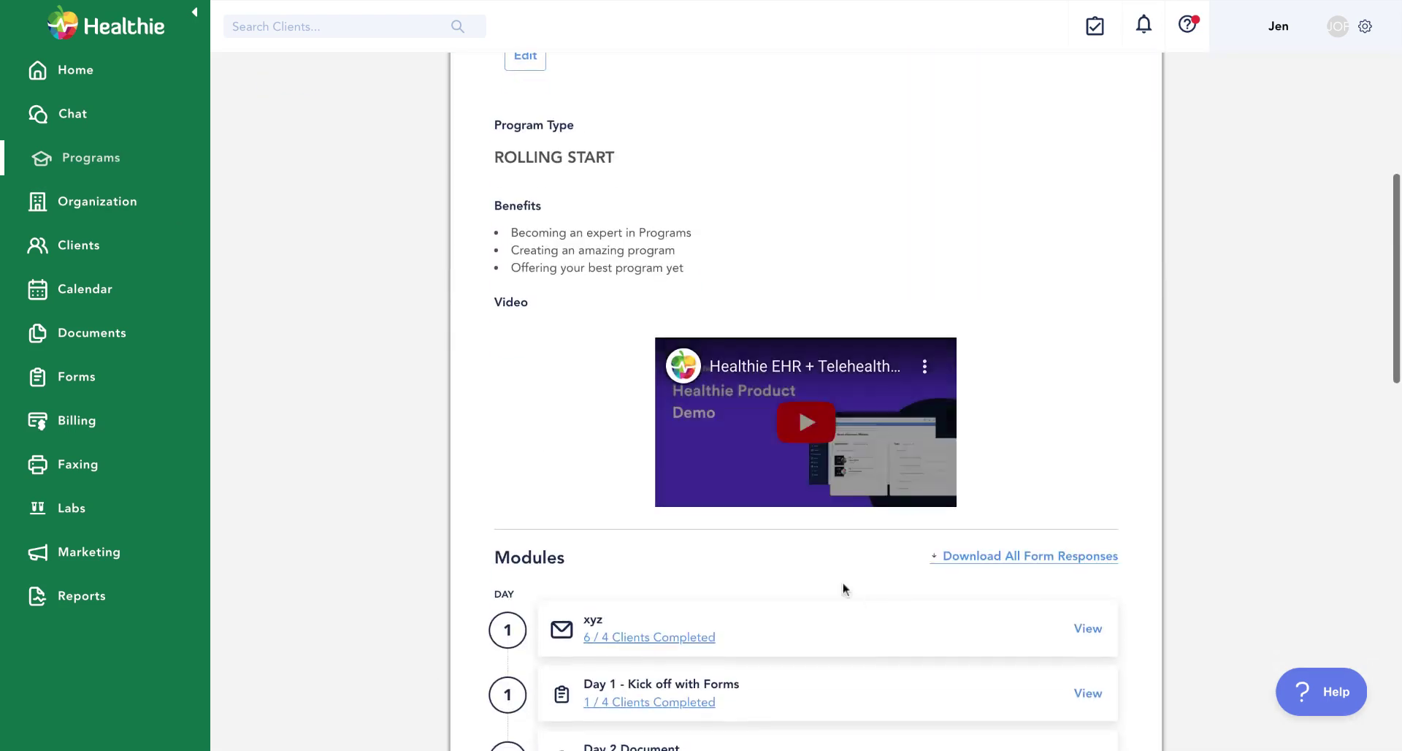
{"action": "scroll", "coordinate": [788, 585], "scroll_direction": "down", "scroll_amount": 7}
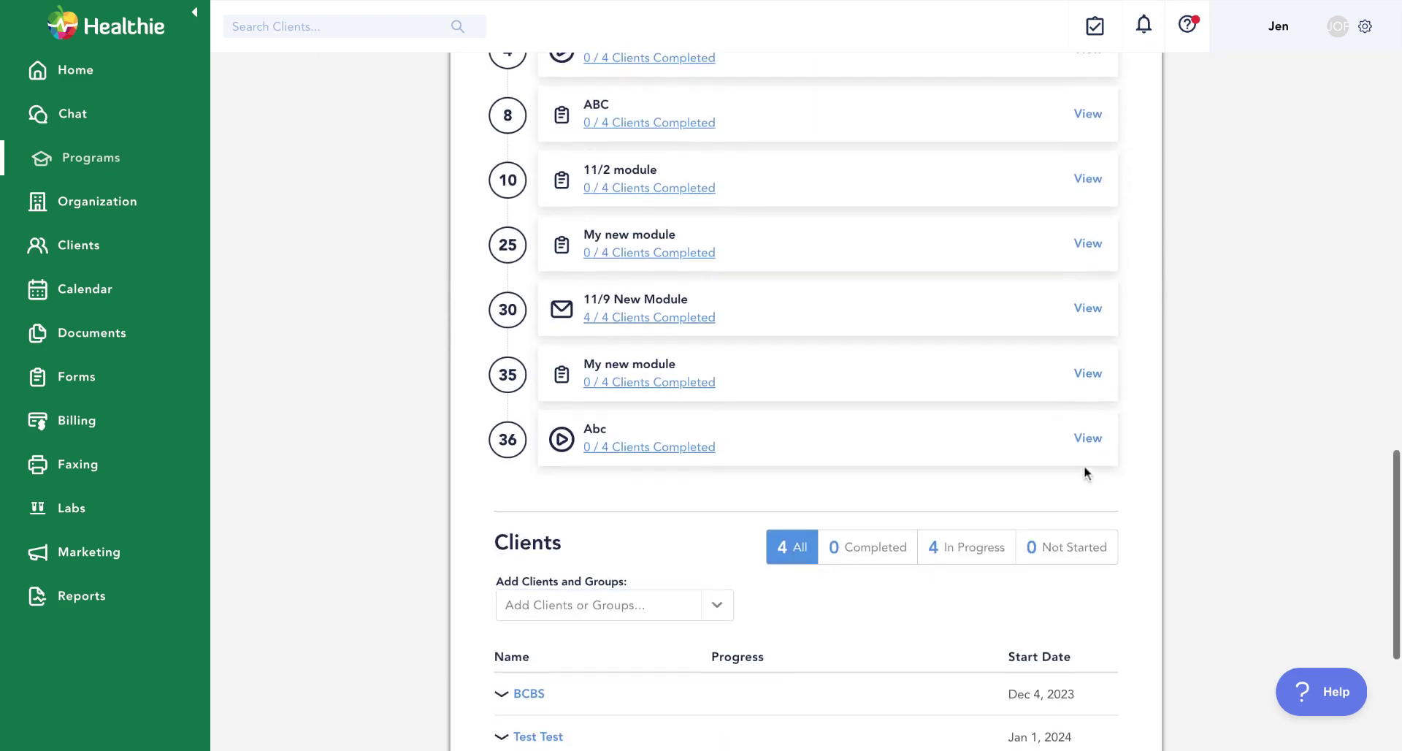
{"action": "left_click", "coordinate": [1088, 438]}
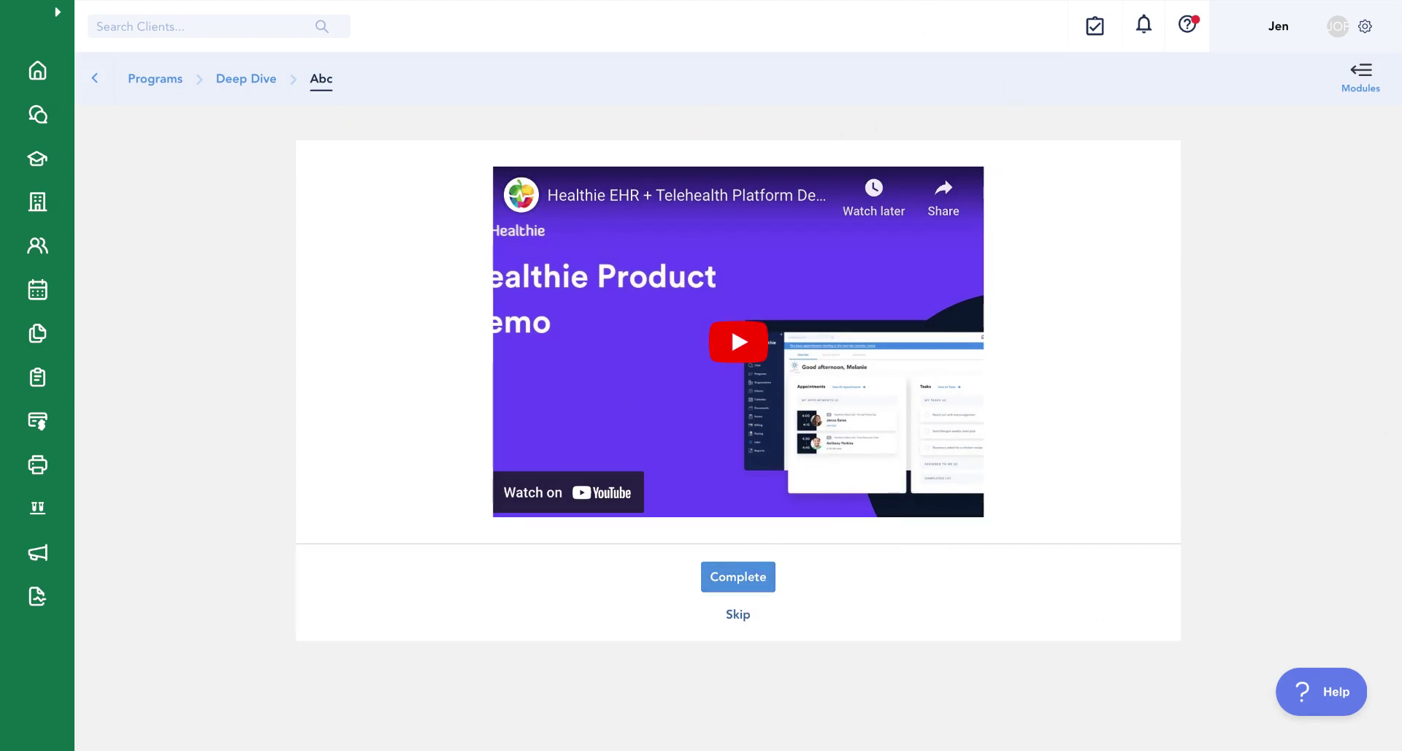
- Return to editing the Deep Dive program and start another new module at the end of its module list
{"action": "left_click", "coordinate": [243, 82]}
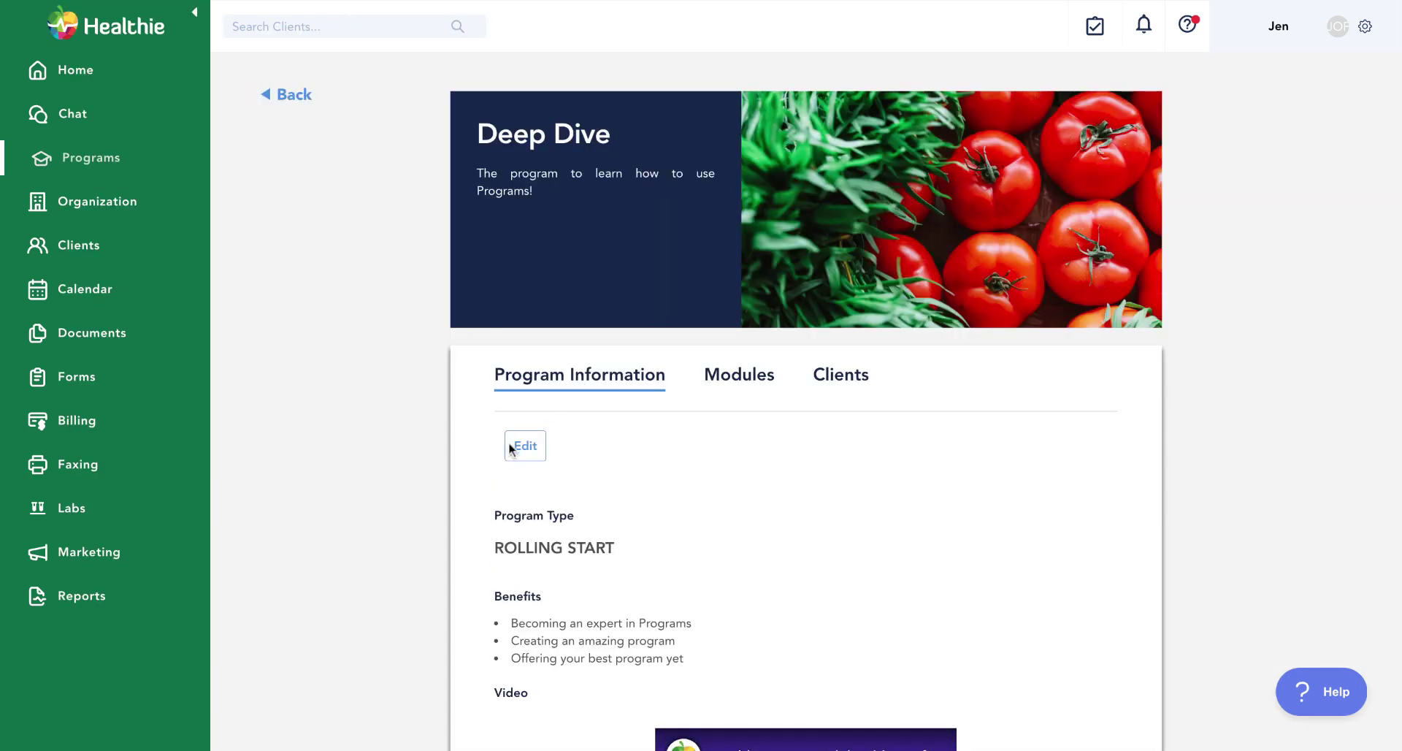
{"action": "left_click", "coordinate": [520, 447]}
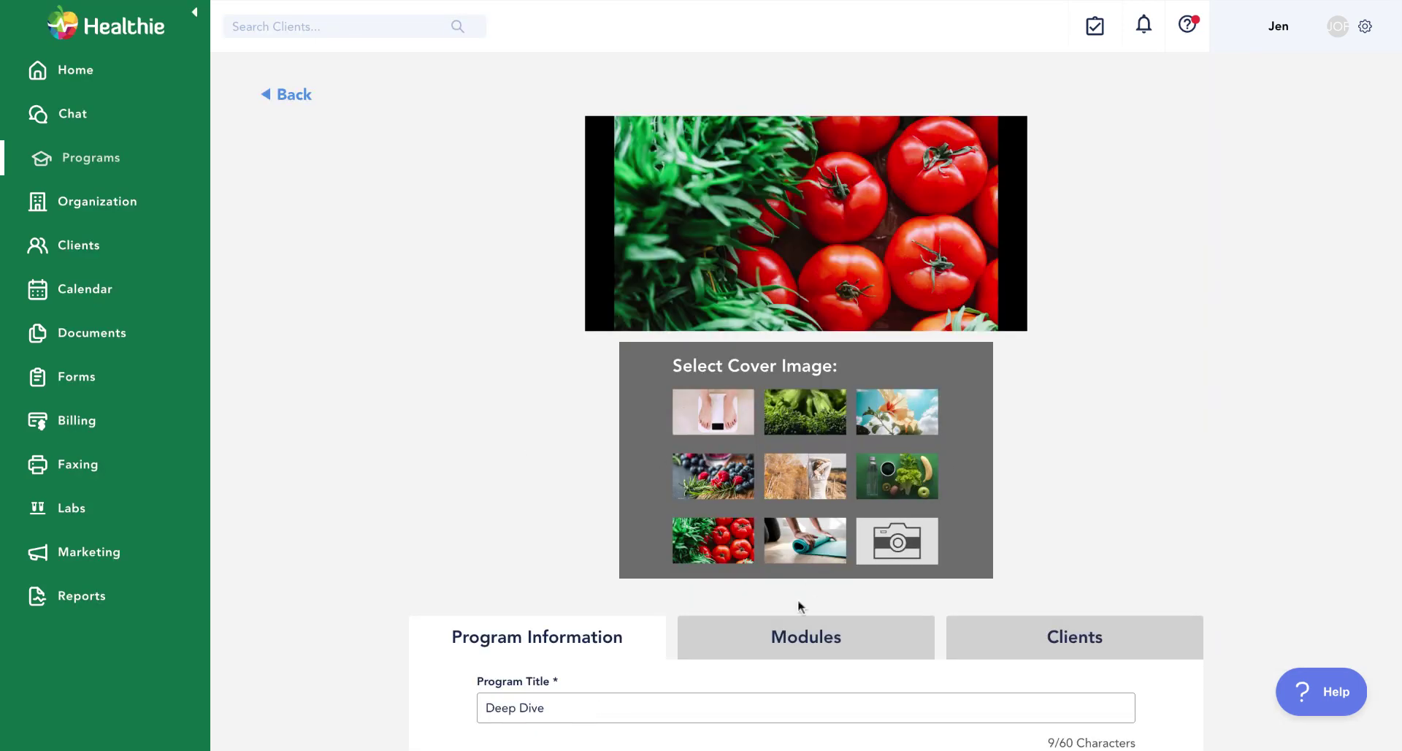
{"action": "left_click", "coordinate": [777, 646]}
{"action": "scroll", "coordinate": [776, 643], "scroll_direction": "down", "scroll_amount": 10}
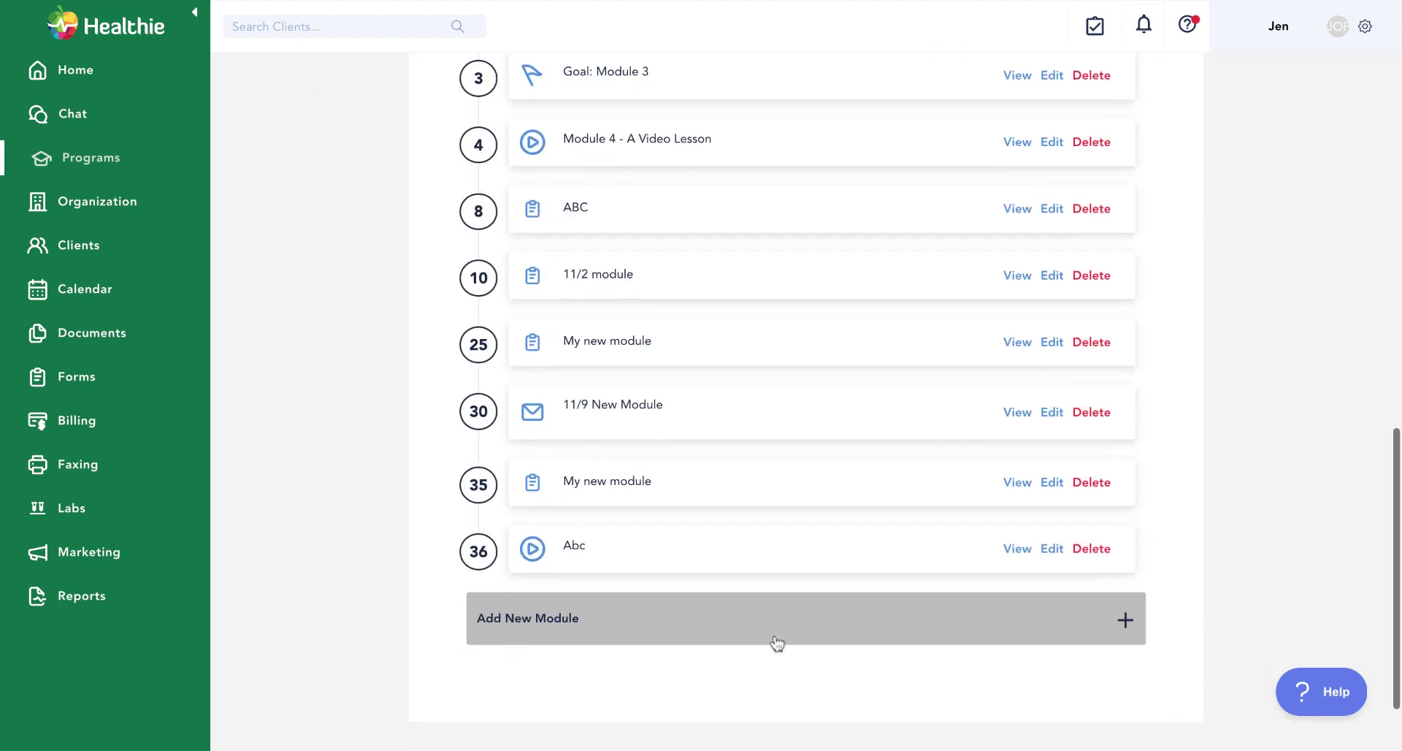
{"action": "left_click", "coordinate": [777, 643]}
{"action": "scroll", "coordinate": [572, 616], "scroll_direction": "down", "scroll_amount": 5}
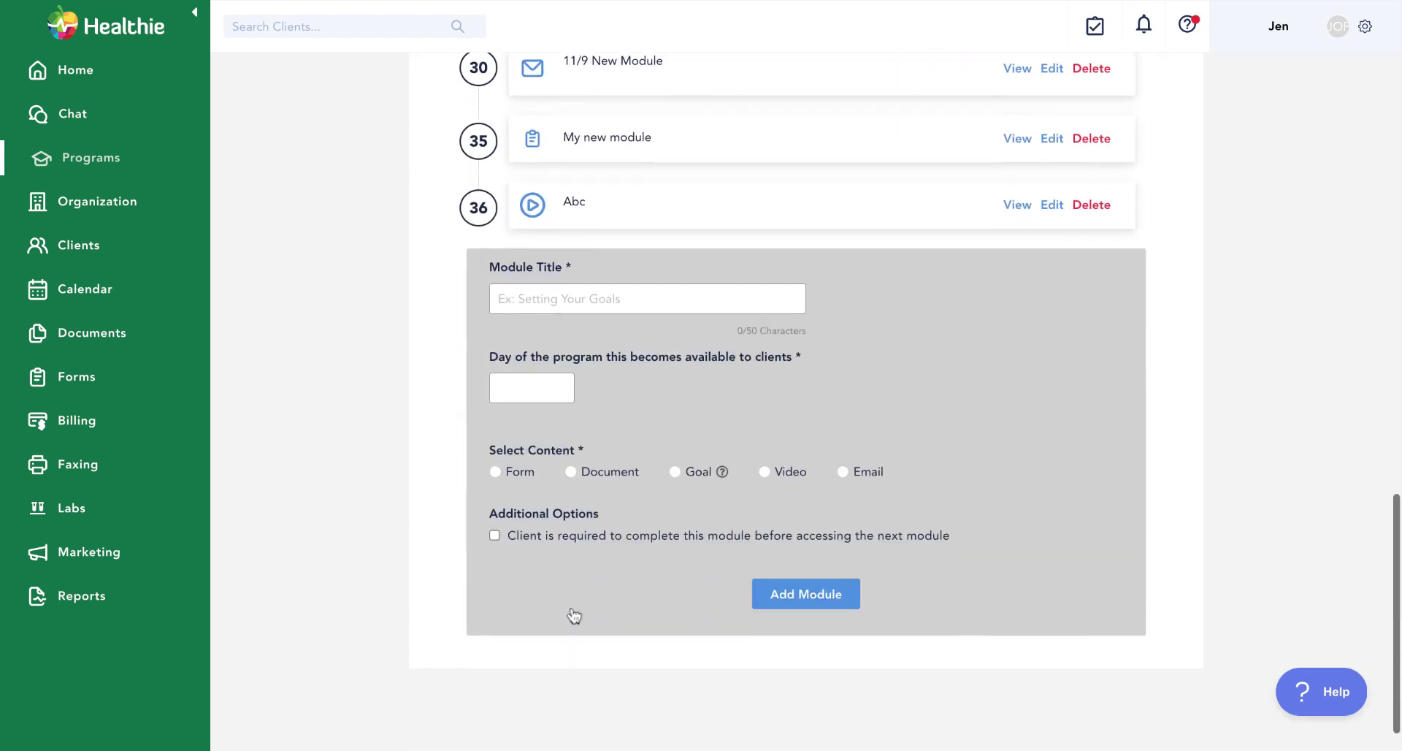
- Choose Email as the module's content and review the existing program emails on offer
{"action": "left_click", "coordinate": [866, 473]}
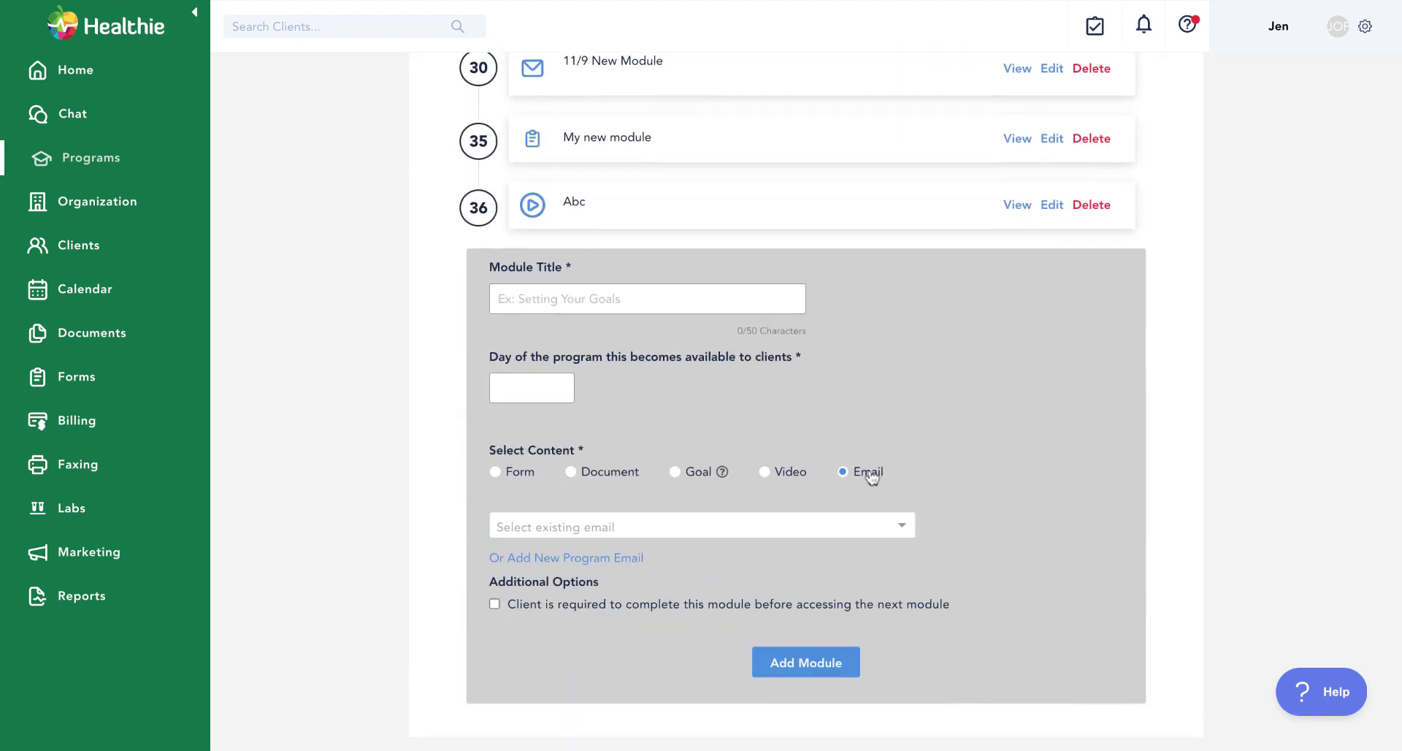
{"action": "left_click", "coordinate": [863, 528]}
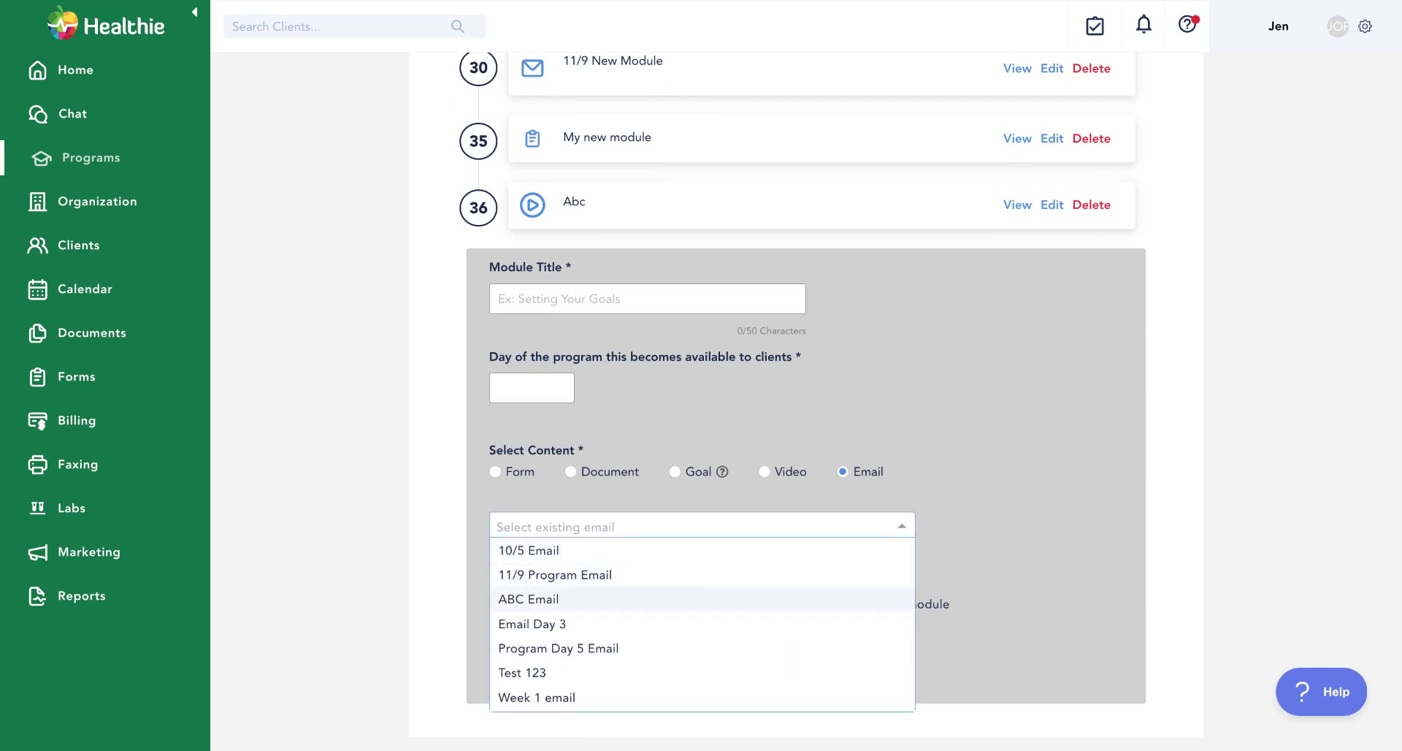
{"action": "left_click", "coordinate": [1062, 545]}
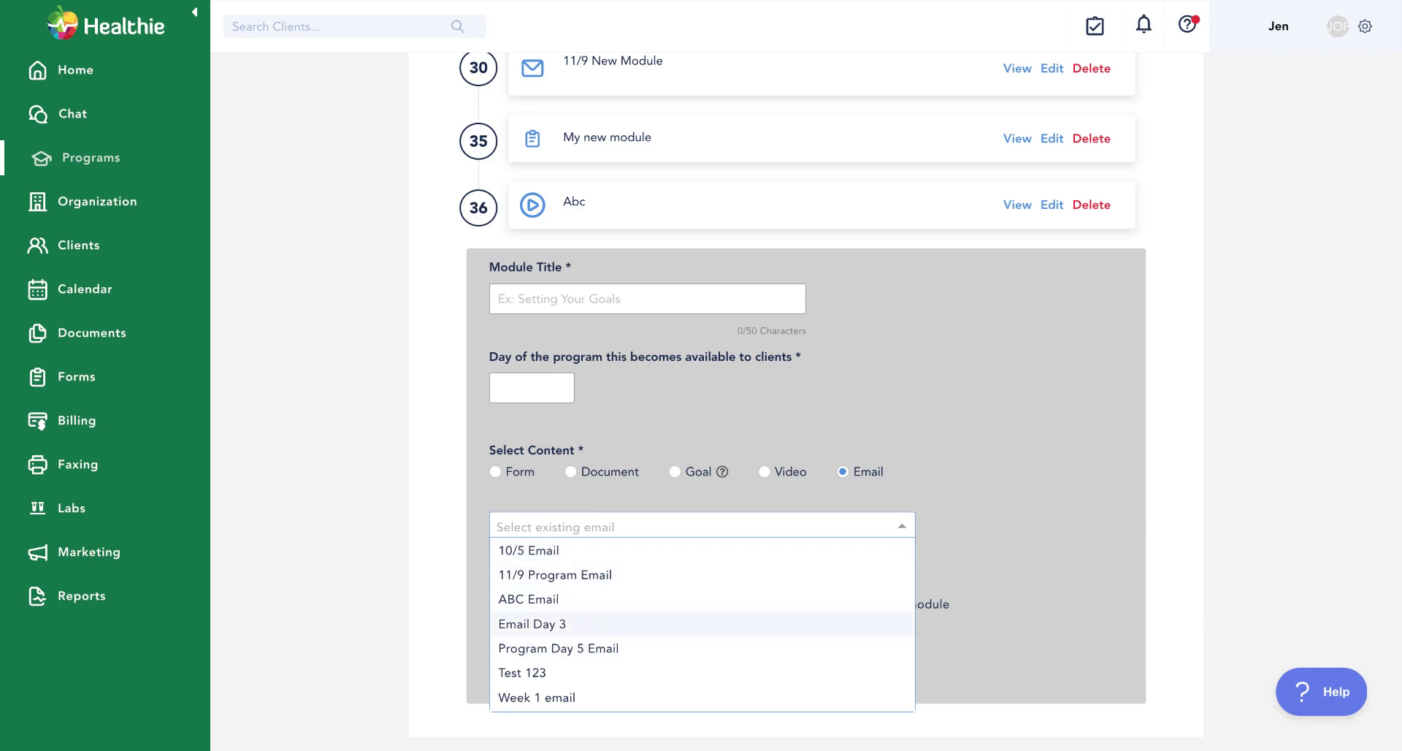
{"action": "left_click", "coordinate": [439, 609]}
- Switch to adding a new program email and show where its subject is entered
{"action": "left_click", "coordinate": [560, 559]}
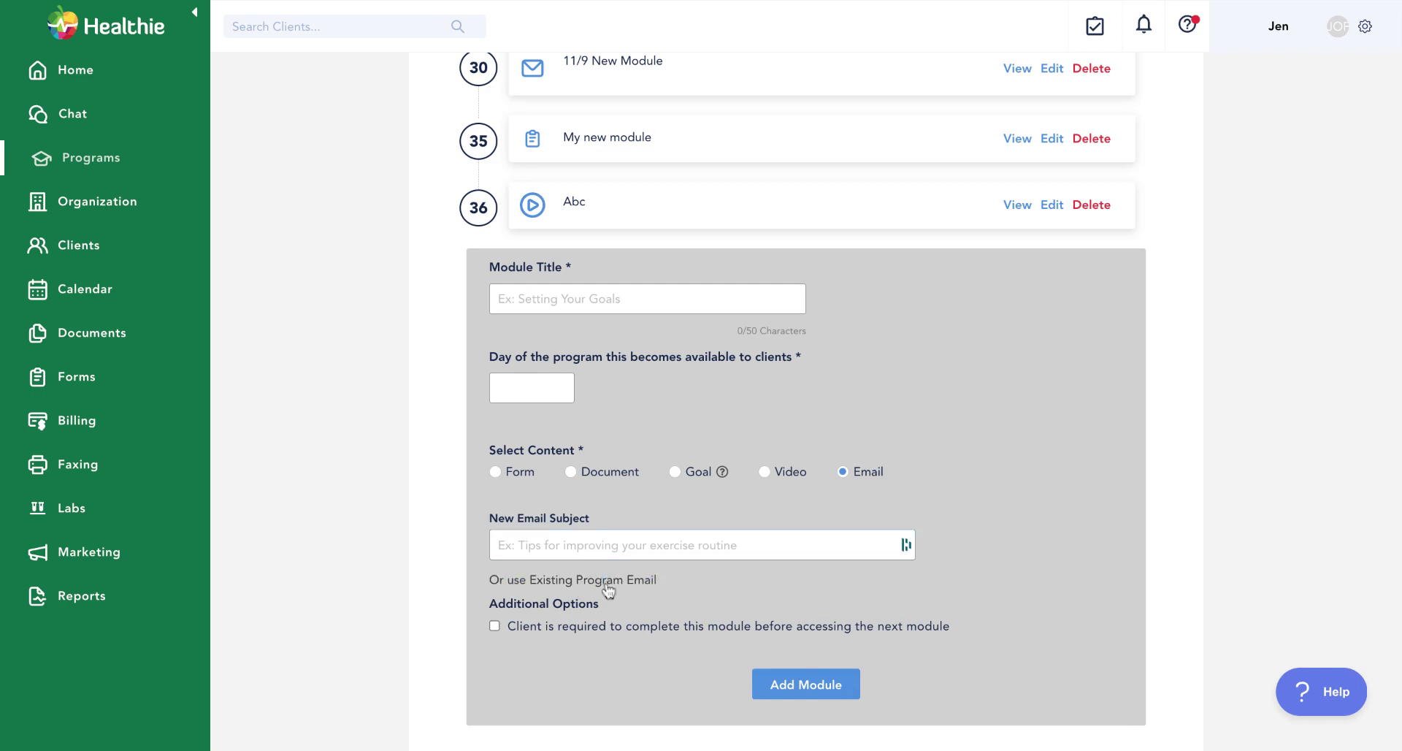
{"action": "left_click", "coordinate": [575, 541]}
{"action": "left_click", "coordinate": [1004, 666]}
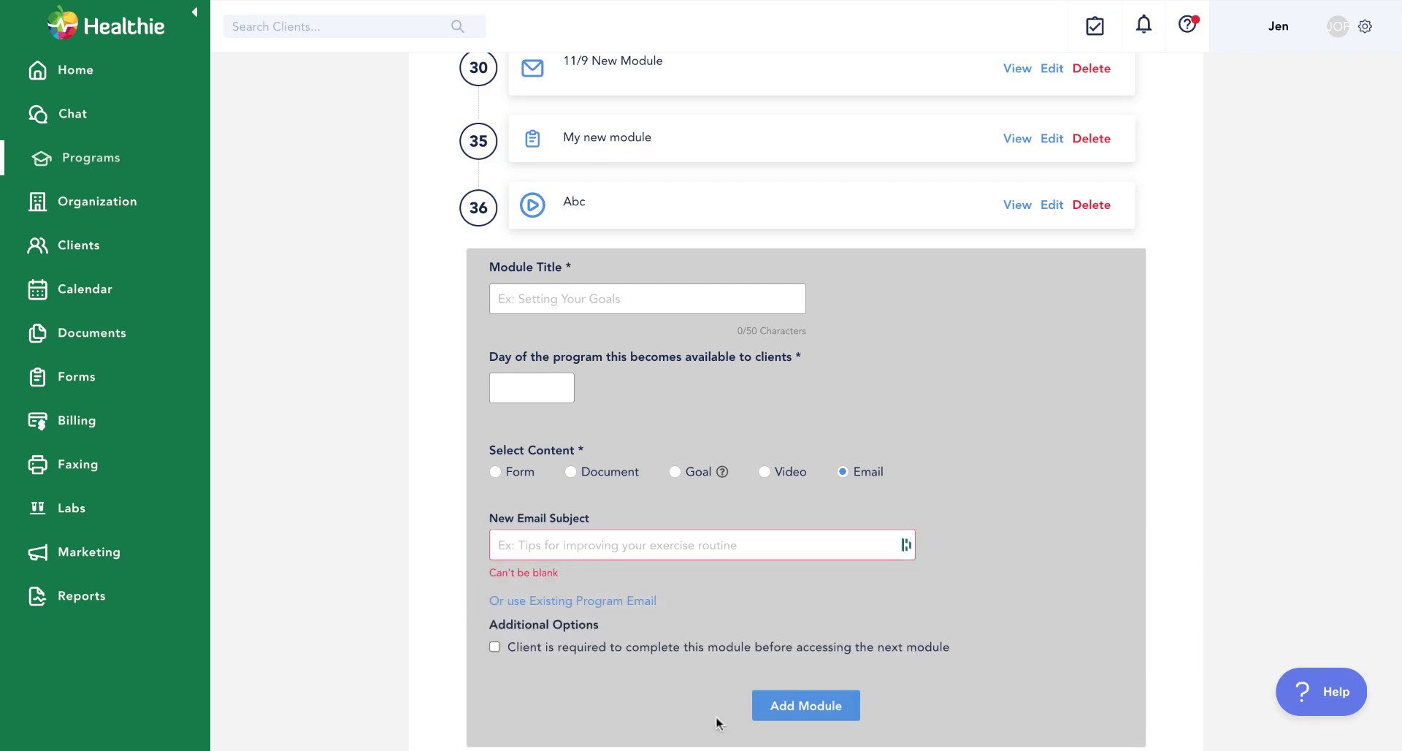
{"action": "scroll", "coordinate": [759, 712], "scroll_direction": "down", "scroll_amount": 1}
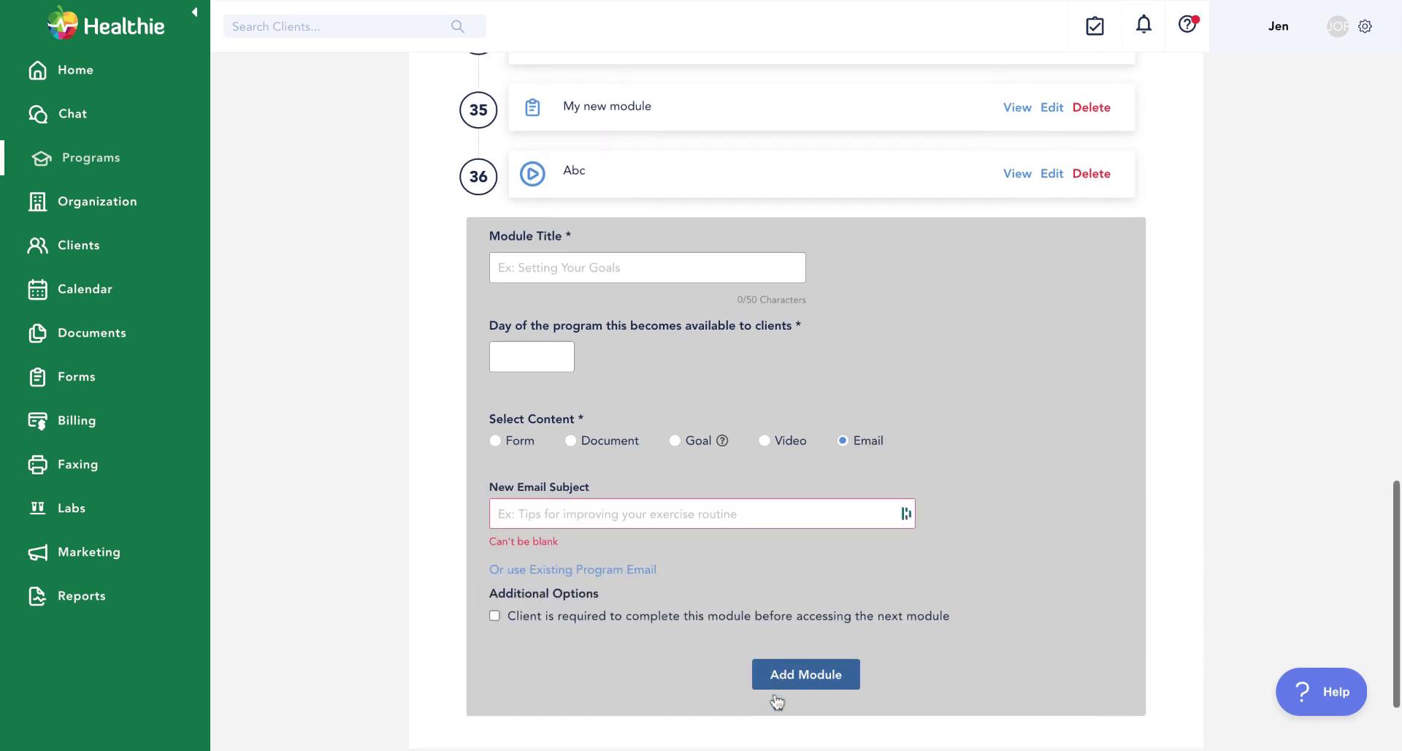
{"action": "left_click", "coordinate": [561, 511]}
{"action": "left_click", "coordinate": [416, 526]}
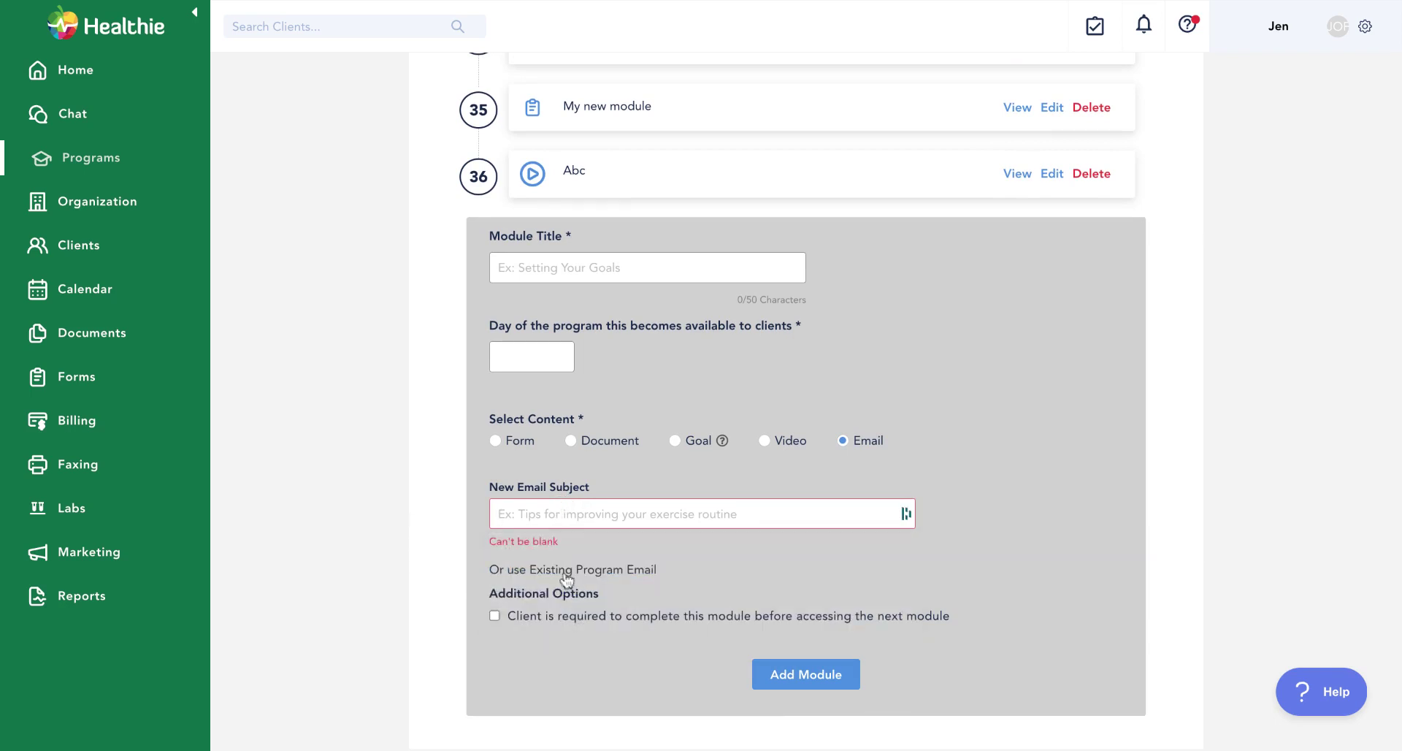
- Switch back to using an existing program email and select "10/5 Email" for the module
{"action": "left_click", "coordinate": [567, 575]}
{"action": "left_click", "coordinate": [545, 495]}
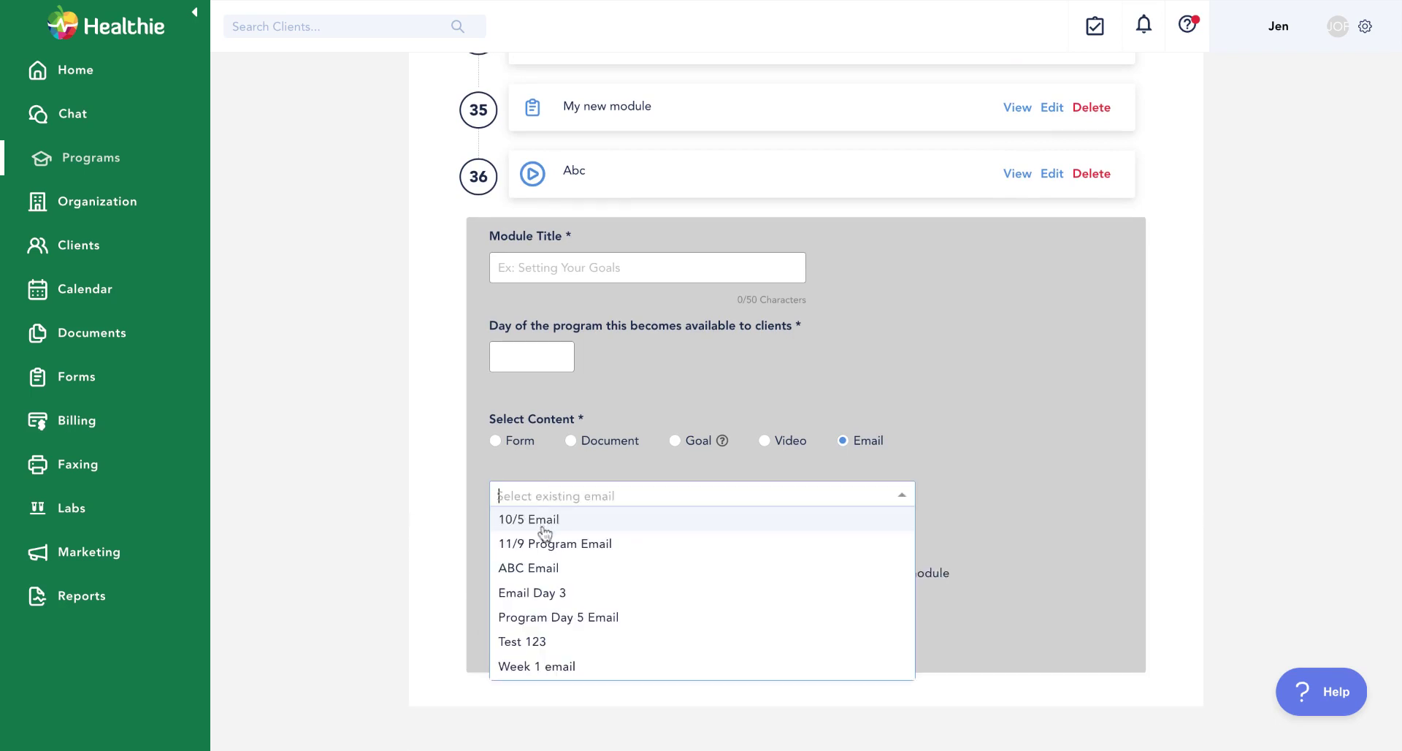
{"action": "left_click", "coordinate": [542, 526]}
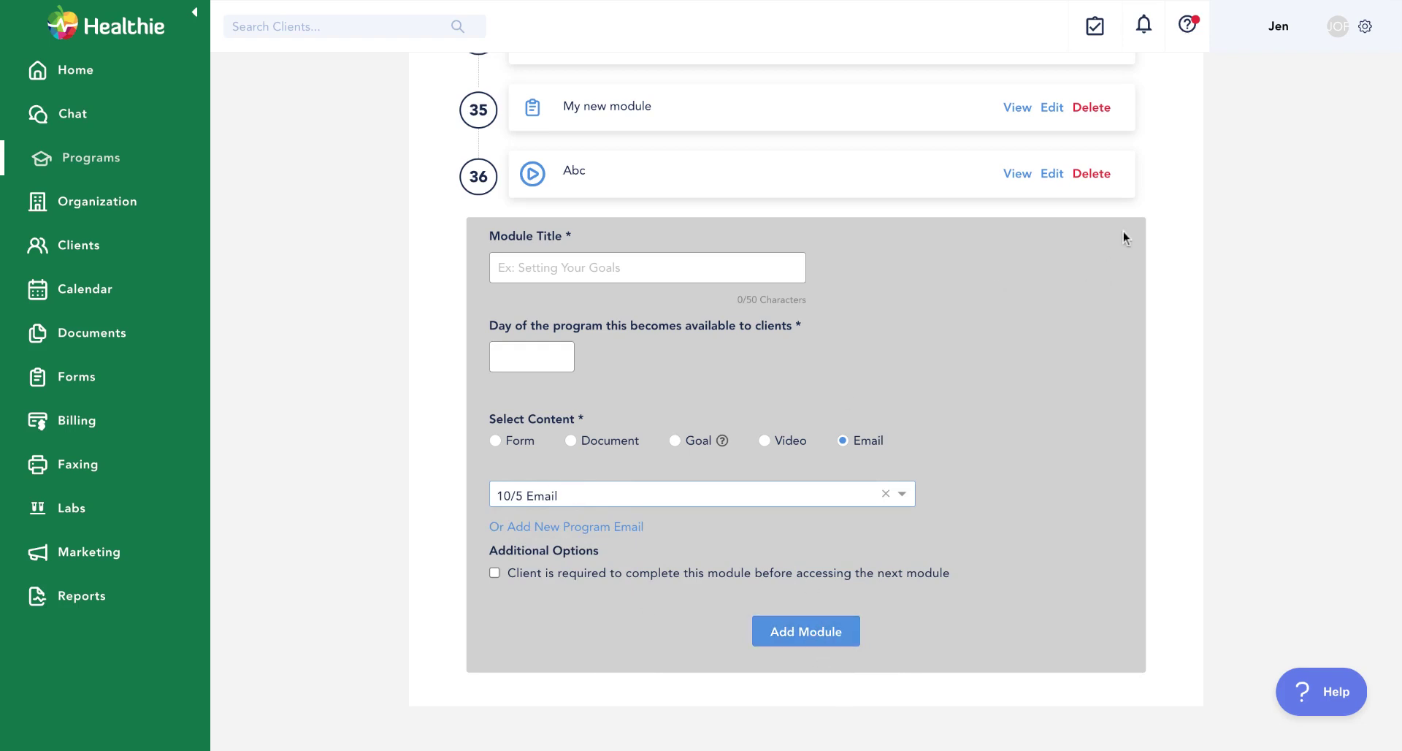
- Leave the new module form and open the Program Emails templates in the account settings
{"action": "scroll", "coordinate": [1124, 237], "scroll_direction": "up", "scroll_amount": 1}
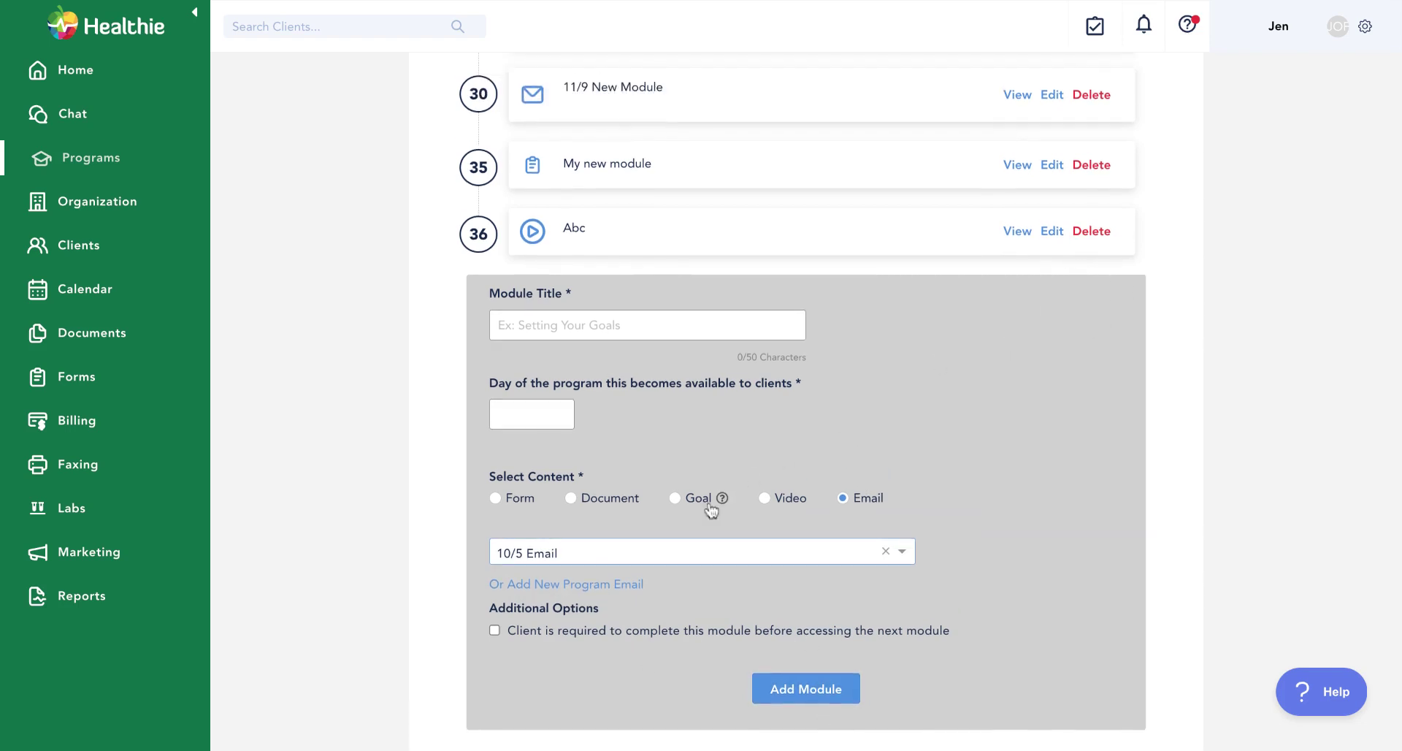
{"action": "left_click", "coordinate": [1366, 27]}
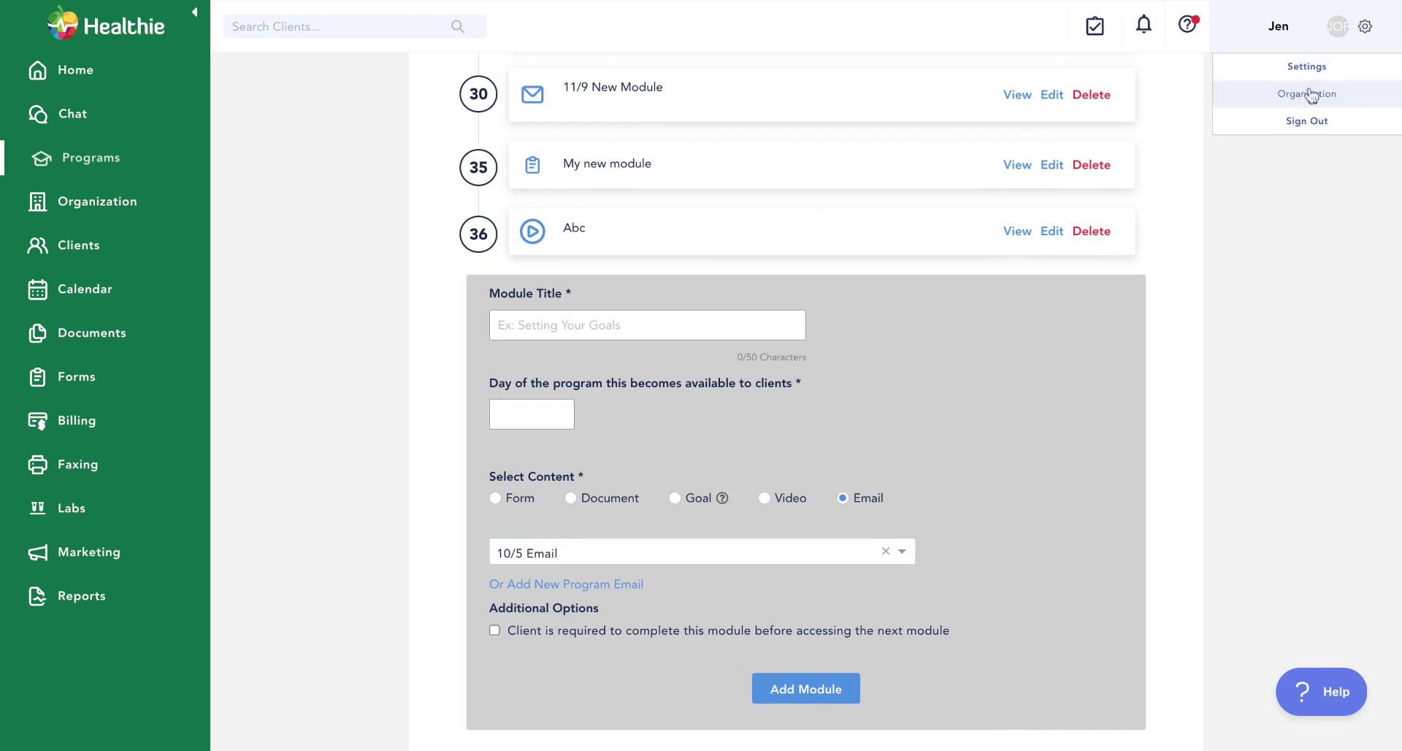
{"action": "left_click", "coordinate": [1332, 72]}
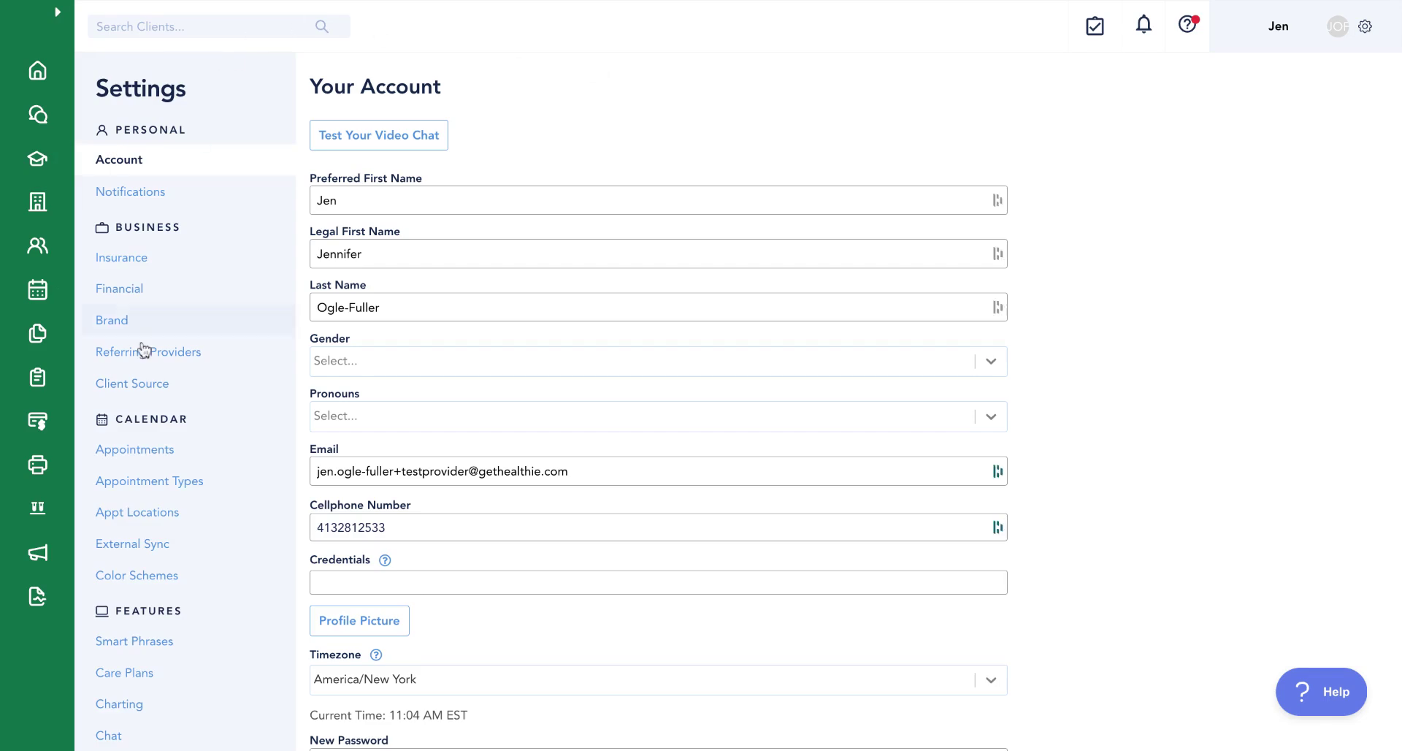
{"action": "scroll", "coordinate": [139, 369], "scroll_direction": "down", "scroll_amount": 4}
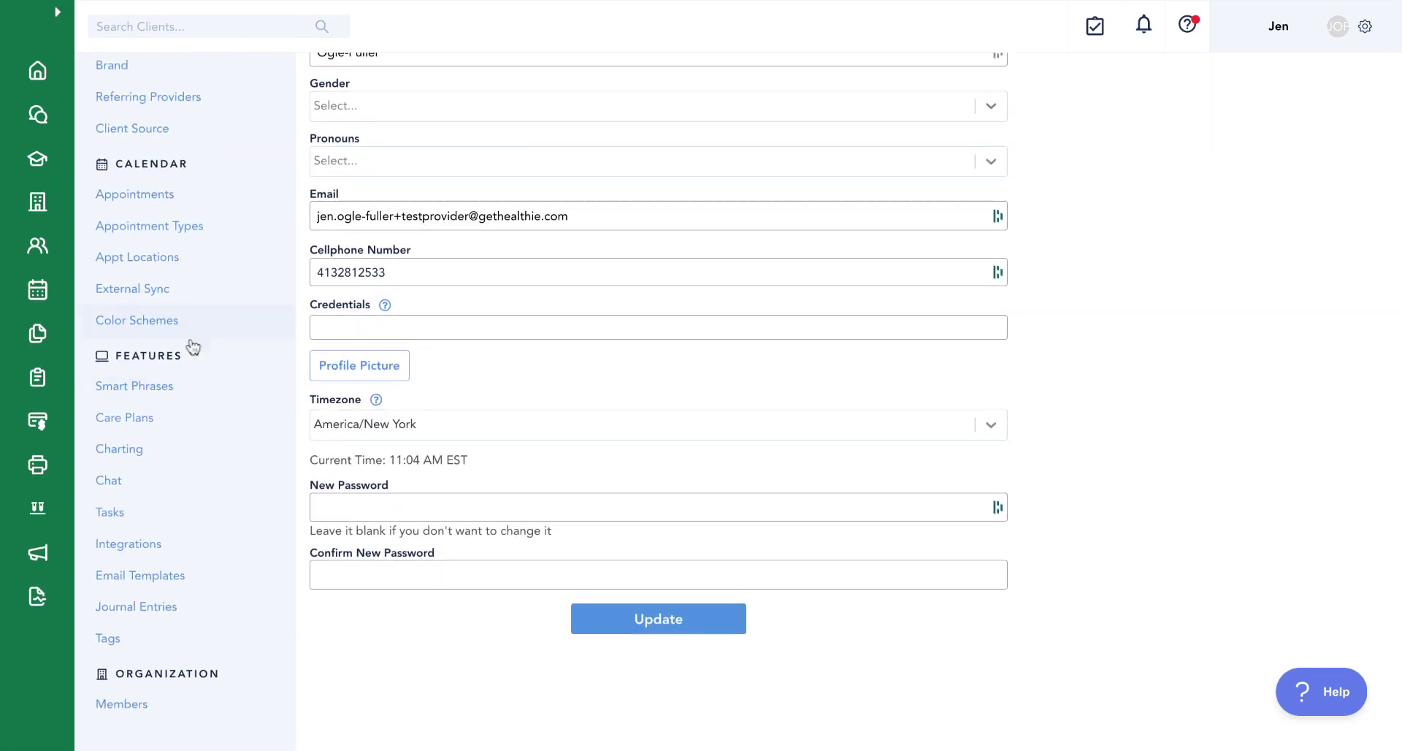
{"action": "left_click", "coordinate": [141, 577]}
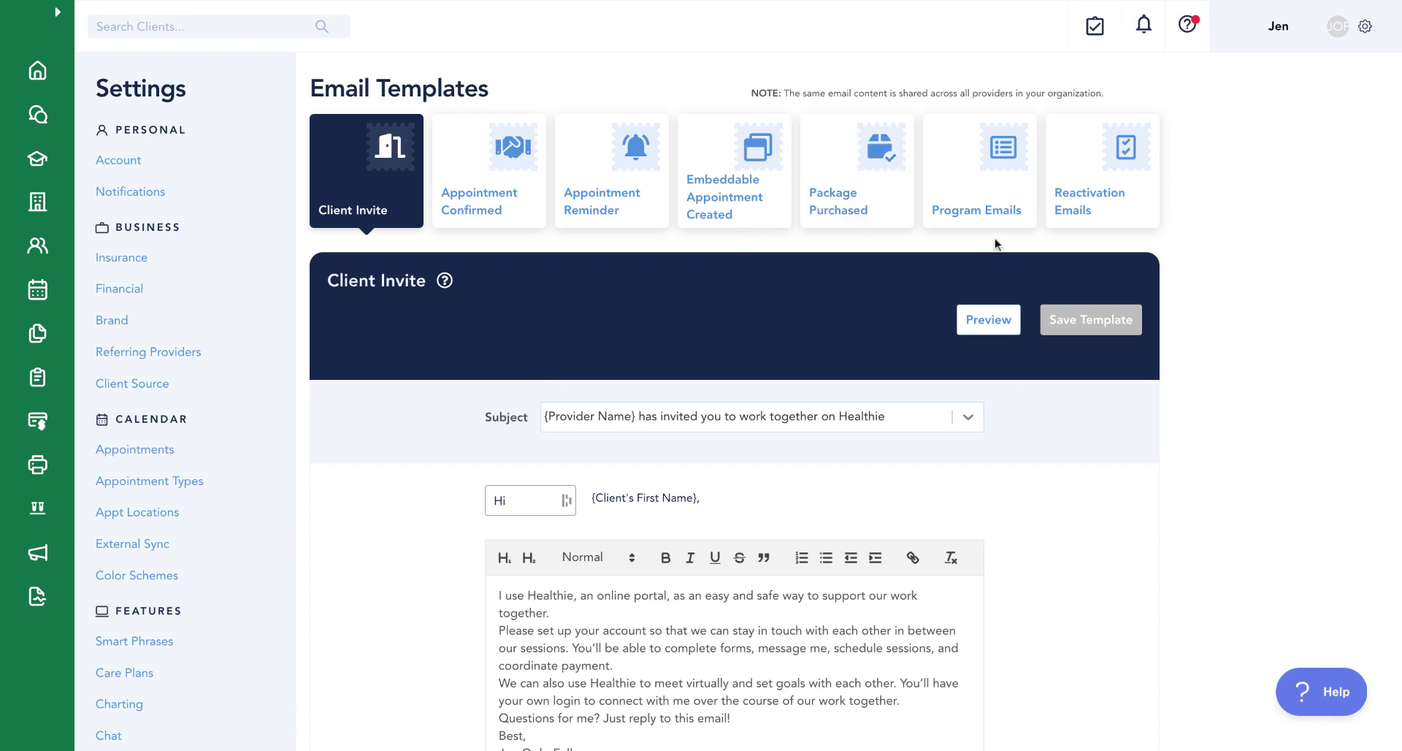
{"action": "left_click", "coordinate": [977, 206]}
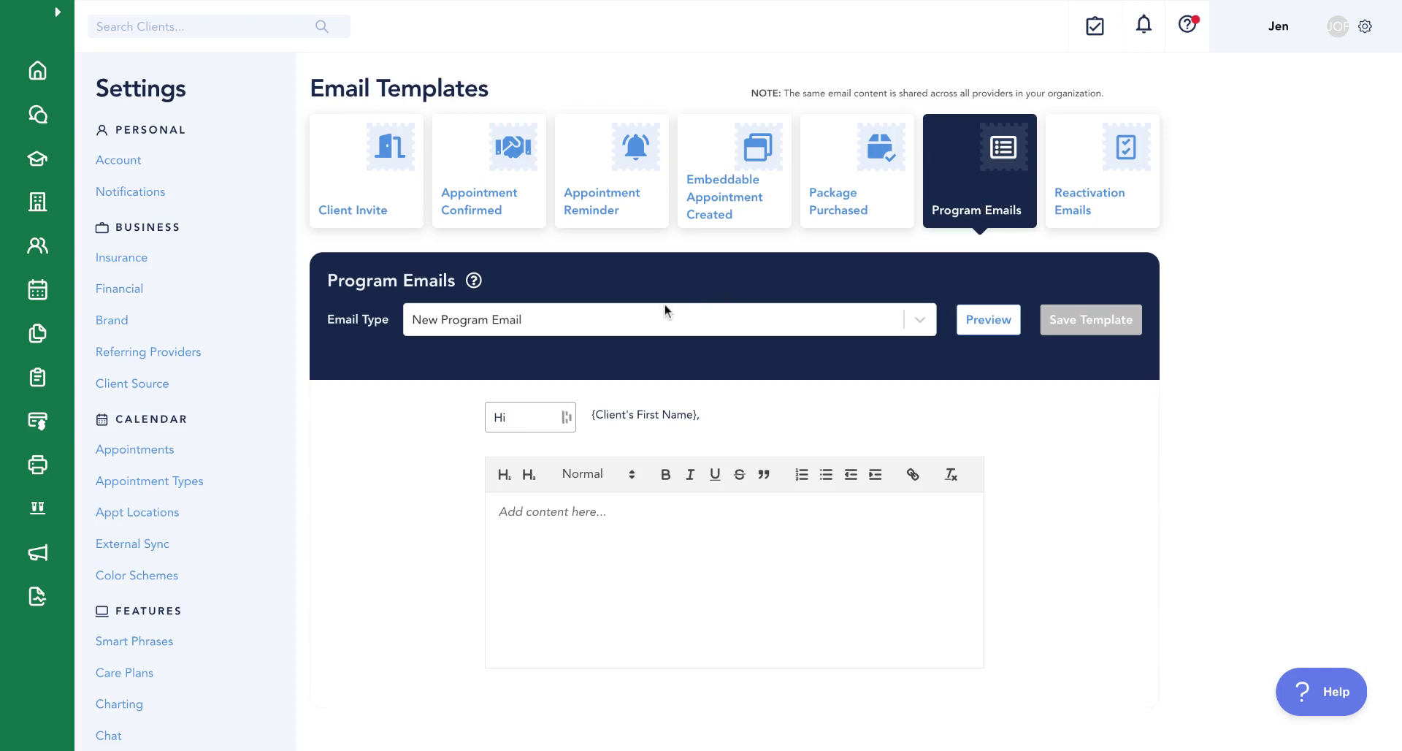
- Choose the "10/5 Email" program email and replace its body with x, y and z on three separate lines
{"action": "left_click", "coordinate": [636, 319]}
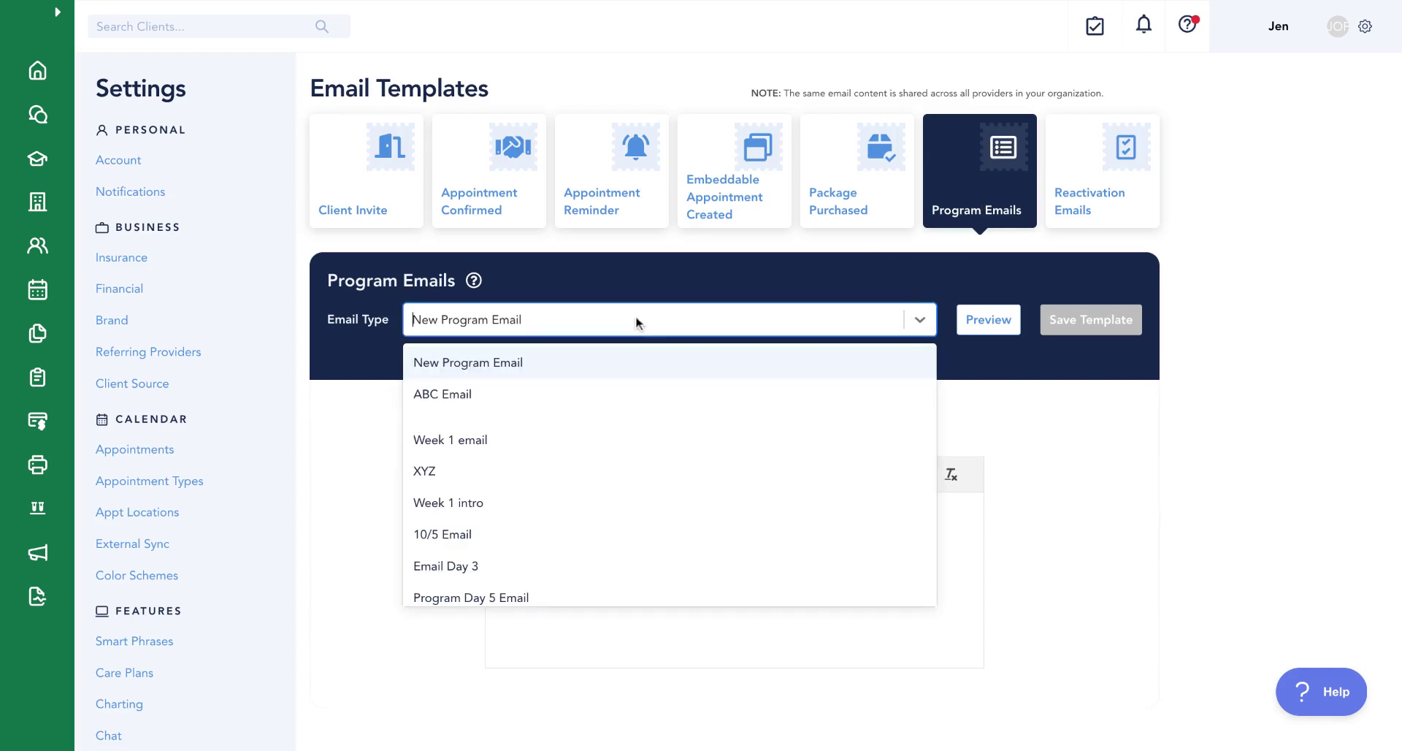
{"action": "left_click", "coordinate": [551, 534]}
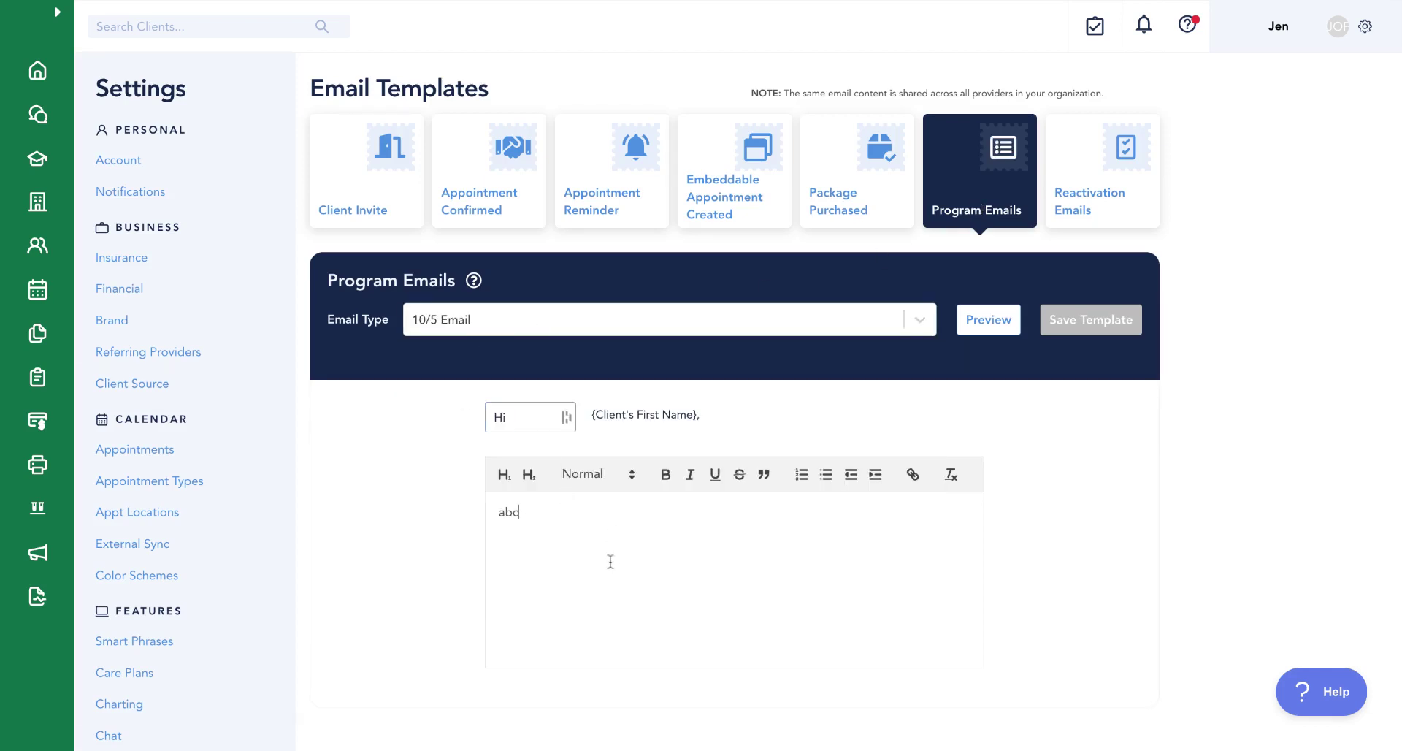
{"action": "key", "text": "ctrl+a"}
{"action": "type", "text": "x"}
{"action": "key", "text": "Return"}
{"action": "type", "text": "y"}
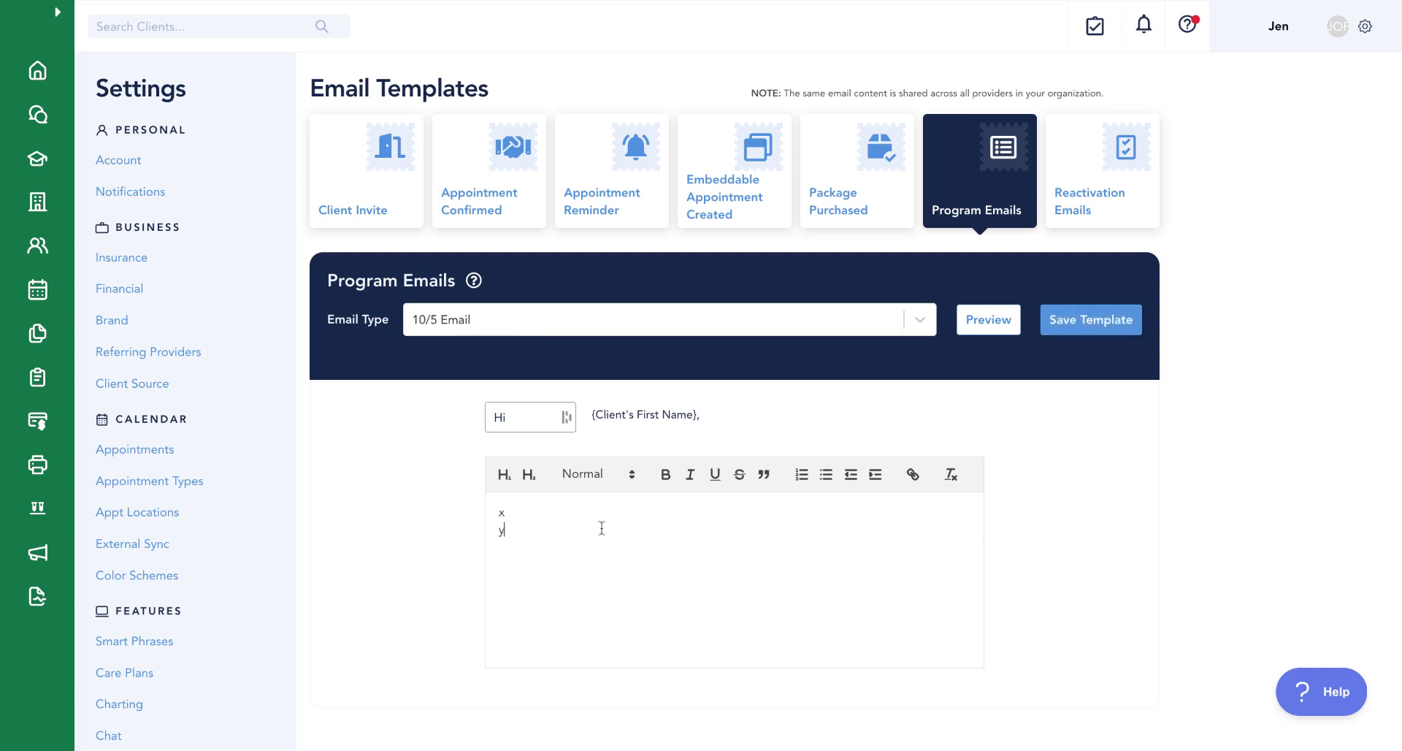
{"action": "key", "text": "Return"}
{"action": "type", "text": "z"}
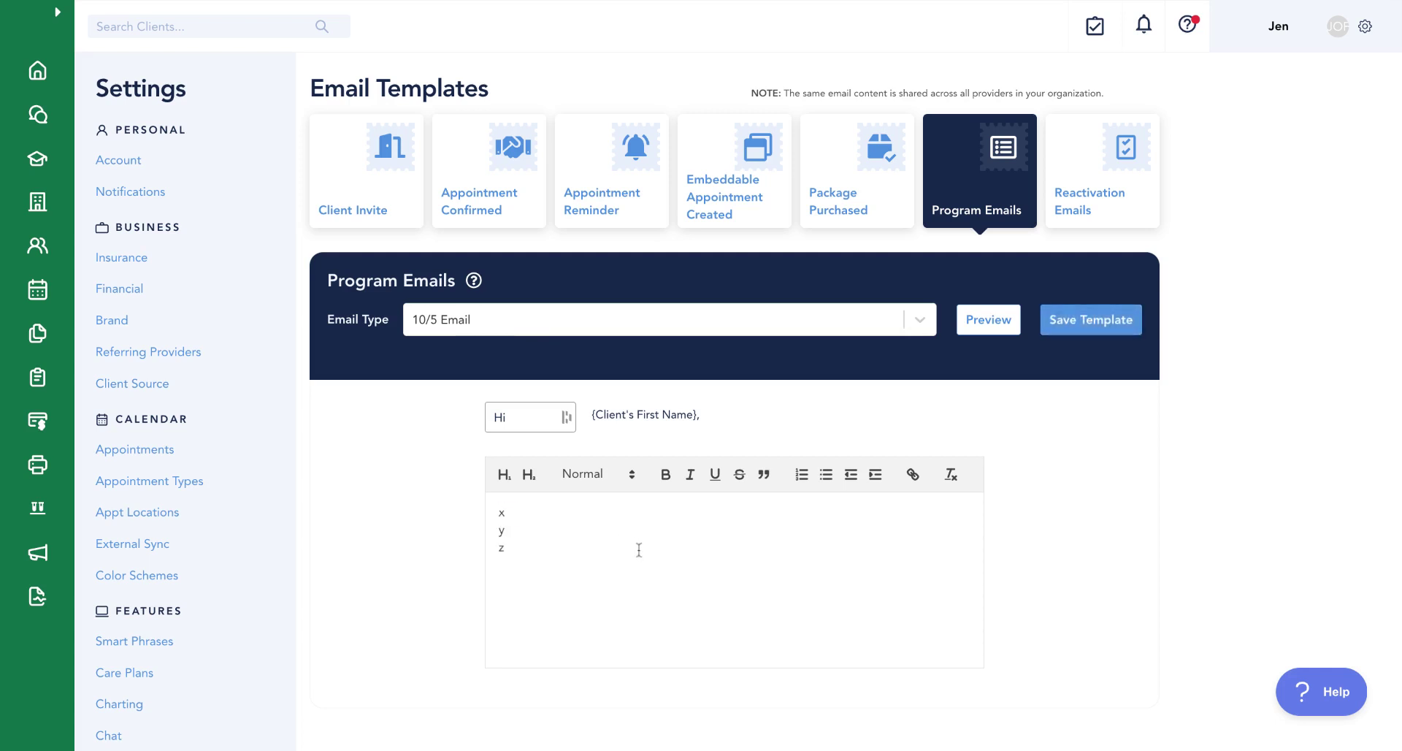
- Preview the edited 10/5 Email, close the preview and save the template
{"action": "left_click", "coordinate": [965, 319]}
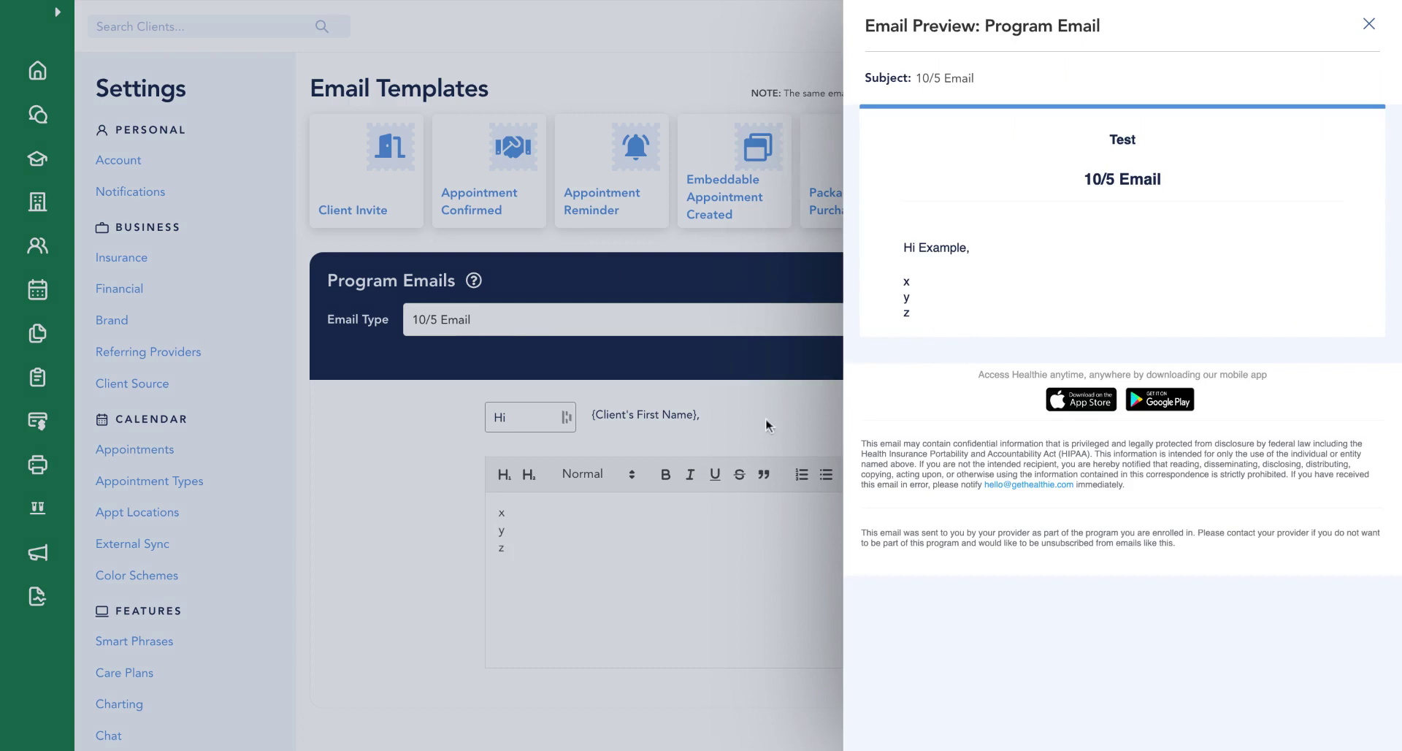
{"action": "left_click", "coordinate": [1368, 27]}
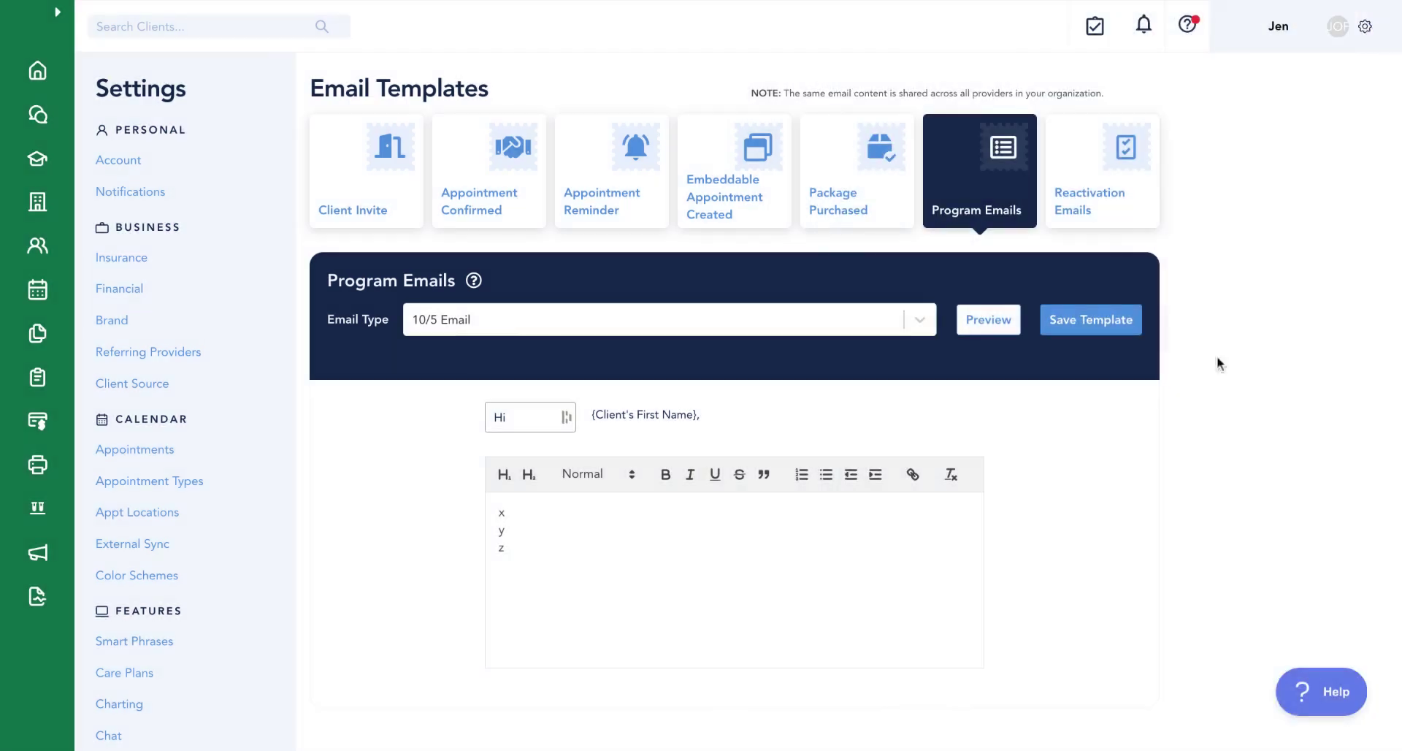
{"action": "left_click", "coordinate": [1111, 330]}
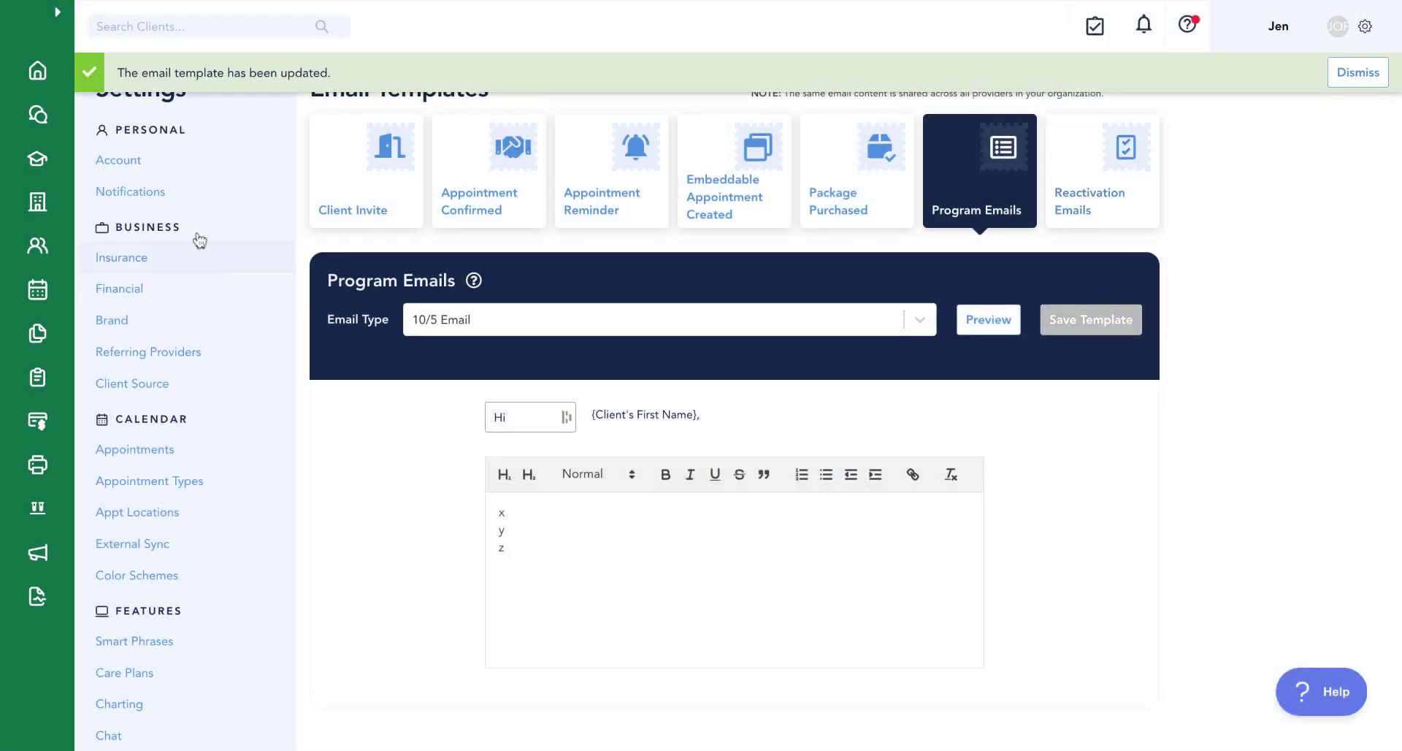
- Return to Programs and open the Deep Dive program's module list for editing
{"action": "left_click", "coordinate": [59, 16]}
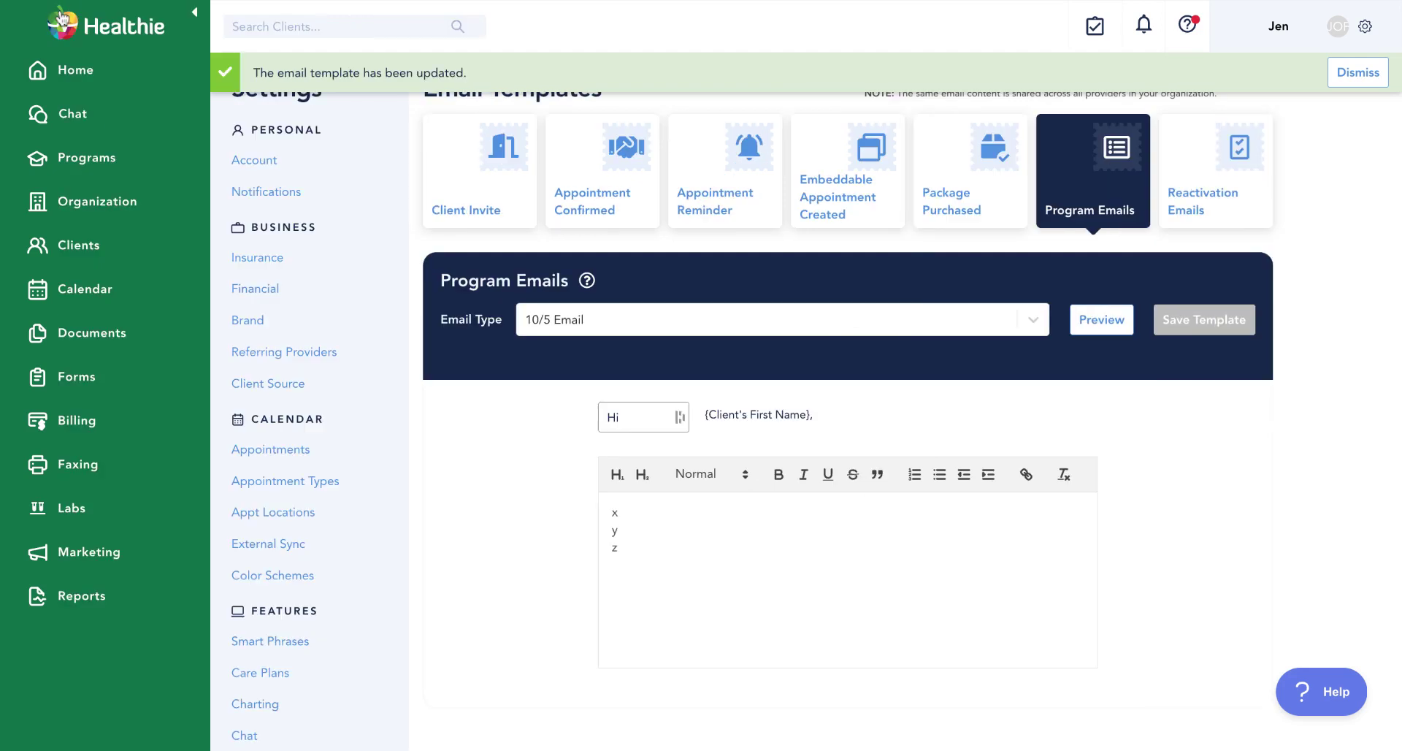
{"action": "left_click", "coordinate": [85, 162]}
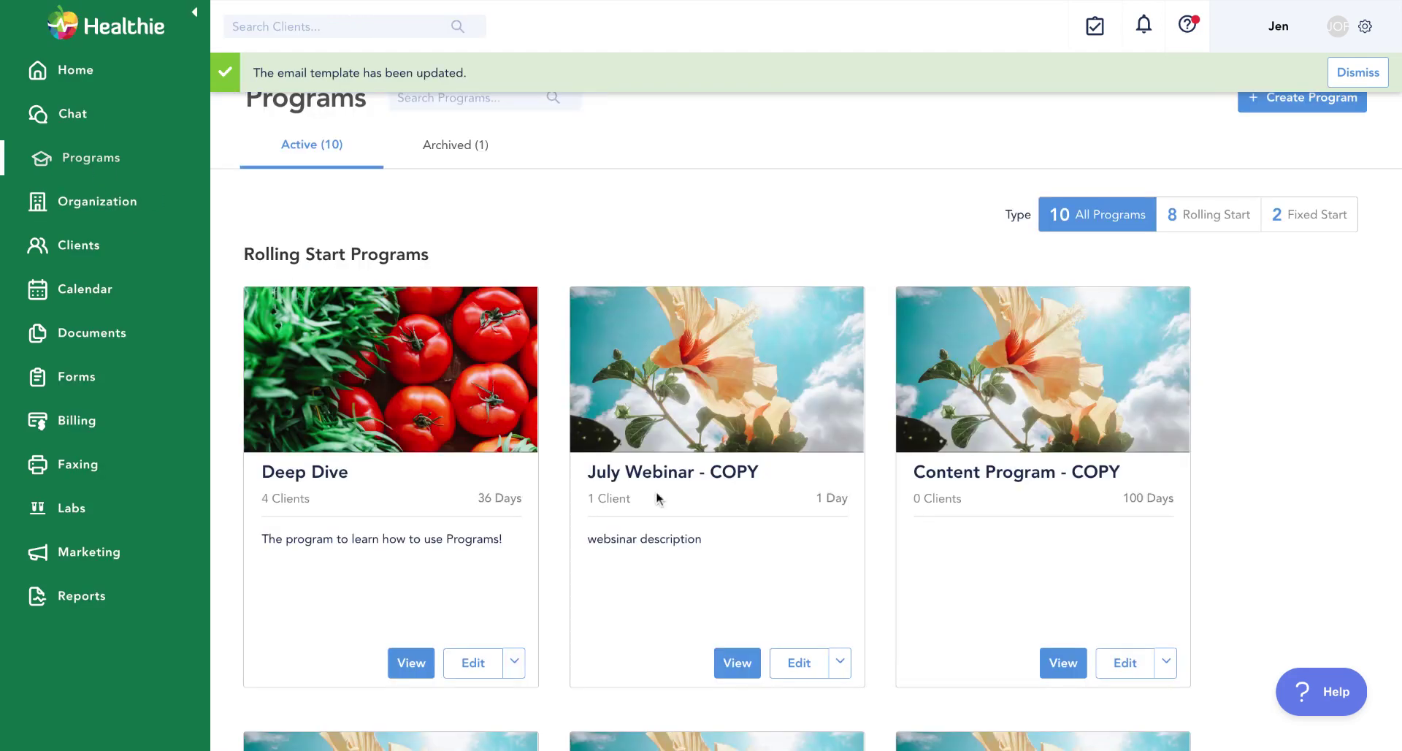
{"action": "left_click", "coordinate": [468, 668]}
{"action": "left_click", "coordinate": [774, 635]}
{"action": "scroll", "coordinate": [773, 635], "scroll_direction": "down", "scroll_amount": 14}
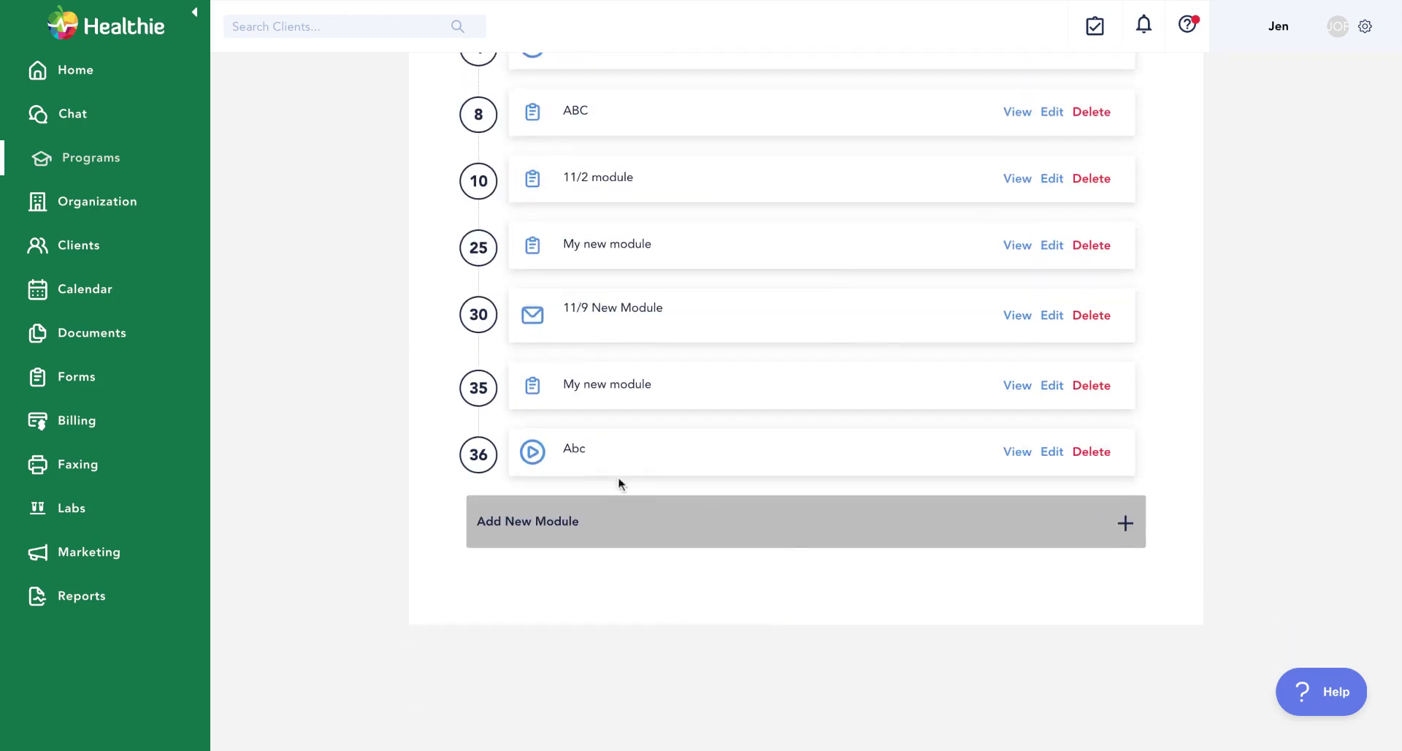
- Review the Deep Dive modules and open a blank new module form to show its completion requirement option
{"action": "scroll", "coordinate": [618, 476], "scroll_direction": "up", "scroll_amount": 1}
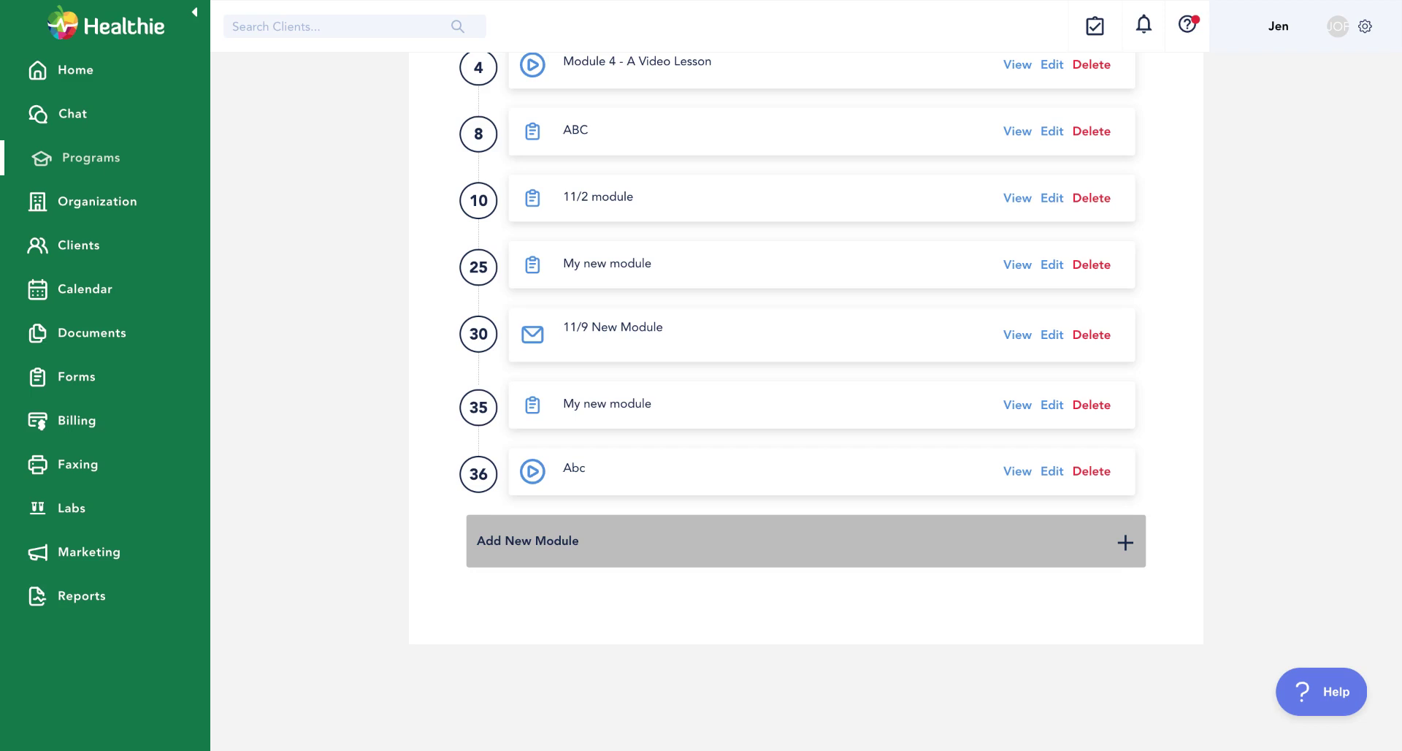
{"action": "scroll", "coordinate": [664, 369], "scroll_direction": "up", "scroll_amount": 3}
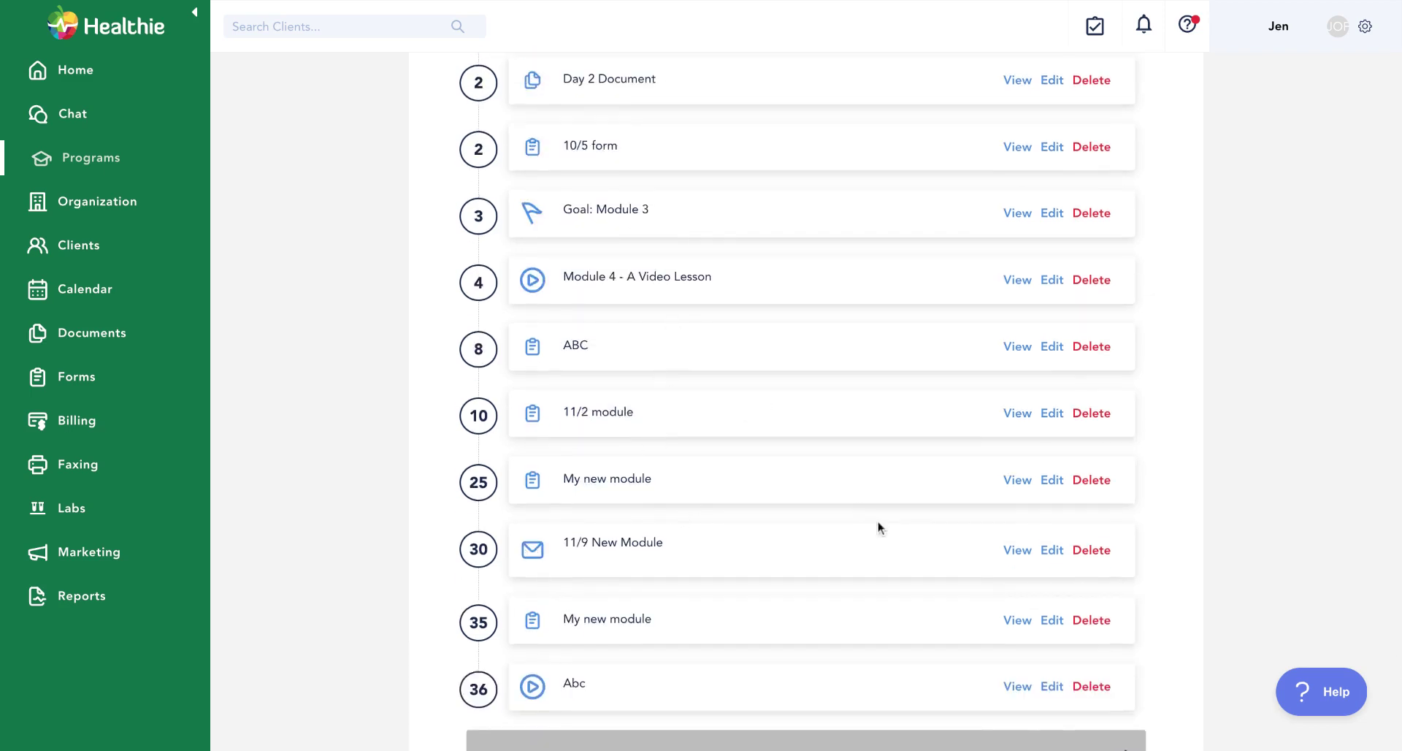
{"action": "scroll", "coordinate": [875, 522], "scroll_direction": "down", "scroll_amount": 2}
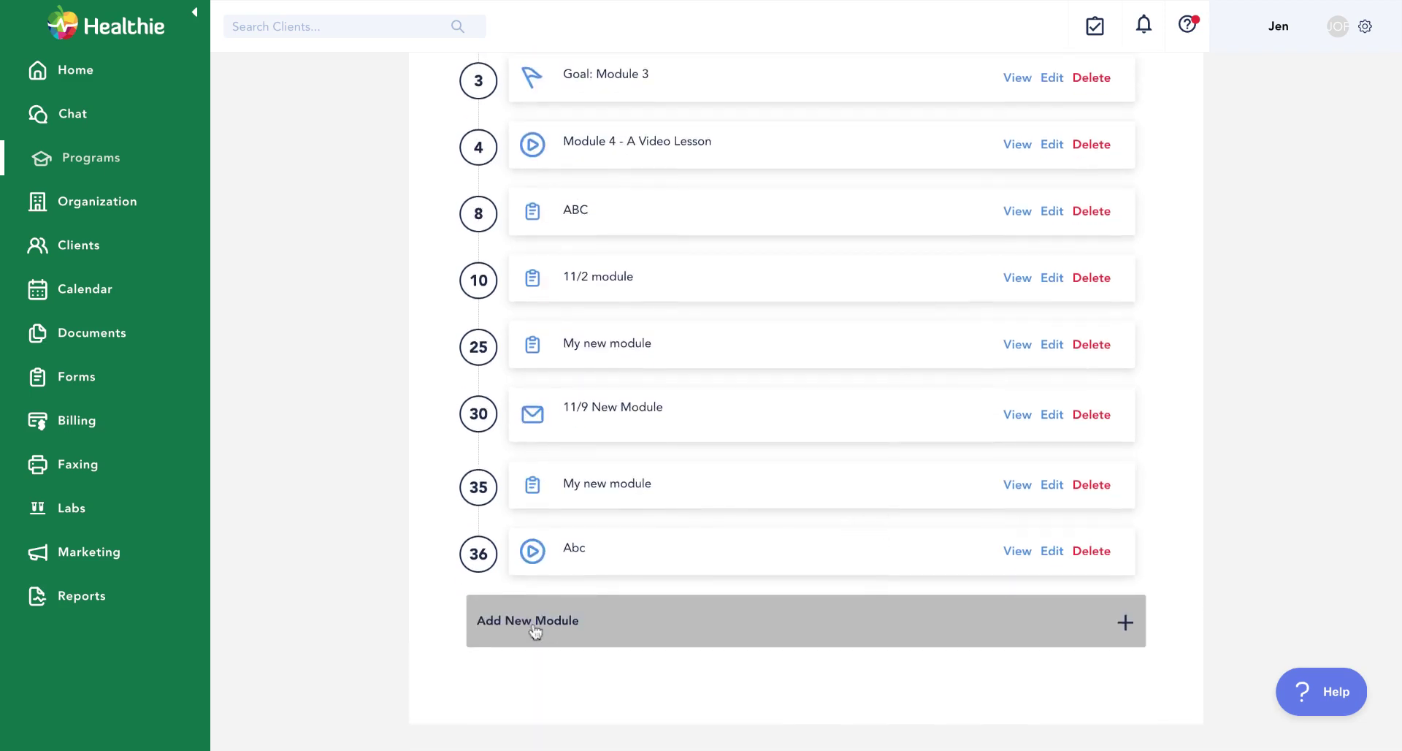
{"action": "left_click", "coordinate": [537, 630]}
{"action": "scroll", "coordinate": [534, 627], "scroll_direction": "down", "scroll_amount": 4}
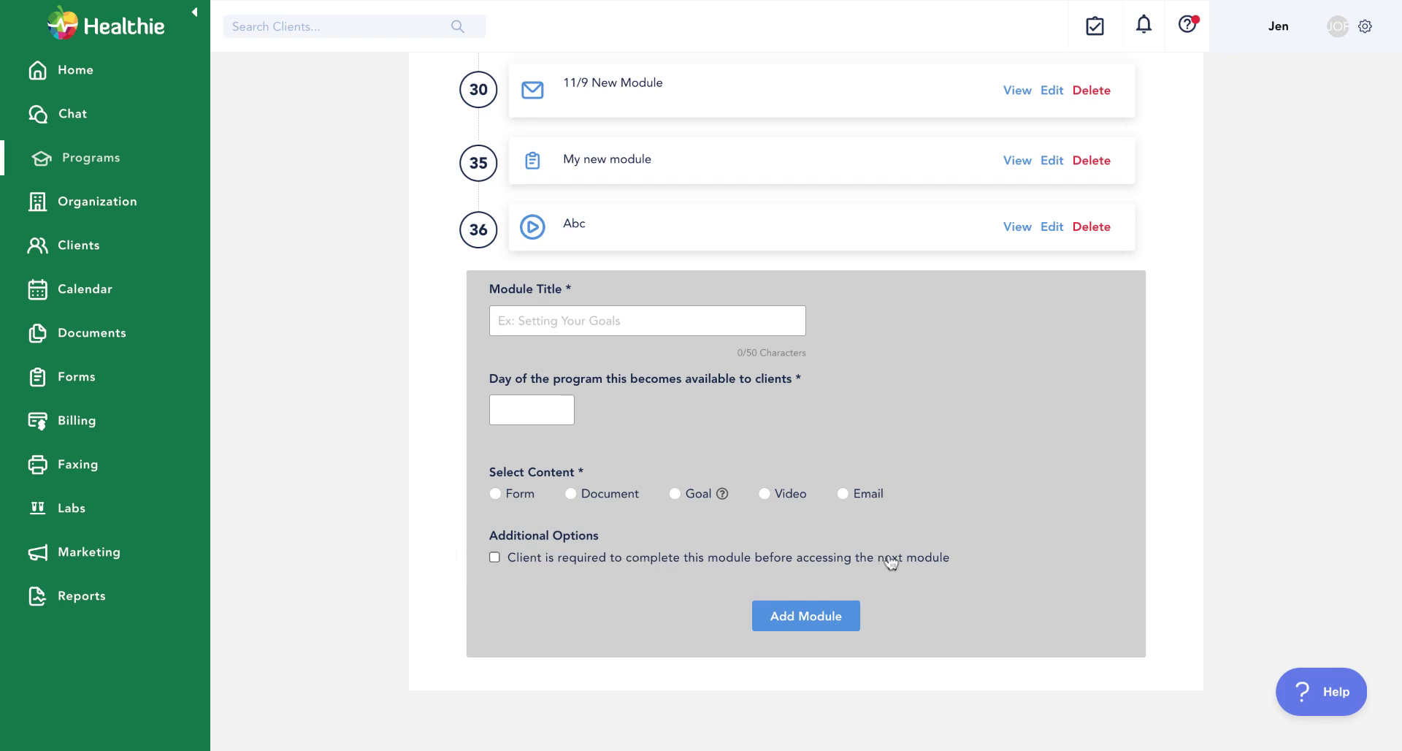
- Open the Deep Dive program's client enrollment and look through the groups and clients available to add
{"action": "scroll", "coordinate": [891, 562], "scroll_direction": "up", "scroll_amount": 10}
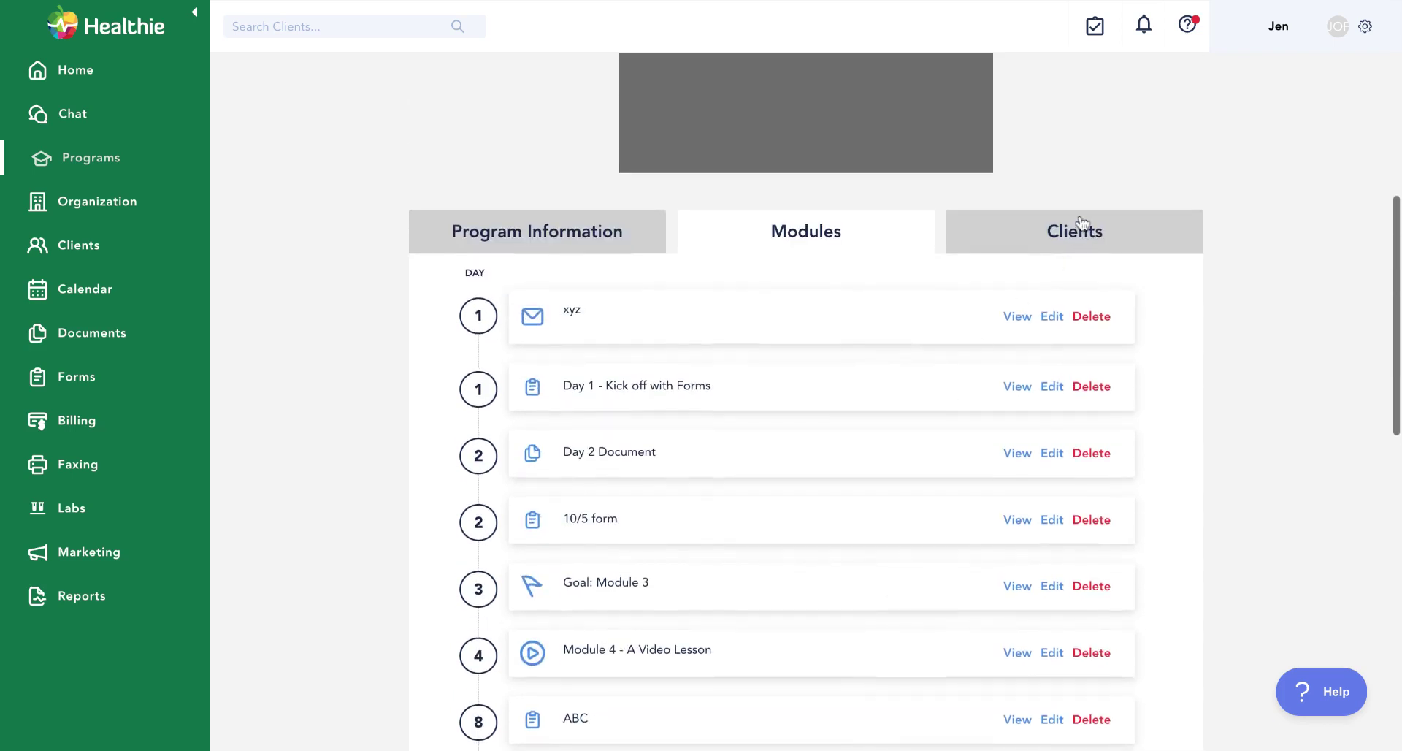
{"action": "left_click", "coordinate": [1066, 233]}
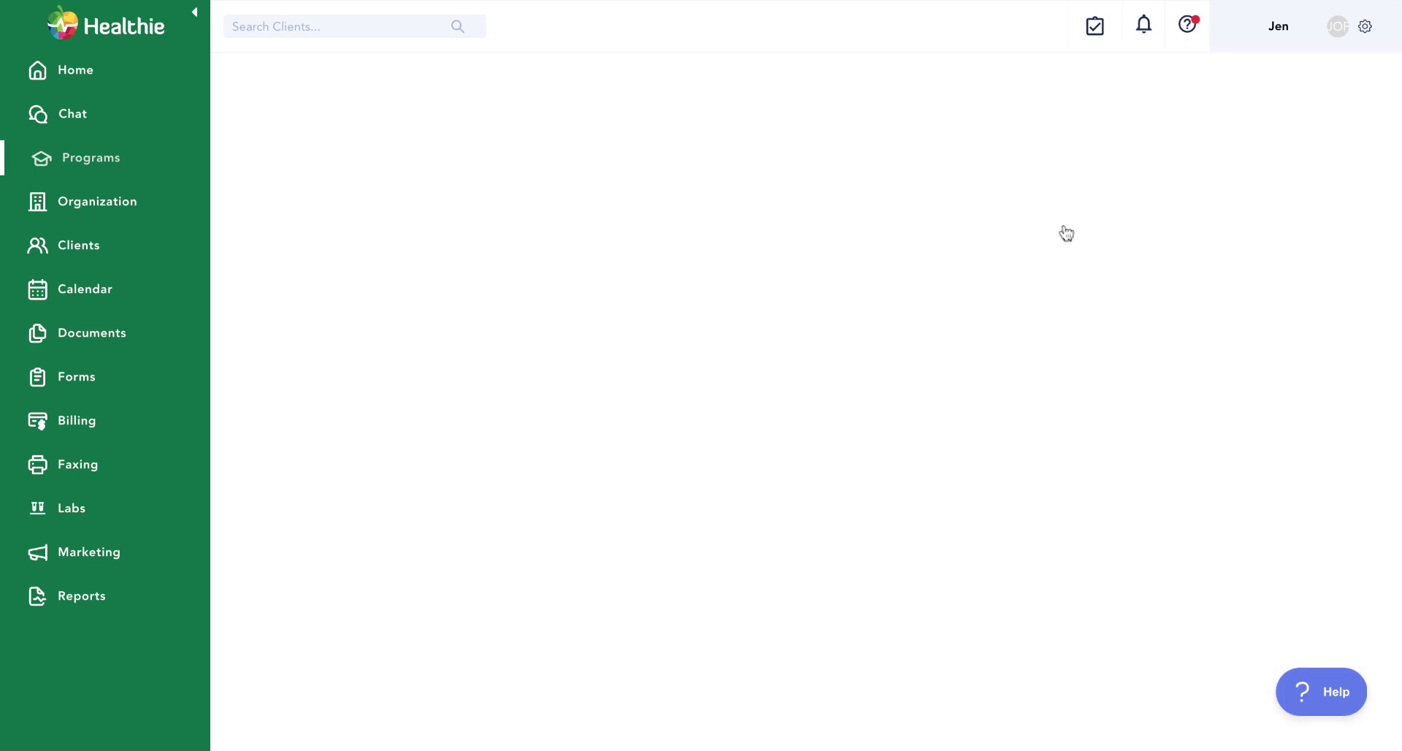
{"action": "scroll", "coordinate": [881, 522], "scroll_direction": "down", "scroll_amount": 5}
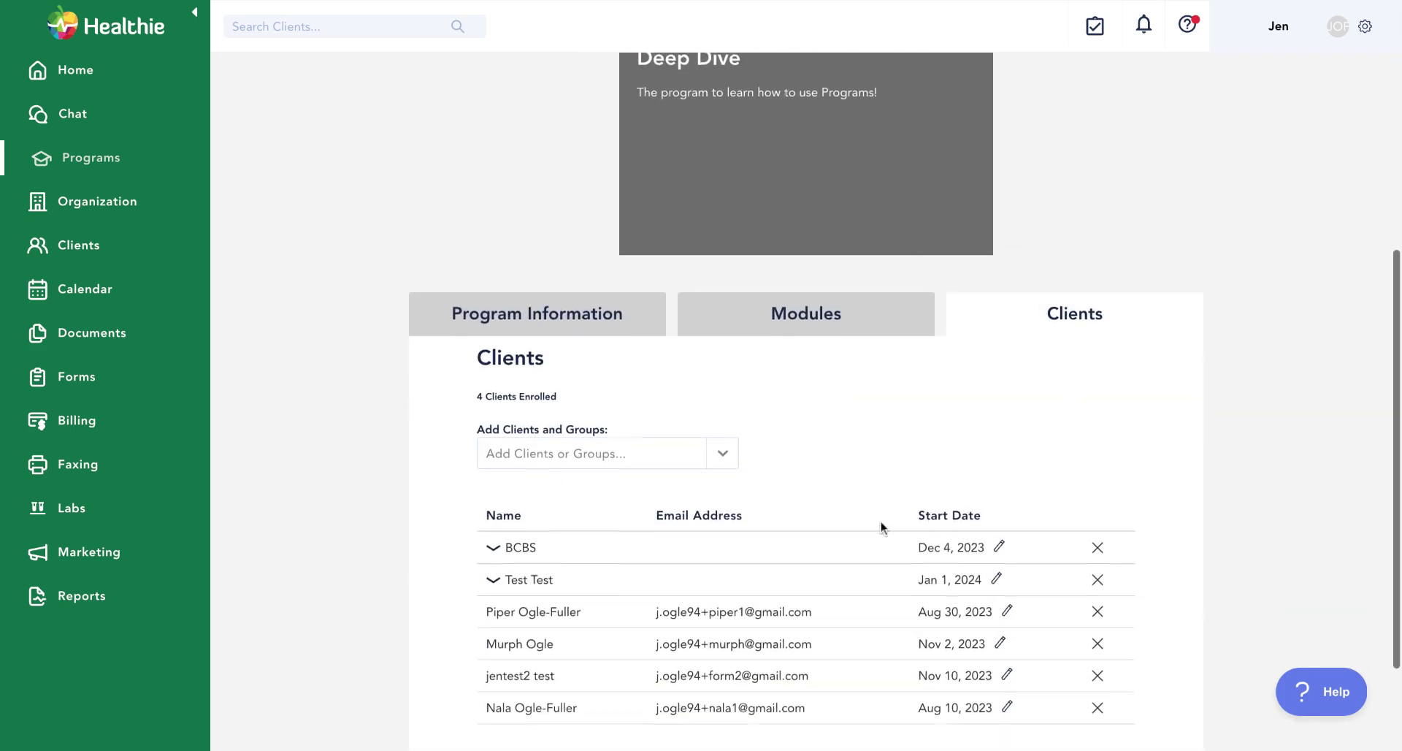
{"action": "scroll", "coordinate": [881, 522], "scroll_direction": "down", "scroll_amount": 1}
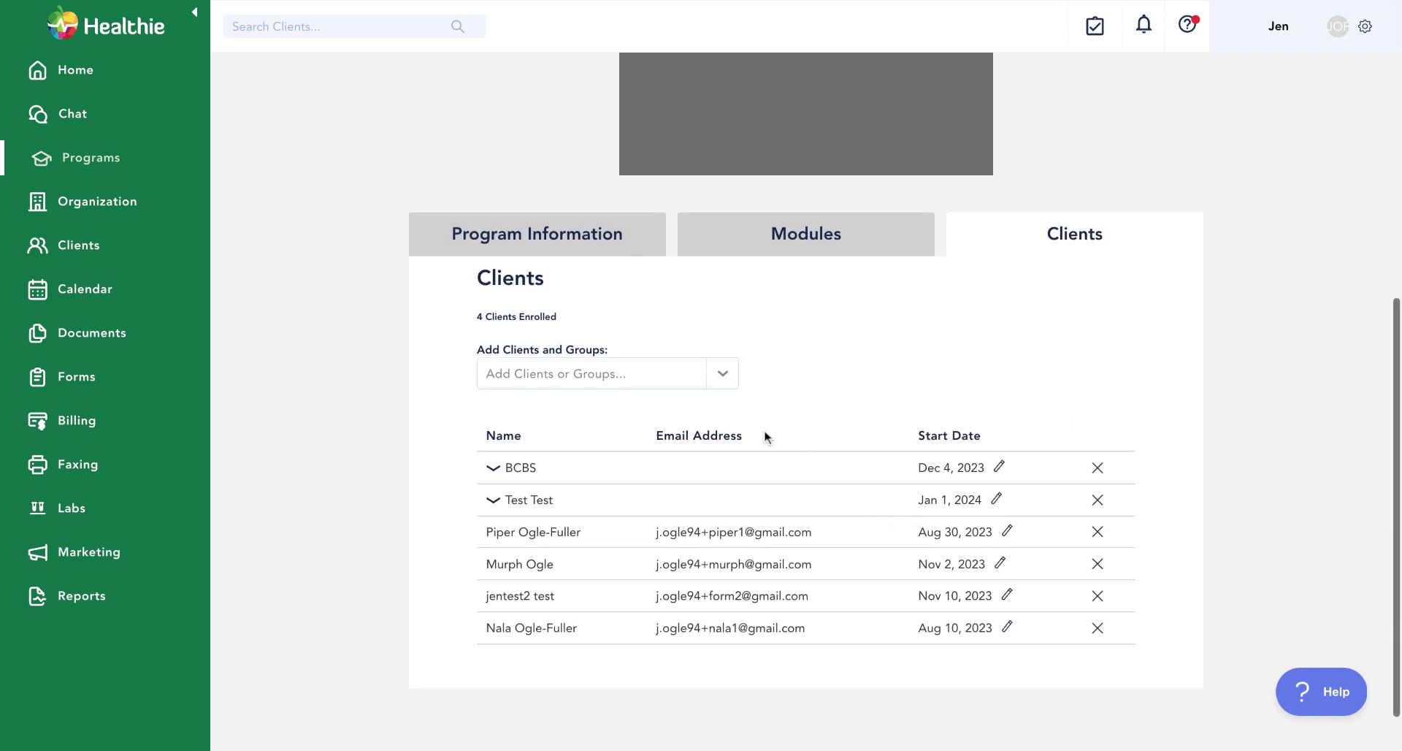
{"action": "left_click", "coordinate": [732, 380]}
{"action": "scroll", "coordinate": [594, 551], "scroll_direction": "down", "scroll_amount": 5}
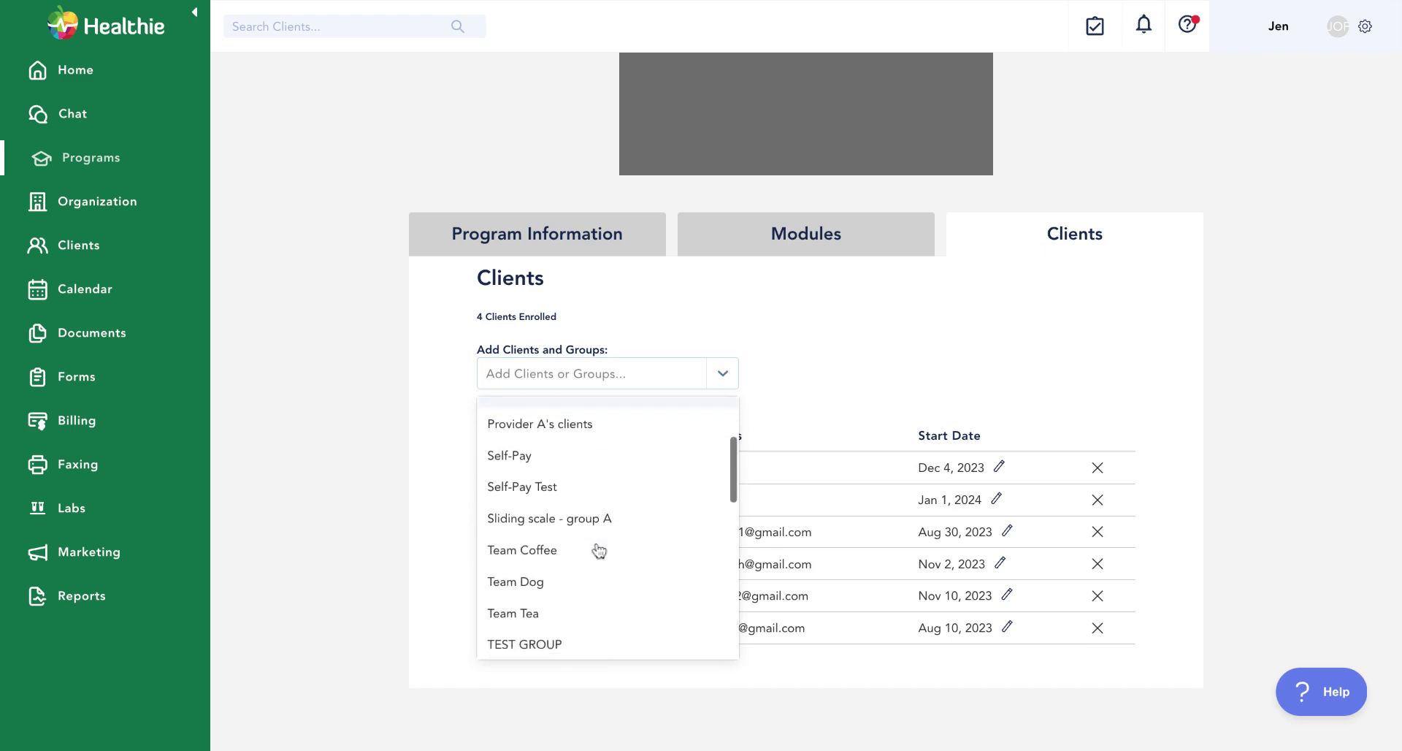
{"action": "scroll", "coordinate": [598, 557], "scroll_direction": "down", "scroll_amount": 1}
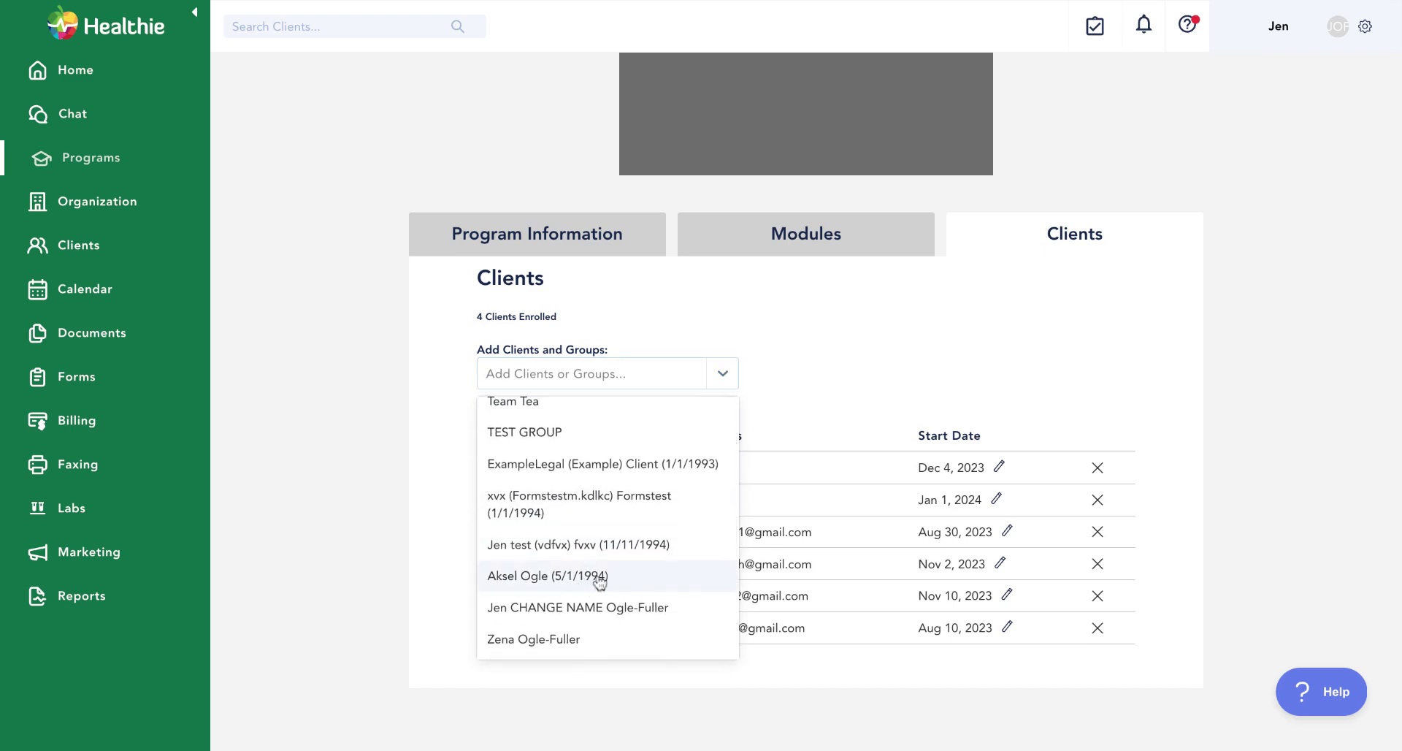
{"action": "left_click", "coordinate": [817, 415]}
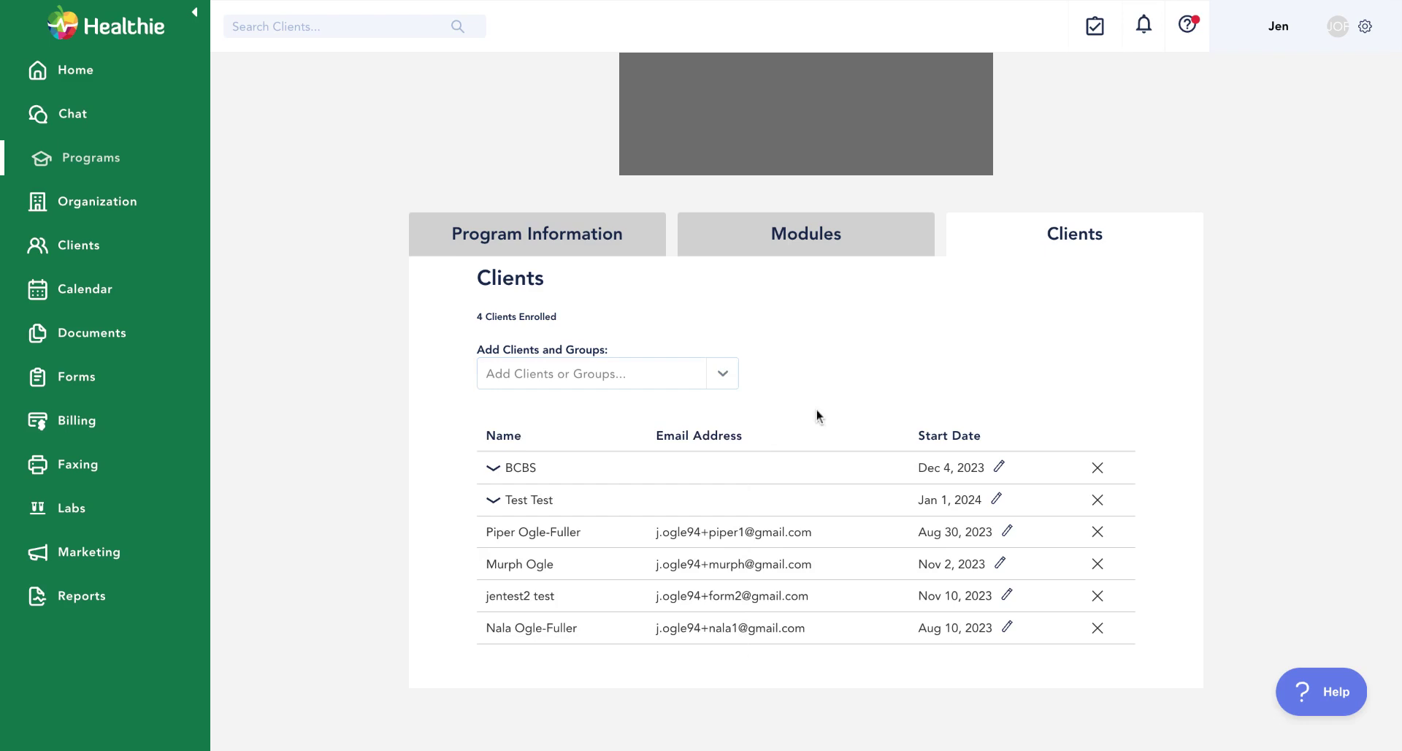
- Select the individual test client from the available clients and groups for enrollment in Deep Dive
{"action": "left_click", "coordinate": [627, 375]}
{"action": "scroll", "coordinate": [582, 566], "scroll_direction": "down", "scroll_amount": 2}
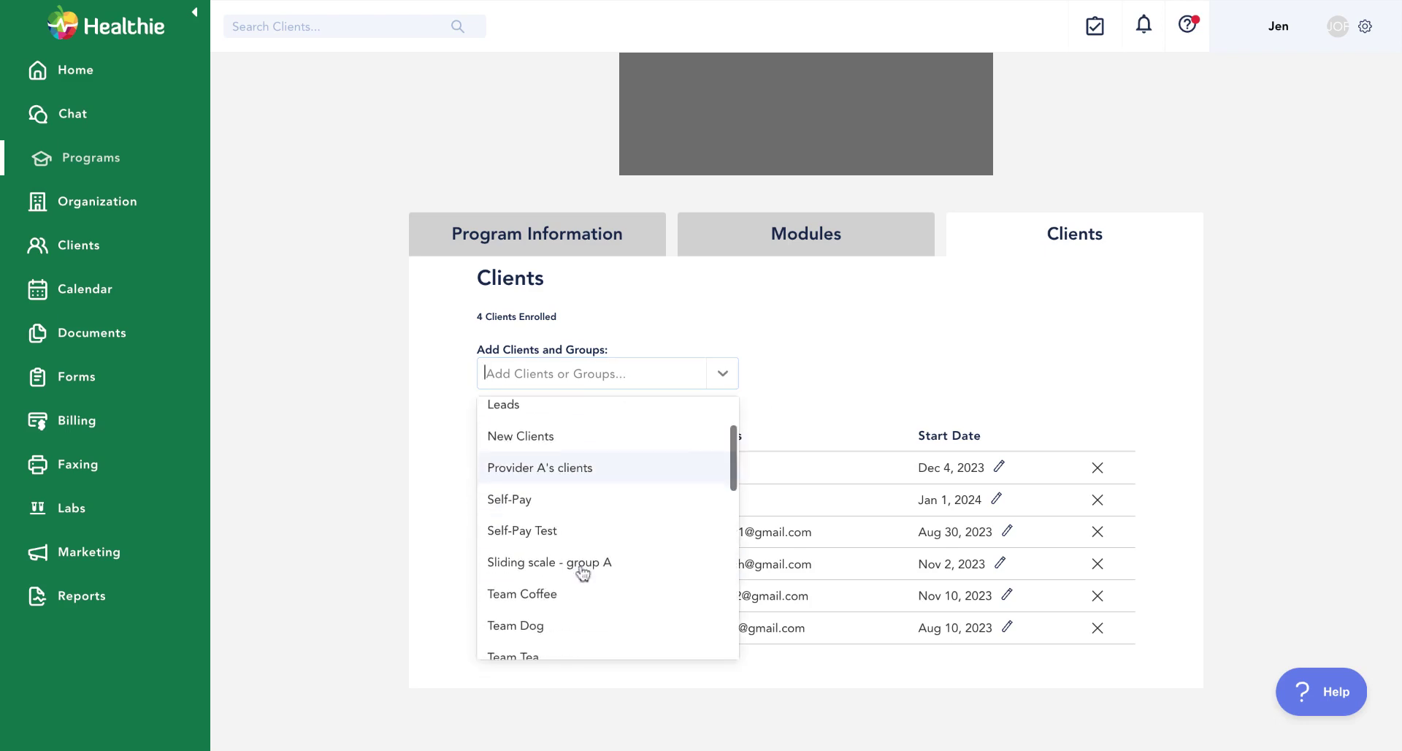
{"action": "scroll", "coordinate": [582, 572], "scroll_direction": "down", "scroll_amount": 4}
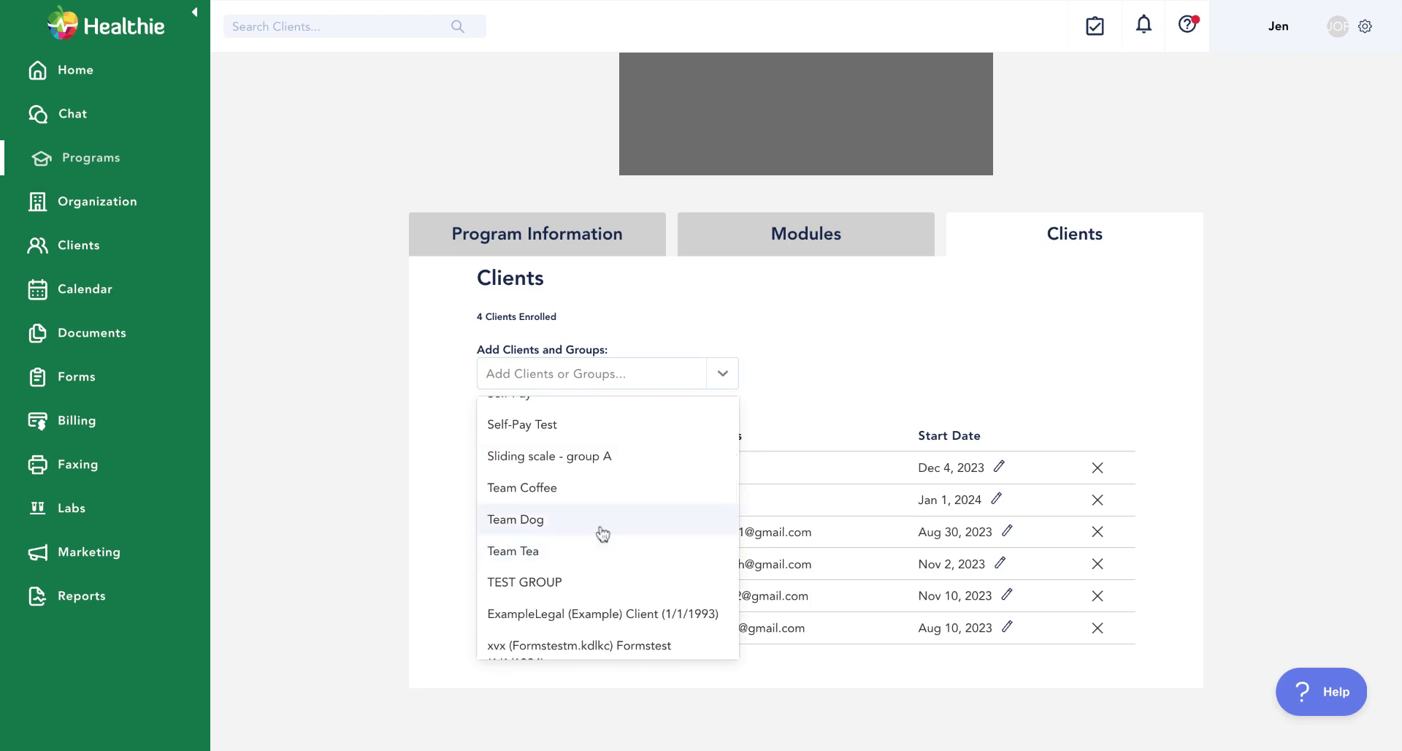
{"action": "scroll", "coordinate": [601, 534], "scroll_direction": "down", "scroll_amount": 1}
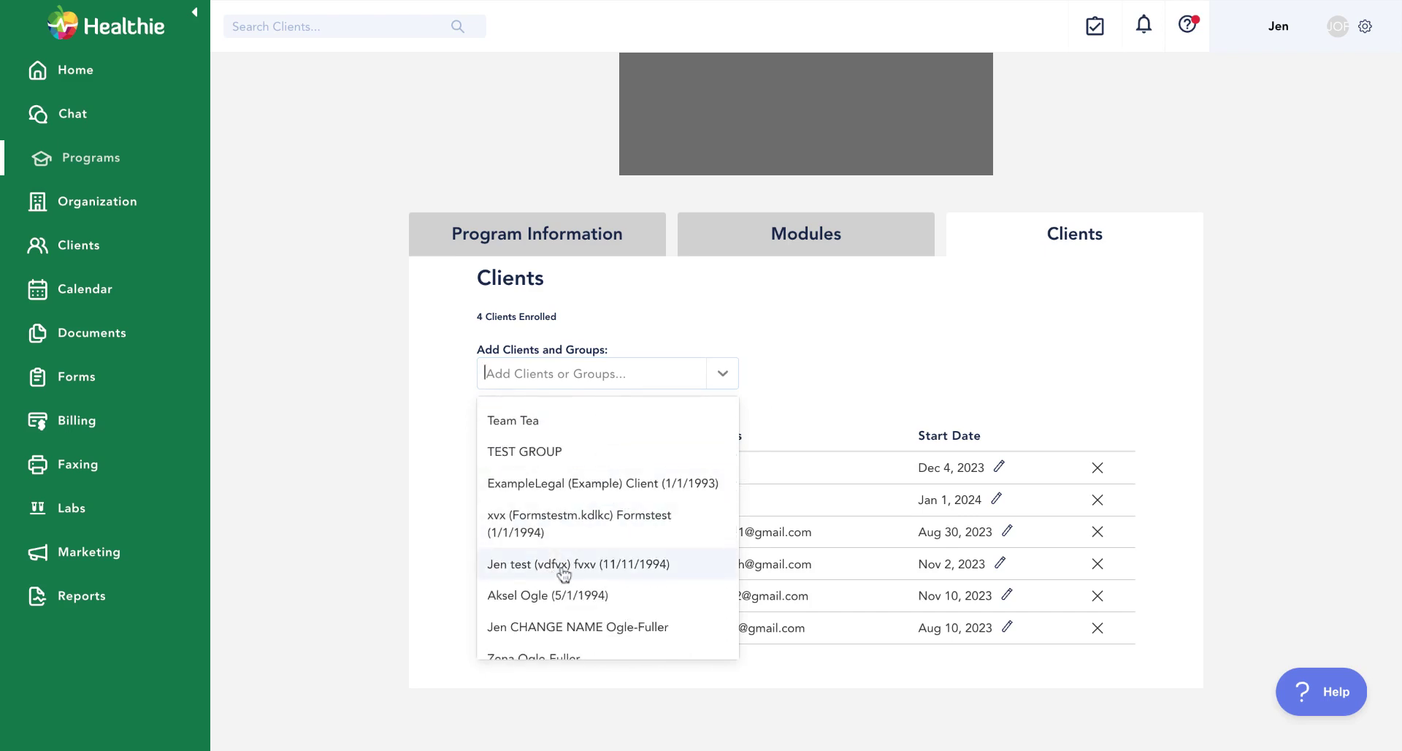
{"action": "scroll", "coordinate": [563, 574], "scroll_direction": "down", "scroll_amount": 2}
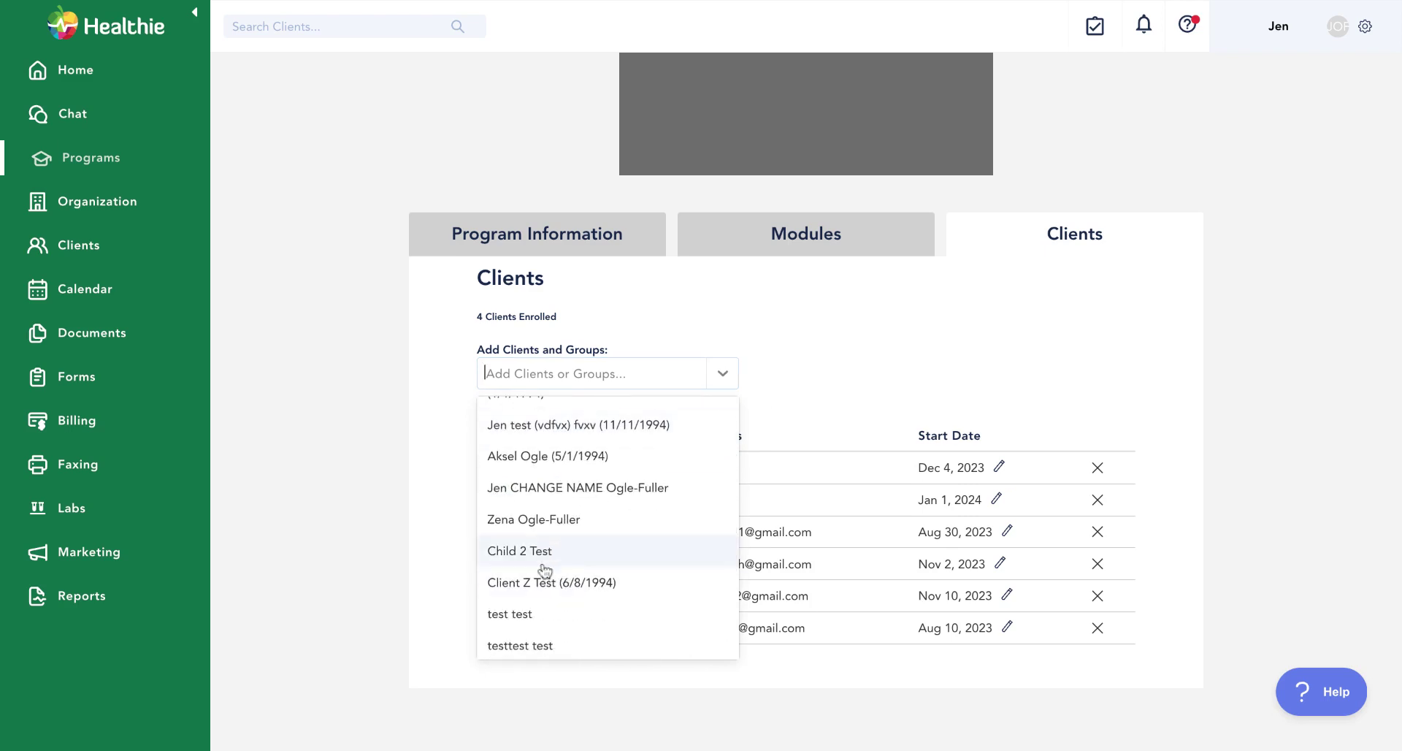
{"action": "left_click", "coordinate": [540, 615]}
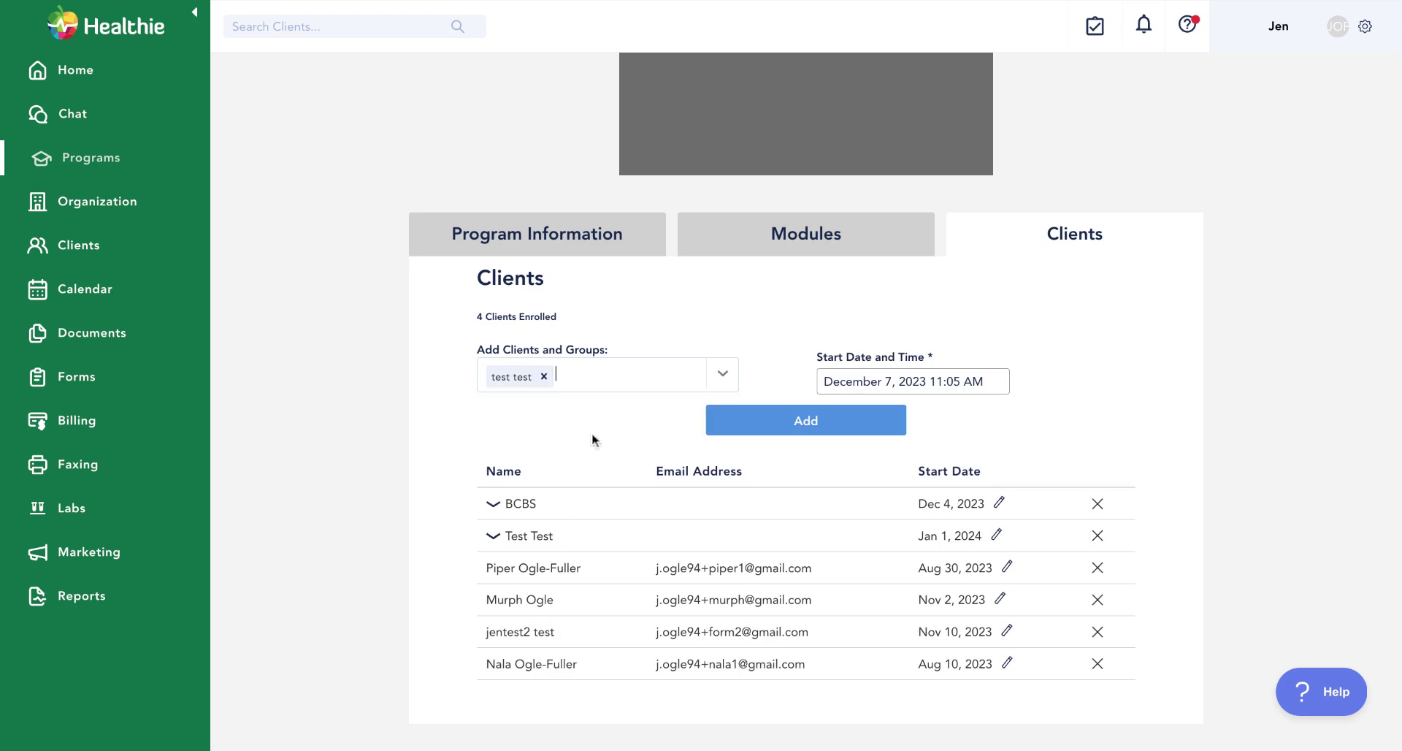
- Set the selected client's program start date to December 29, 2023, keeping the 11:05 AM time
{"action": "left_click", "coordinate": [889, 383]}
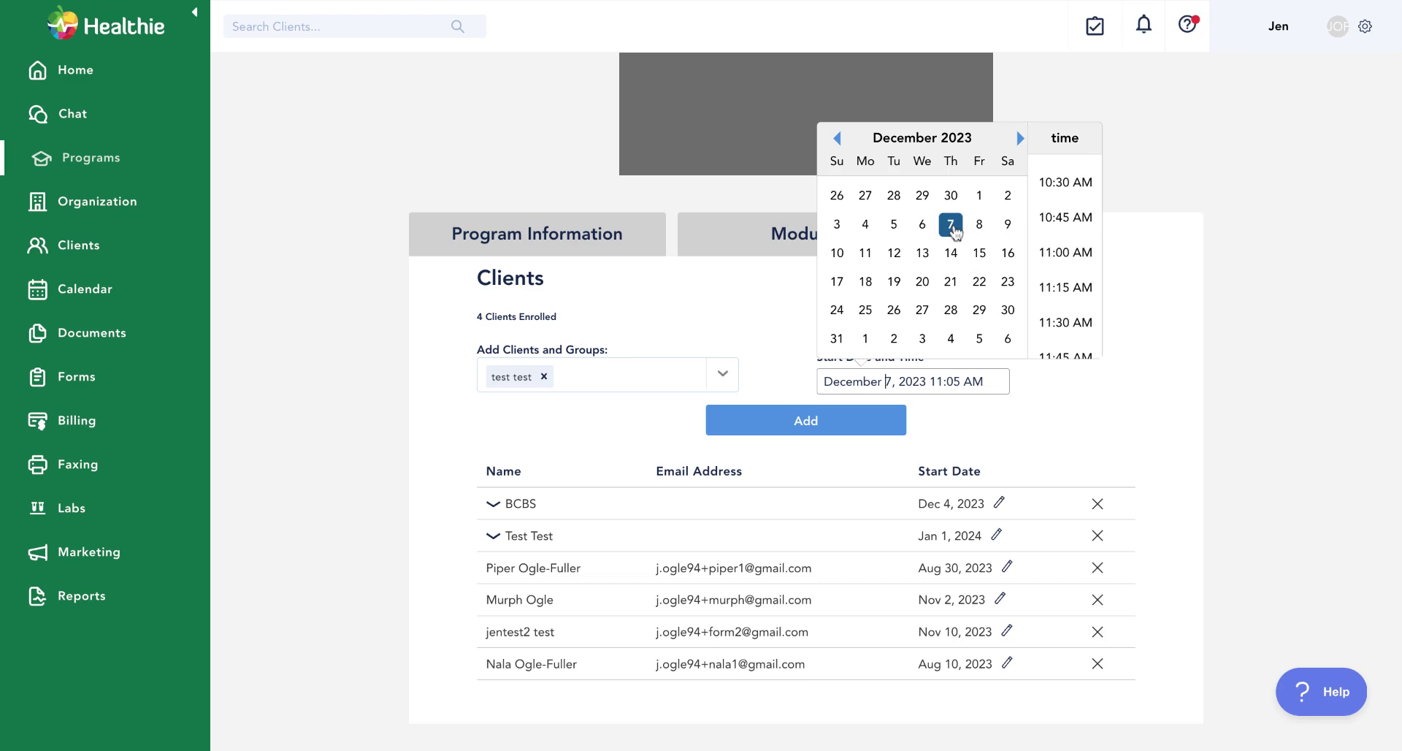
{"action": "left_click", "coordinate": [867, 315]}
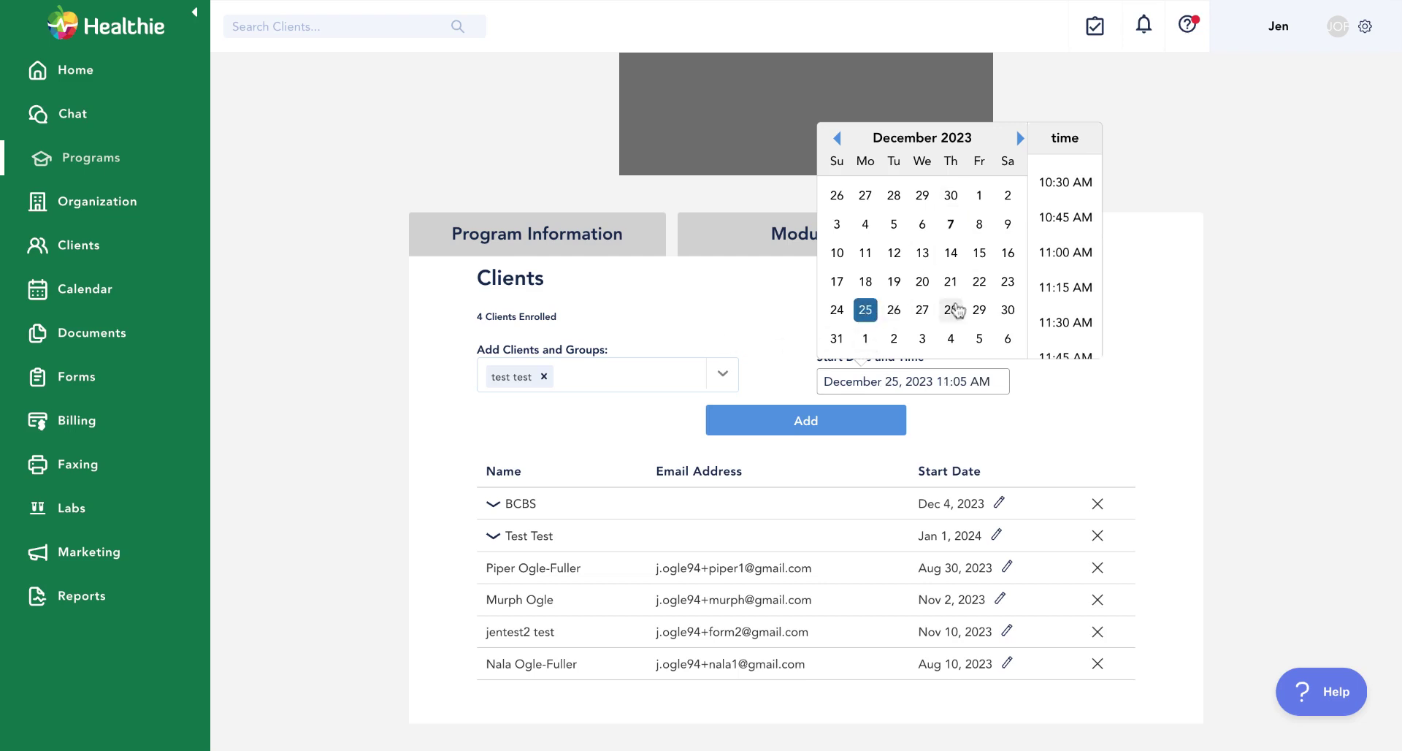
{"action": "left_click", "coordinate": [979, 313]}
{"action": "left_click", "coordinate": [740, 350]}
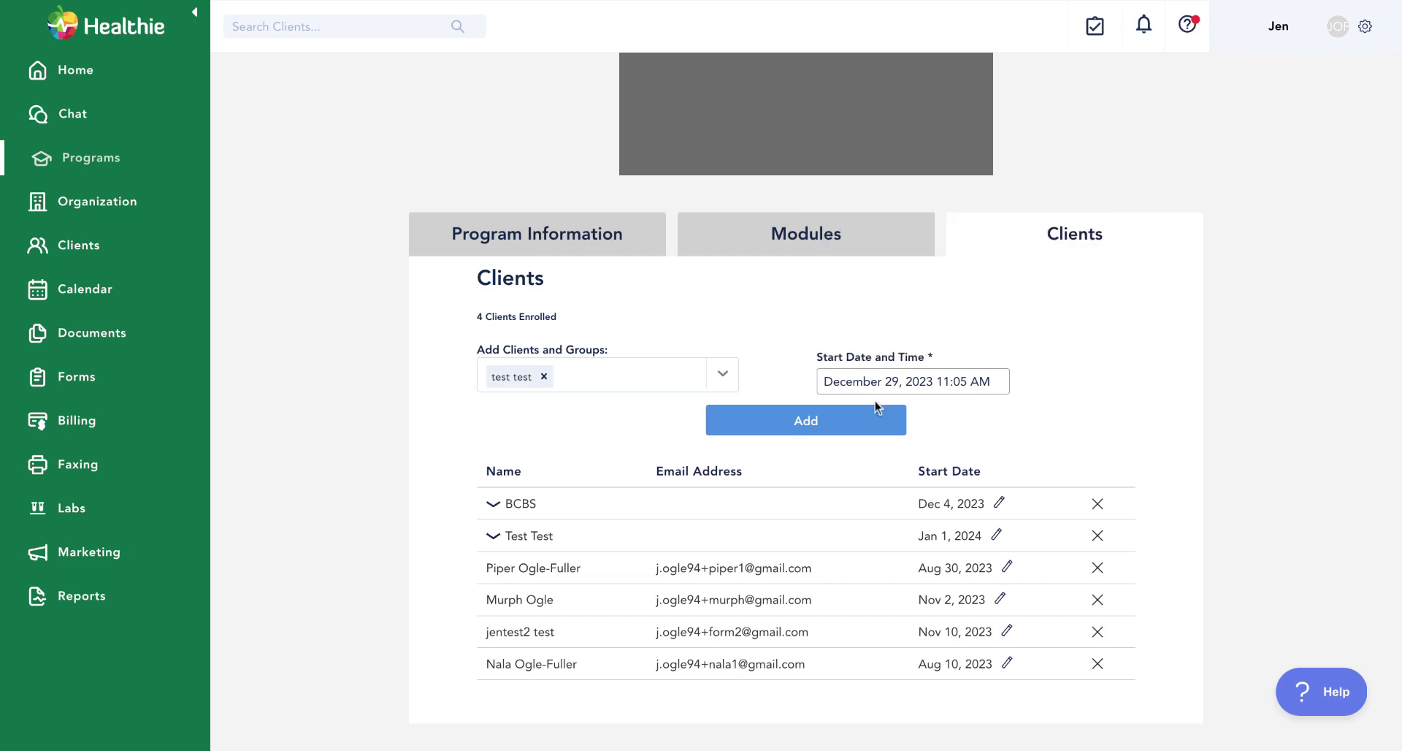
- Add the selected test client to the Deep Dive program and remove that client from the enrollment list again
{"action": "scroll", "coordinate": [926, 416], "scroll_direction": "down", "scroll_amount": 1}
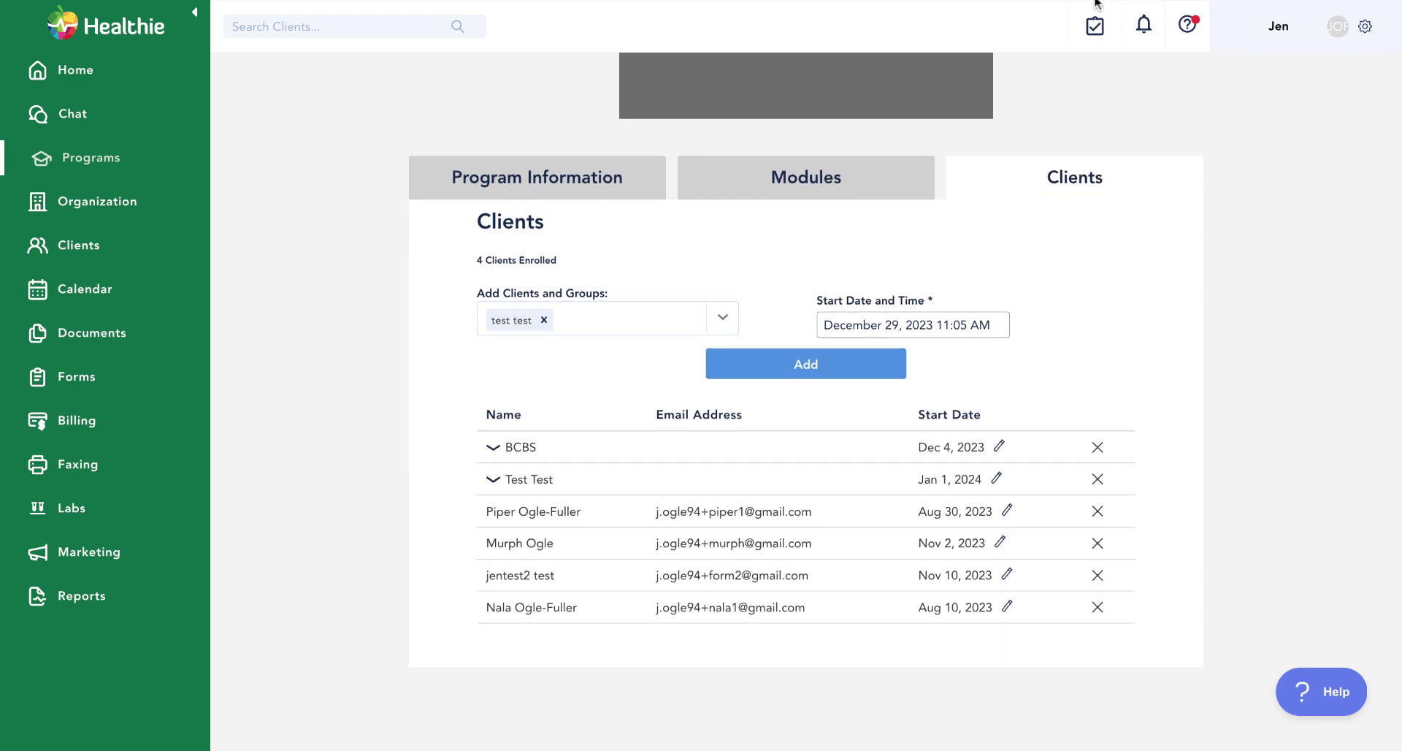
{"action": "left_click", "coordinate": [817, 355]}
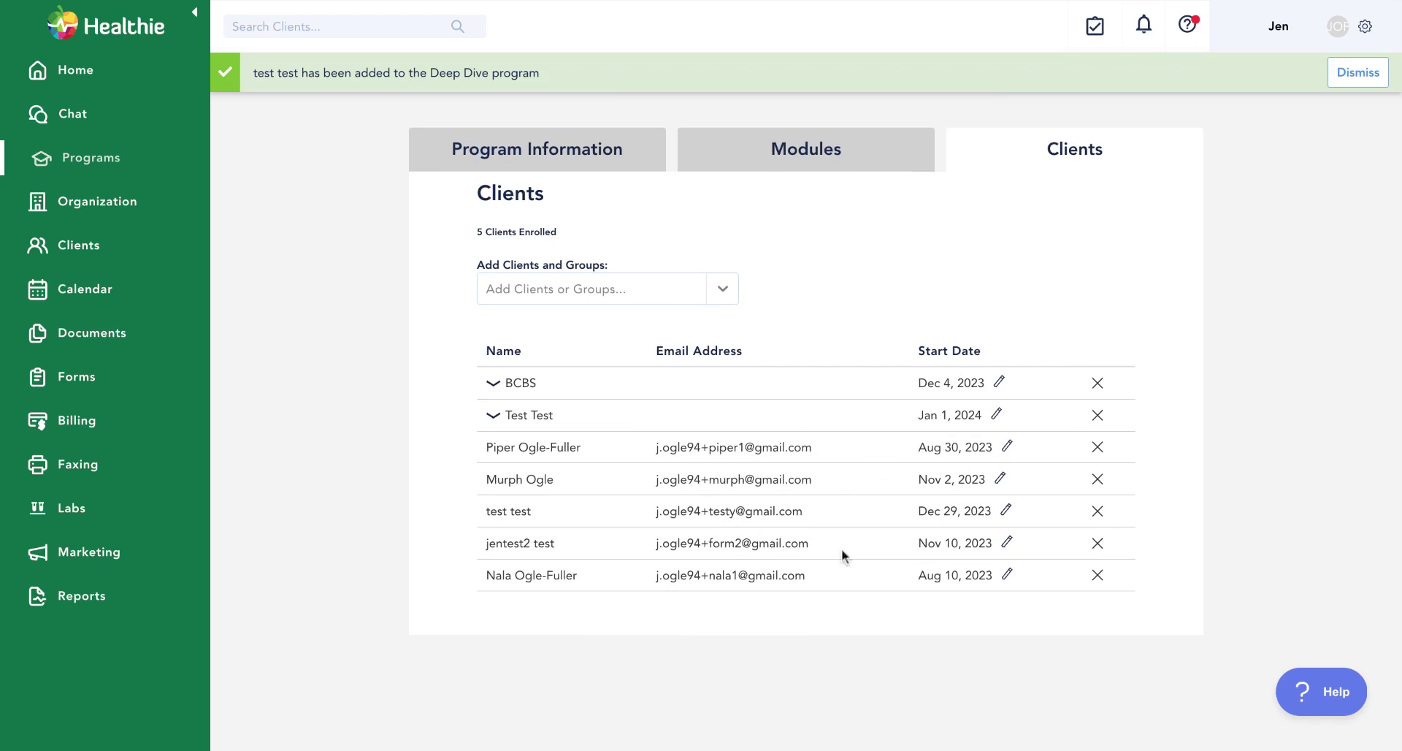
{"action": "left_click", "coordinate": [1098, 512]}
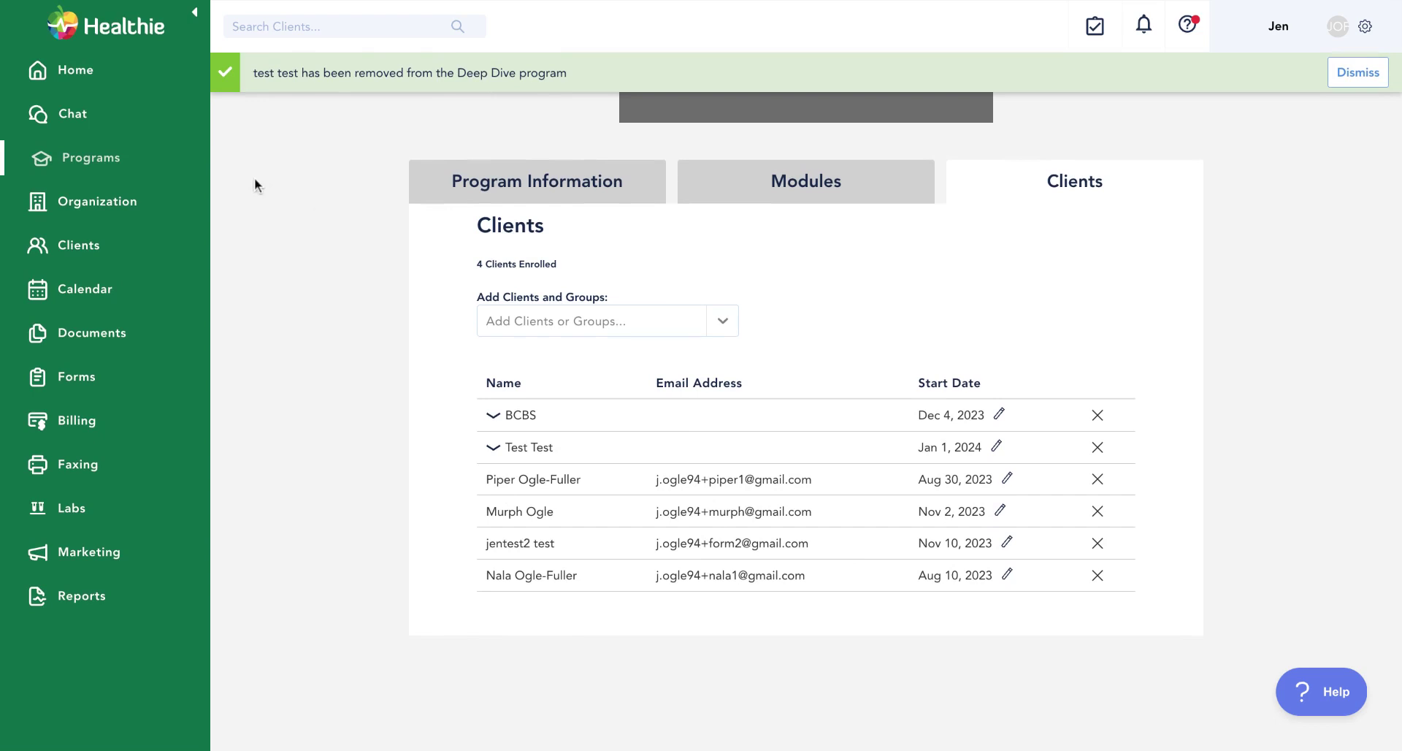
- Return to the programs list, open the billing section's client packages and look through the active packages
{"action": "left_click", "coordinate": [110, 167]}
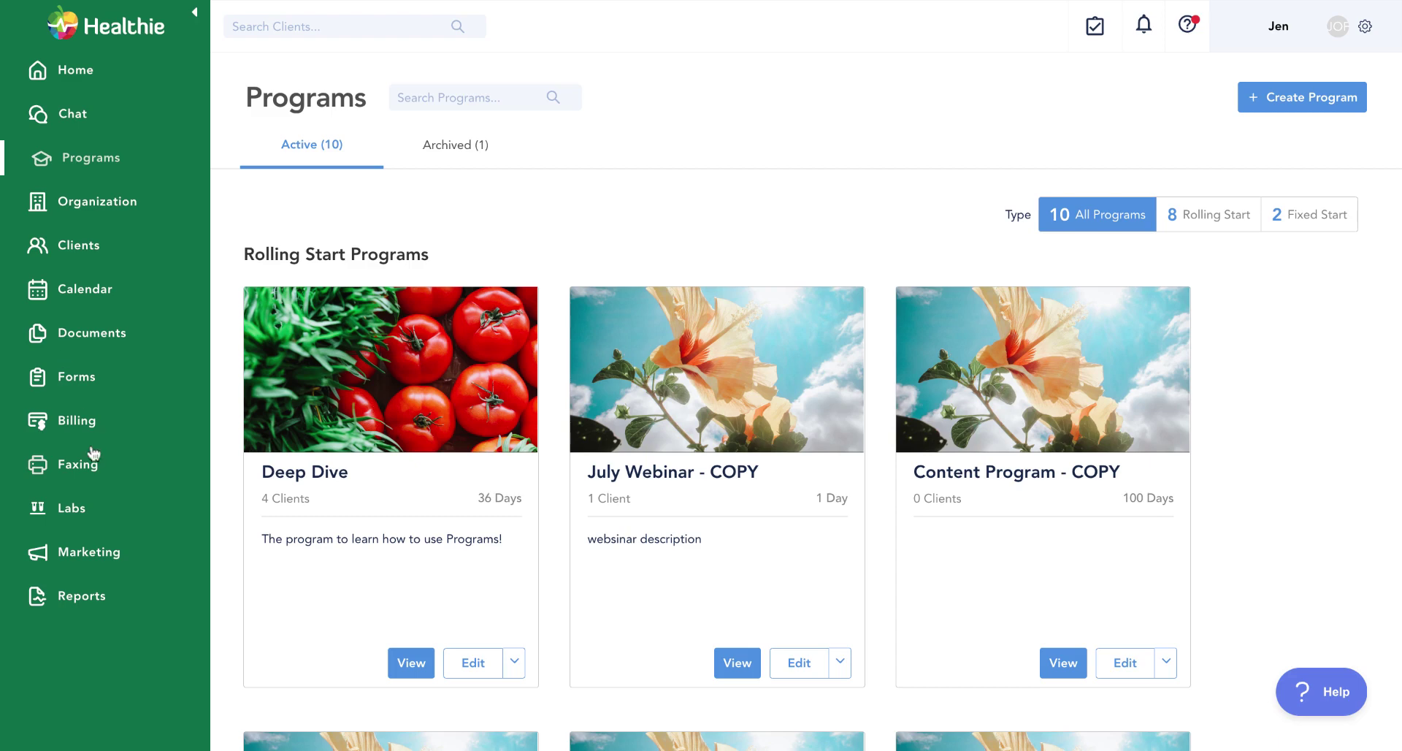
{"action": "left_click", "coordinate": [86, 426]}
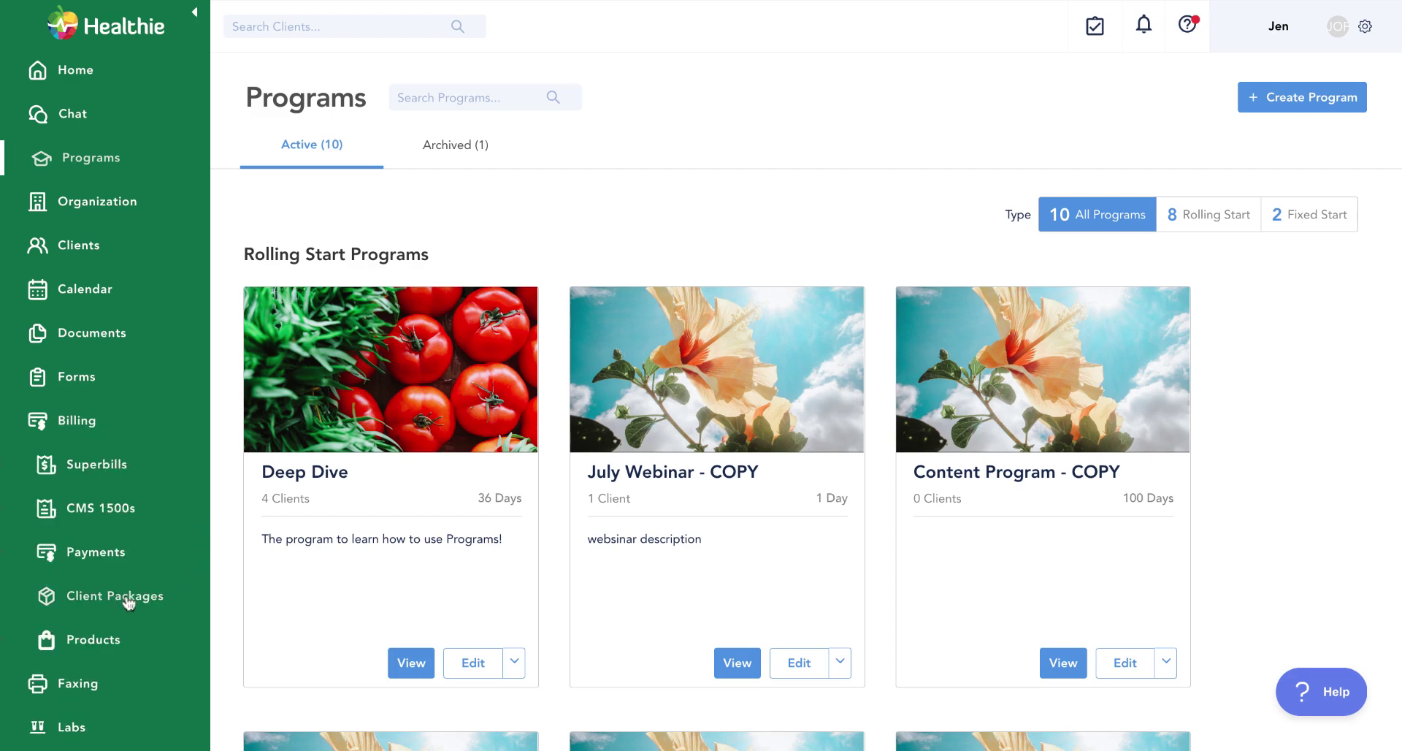
{"action": "left_click", "coordinate": [124, 599]}
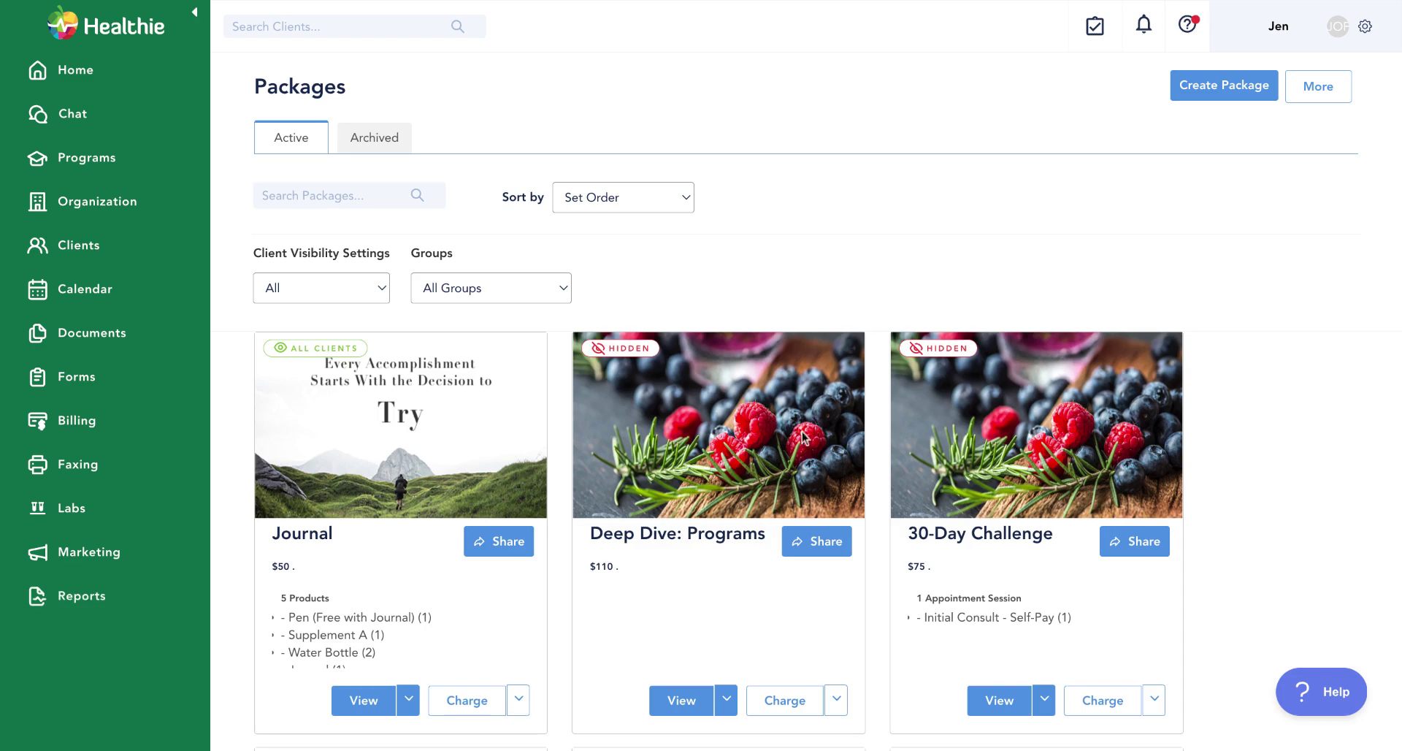
{"action": "scroll", "coordinate": [851, 222], "scroll_direction": "down", "scroll_amount": 1}
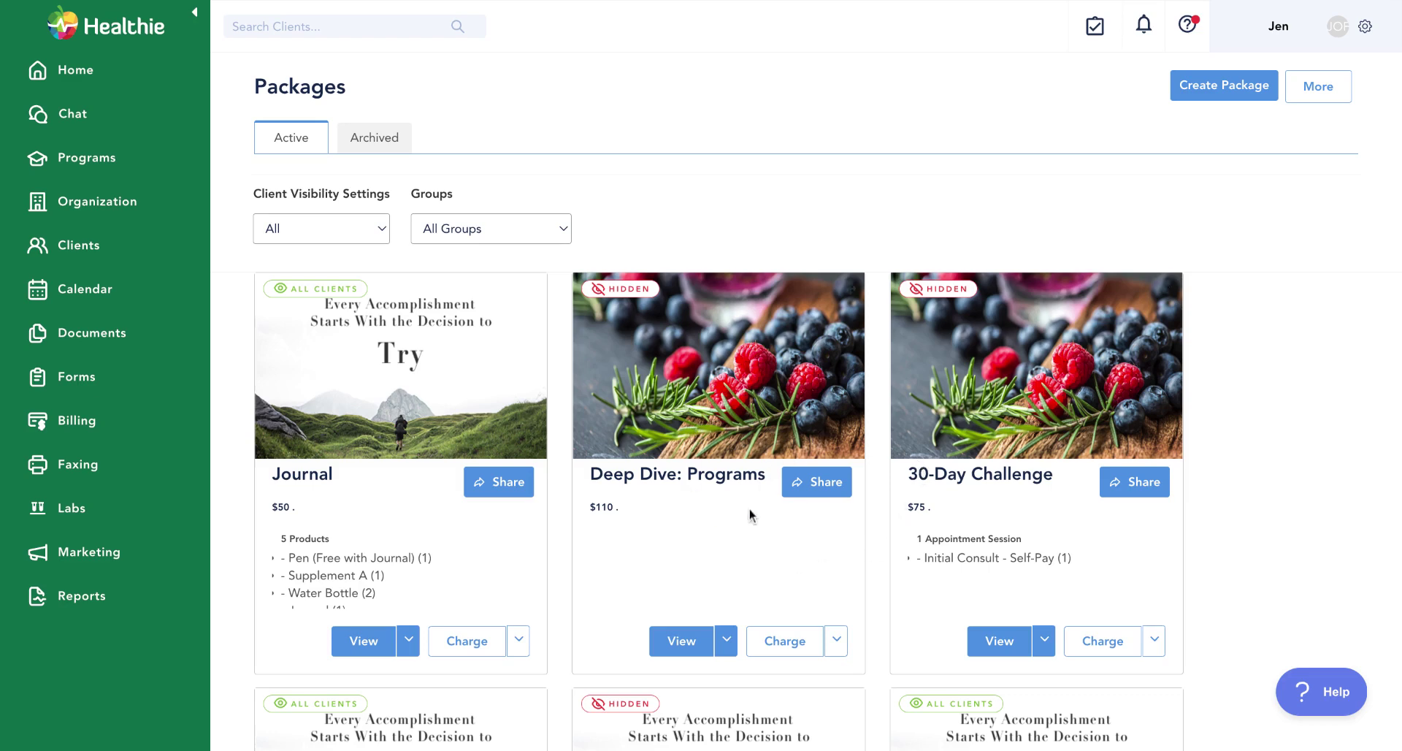
{"action": "scroll", "coordinate": [640, 494], "scroll_direction": "down", "scroll_amount": 1}
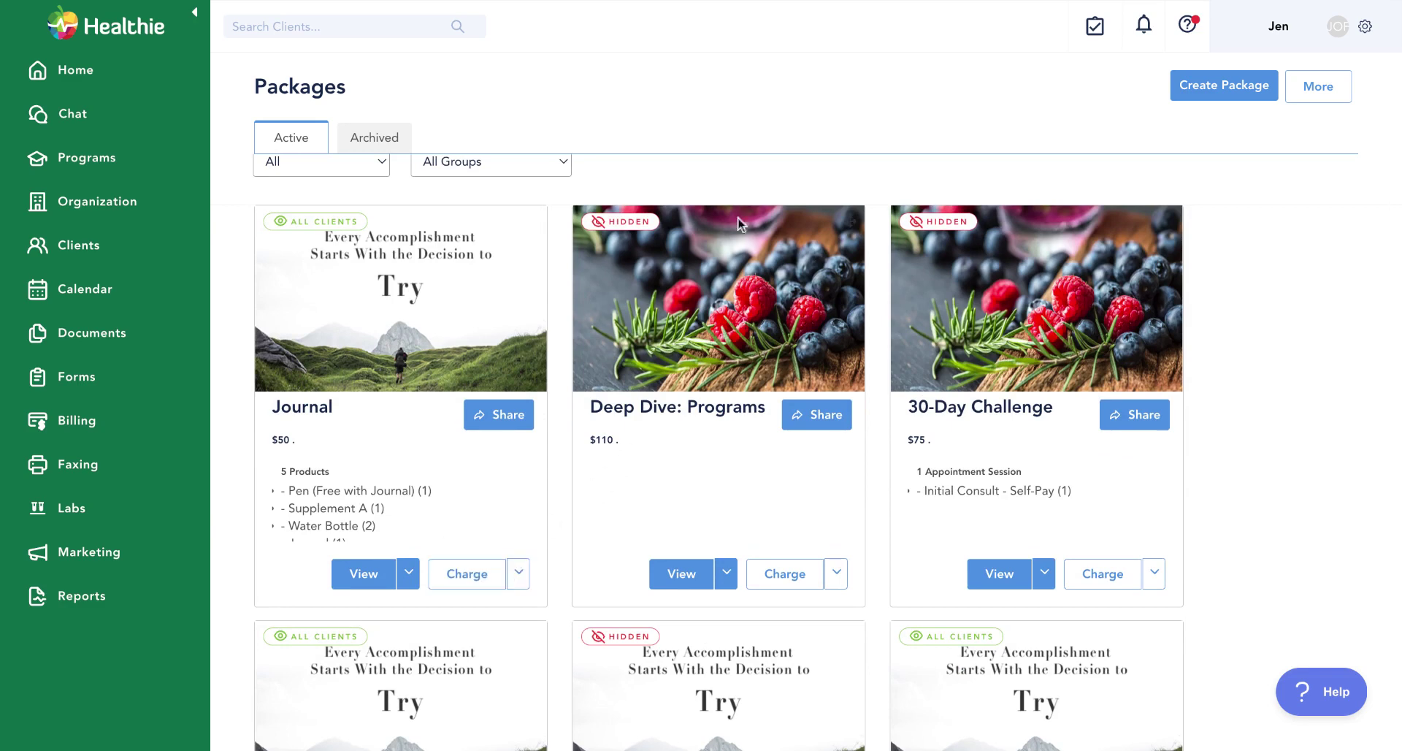
{"action": "scroll", "coordinate": [414, 468], "scroll_direction": "down", "scroll_amount": 2}
{"action": "scroll", "coordinate": [543, 391], "scroll_direction": "down", "scroll_amount": 1}
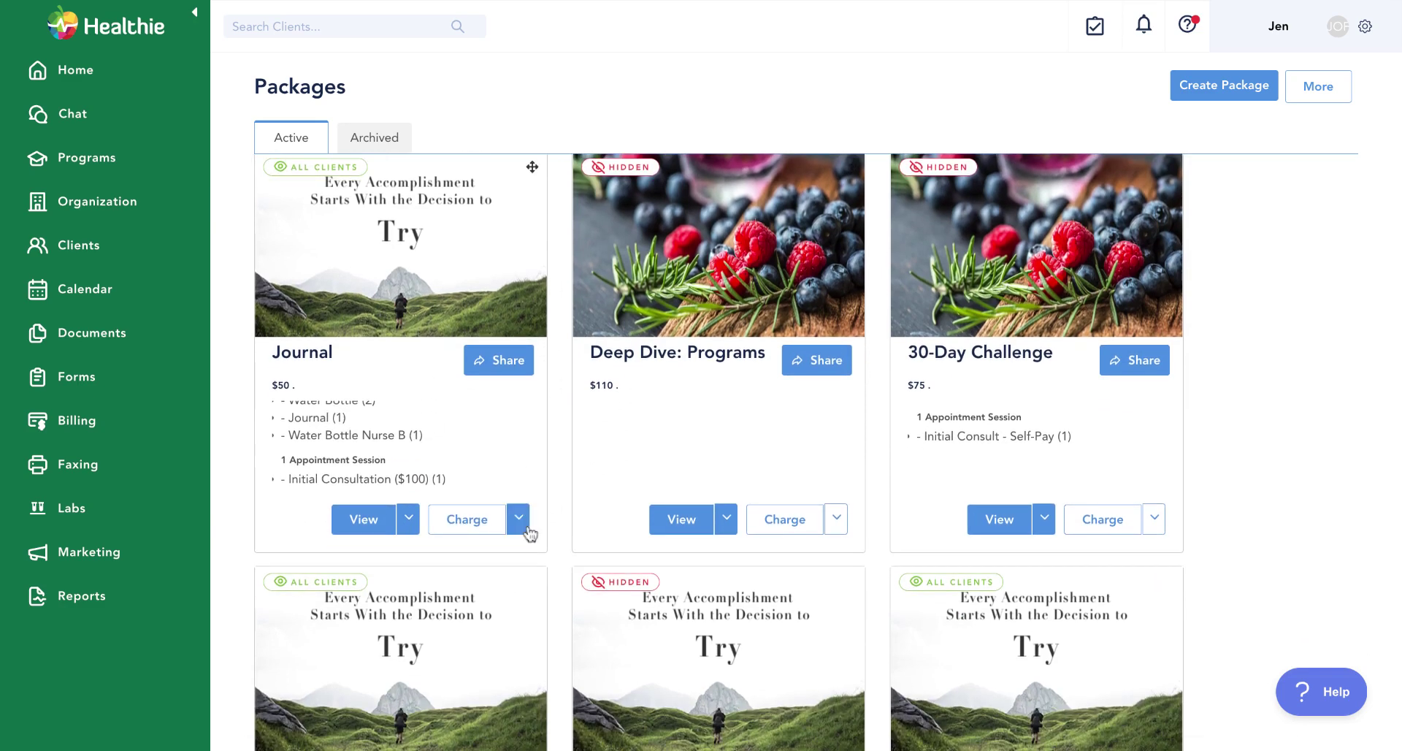
- Examine the Journal package's management options and its charge and payment request options, and look over the neighbouring packages
{"action": "left_click", "coordinate": [409, 519]}
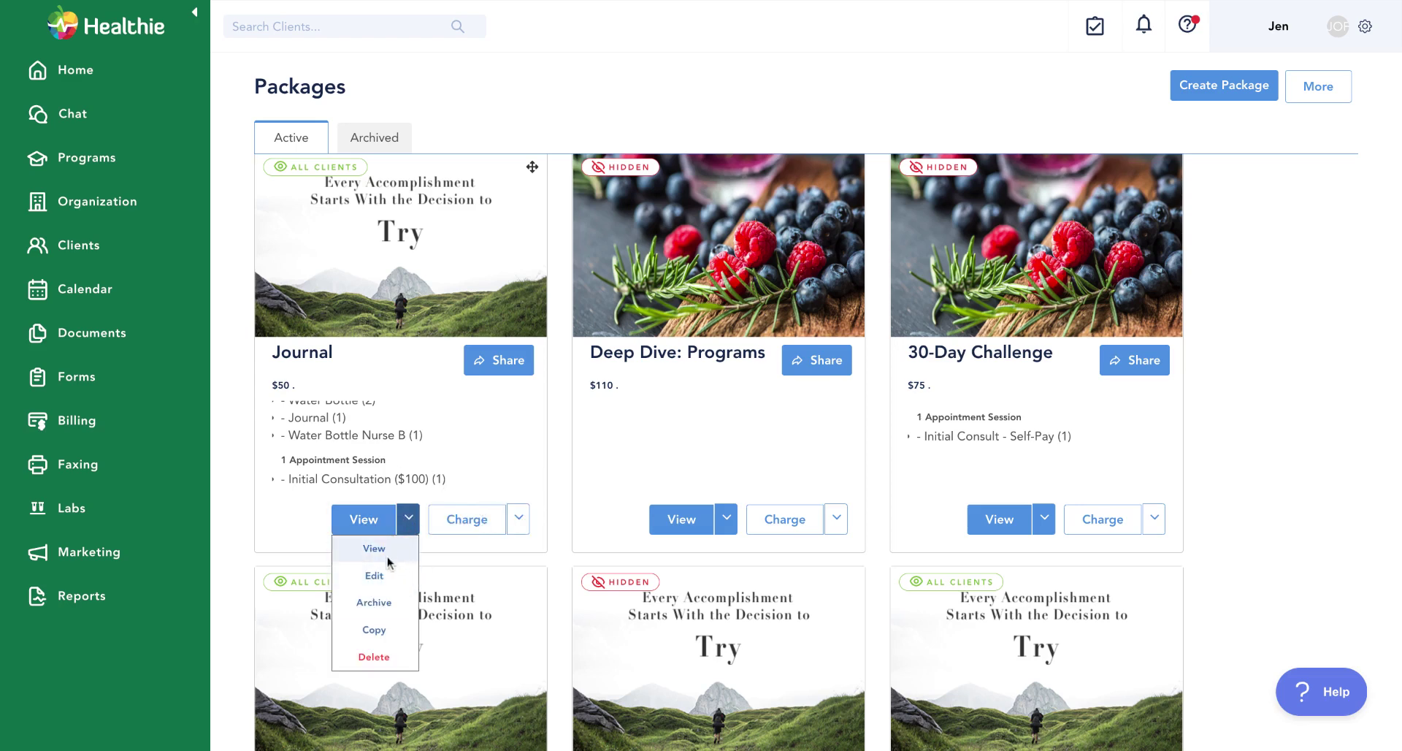
{"action": "left_click", "coordinate": [555, 449]}
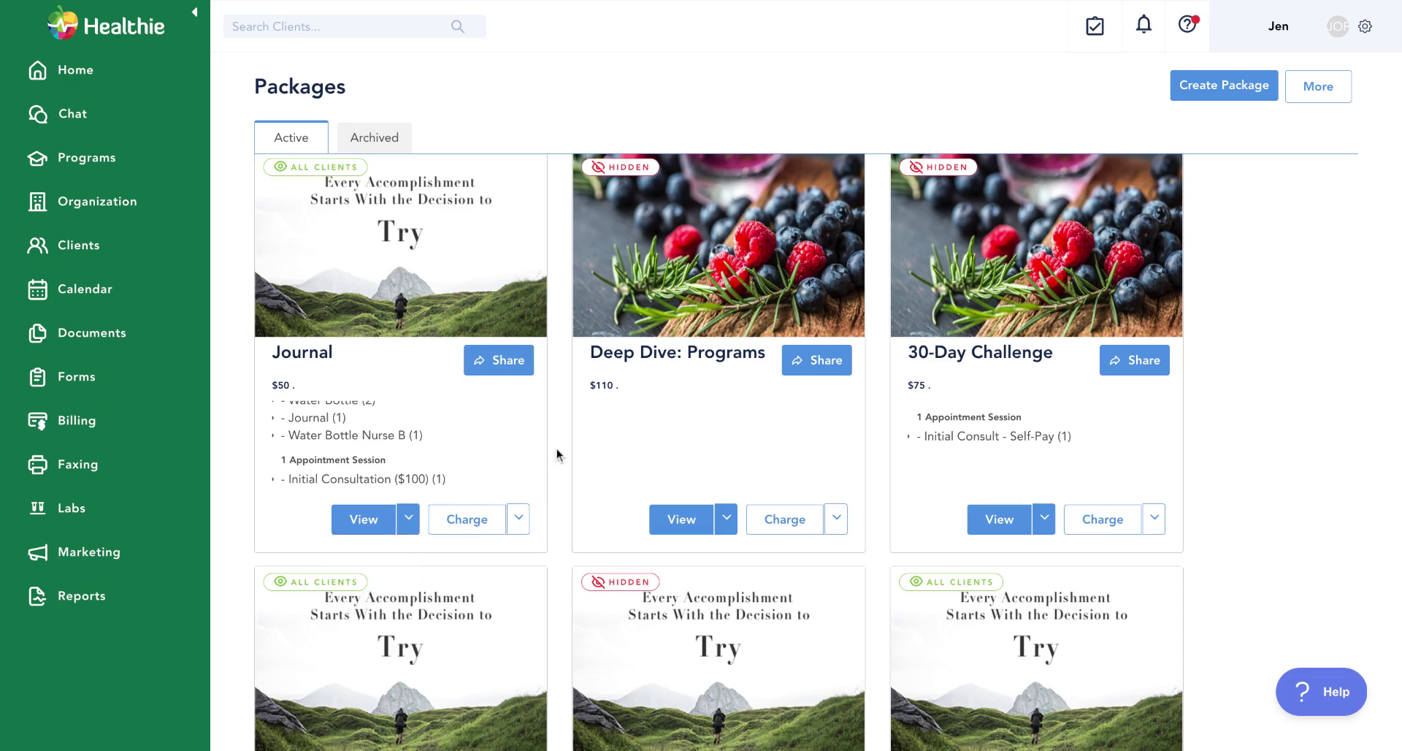
{"action": "left_click", "coordinate": [517, 520]}
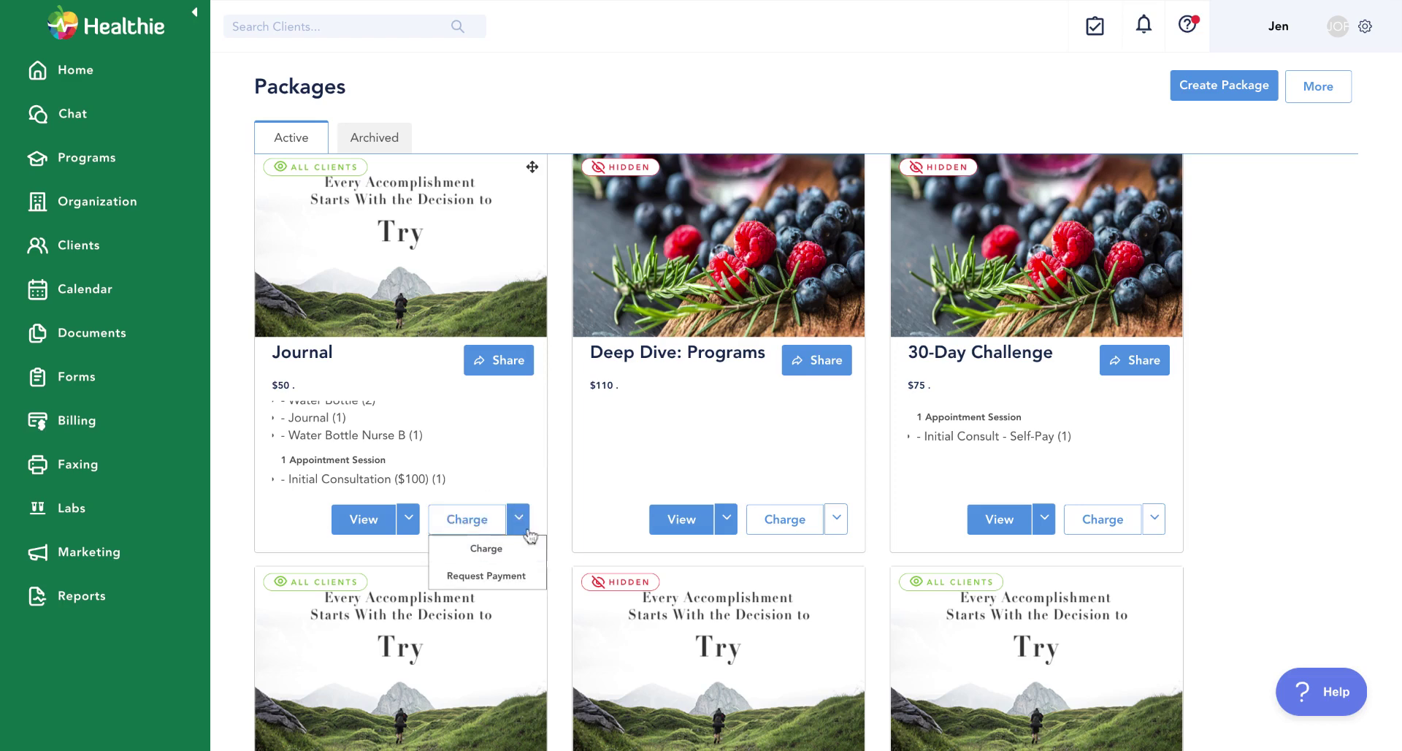
{"action": "left_click", "coordinate": [566, 453]}
{"action": "scroll", "coordinate": [565, 453], "scroll_direction": "up", "scroll_amount": 3}
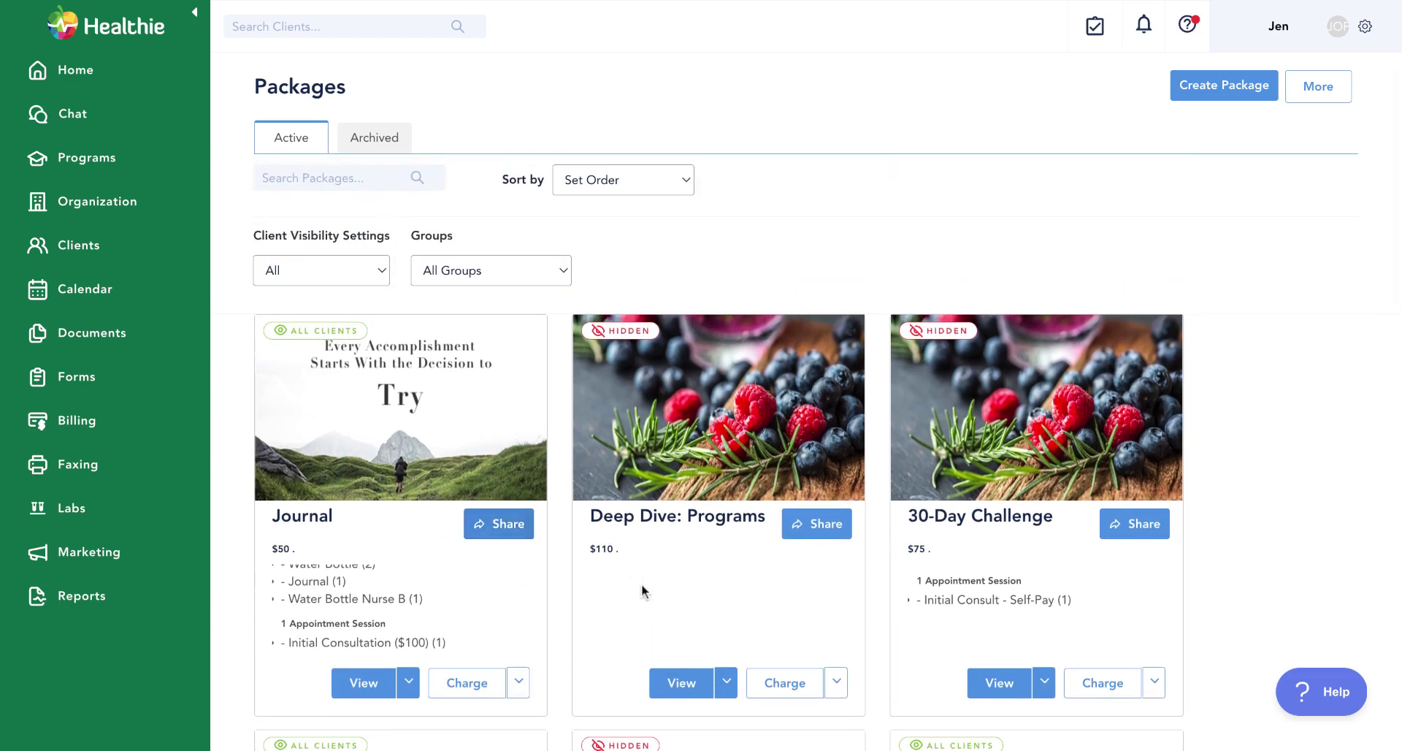
{"action": "scroll", "coordinate": [649, 628], "scroll_direction": "down", "scroll_amount": 1}
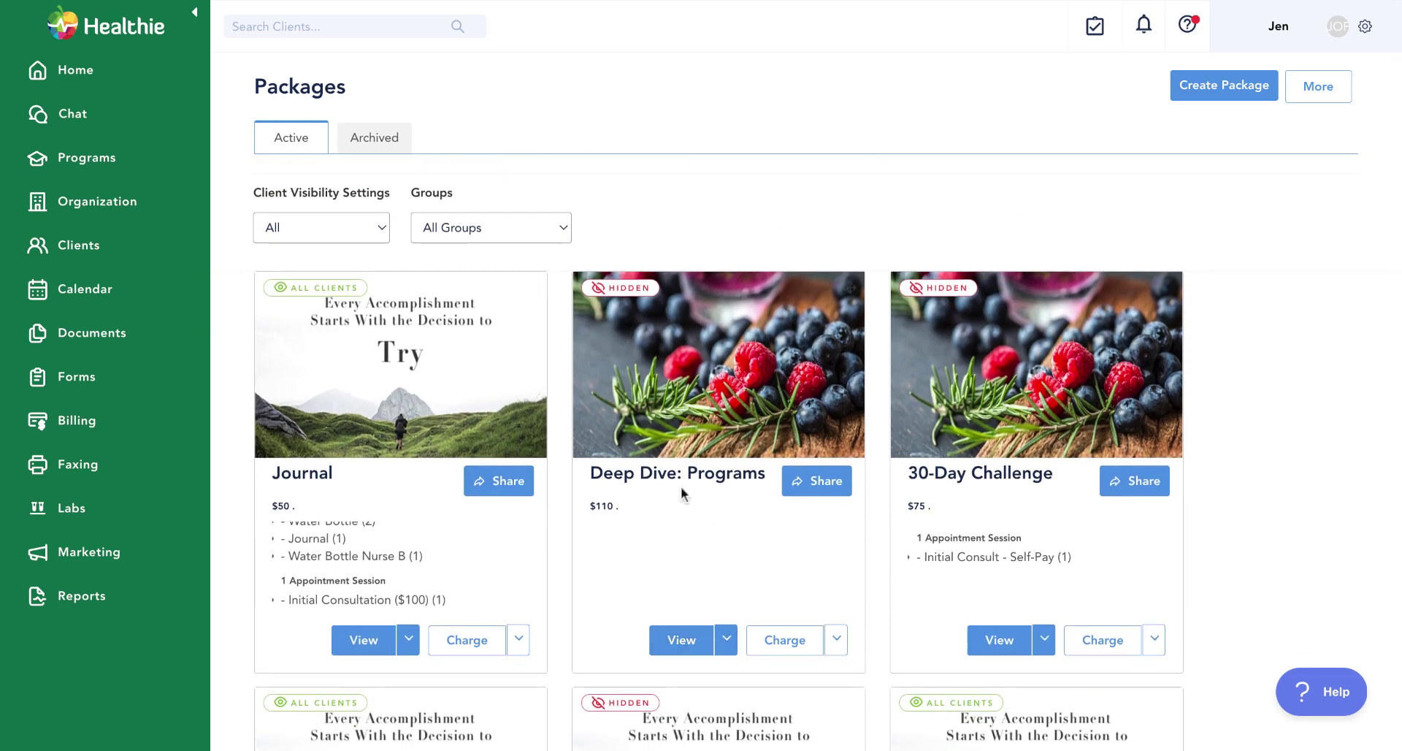
{"action": "scroll", "coordinate": [734, 476], "scroll_direction": "down", "scroll_amount": 1}
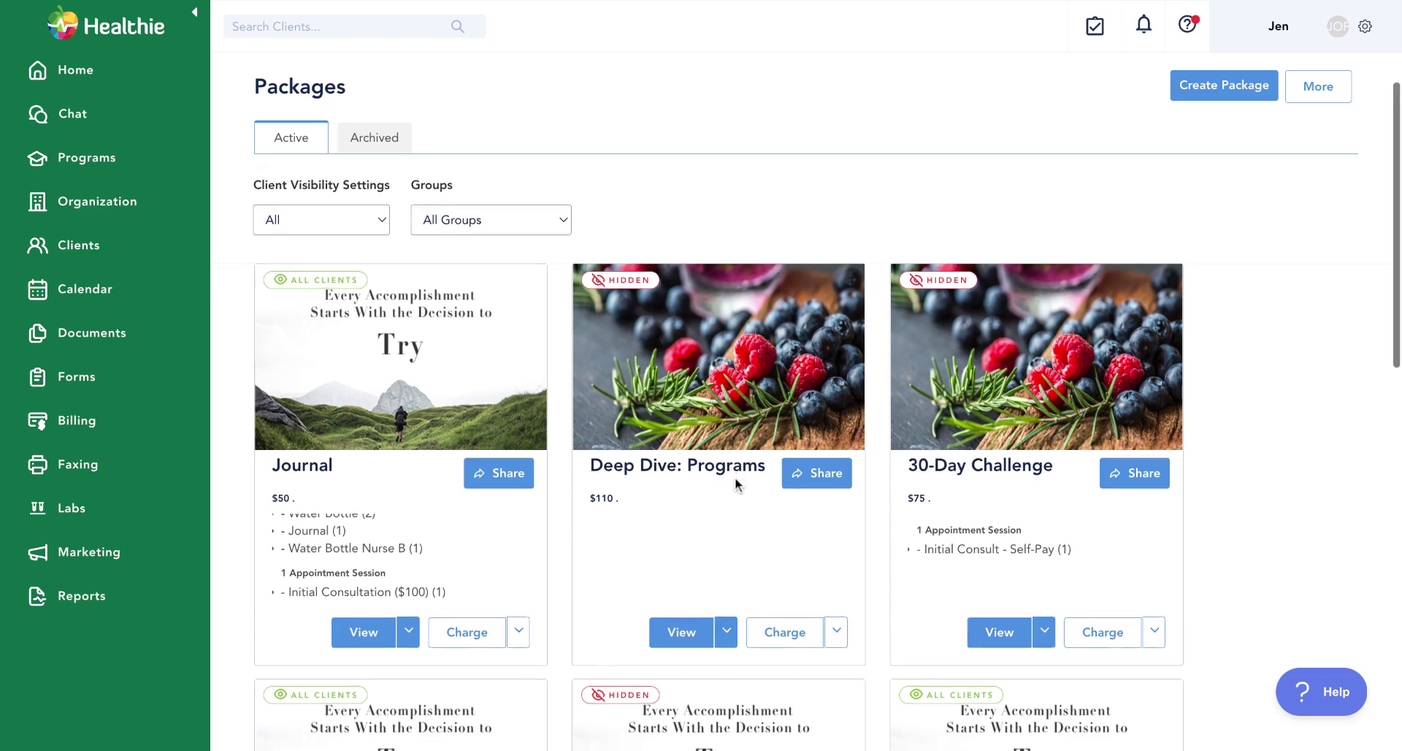
{"action": "scroll", "coordinate": [759, 453], "scroll_direction": "up", "scroll_amount": 2}
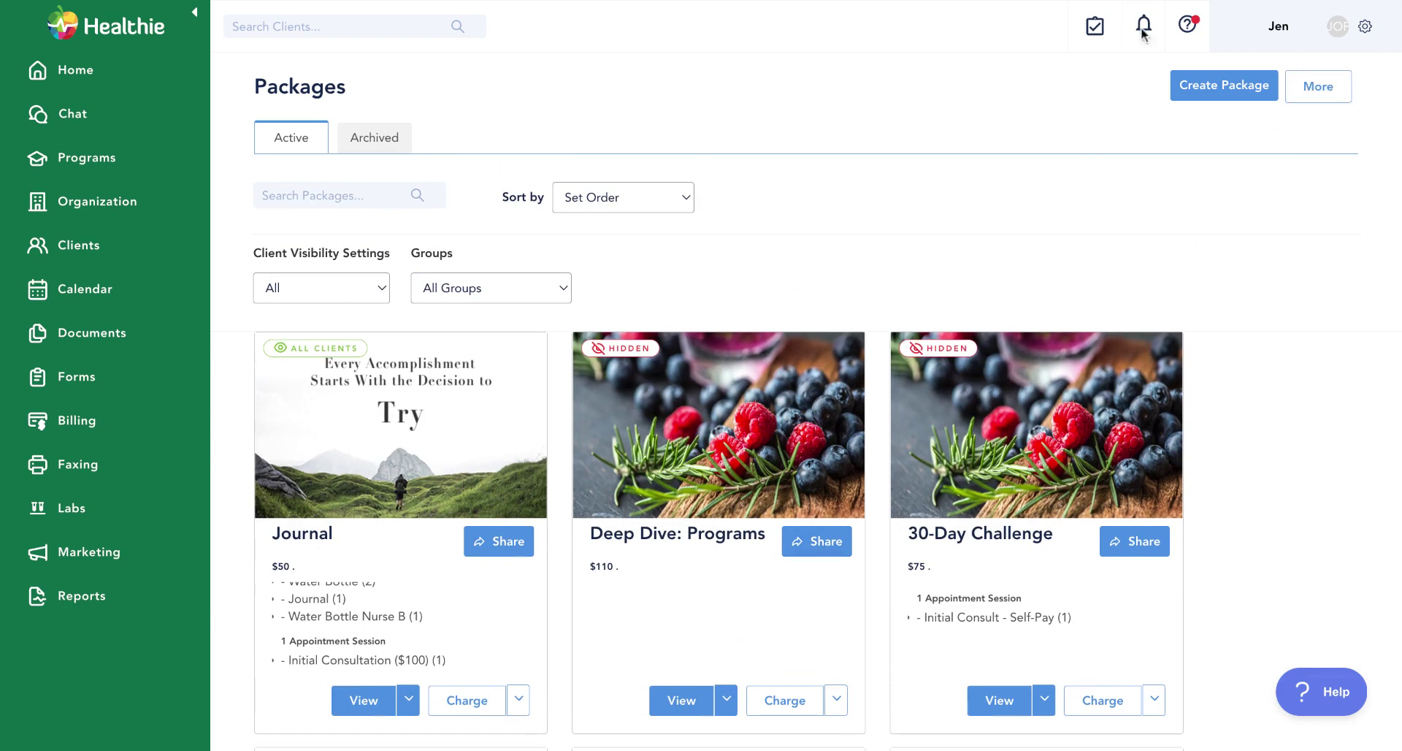
- Open a blank new package form to look over its information fields and go back to the packages list
{"action": "left_click", "coordinate": [1226, 87]}
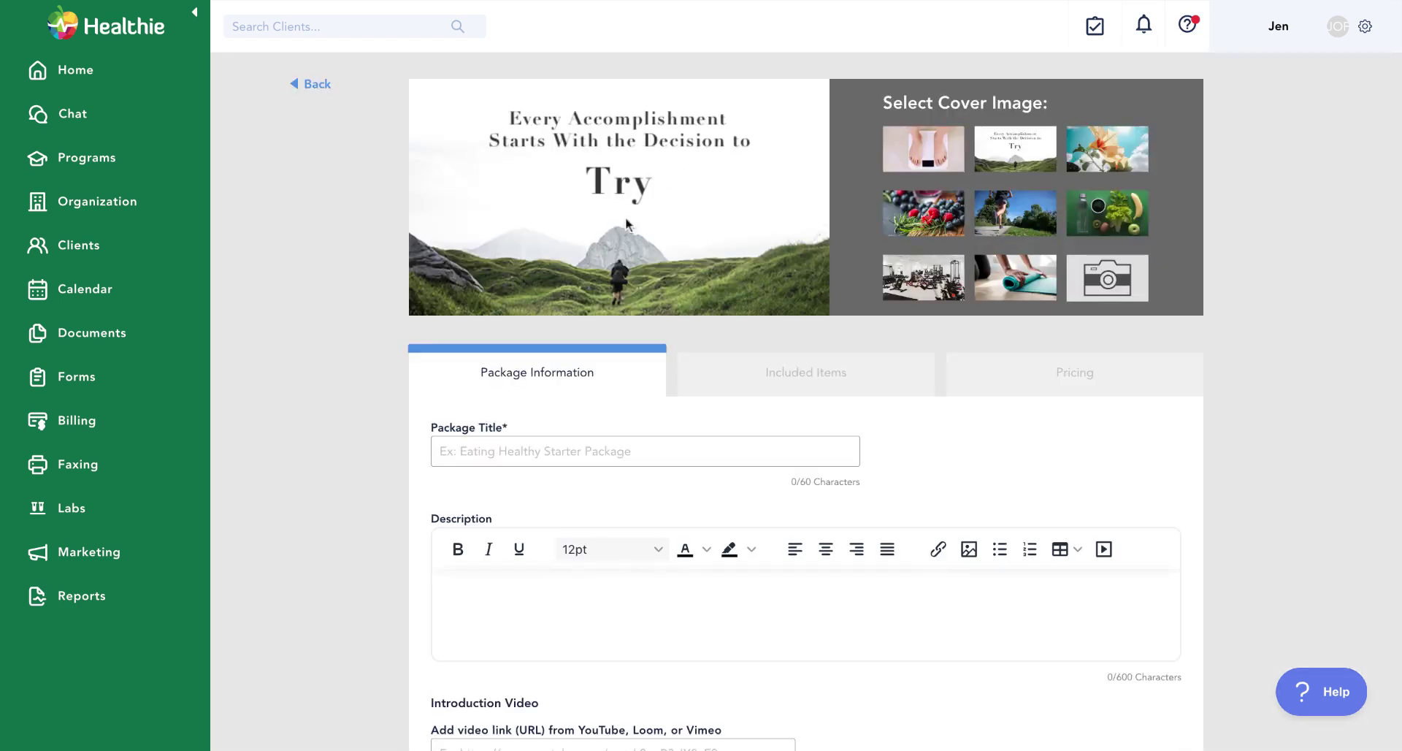
{"action": "scroll", "coordinate": [827, 339], "scroll_direction": "down", "scroll_amount": 3}
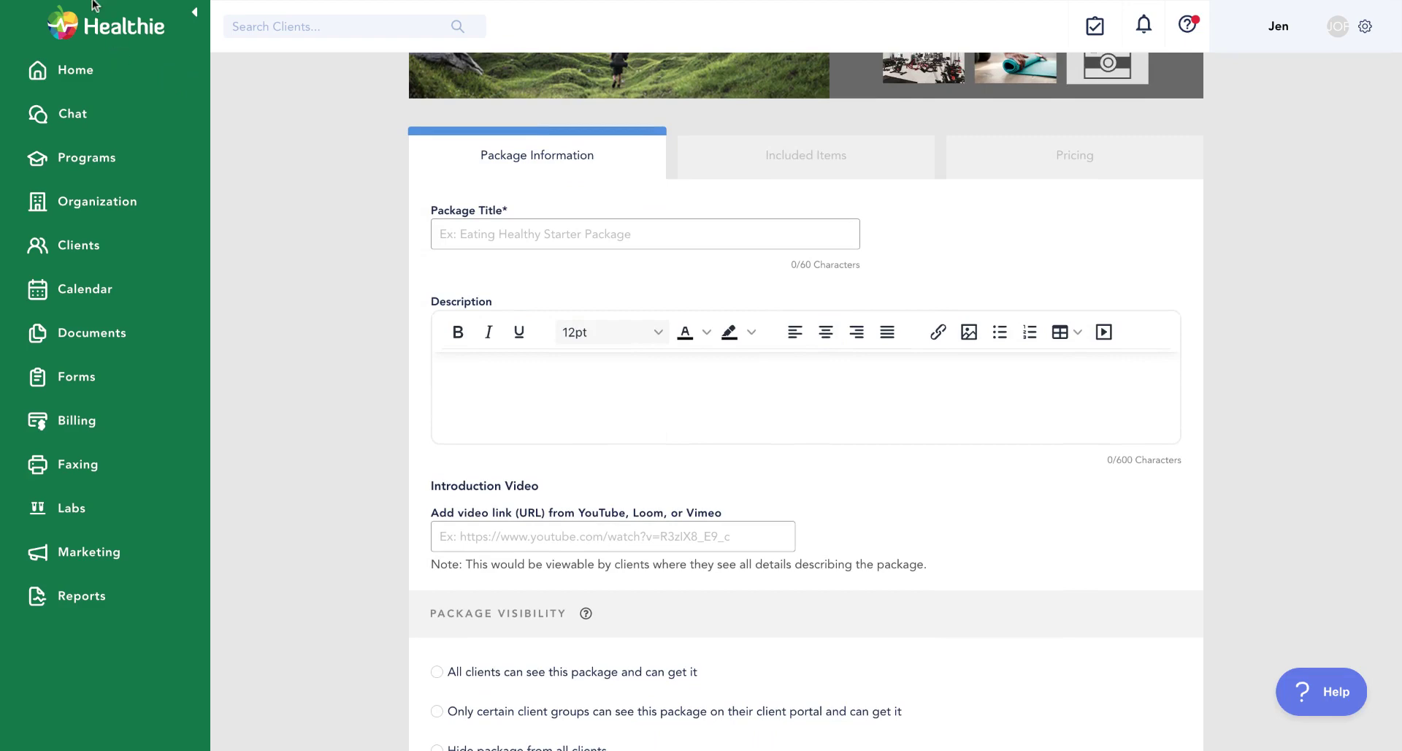
{"action": "key", "text": "alt+Left"}
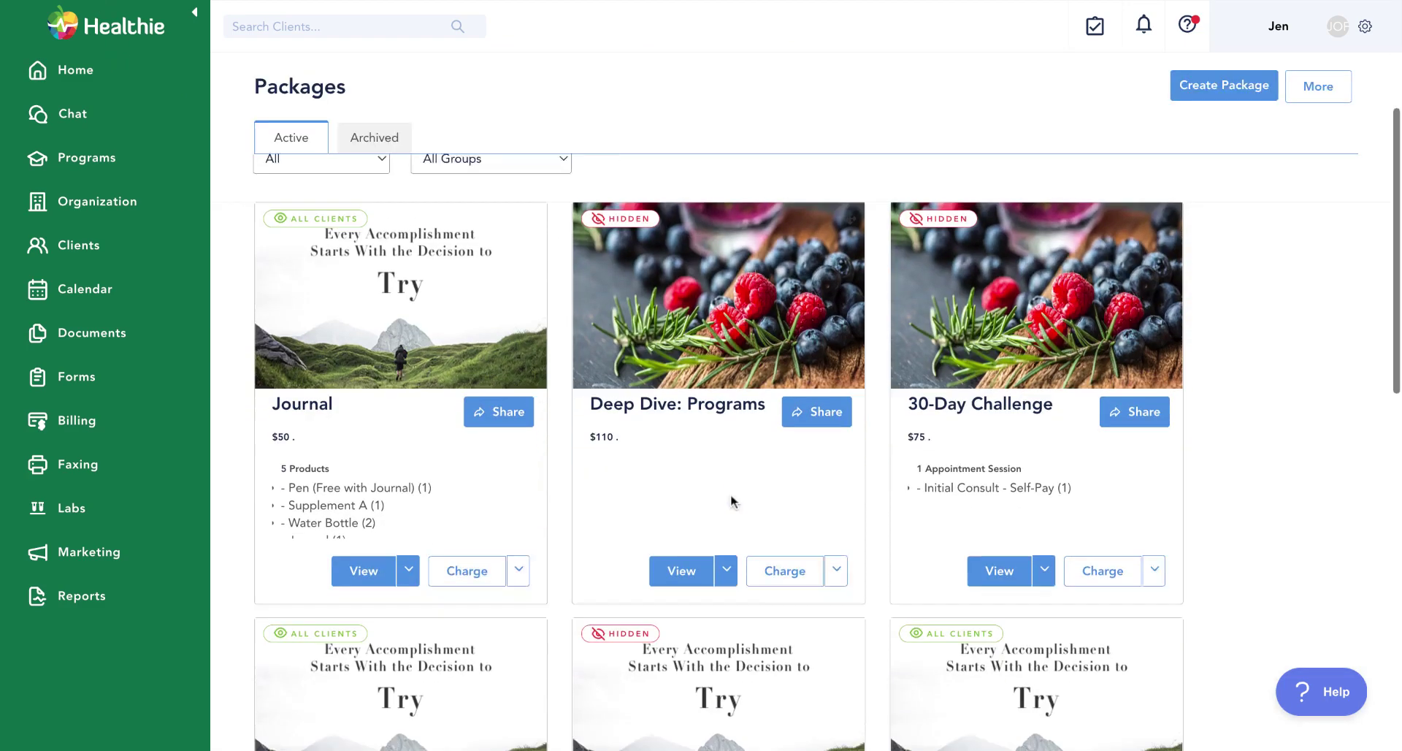
- Open the Deep Dive: Programs package for editing
{"action": "scroll", "coordinate": [730, 549], "scroll_direction": "up", "scroll_amount": 1}
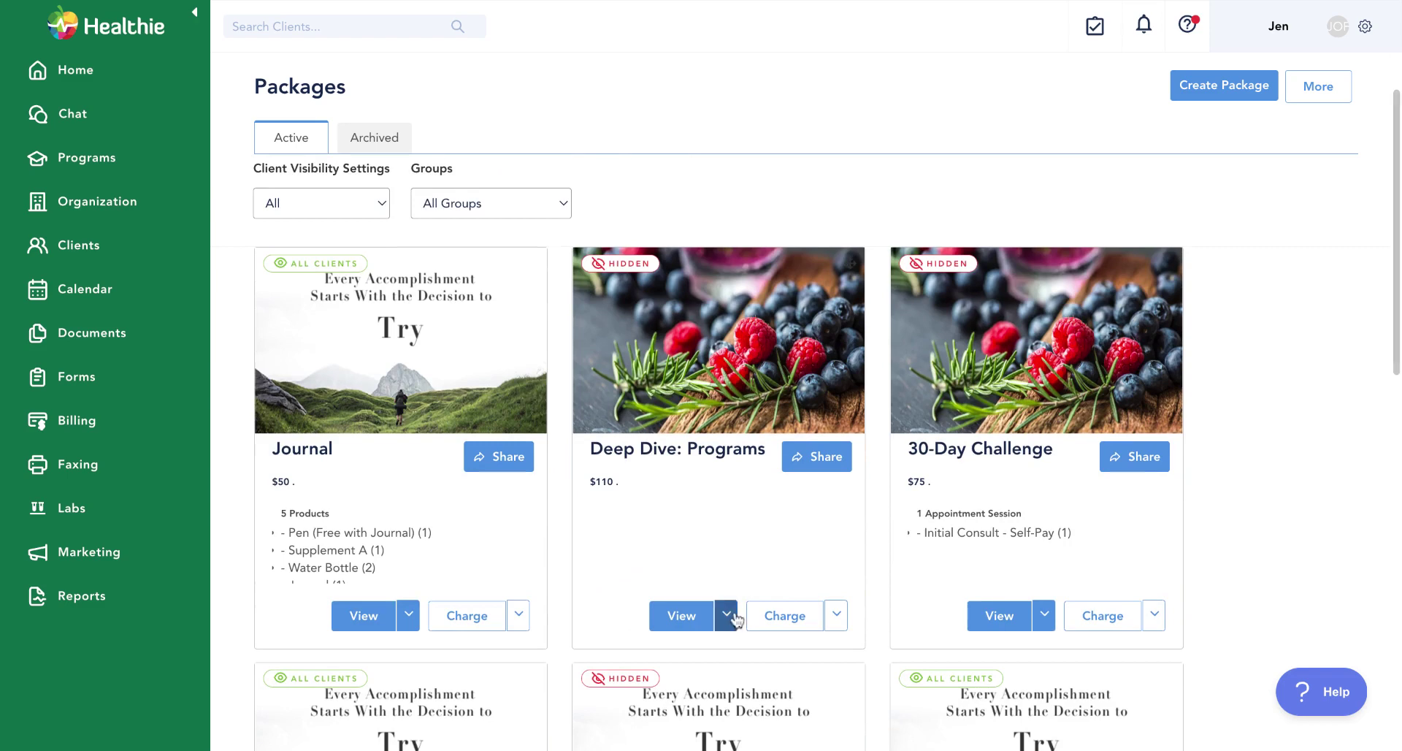
{"action": "left_click", "coordinate": [727, 615]}
{"action": "left_click", "coordinate": [704, 672]}
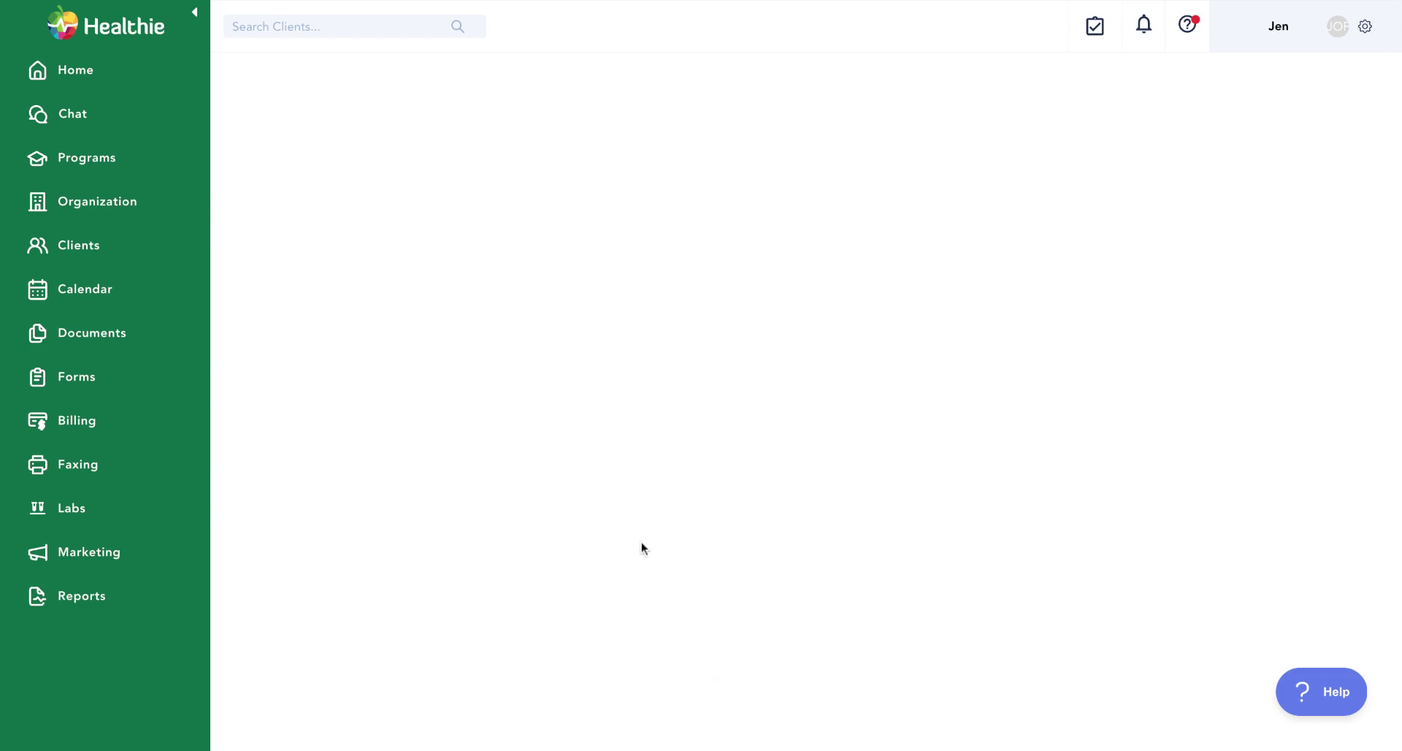
- Change the package title to "Deep Dive Program" in the package information
{"action": "scroll", "coordinate": [612, 514], "scroll_direction": "down", "scroll_amount": 2}
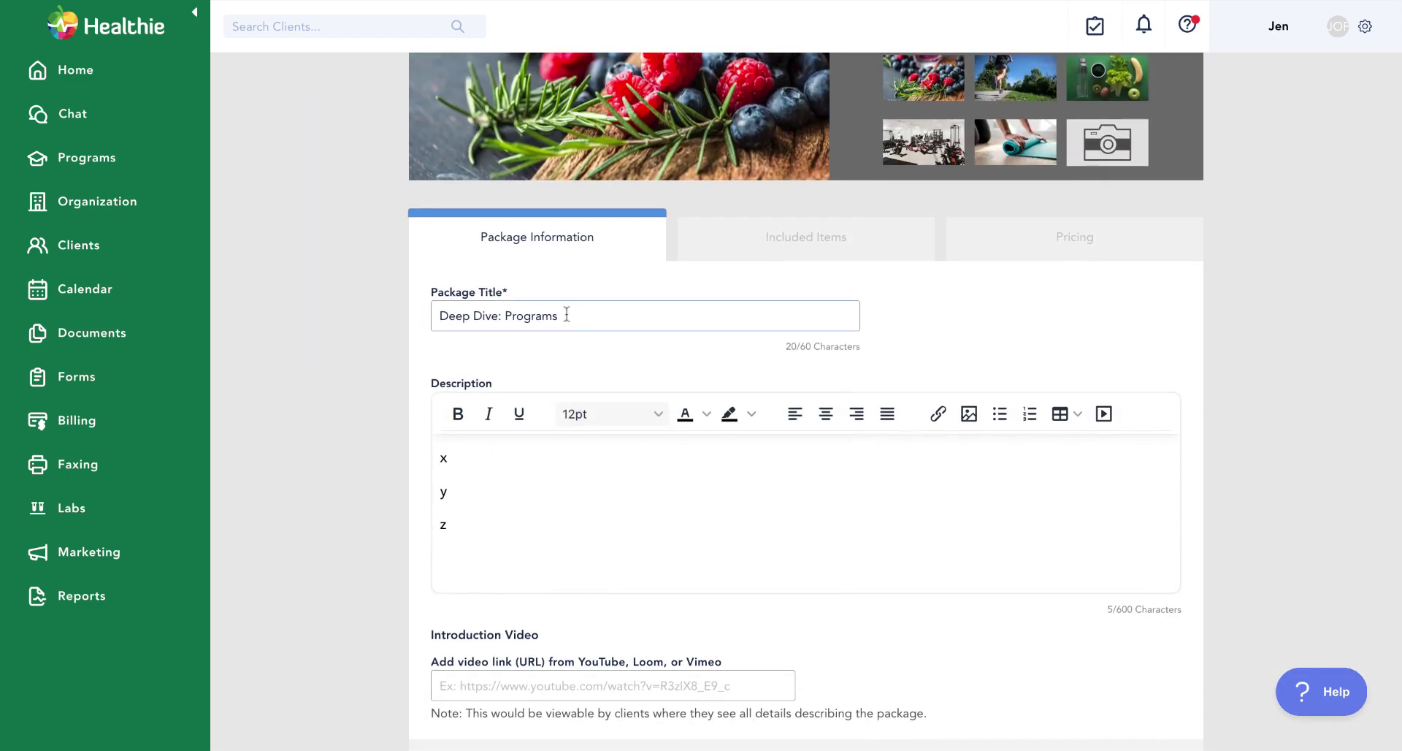
{"action": "scroll", "coordinate": [566, 312], "scroll_direction": "down", "scroll_amount": 1}
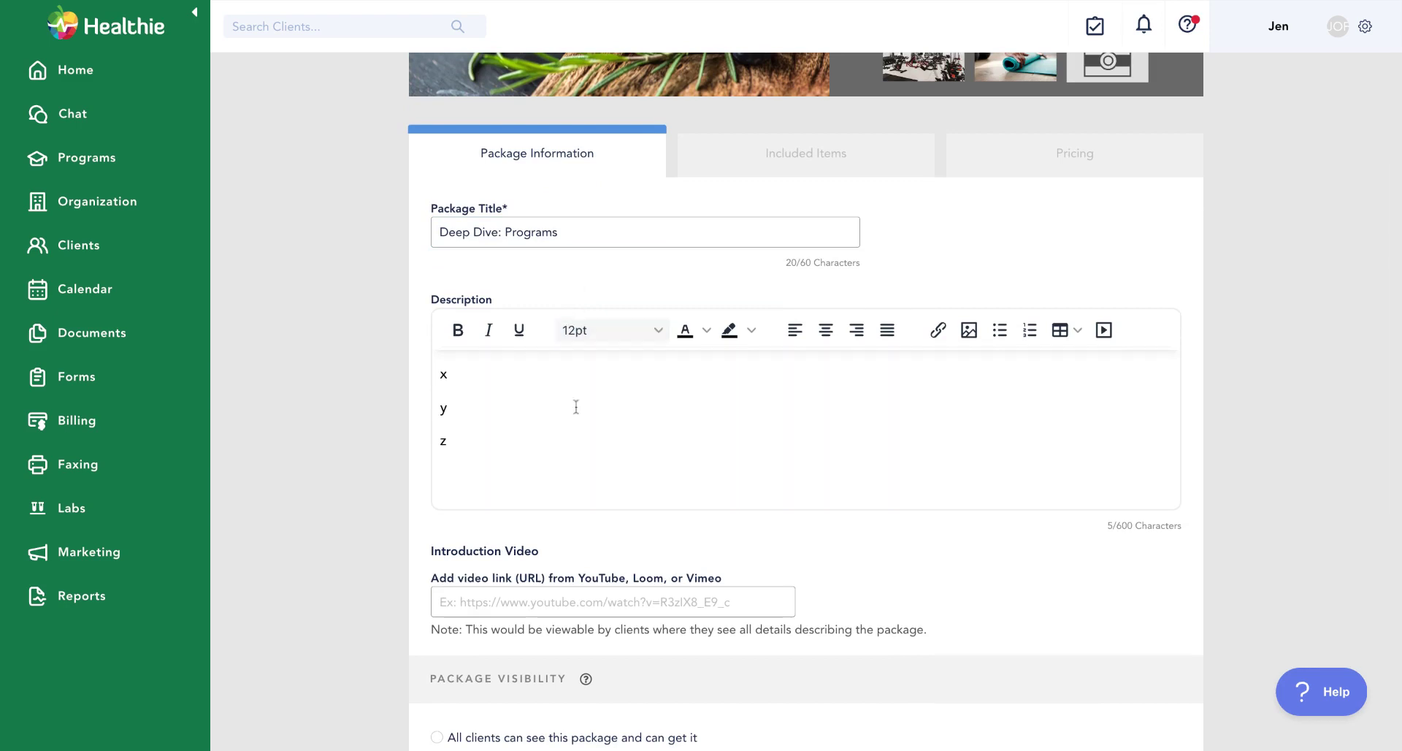
{"action": "scroll", "coordinate": [555, 453], "scroll_direction": "down", "scroll_amount": 2}
{"action": "scroll", "coordinate": [530, 498], "scroll_direction": "up", "scroll_amount": 3}
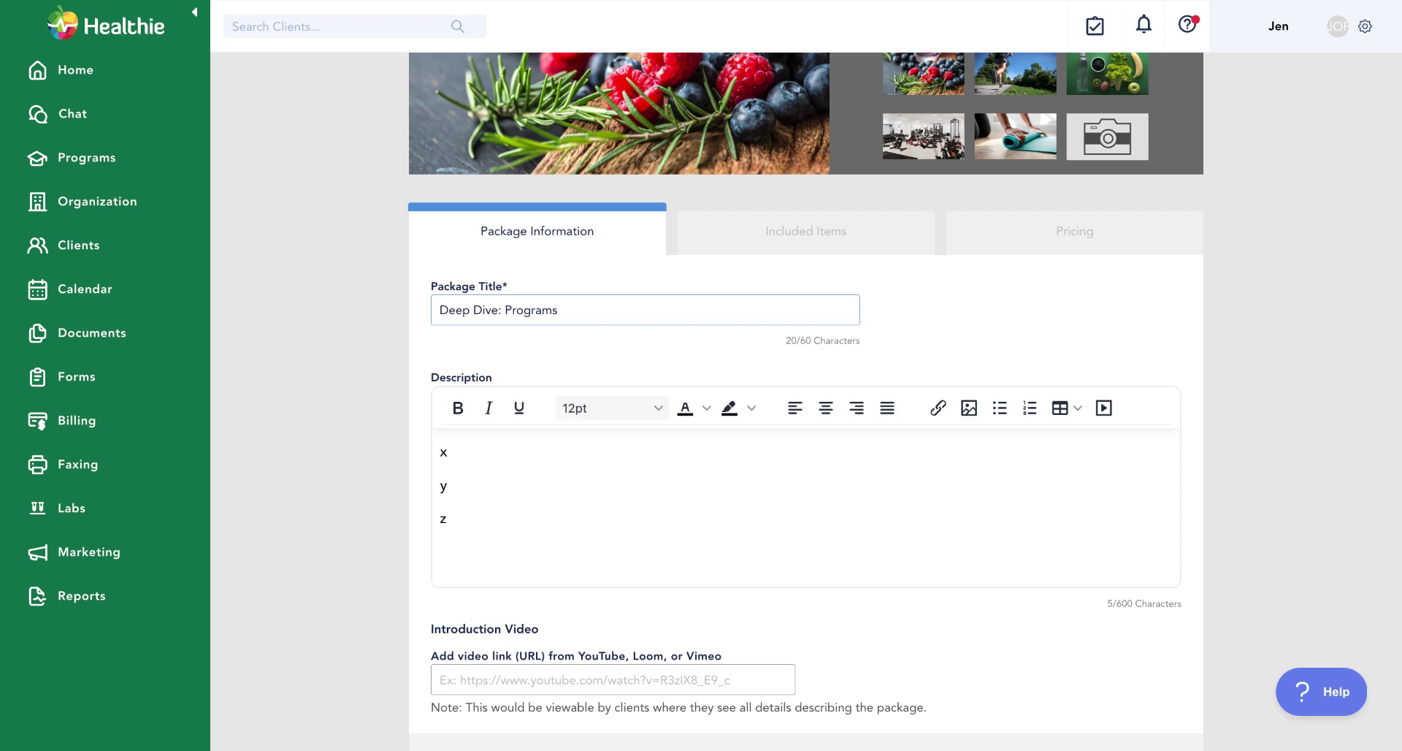
{"action": "key", "text": "ctrl+a"}
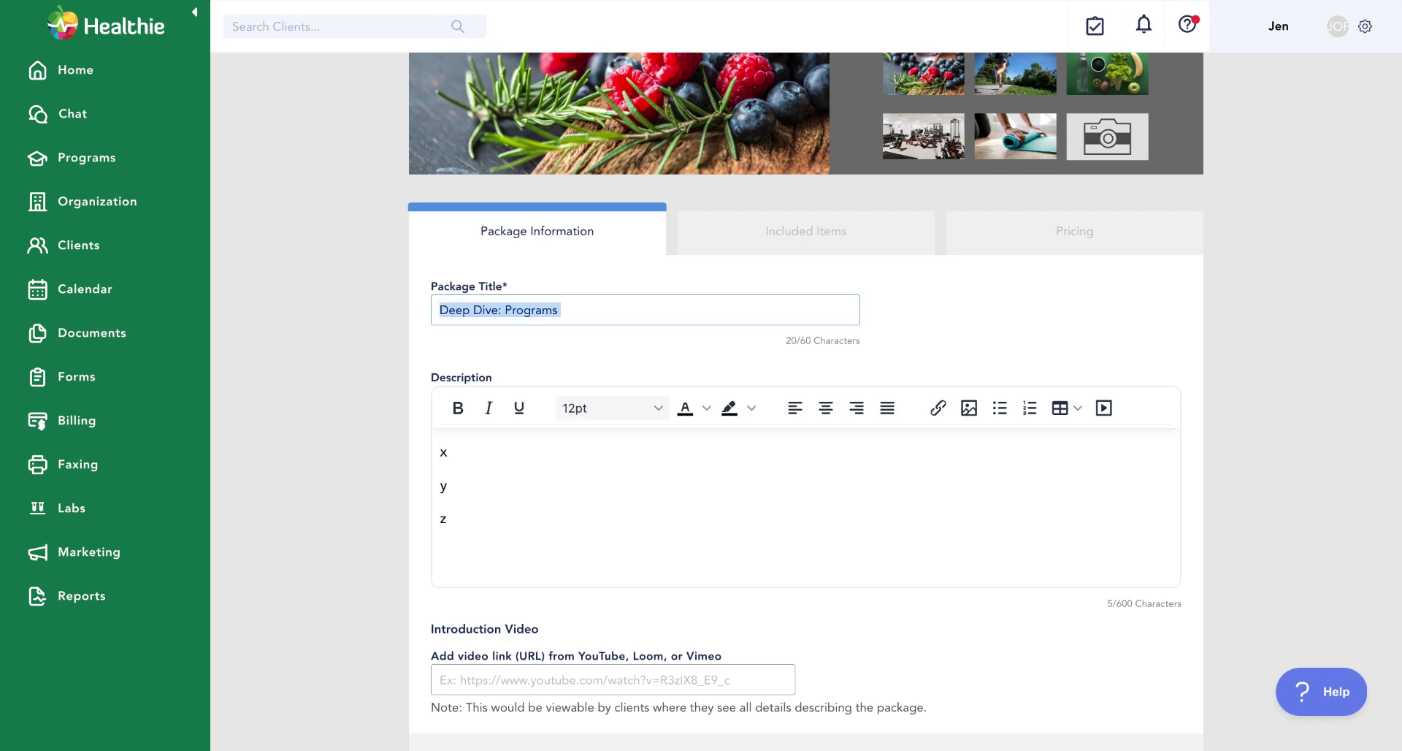
{"action": "type", "text": "Deep Dive"}
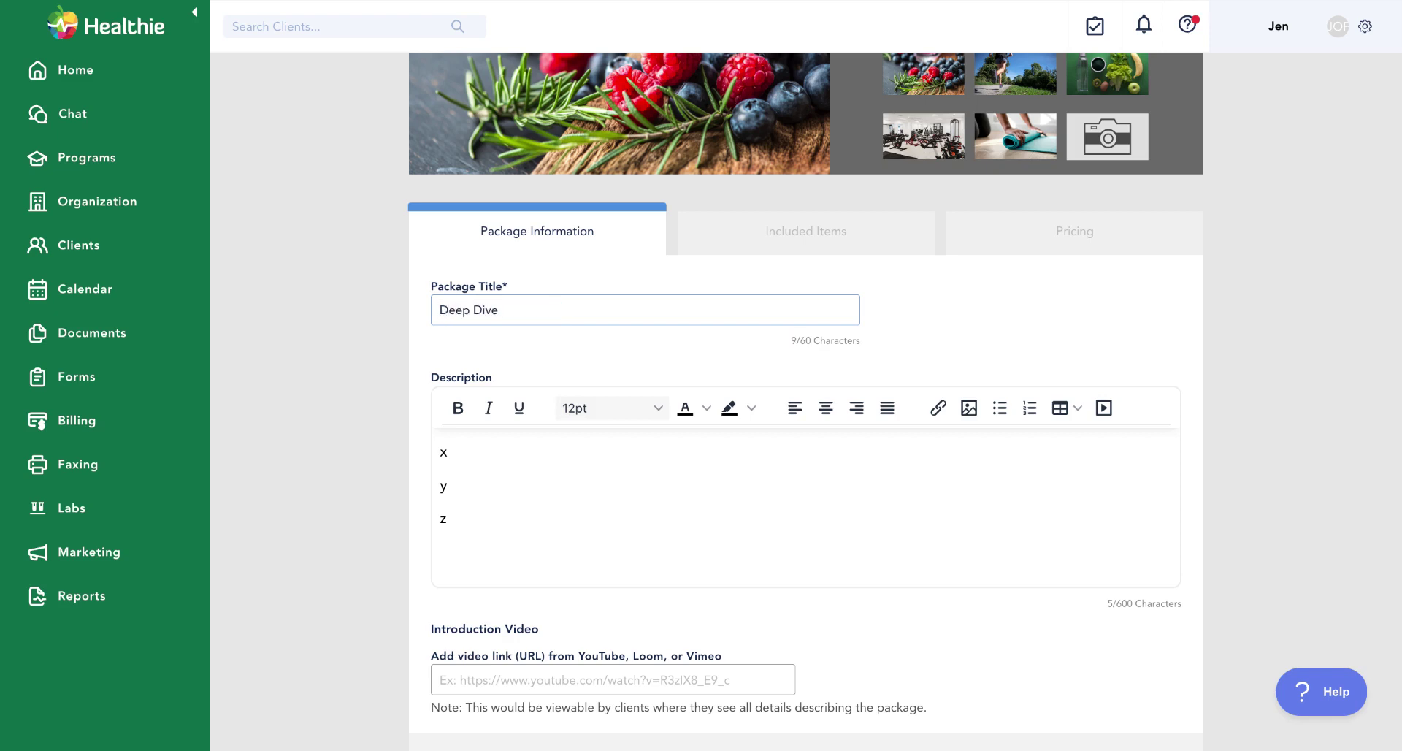
{"action": "type", "text": " Program"}
- Add a new line reading "Disclaimer: ____" below the existing text in the package description
{"action": "scroll", "coordinate": [493, 520], "scroll_direction": "down", "scroll_amount": 2}
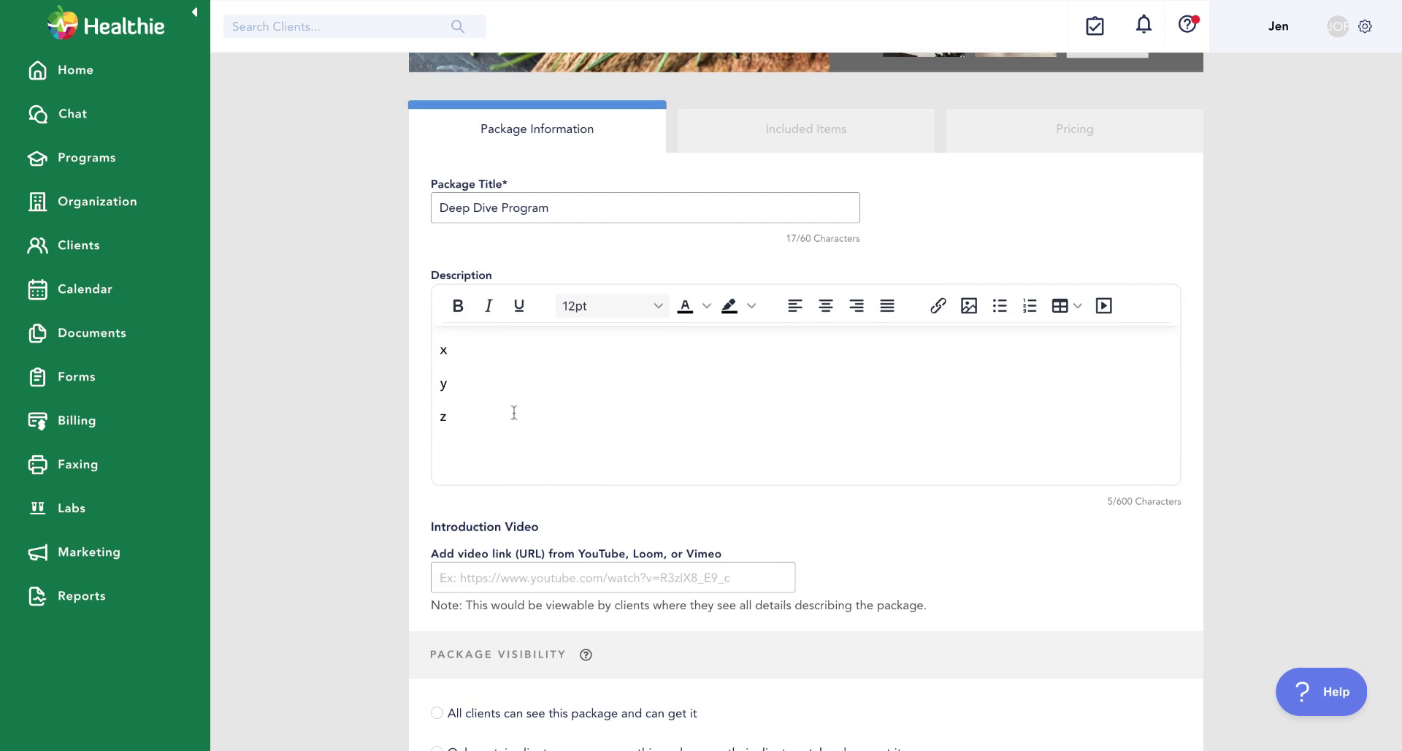
{"action": "key", "text": "Return"}
{"action": "type", "text": "Dis"}
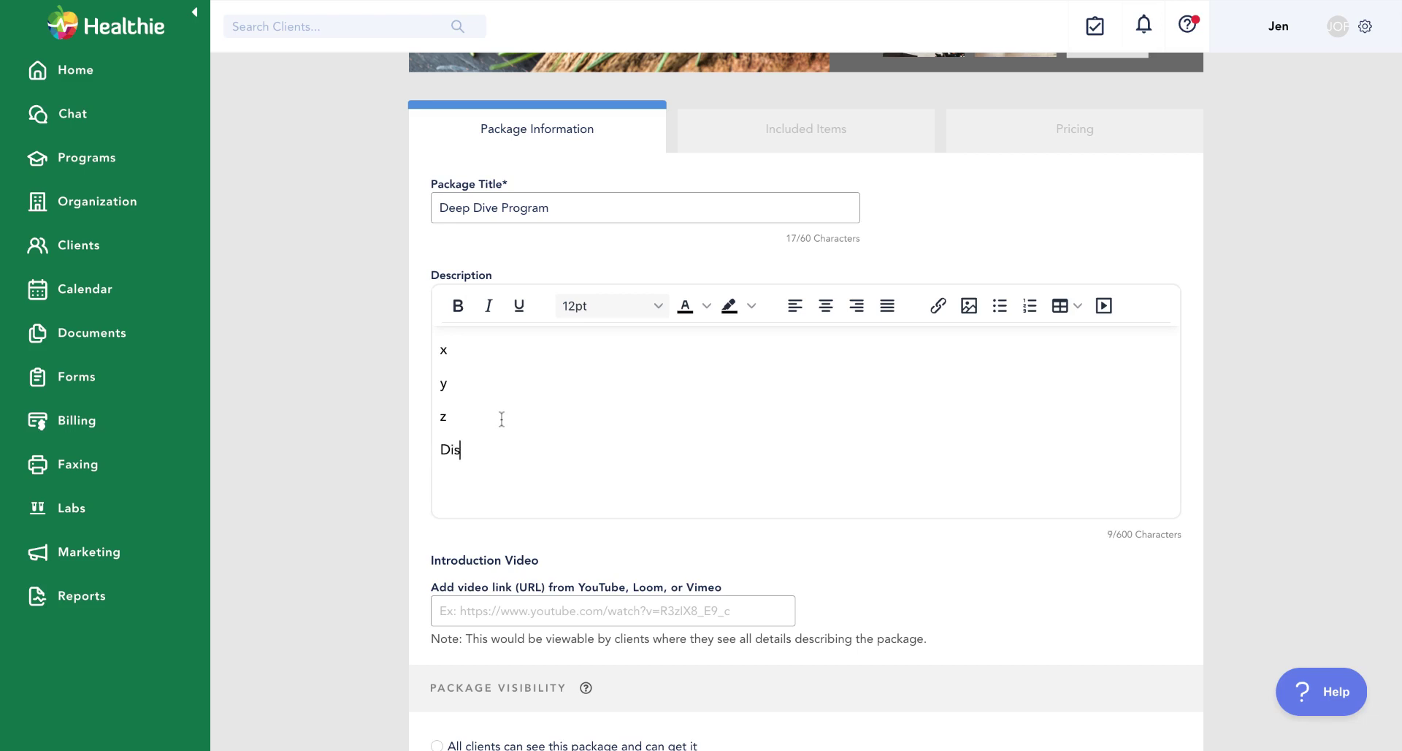
{"action": "type", "text": "claimer: ____"}
- Look over the package's introduction video link, visibility settings and automatic group assignment option
{"action": "scroll", "coordinate": [509, 409], "scroll_direction": "down", "scroll_amount": 2}
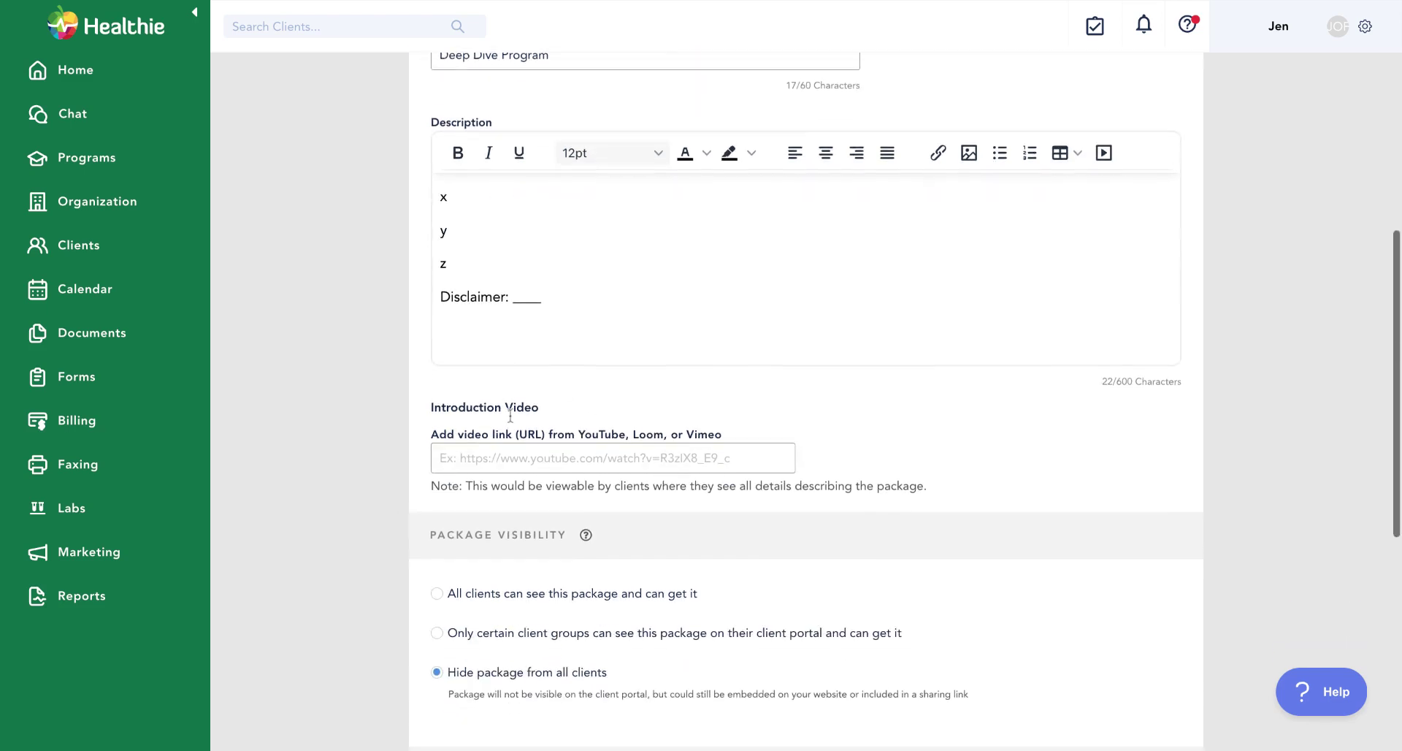
{"action": "left_click", "coordinate": [547, 458]}
{"action": "scroll", "coordinate": [547, 458], "scroll_direction": "down", "scroll_amount": 1}
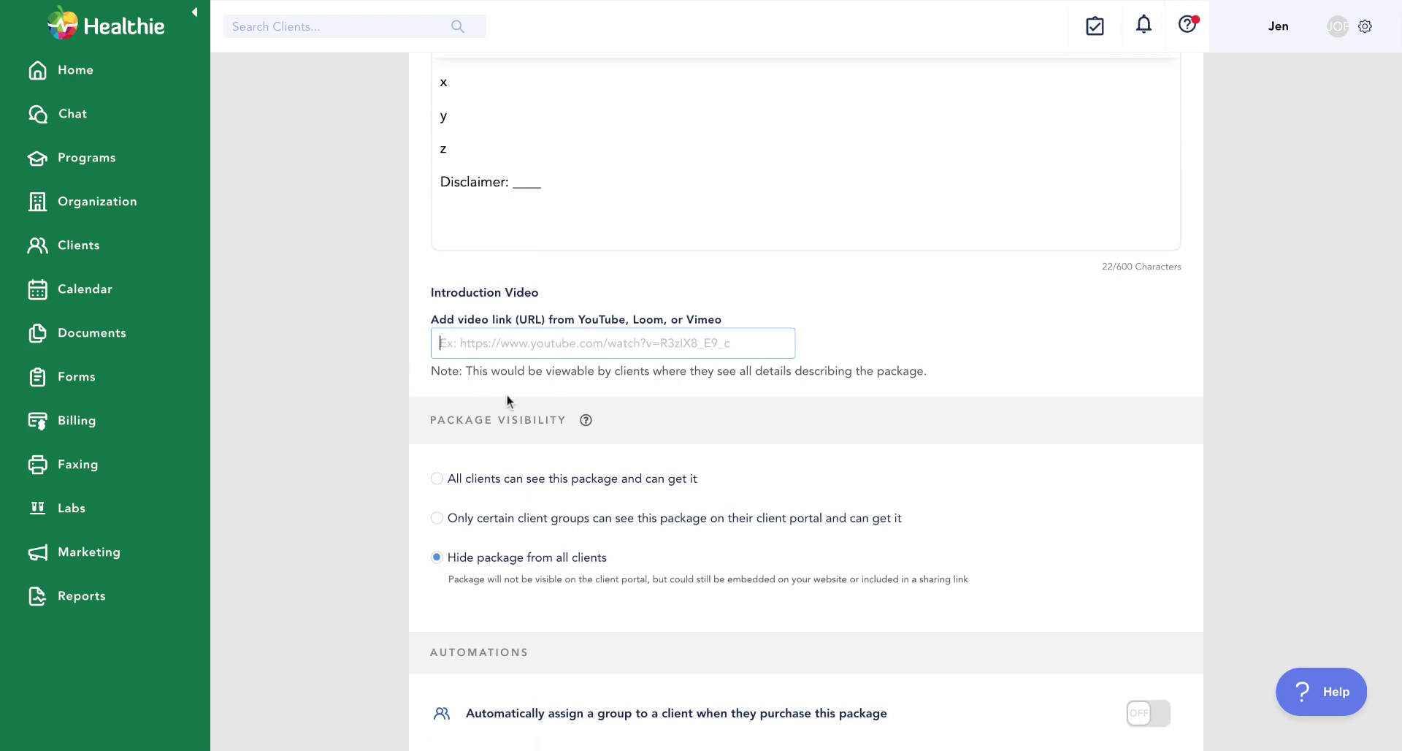
{"action": "scroll", "coordinate": [496, 636], "scroll_direction": "down", "scroll_amount": 1}
{"action": "scroll", "coordinate": [495, 636], "scroll_direction": "down", "scroll_amount": 2}
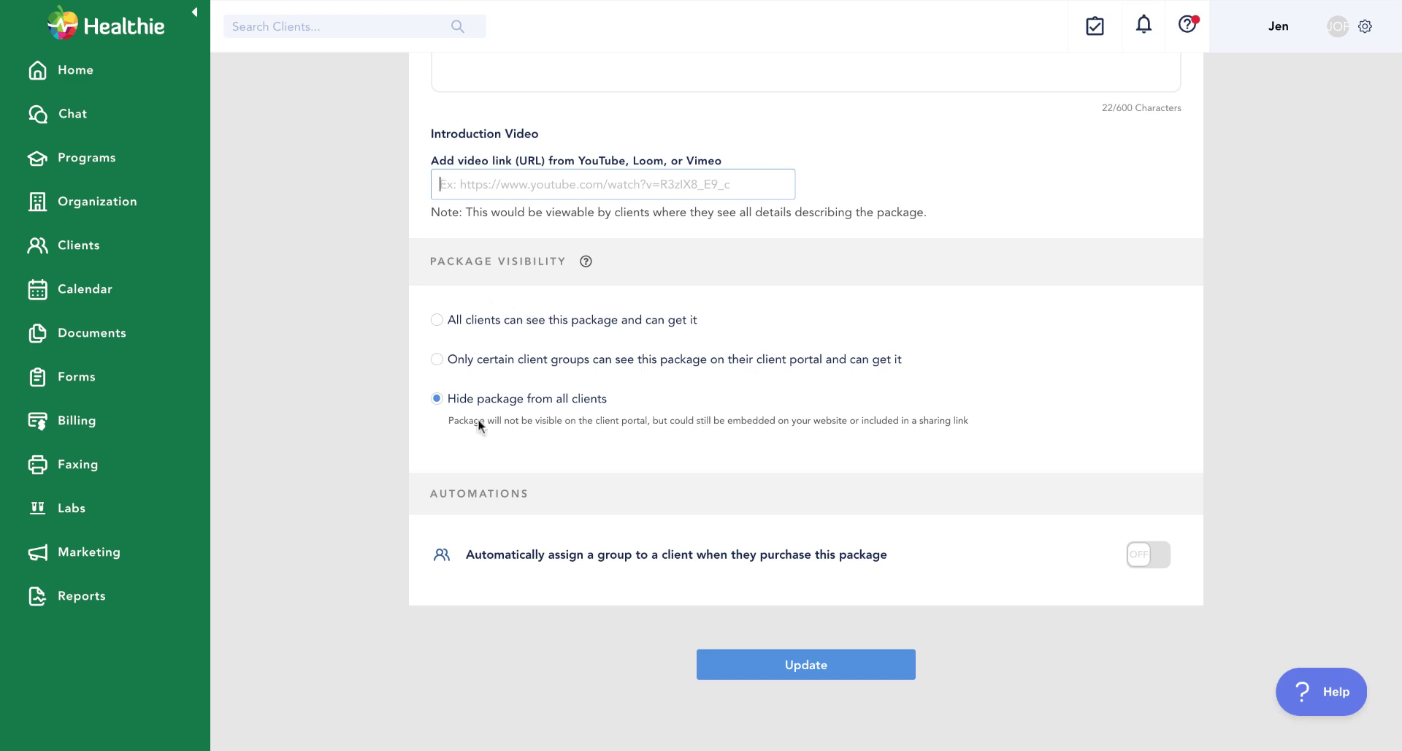
- Try package visibility for all clients and for only the 30-Day Challenge group, and return to hiding the package from all clients
{"action": "left_click", "coordinate": [497, 326]}
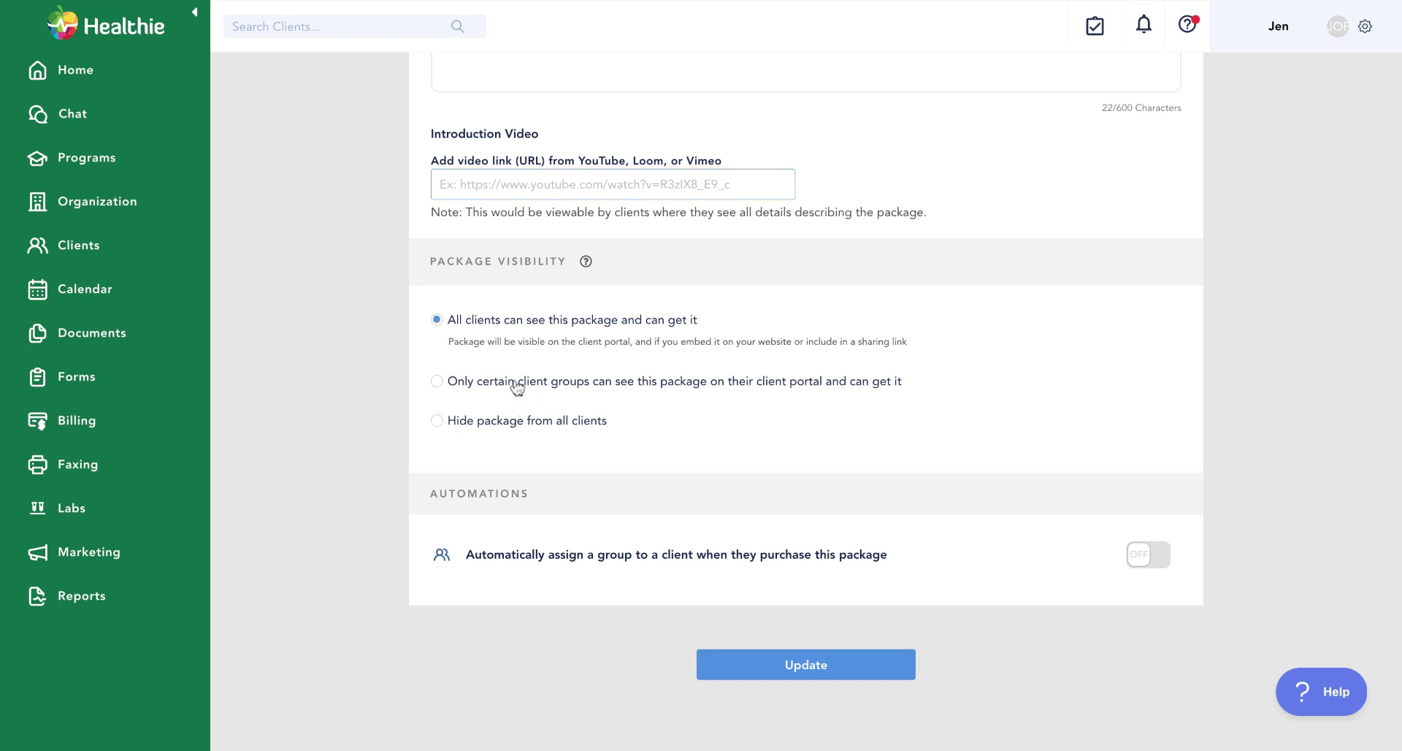
{"action": "left_click", "coordinate": [492, 386]}
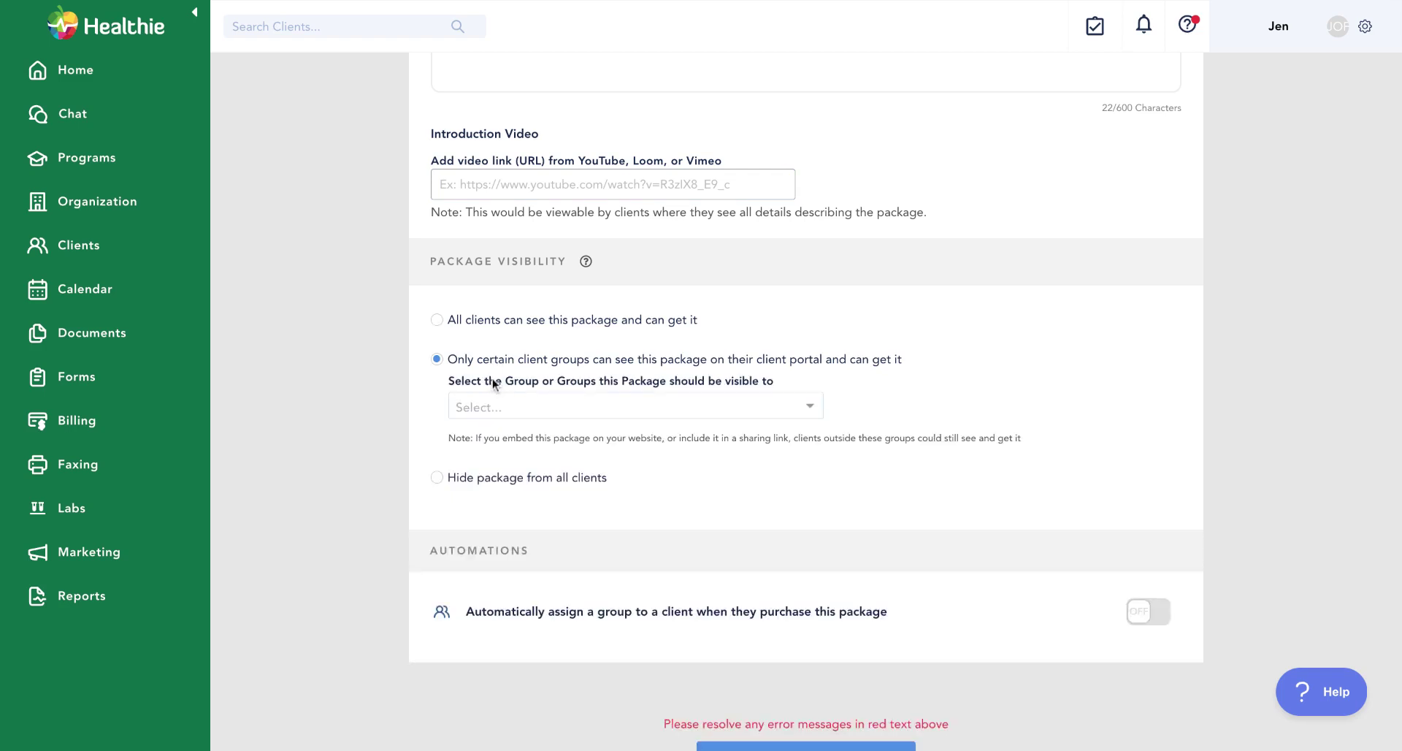
{"action": "left_click", "coordinate": [490, 406]}
{"action": "left_click", "coordinate": [515, 431]}
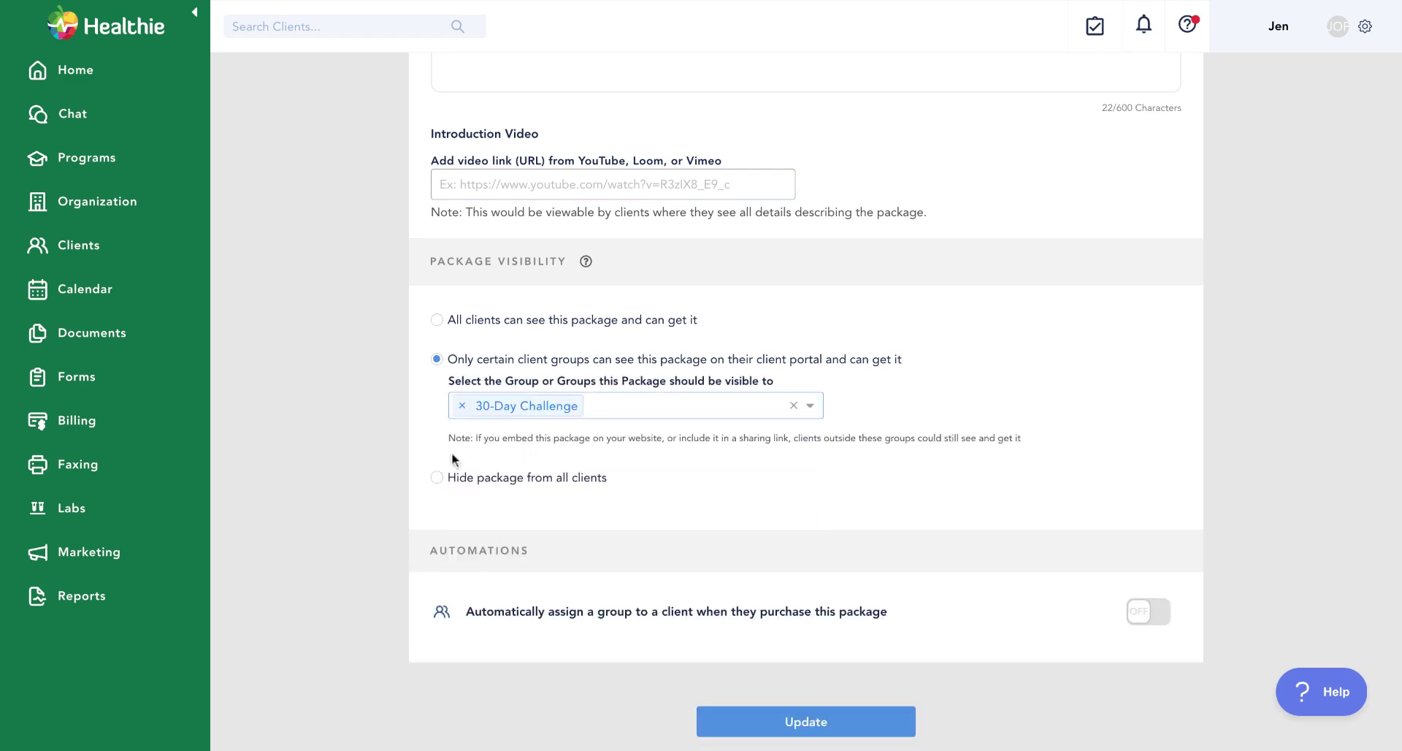
{"action": "left_click", "coordinate": [429, 478]}
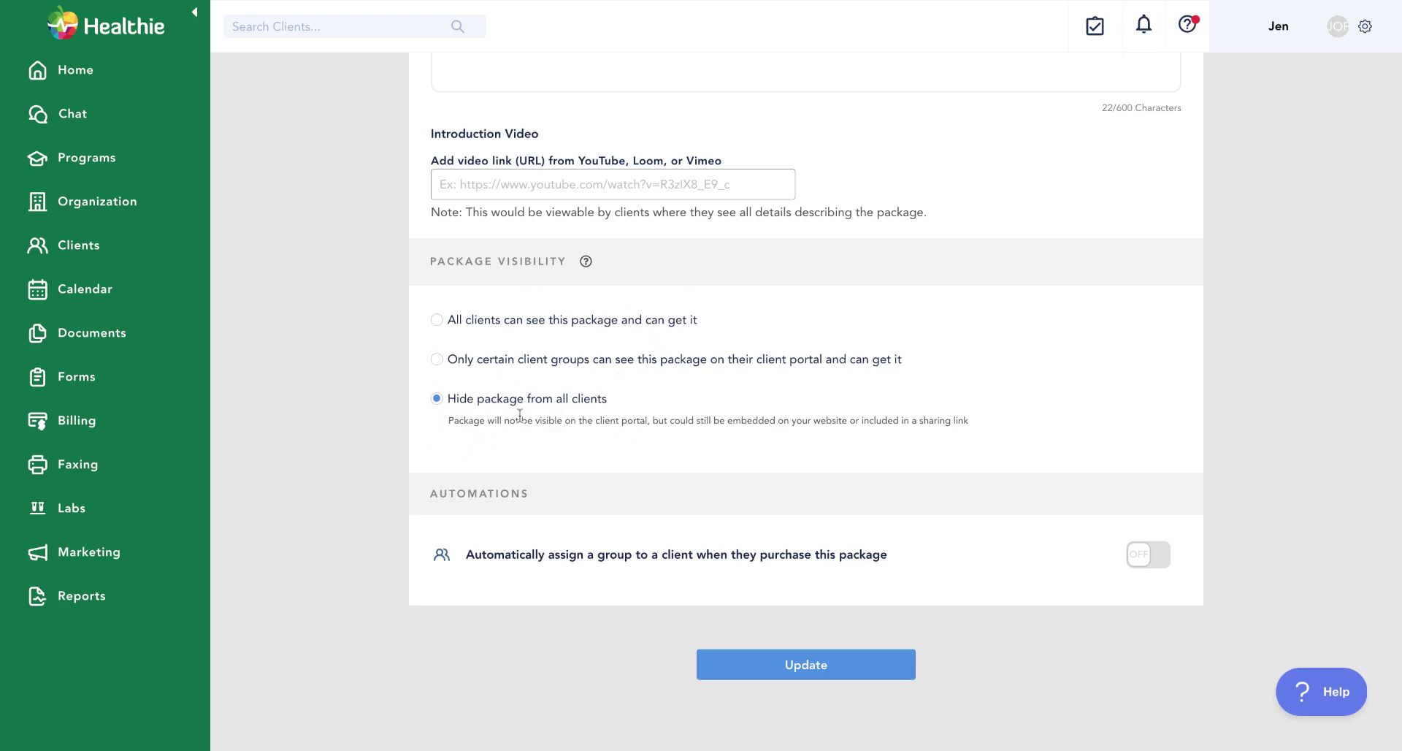
- Try automatically assigning purchasers to the 30-Day Challenge group for all new and existing clients, and switch the automation back off
{"action": "scroll", "coordinate": [521, 414], "scroll_direction": "down", "scroll_amount": 1}
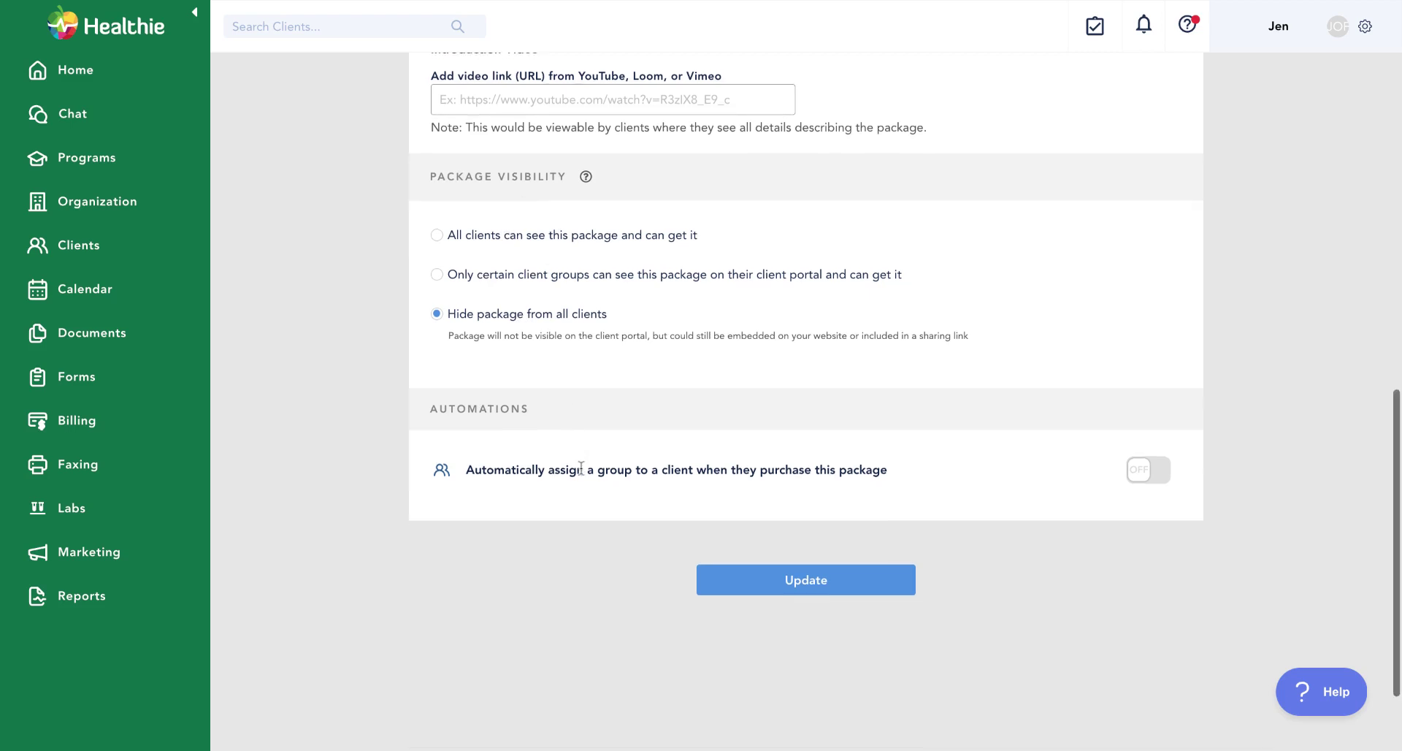
{"action": "scroll", "coordinate": [582, 471], "scroll_direction": "down", "scroll_amount": 1}
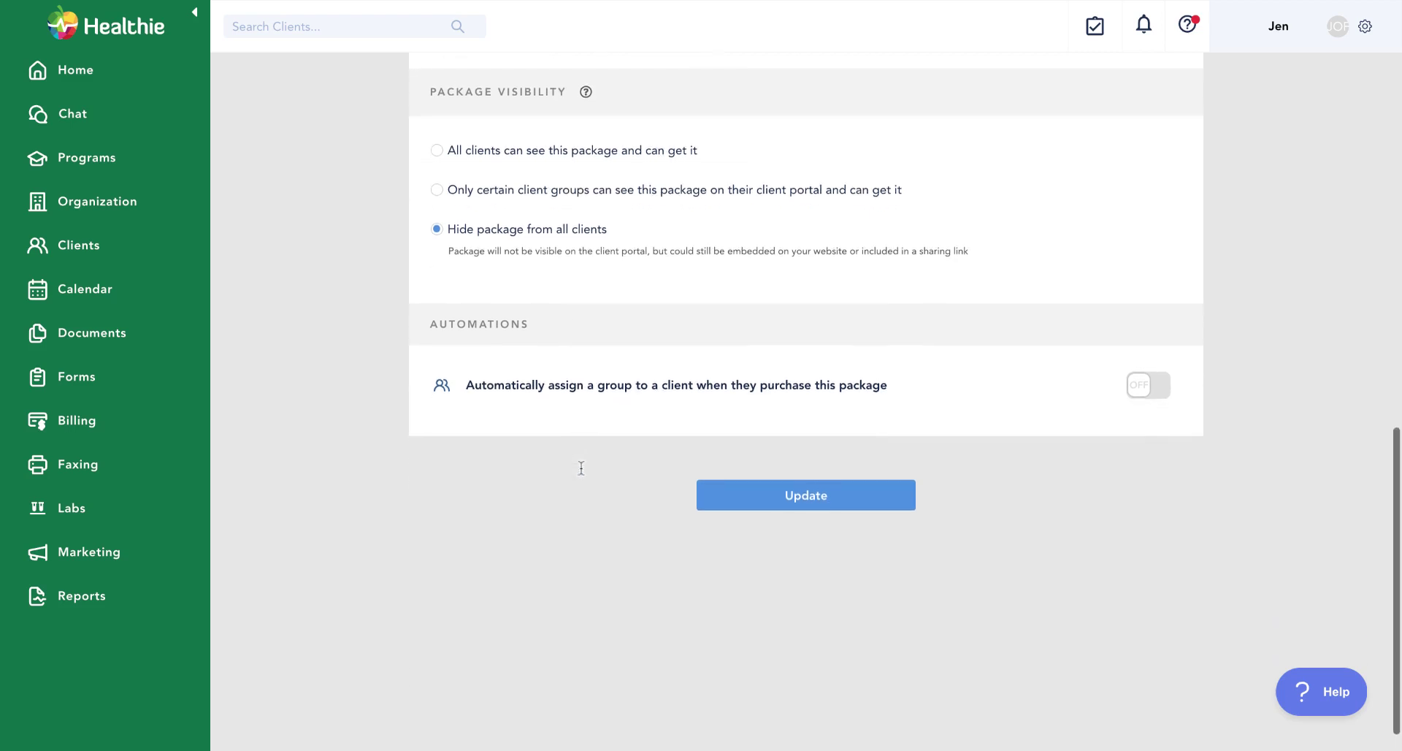
{"action": "left_click", "coordinate": [1145, 391]}
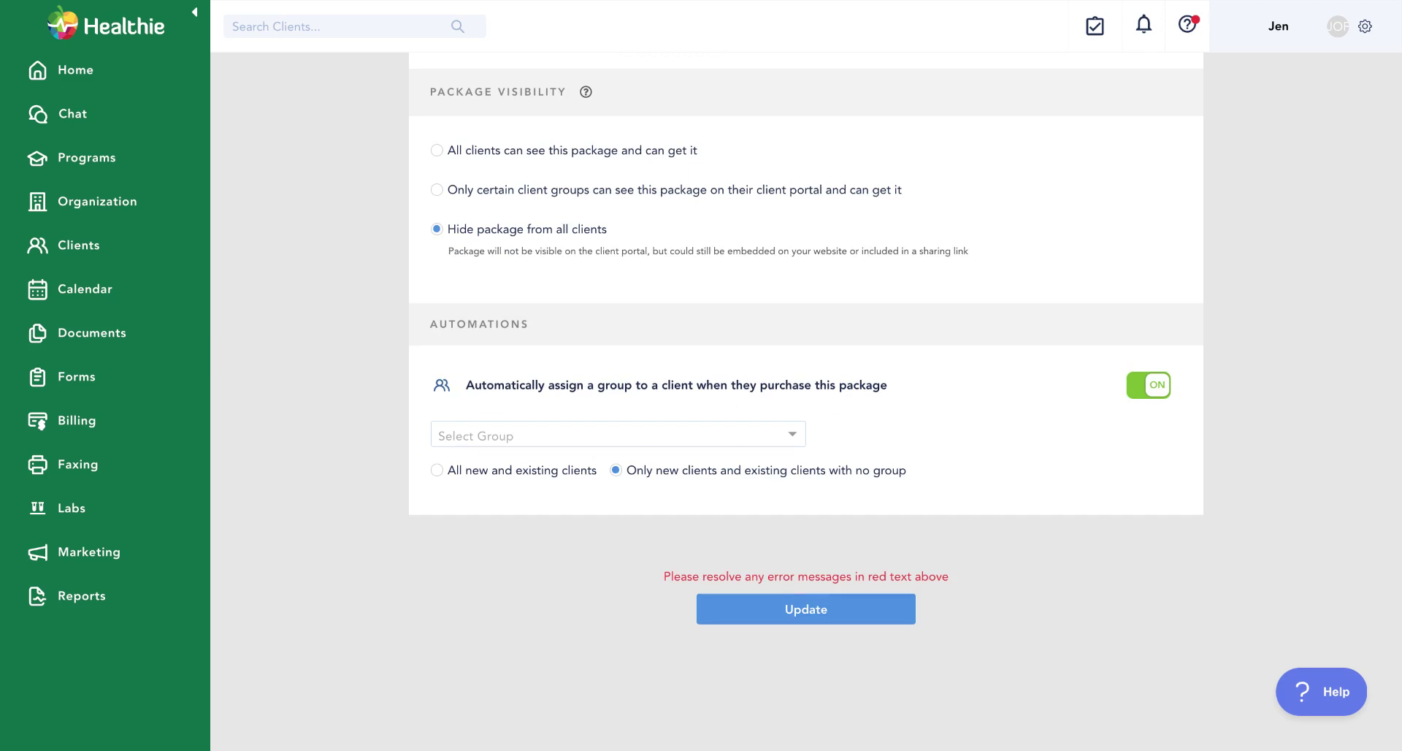
{"action": "left_click", "coordinate": [545, 433]}
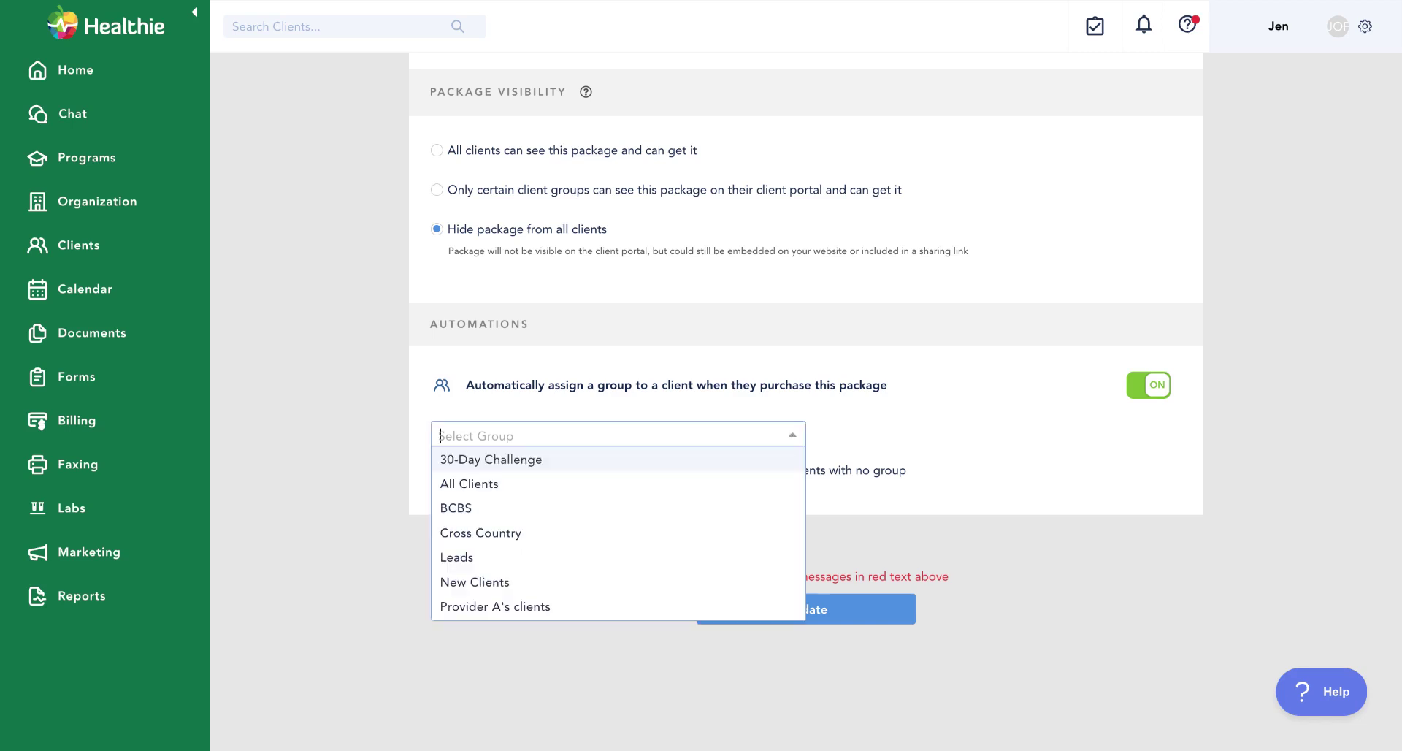
{"action": "left_click", "coordinate": [545, 461]}
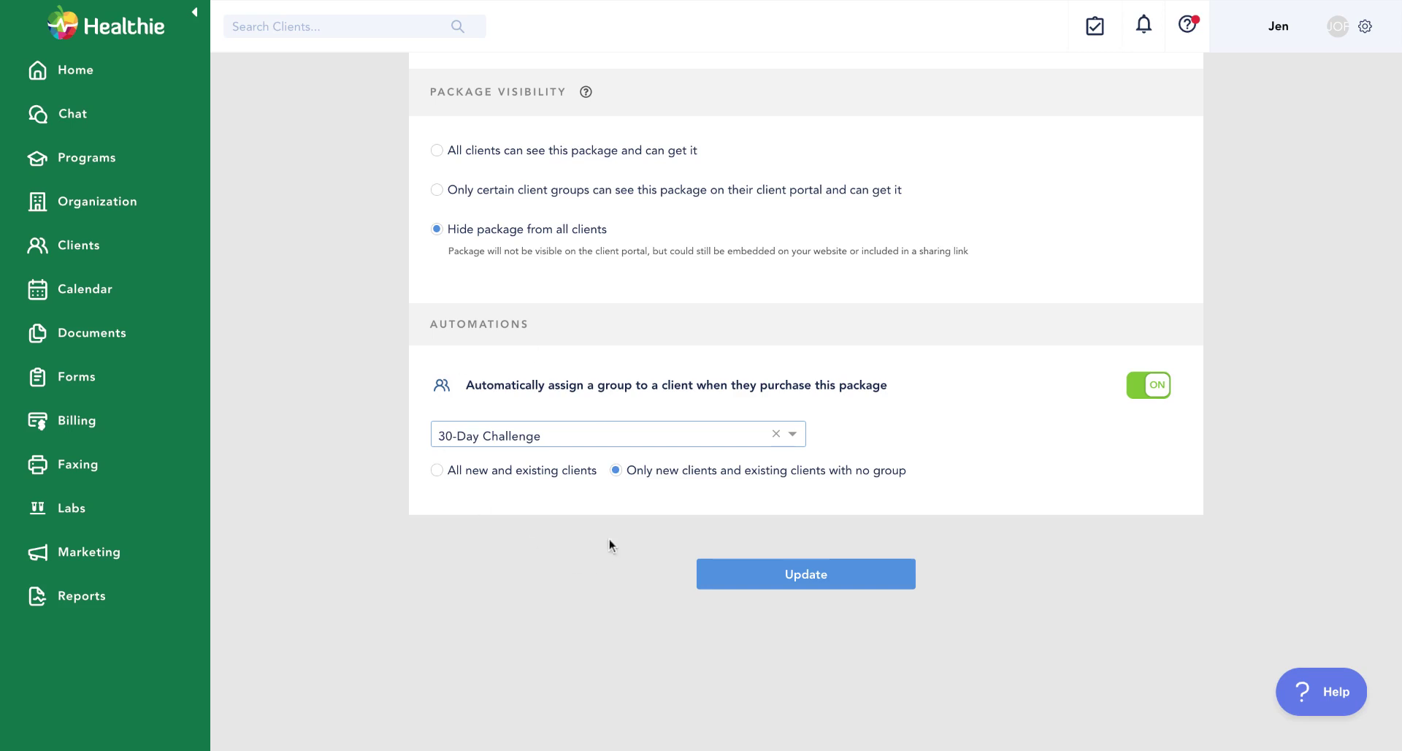
{"action": "left_click", "coordinate": [519, 479]}
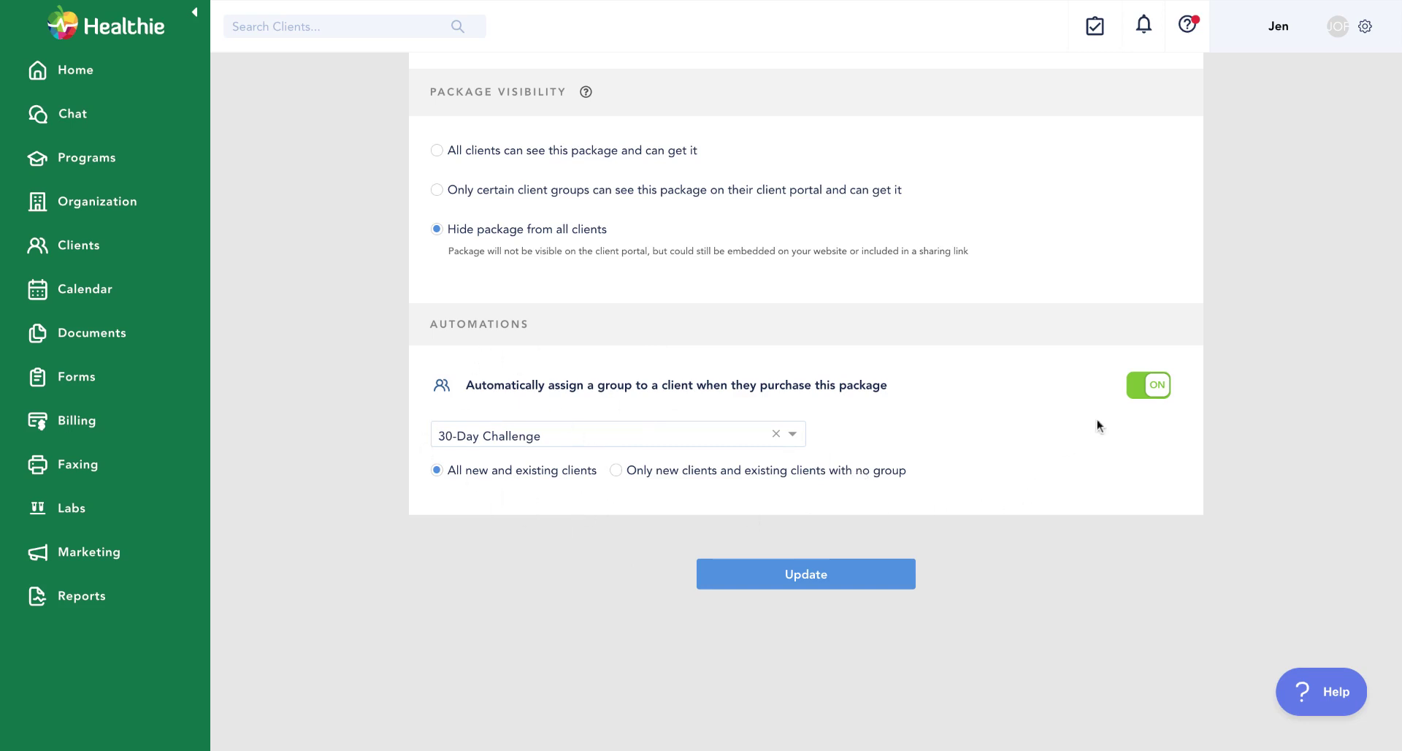
{"action": "left_click", "coordinate": [1155, 392]}
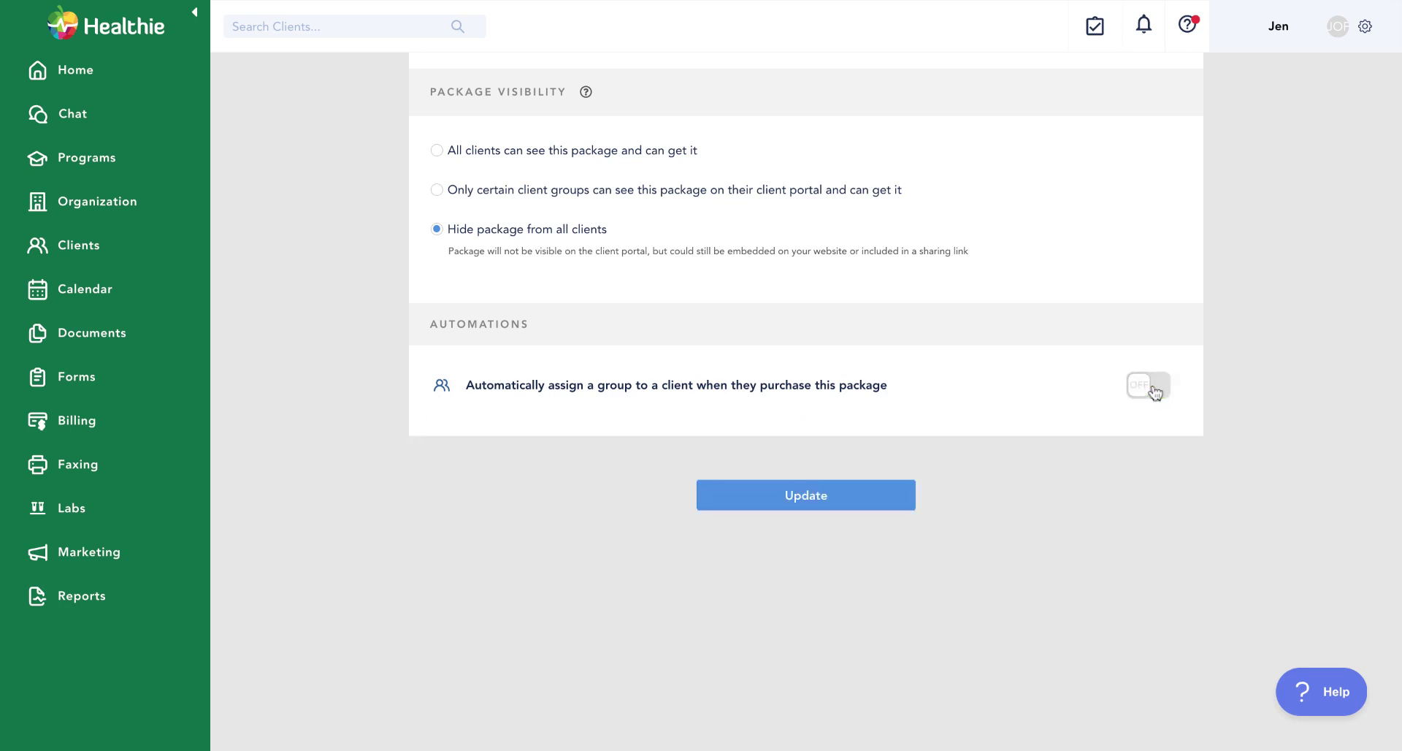
- Add the Deep Dive program to the package's included items
{"action": "scroll", "coordinate": [1156, 392], "scroll_direction": "up", "scroll_amount": 9}
{"action": "left_click", "coordinate": [779, 165]}
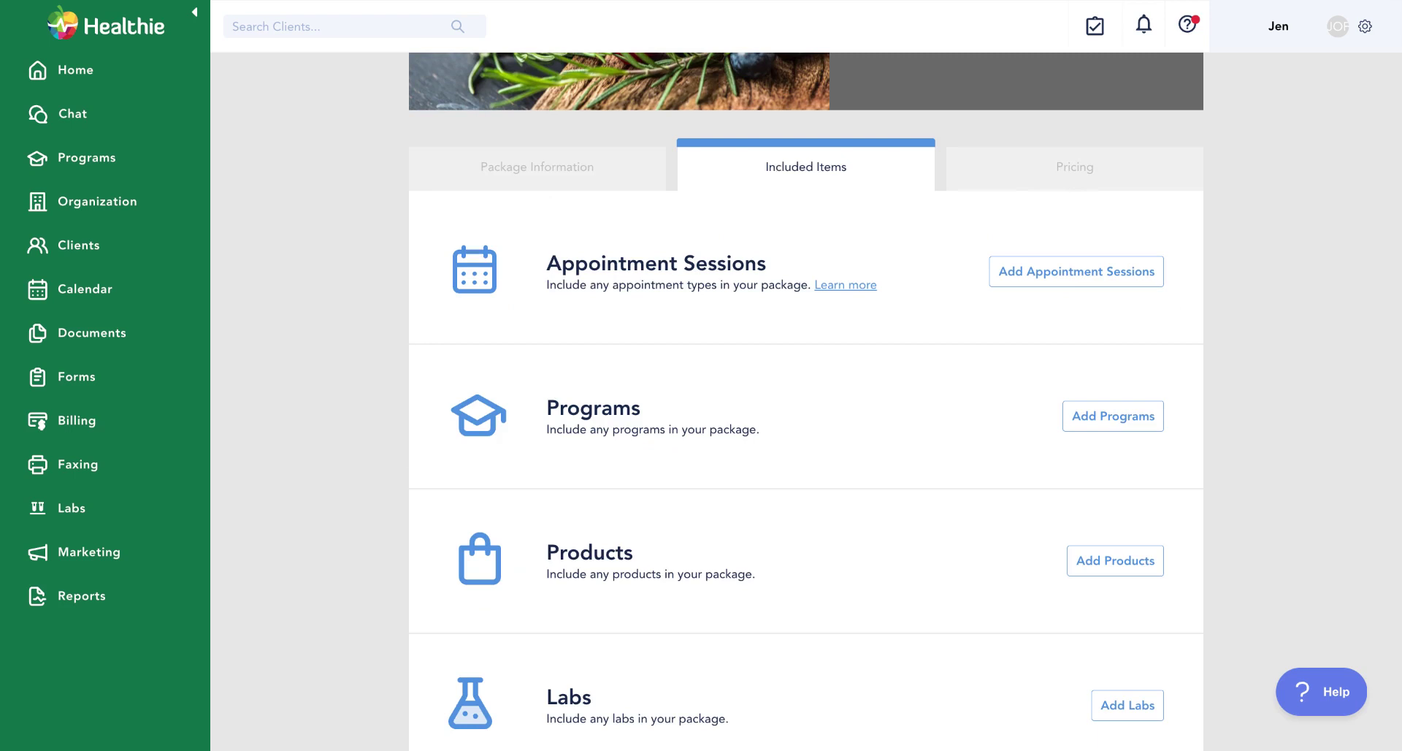
{"action": "scroll", "coordinate": [314, 482], "scroll_direction": "down", "scroll_amount": 2}
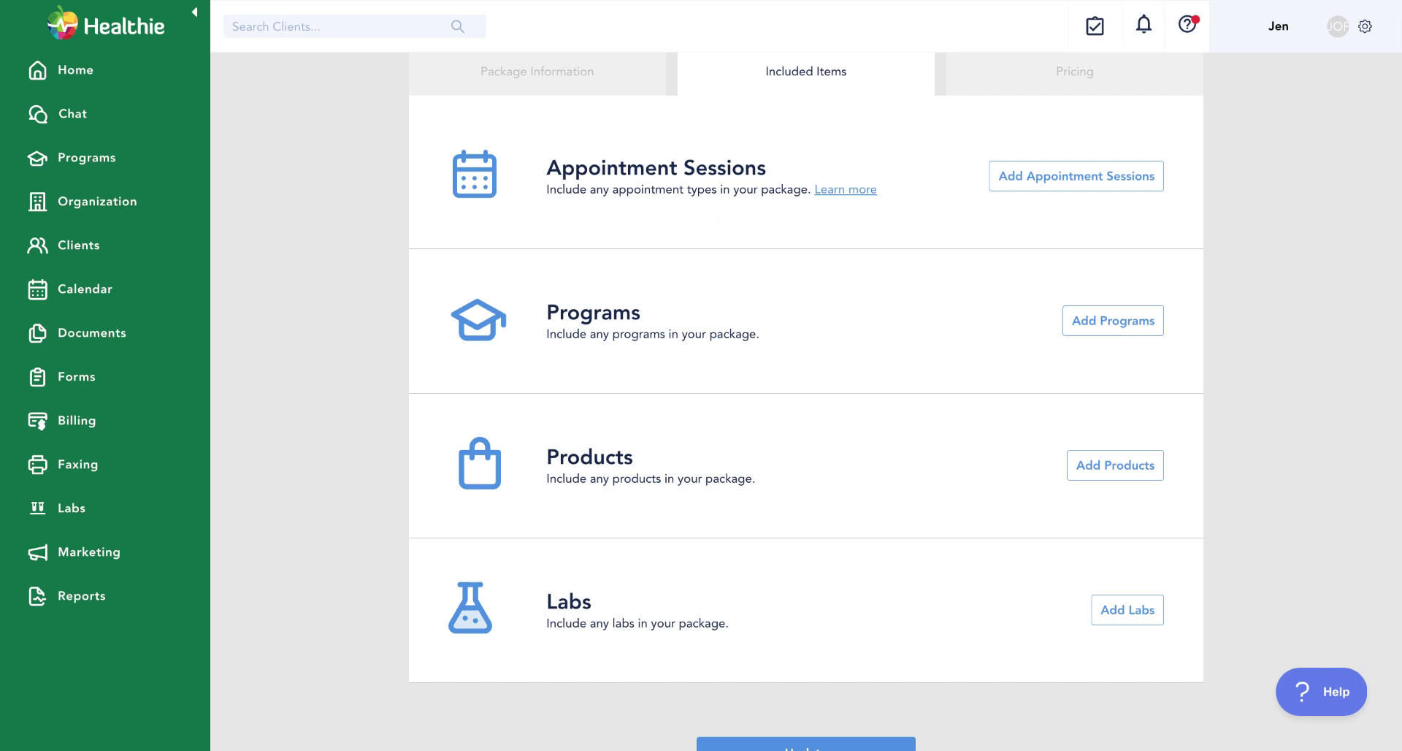
{"action": "left_click", "coordinate": [1101, 323]}
{"action": "left_click", "coordinate": [993, 319]}
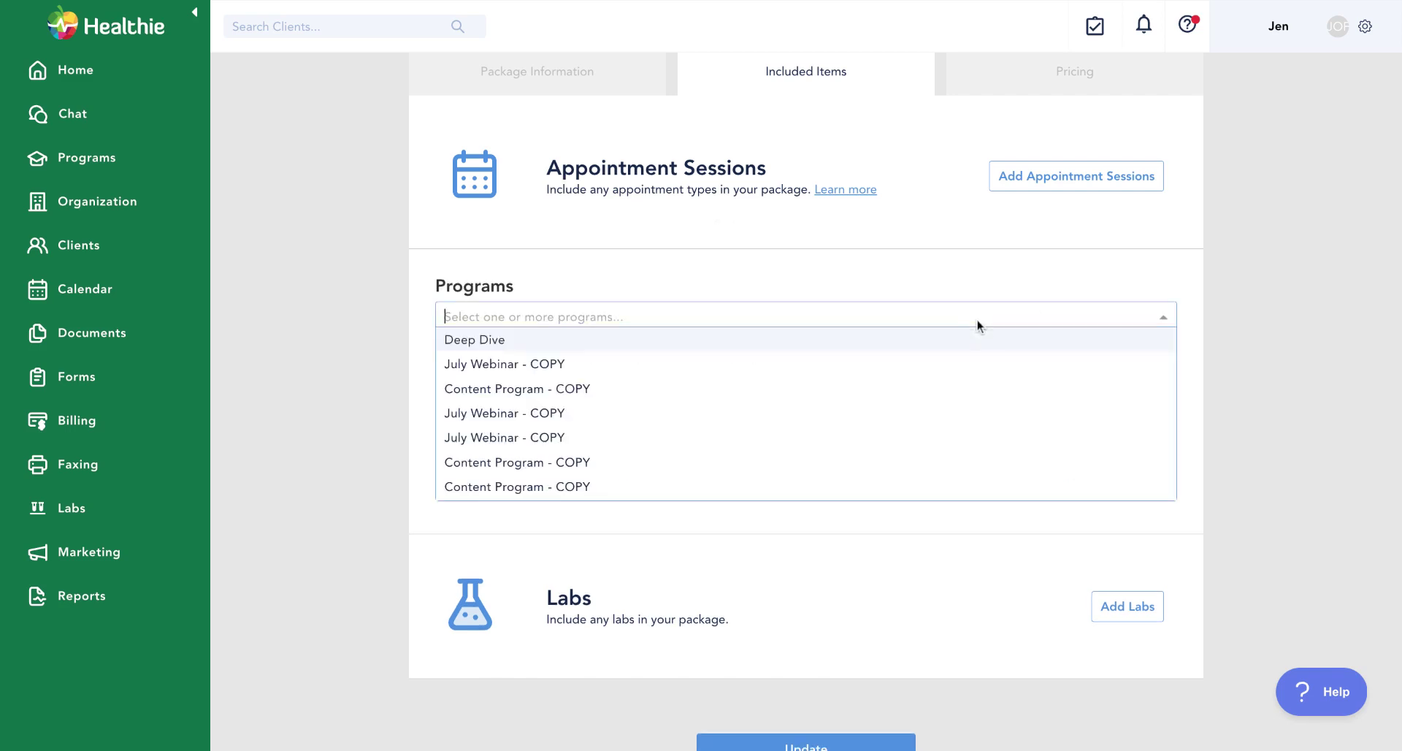
{"action": "left_click", "coordinate": [758, 347]}
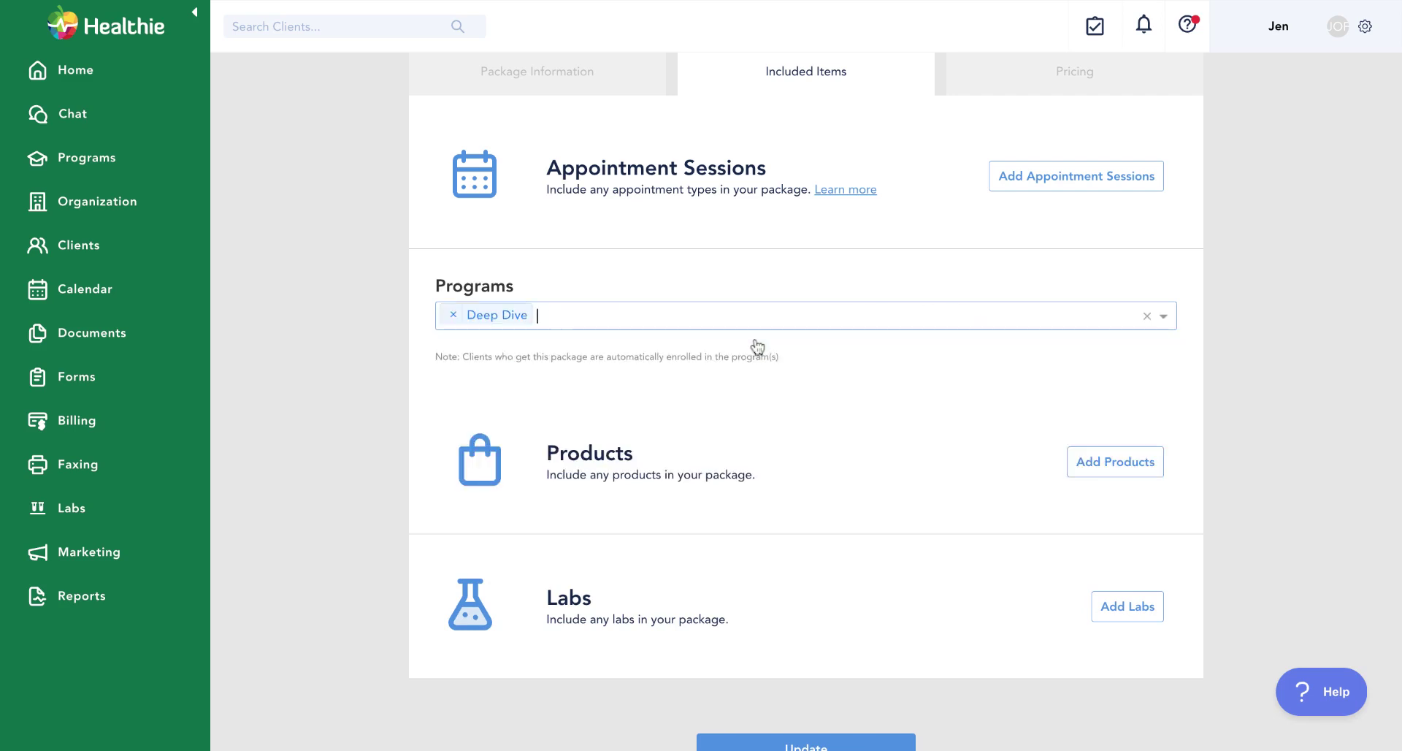
{"action": "left_click", "coordinate": [388, 337]}
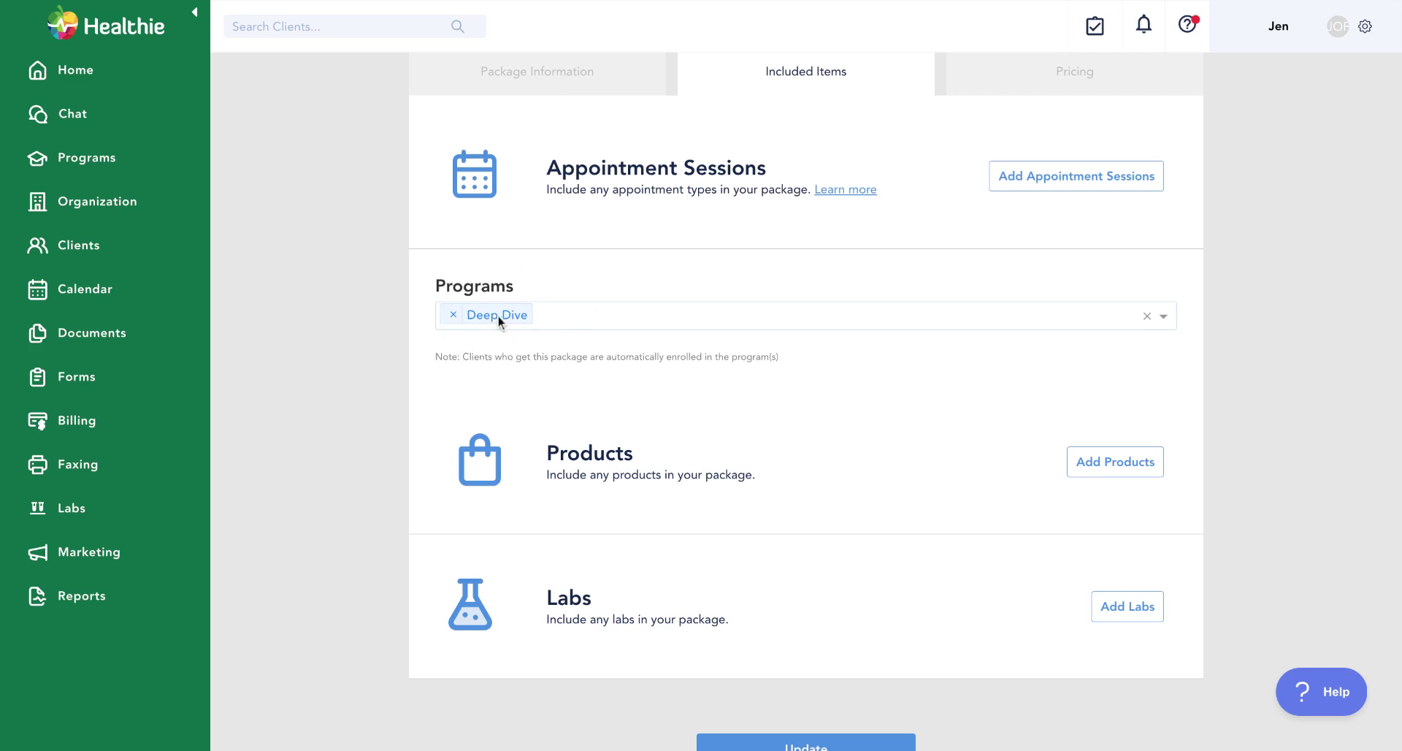
- Include one 30-Minute Consult appointment session in the package
{"action": "left_click", "coordinate": [1049, 188]}
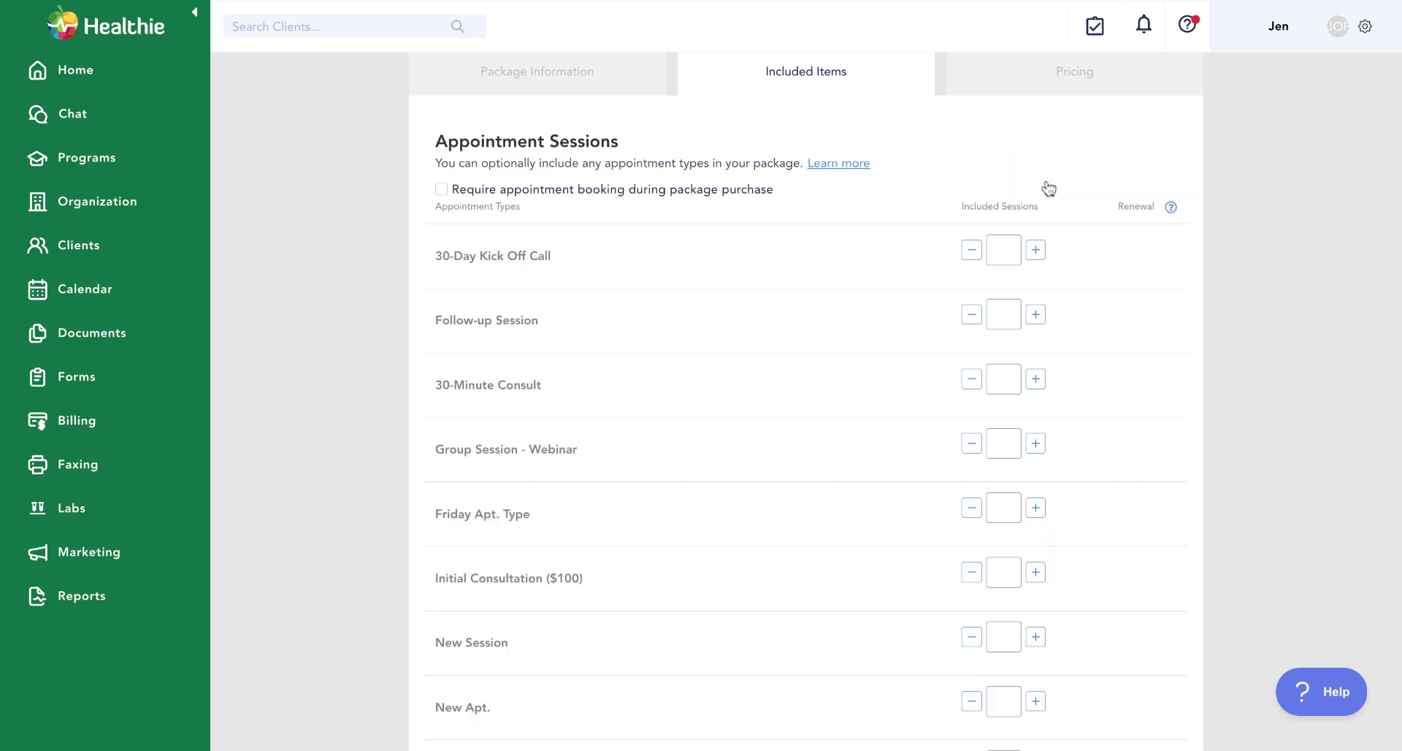
{"action": "left_click", "coordinate": [1036, 379]}
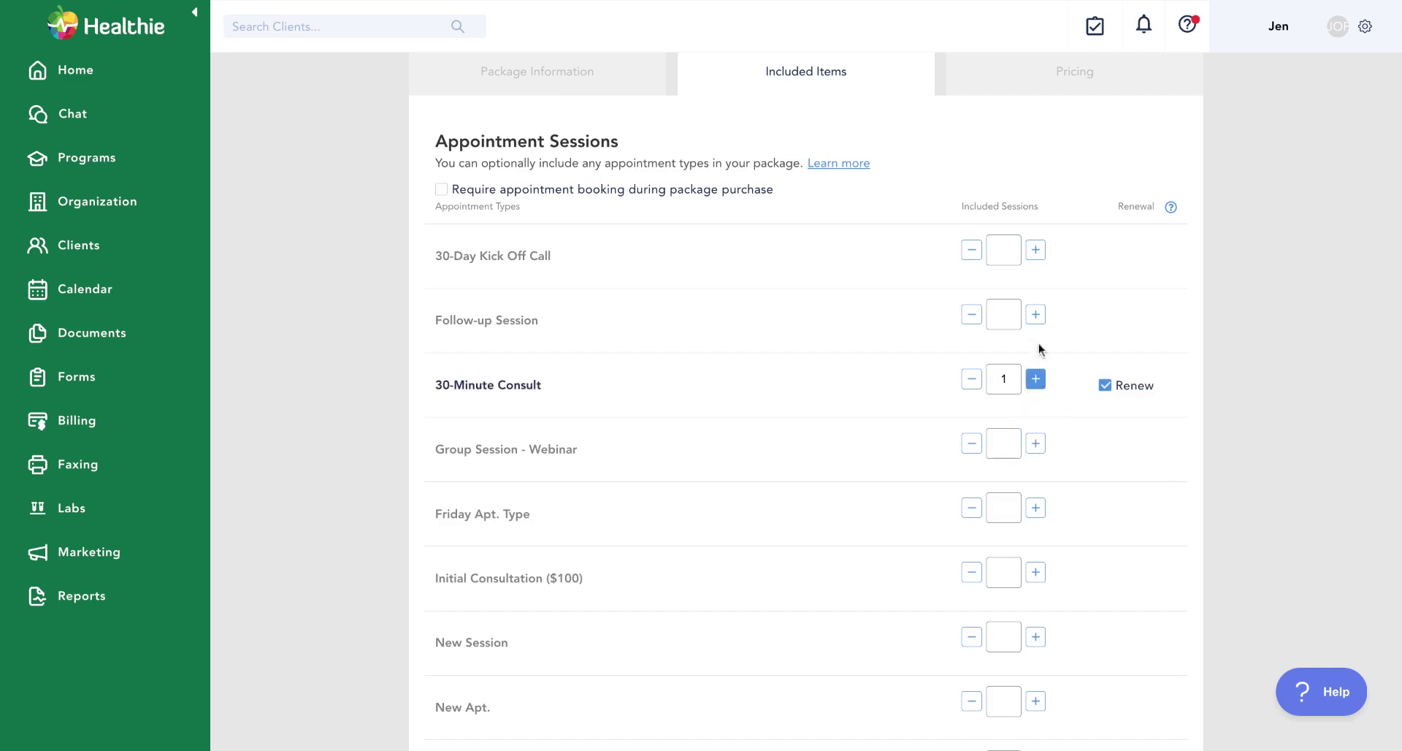
{"action": "scroll", "coordinate": [1030, 350], "scroll_direction": "down", "scroll_amount": 6}
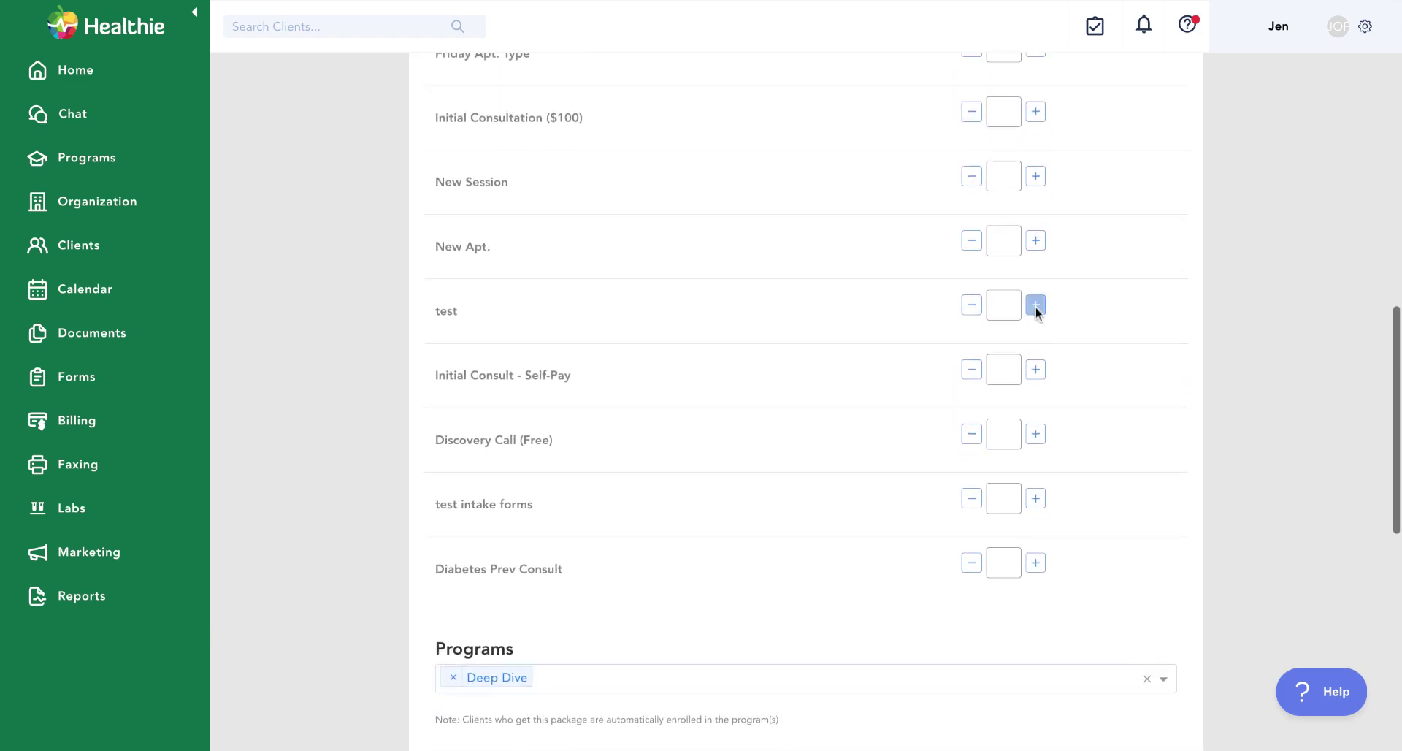
{"action": "scroll", "coordinate": [1033, 322], "scroll_direction": "up", "scroll_amount": 6}
{"action": "scroll", "coordinate": [1050, 177], "scroll_direction": "up", "scroll_amount": 2}
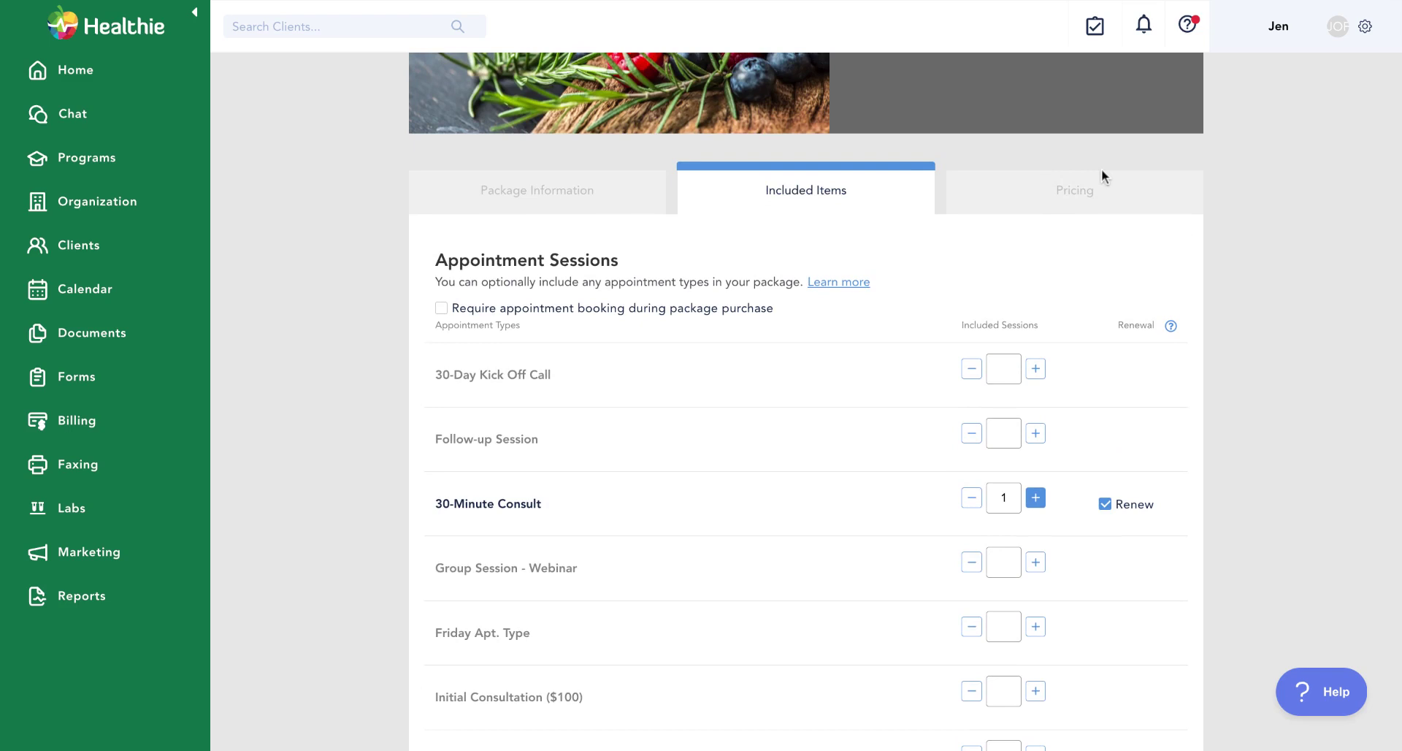
- Set the package price to 150 in the package's pricing settings
{"action": "left_click", "coordinate": [1042, 195]}
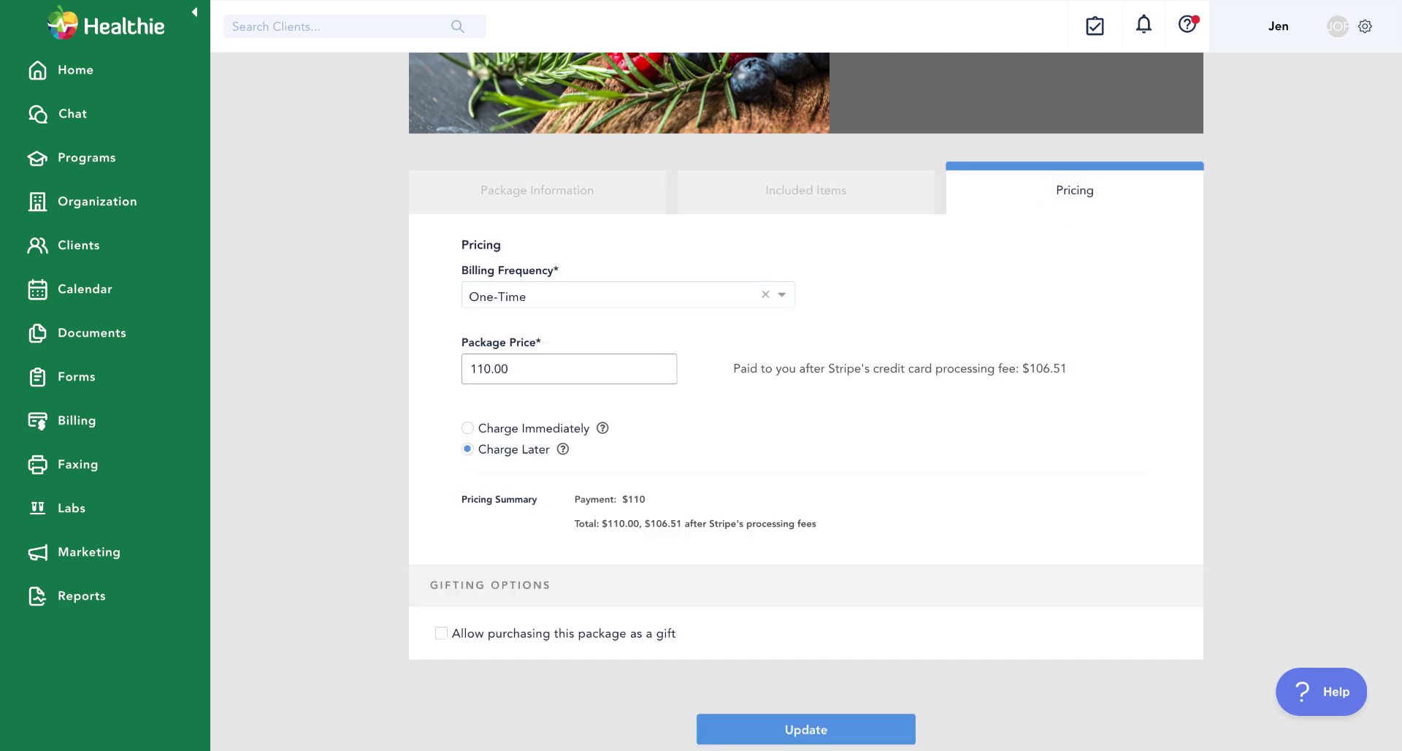
{"action": "double_click", "coordinate": [545, 368]}
{"action": "type", "text": "0"}
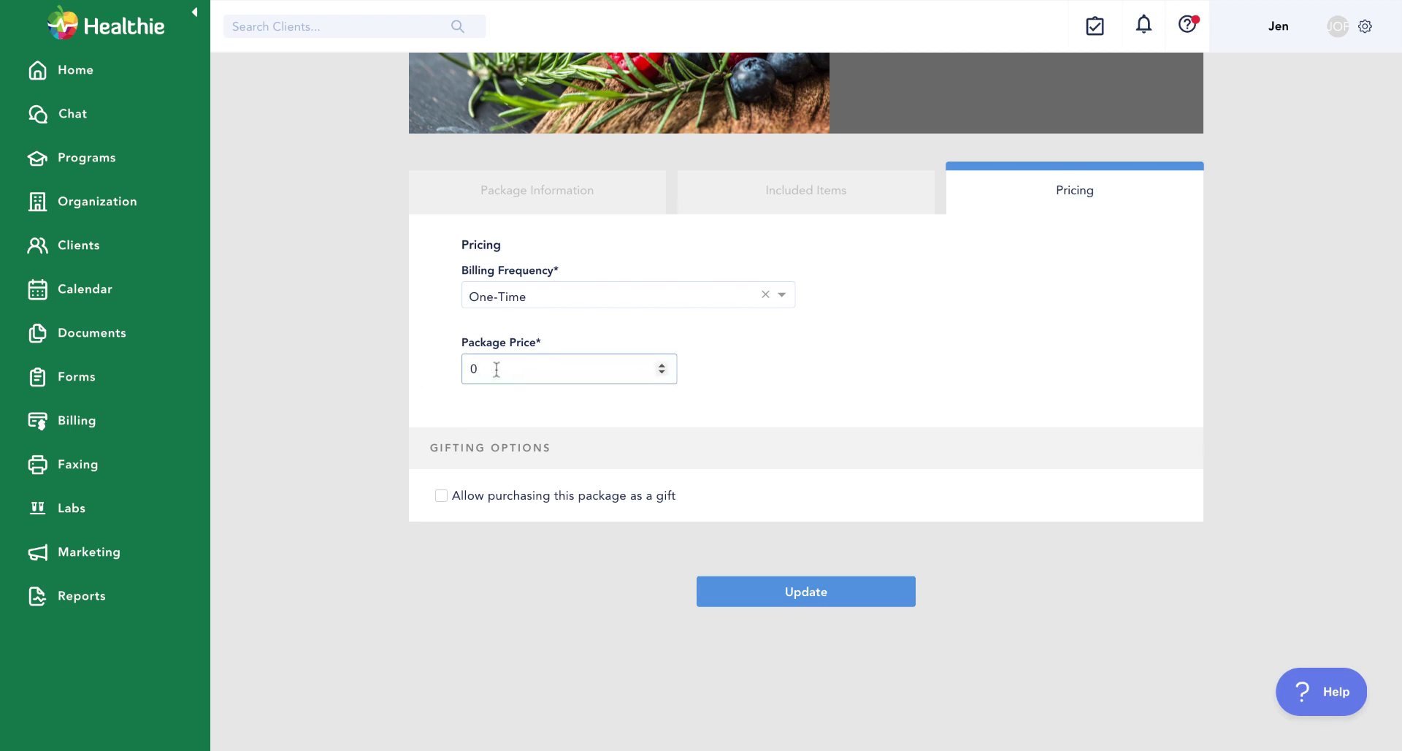
{"action": "key", "text": "ctrl+a"}
{"action": "type", "text": "150"}
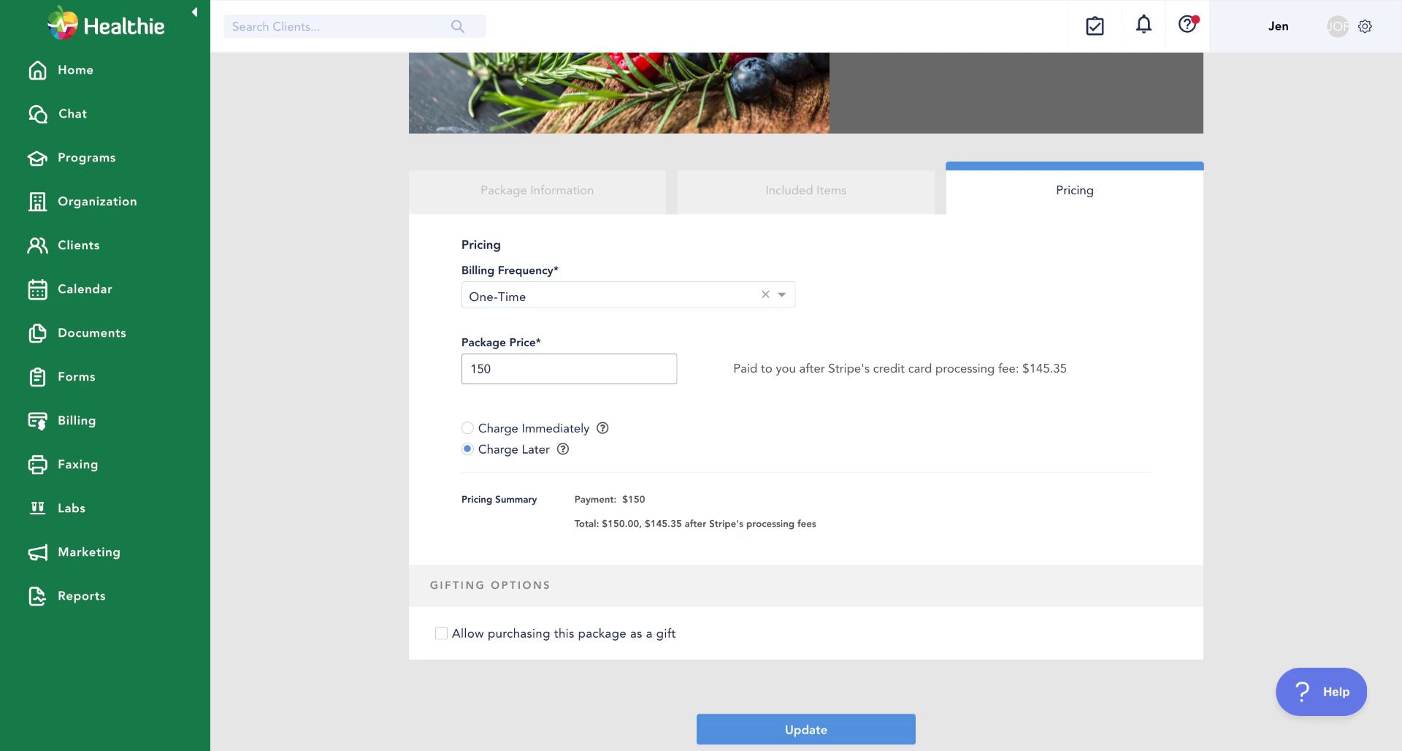
- Set the package's billing frequency to Monthly with 6 billing periods
{"action": "left_click", "coordinate": [628, 296]}
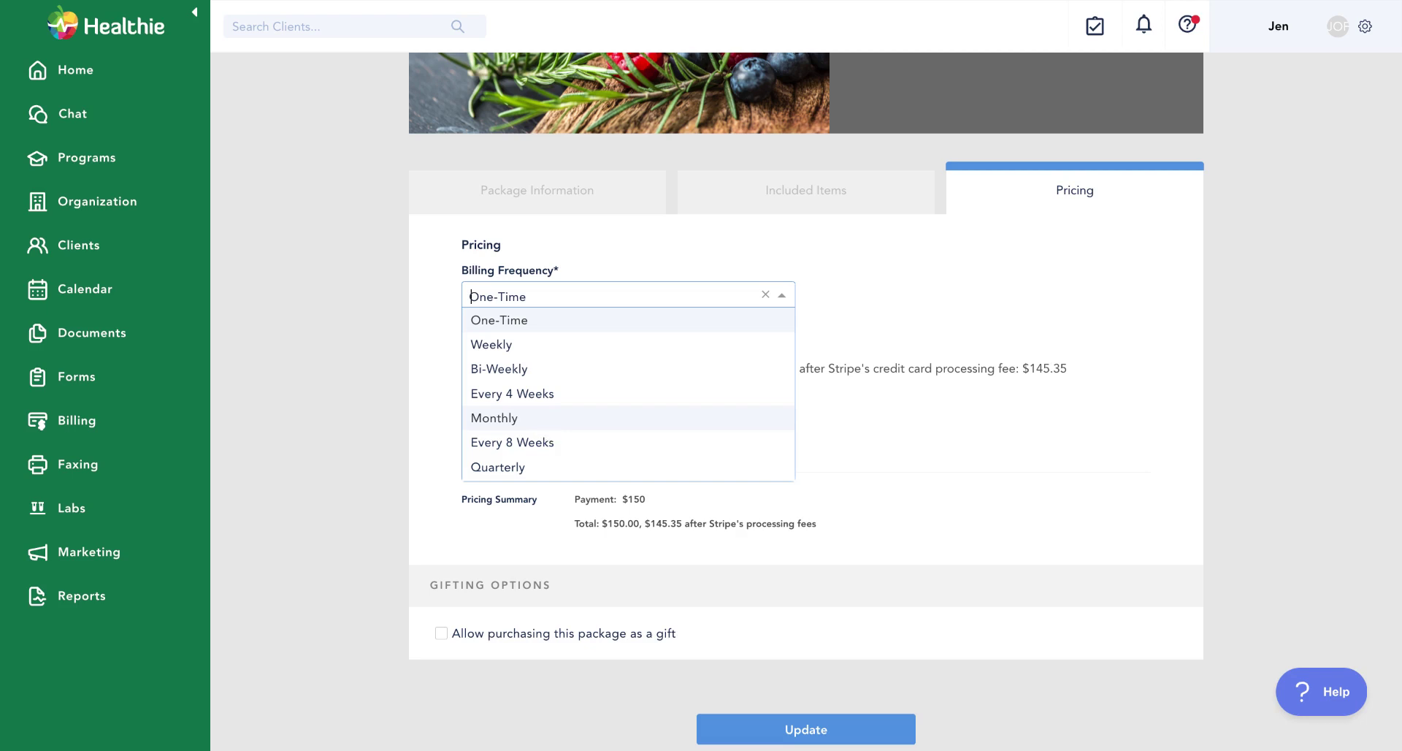
{"action": "key", "text": "Return"}
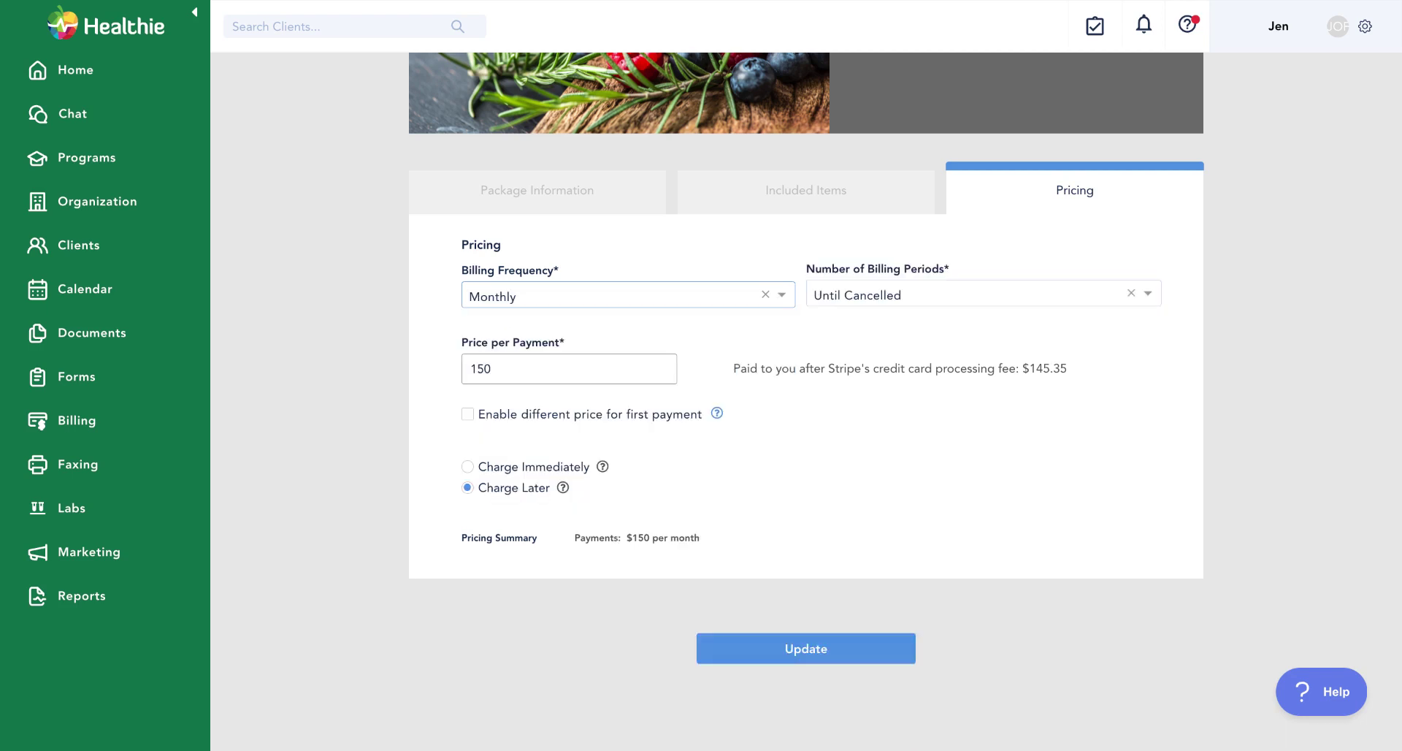
{"action": "left_click", "coordinate": [970, 295]}
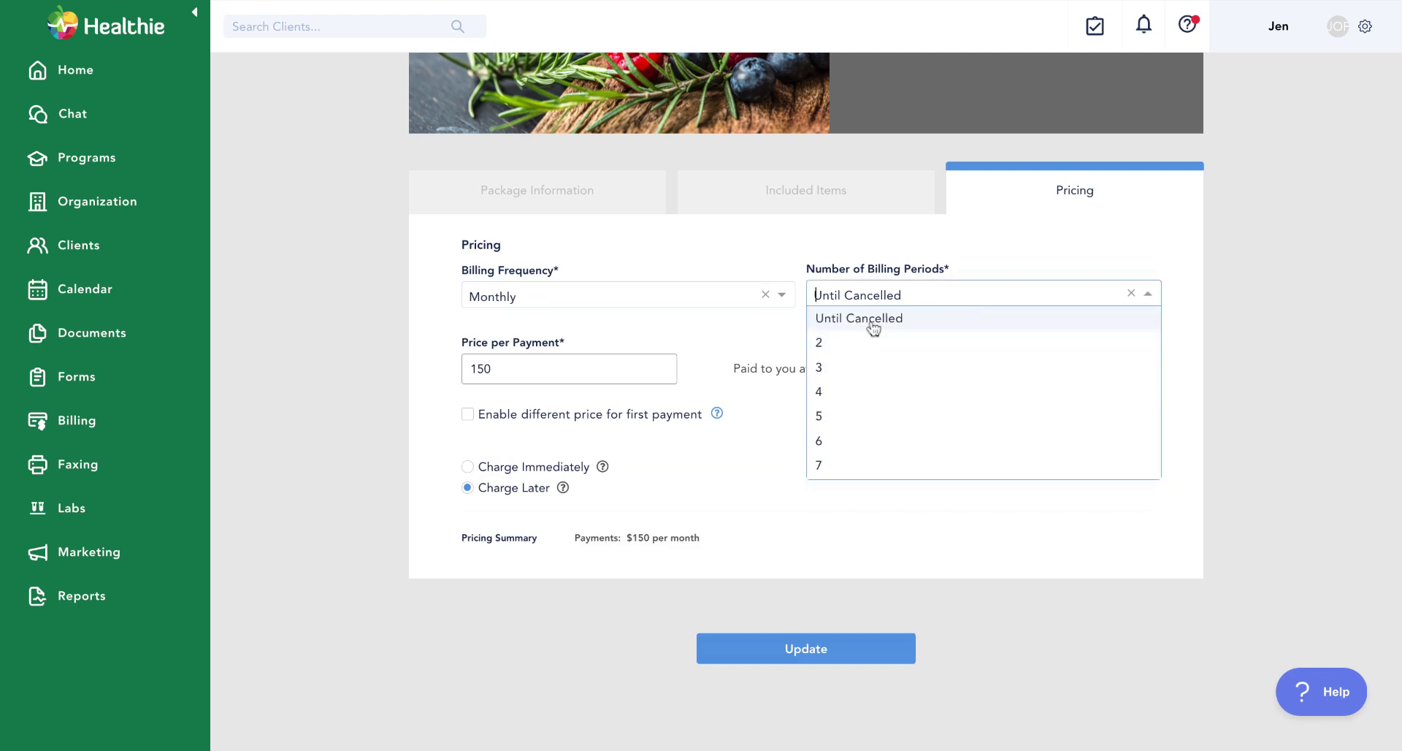
{"action": "left_click", "coordinate": [856, 441]}
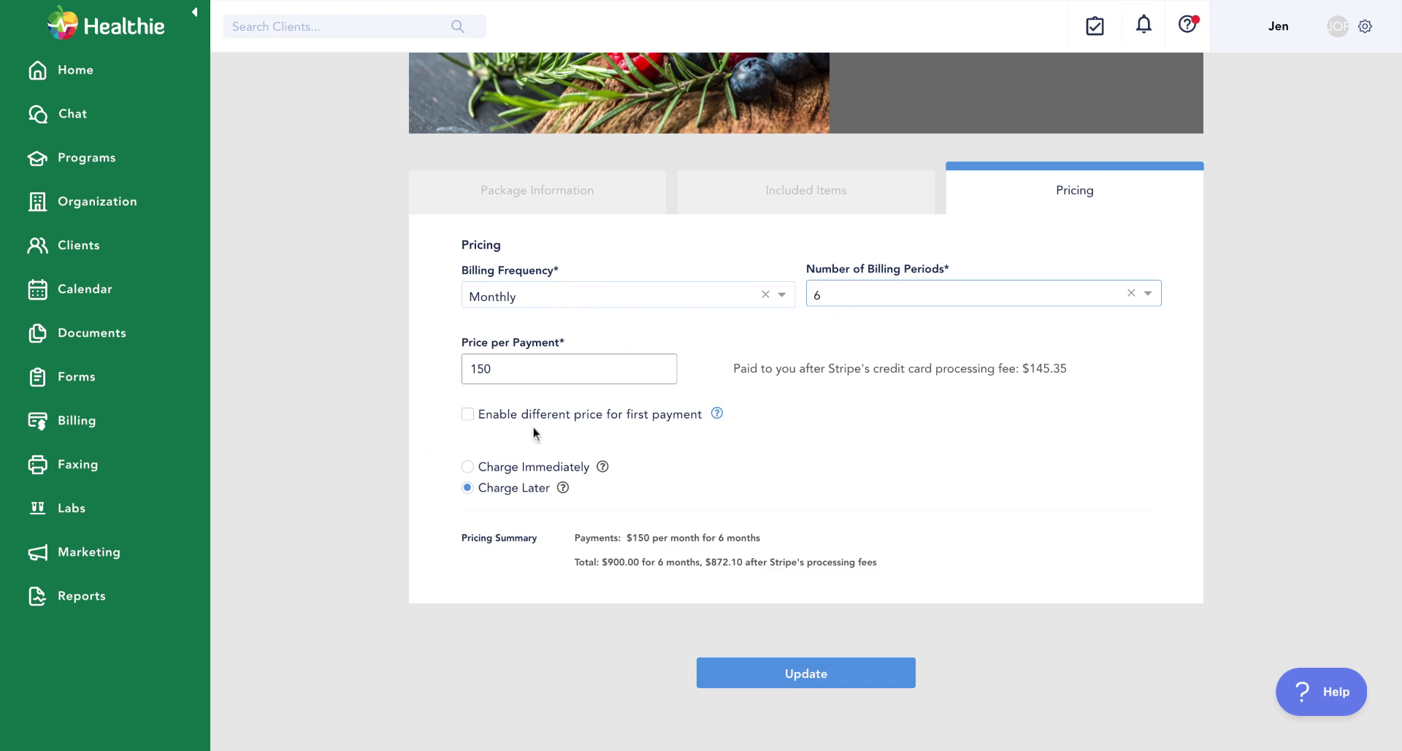
- Enable a different first payment price of 500 and set the price per payment to 75
{"action": "left_click", "coordinate": [557, 422]}
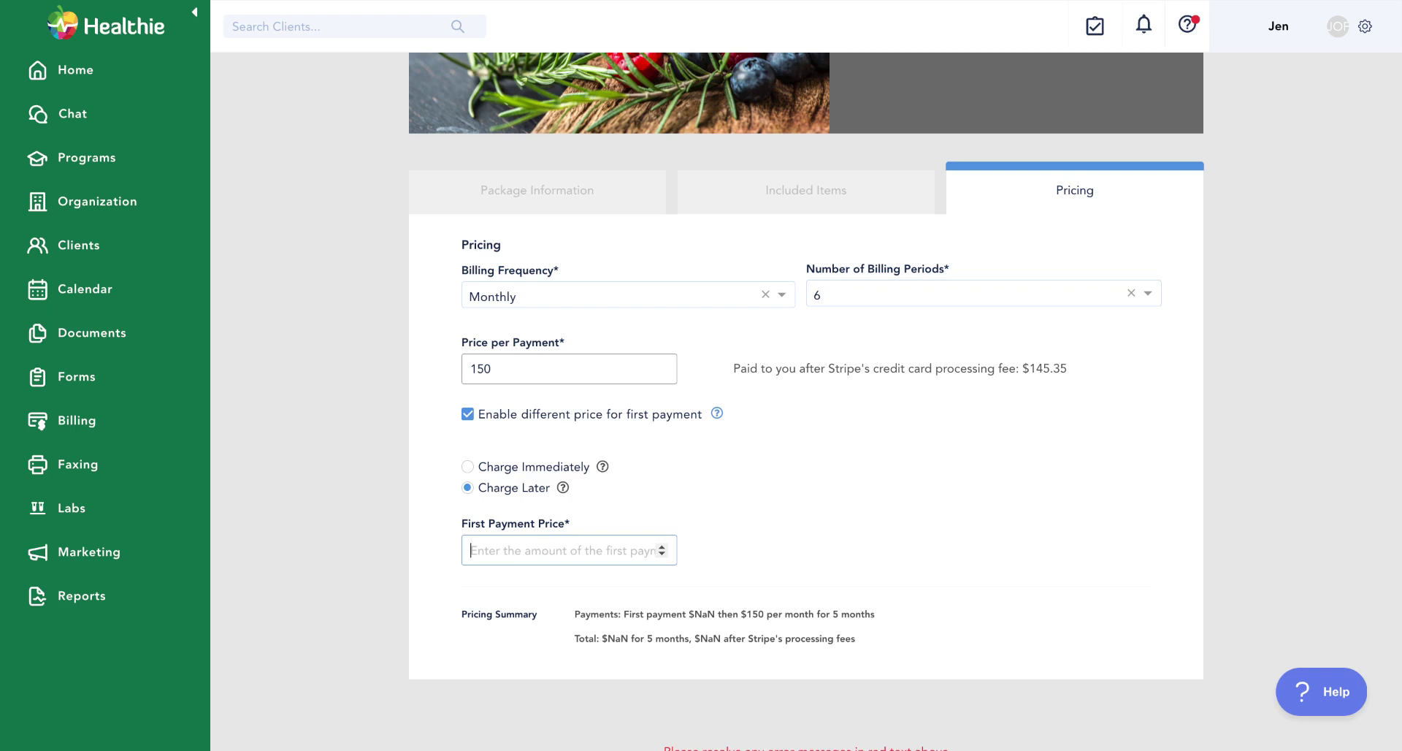
{"action": "type", "text": "500"}
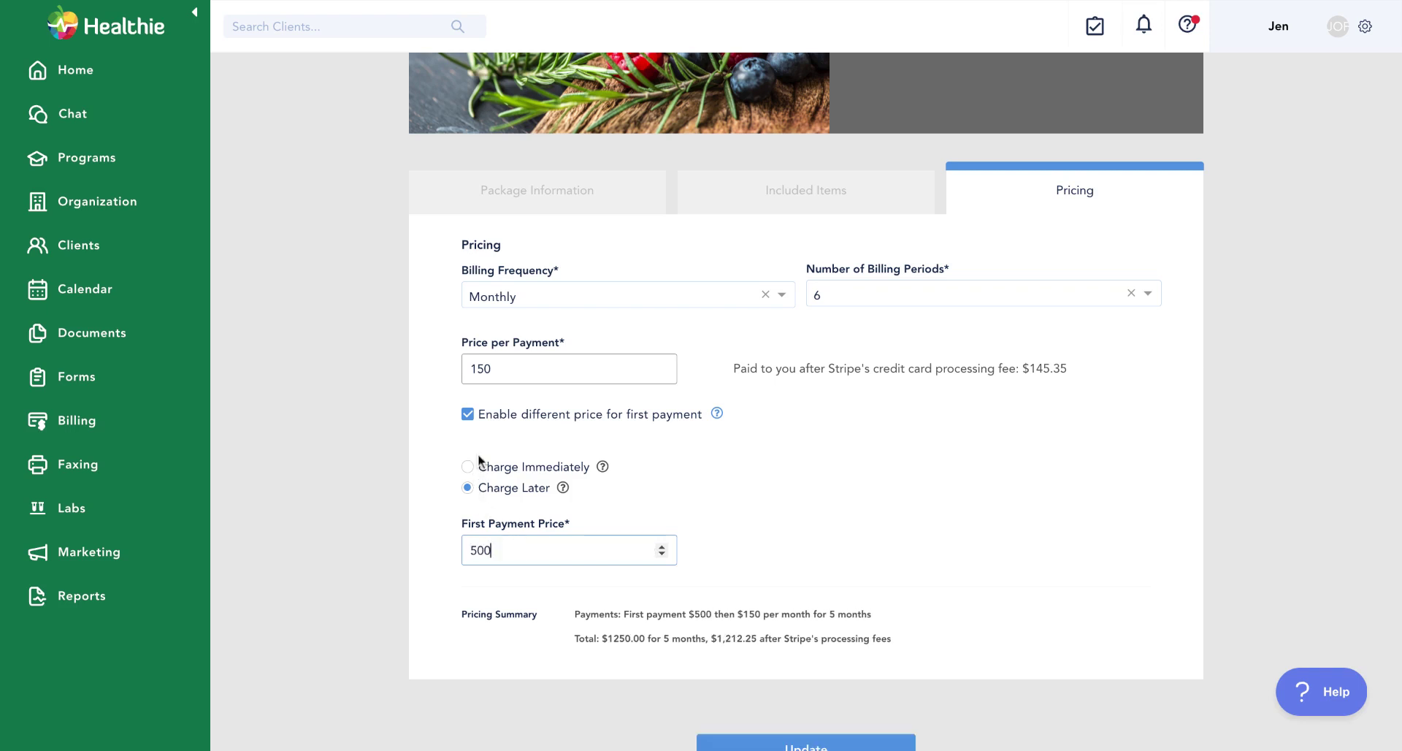
{"action": "double_click", "coordinate": [512, 369]}
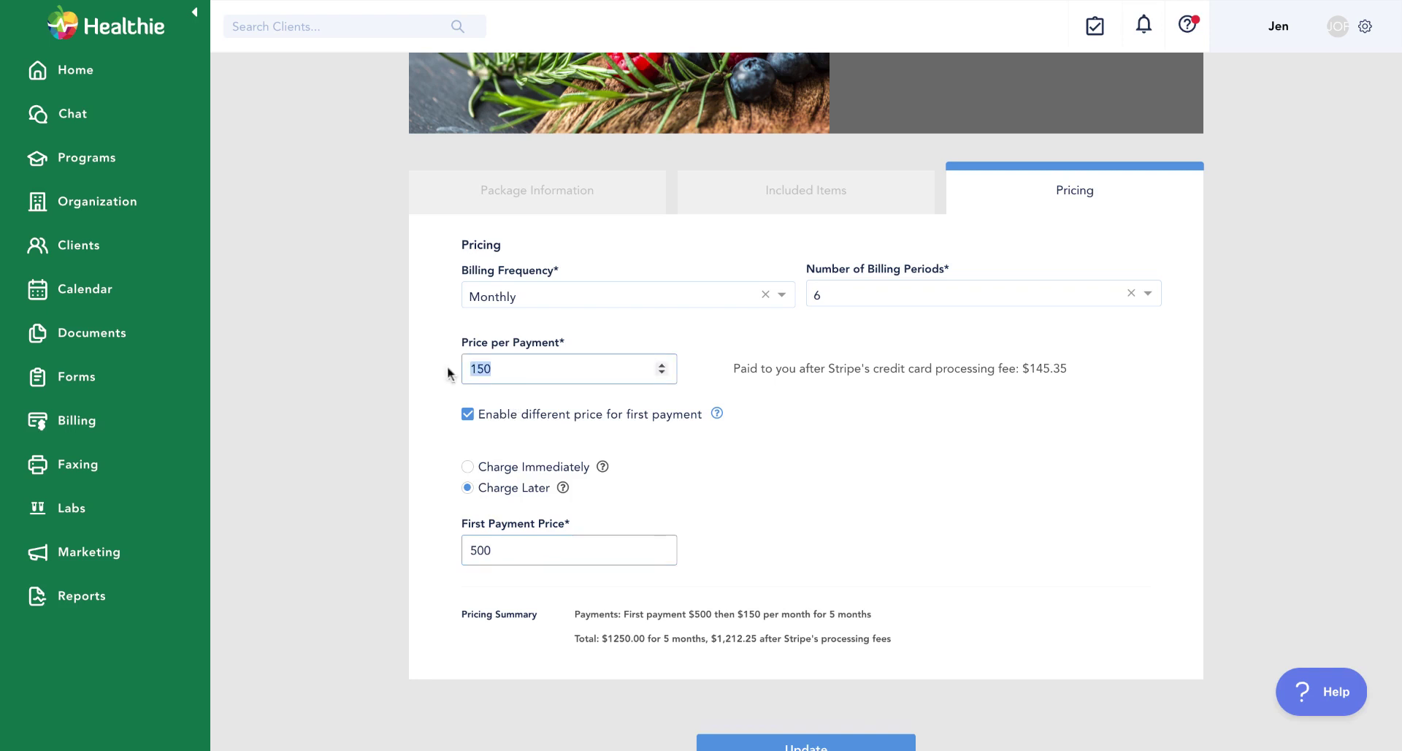
{"action": "type", "text": "75"}
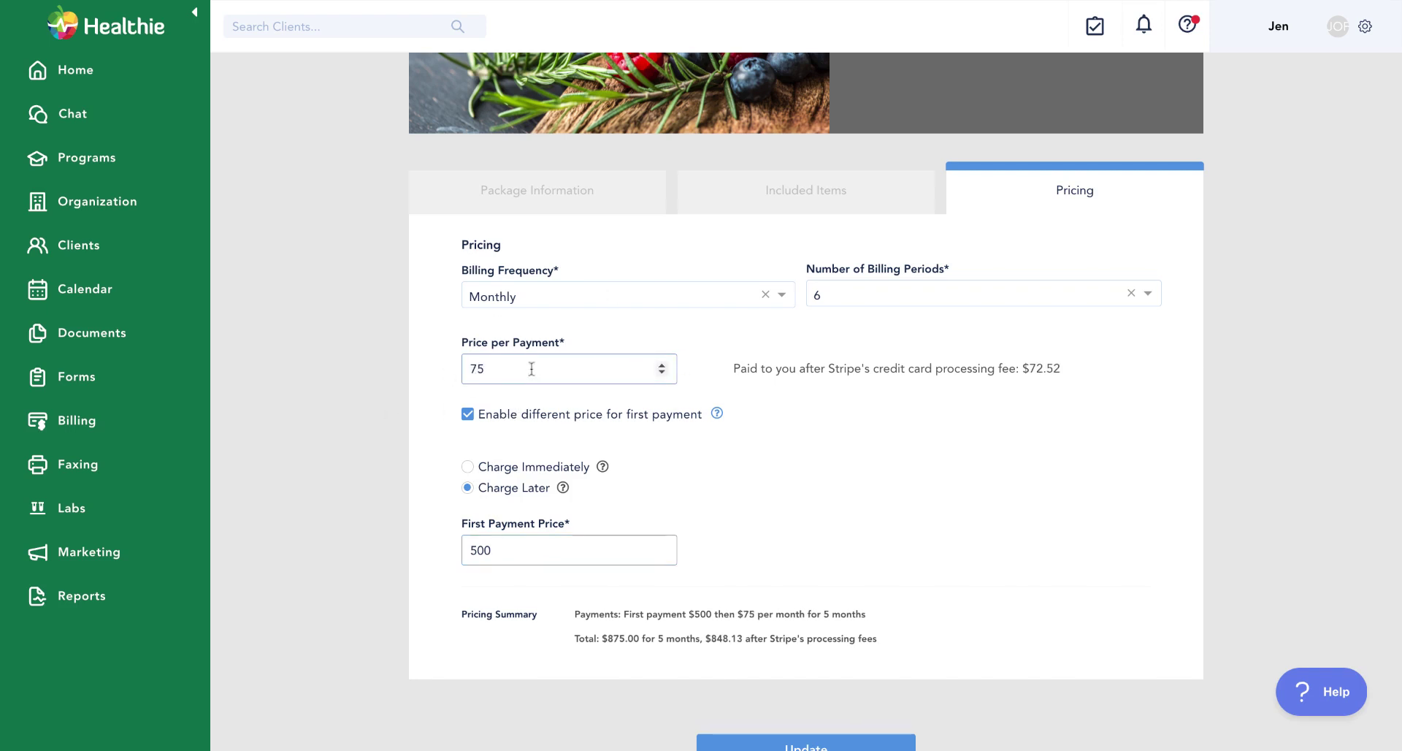
- Disable the separate first payment price, set the price to 150 and return the billing frequency to One-Time
{"action": "left_click", "coordinate": [468, 414]}
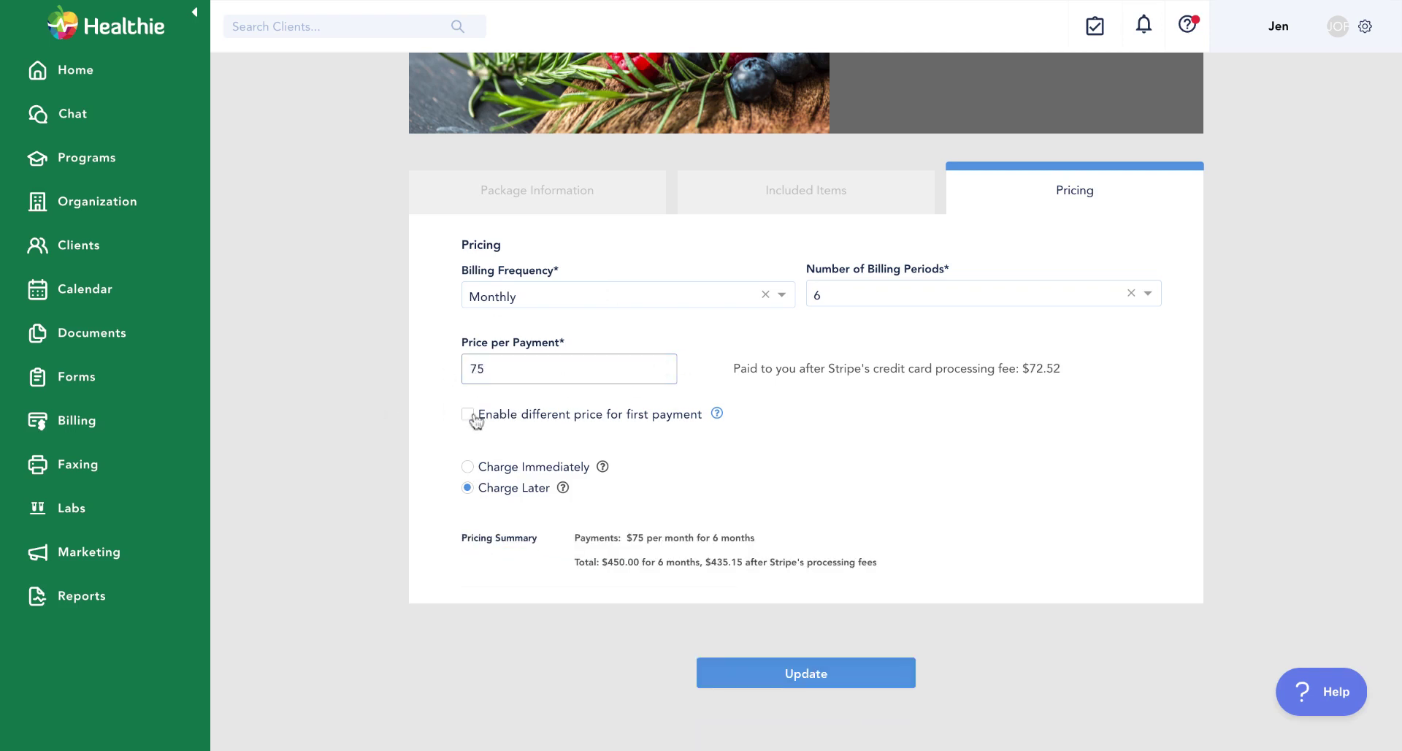
{"action": "double_click", "coordinate": [536, 374]}
{"action": "type", "text": "150"}
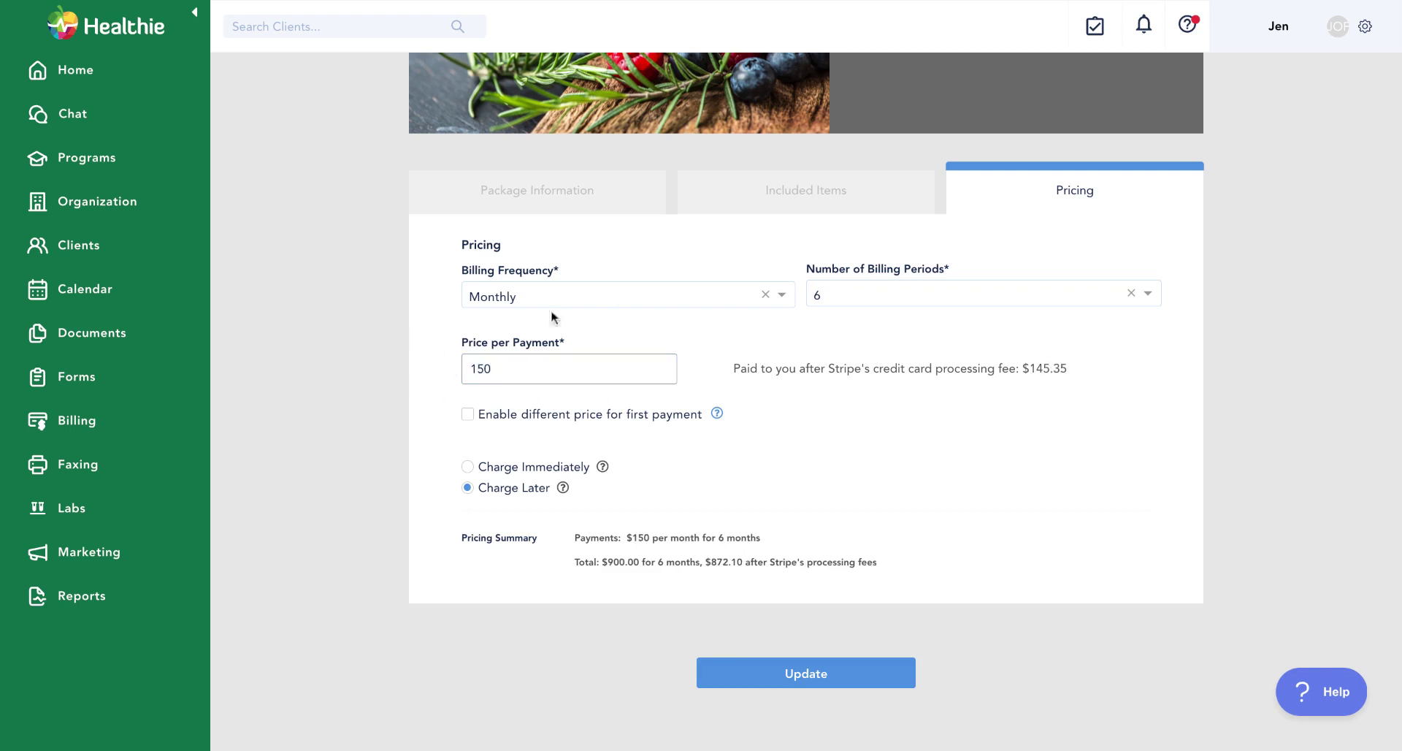
{"action": "left_click", "coordinate": [520, 297]}
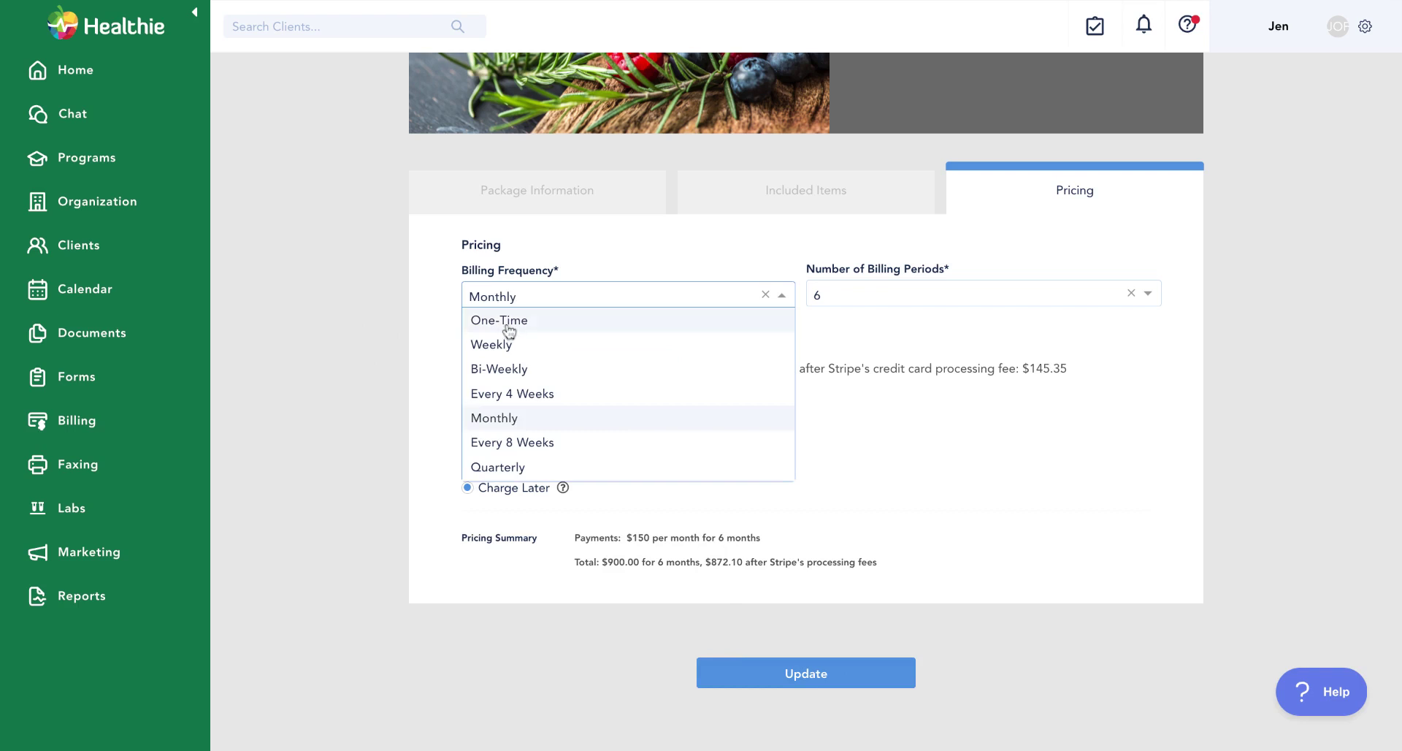
{"action": "left_click", "coordinate": [504, 322]}
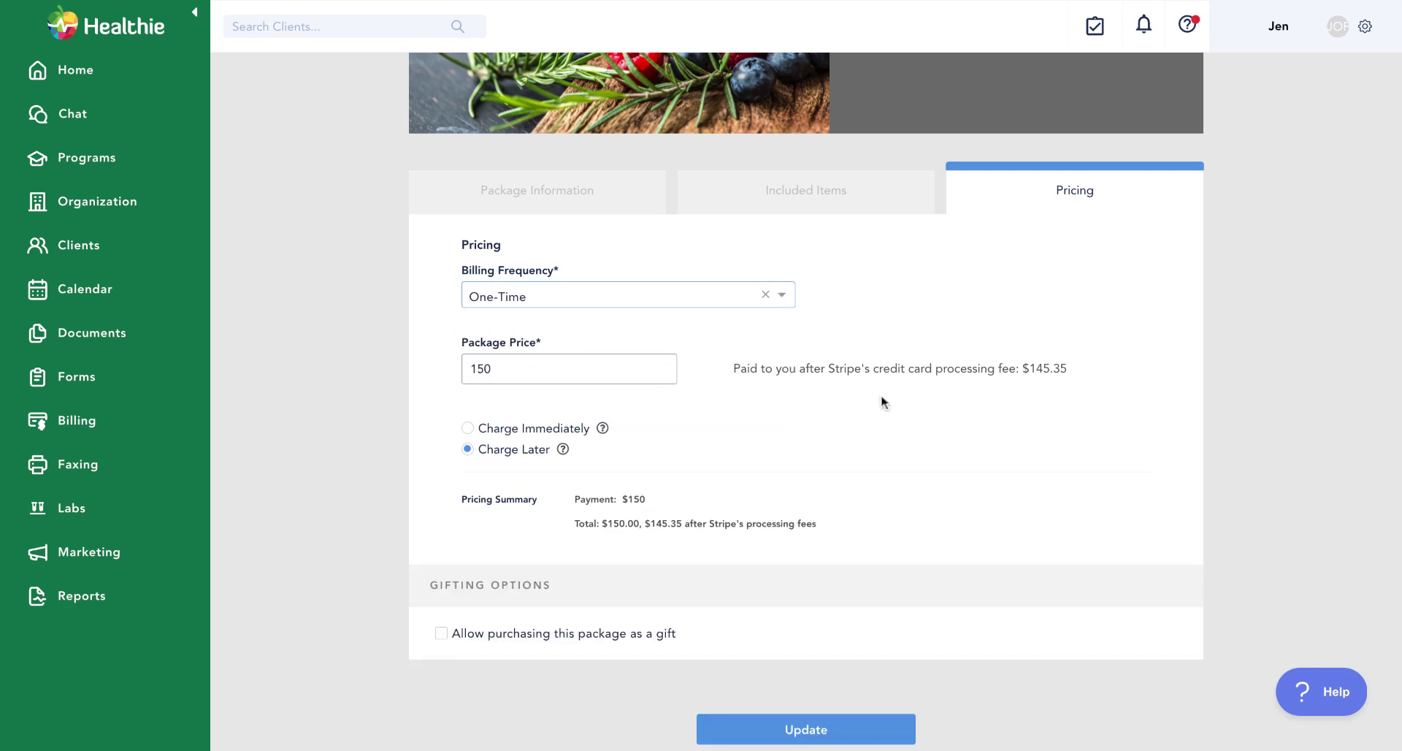
- Examine the amount paid out after Stripe's credit card processing fee for the package price
{"action": "triple_click", "coordinate": [735, 369]}
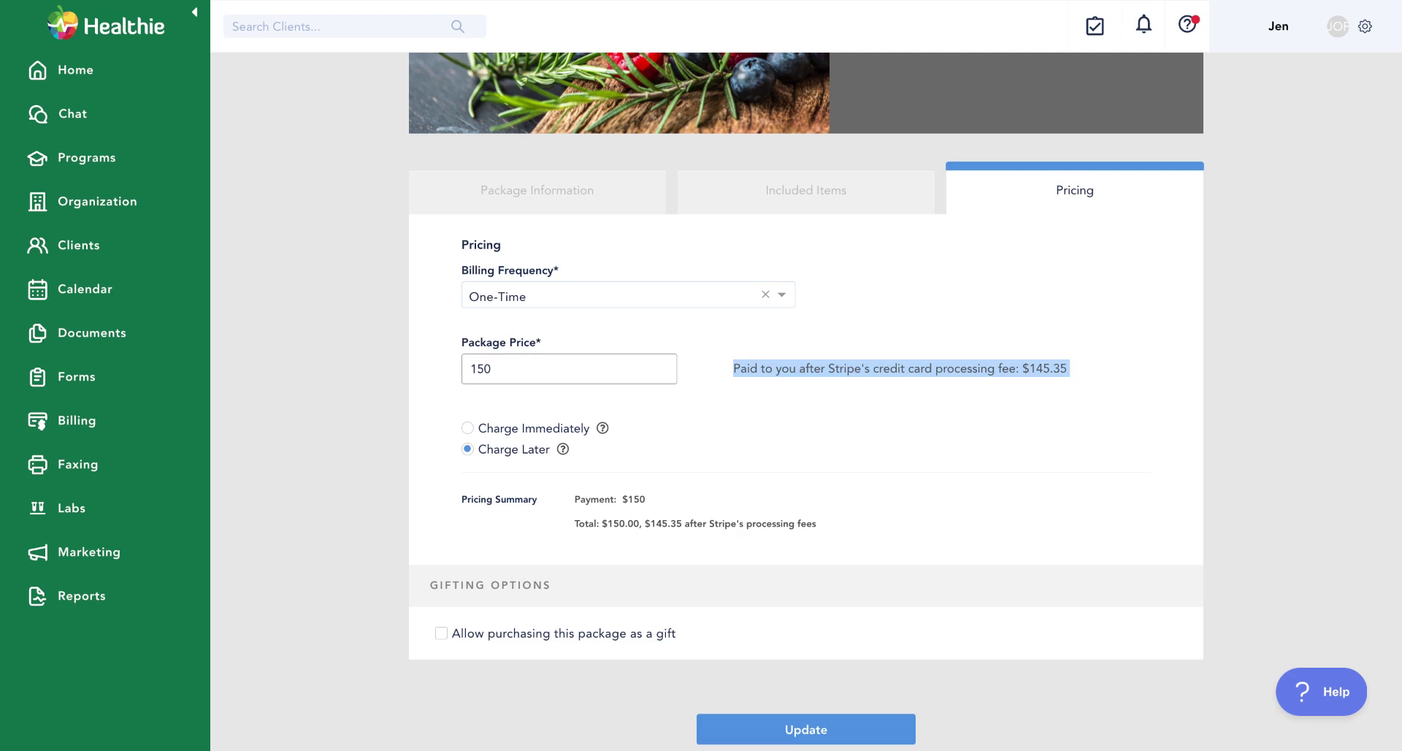
{"action": "left_click", "coordinate": [1070, 382]}
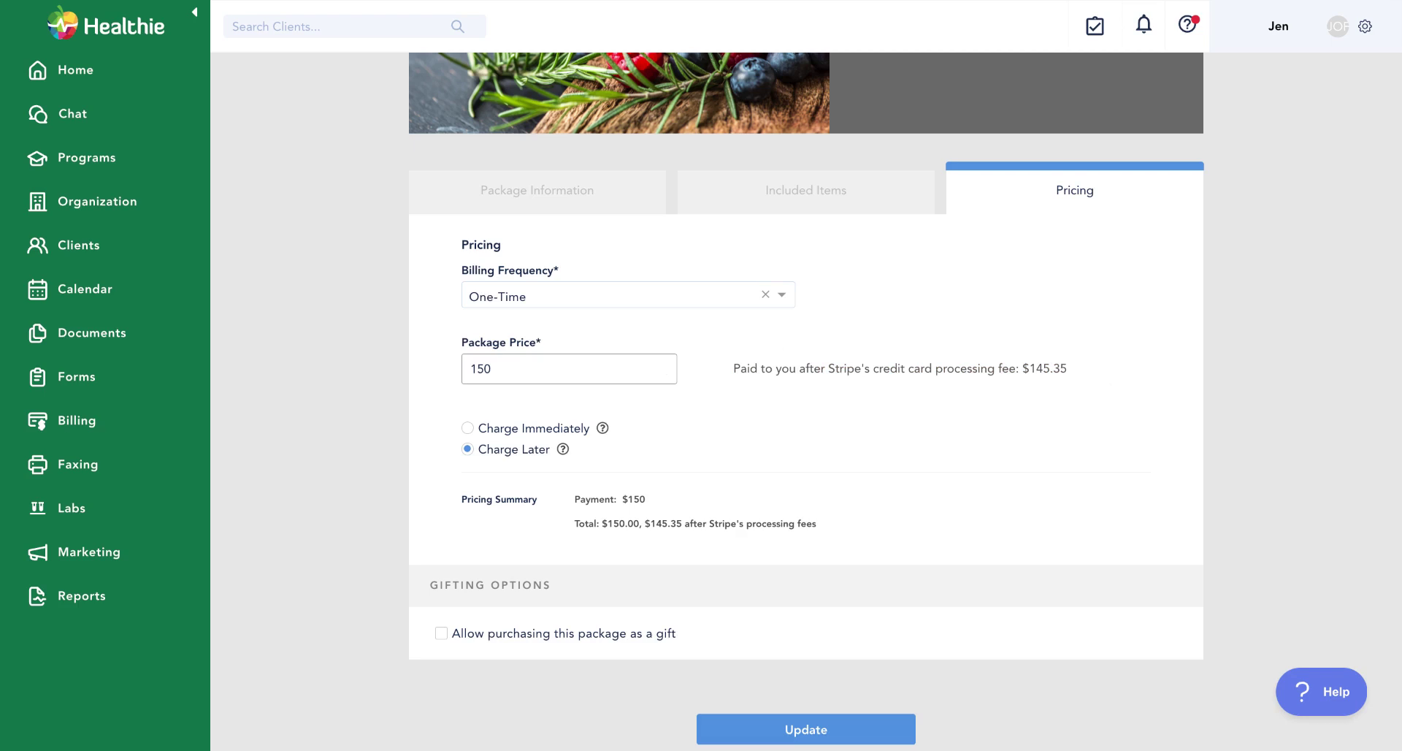
{"action": "left_click_drag", "start_coordinate": [1073, 369], "coordinate": [953, 369]}
{"action": "left_click", "coordinate": [953, 368]}
{"action": "double_click", "coordinate": [1074, 375]}
{"action": "left_click", "coordinate": [1074, 374]}
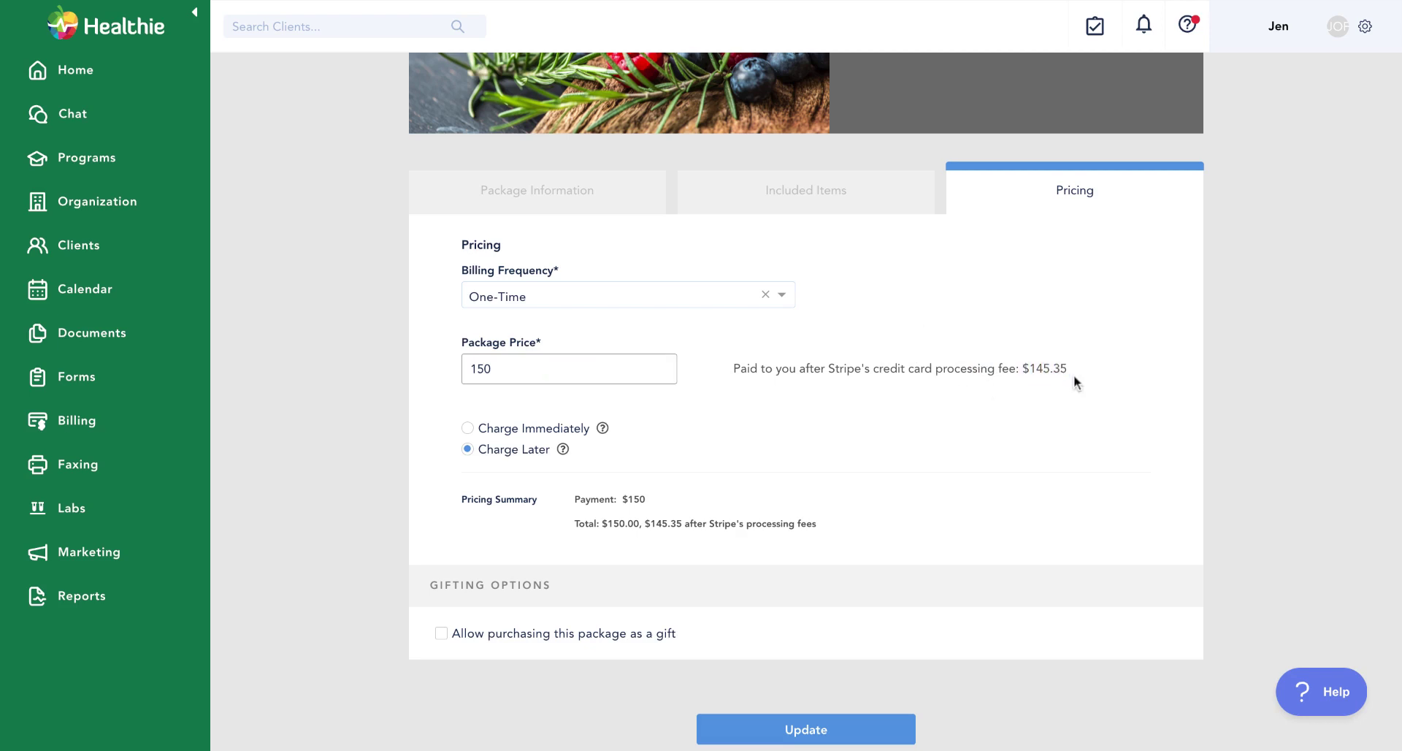
- Compare the two charge timing options and set the package to Charge Immediately
{"action": "left_click", "coordinate": [515, 433]}
{"action": "left_click", "coordinate": [510, 454]}
{"action": "left_click", "coordinate": [501, 431]}
{"action": "scroll", "coordinate": [594, 541], "scroll_direction": "down", "scroll_amount": 2}
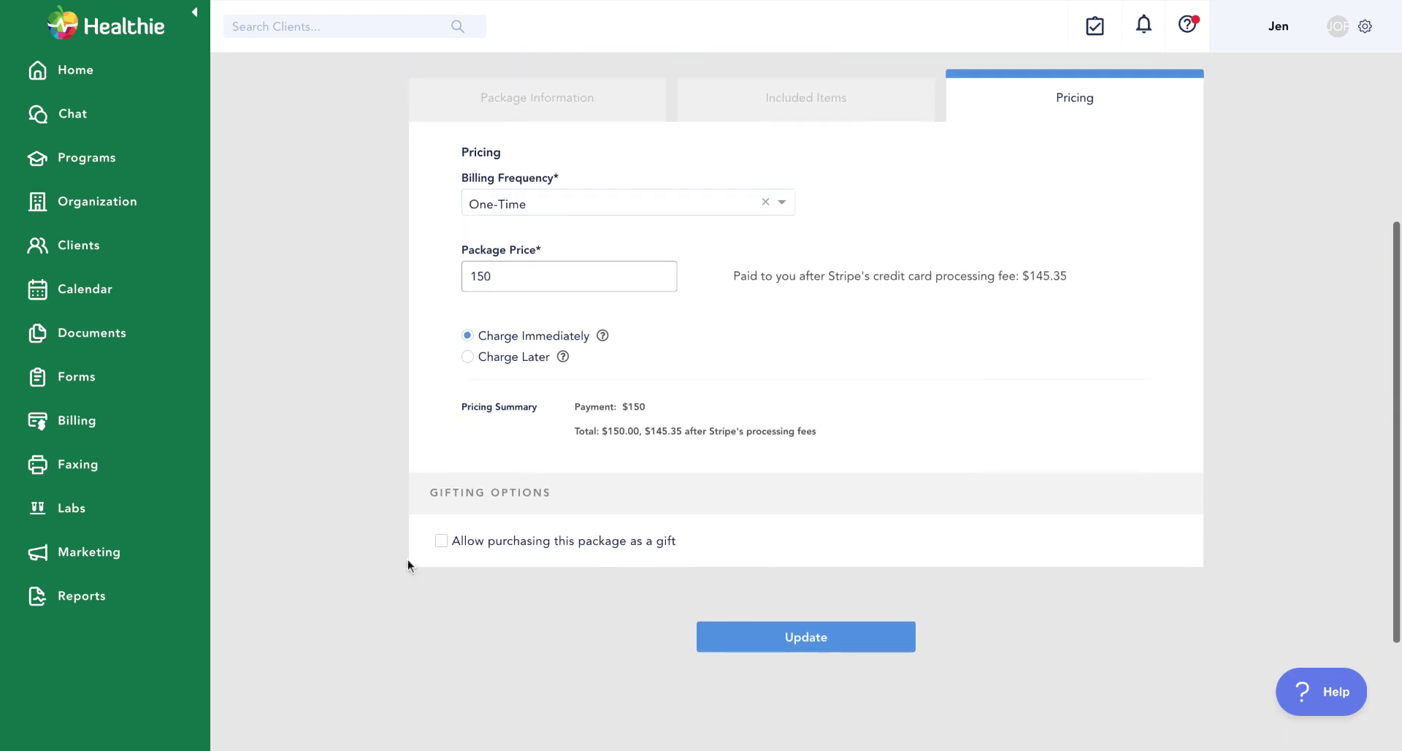
- Allow the package to be purchased as a gift and save the package changes
{"action": "left_click", "coordinate": [503, 545]}
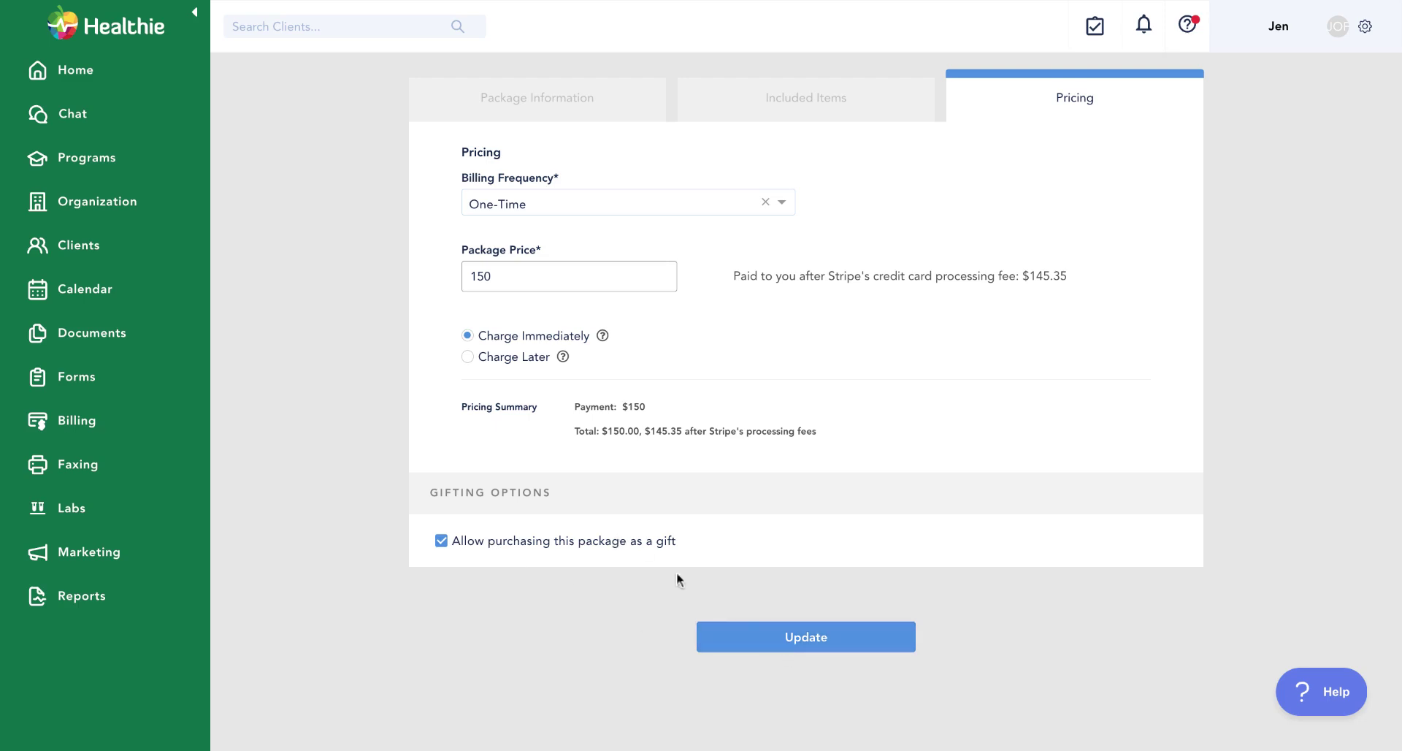
{"action": "left_click", "coordinate": [798, 643]}
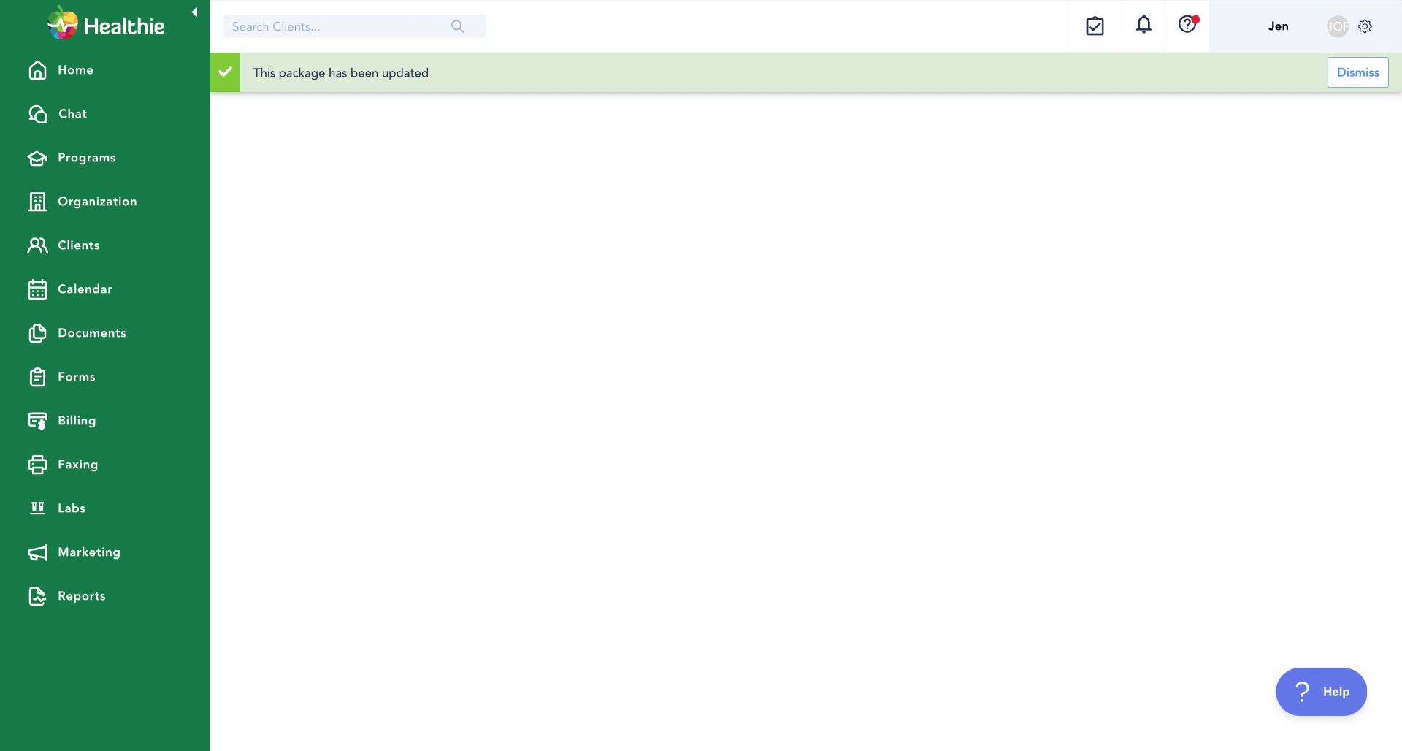
- Review the client charge form and the alternative payment options for the Deep Dive Program package
{"action": "scroll", "coordinate": [679, 621], "scroll_direction": "down", "scroll_amount": 3}
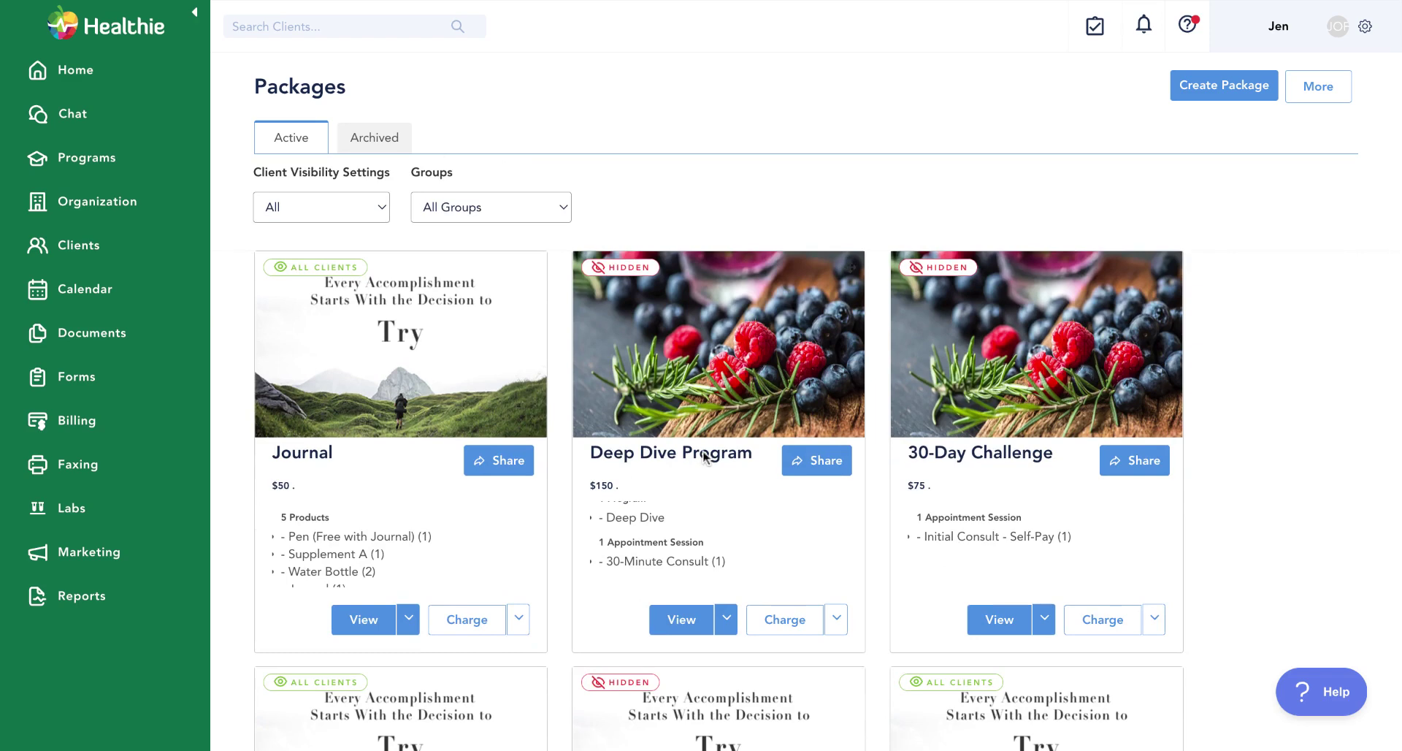
{"action": "scroll", "coordinate": [833, 632], "scroll_direction": "down", "scroll_amount": 1}
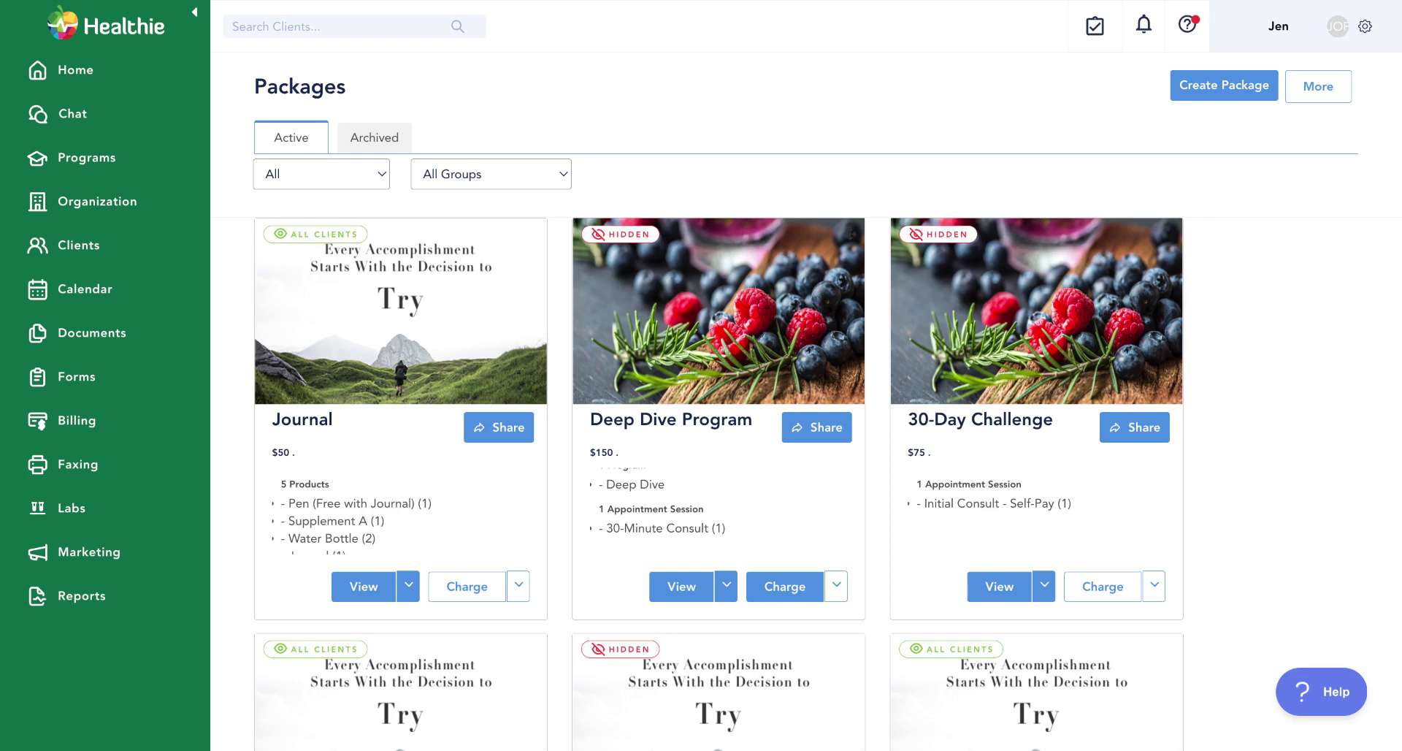
{"action": "left_click", "coordinate": [786, 590]}
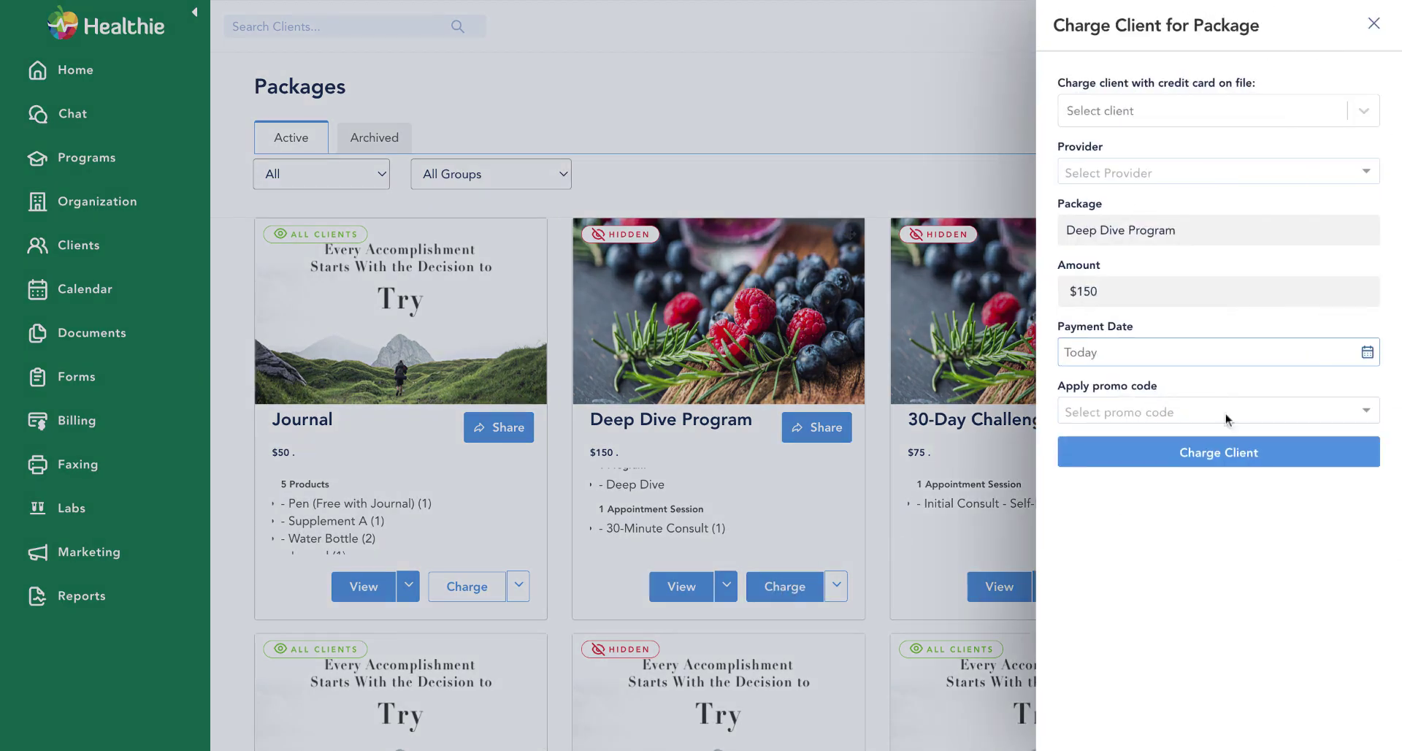
{"action": "left_click", "coordinate": [1374, 24]}
{"action": "left_click", "coordinate": [836, 587]}
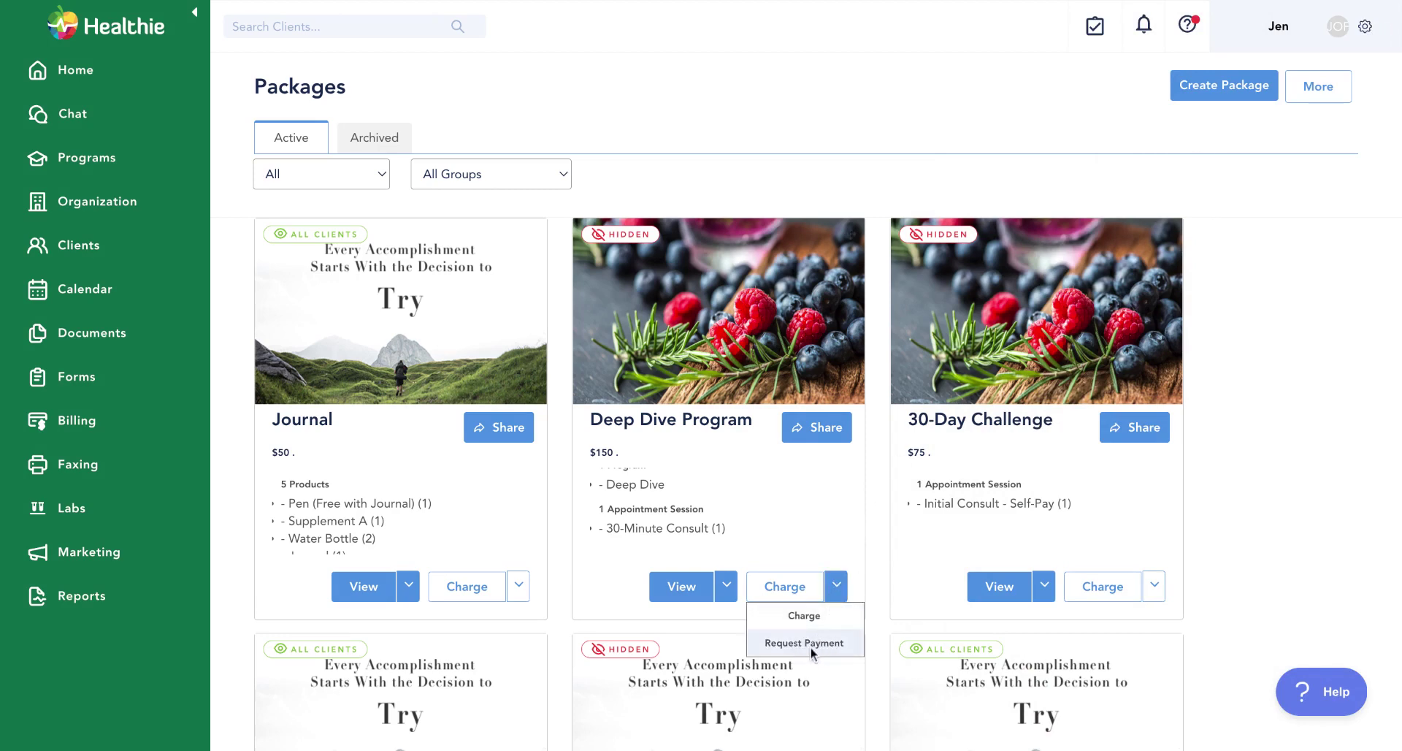
- Set the primary color of the Deep Dive Program package's sharing link to #5d8fe4 and copy the link
{"action": "left_click", "coordinate": [819, 434]}
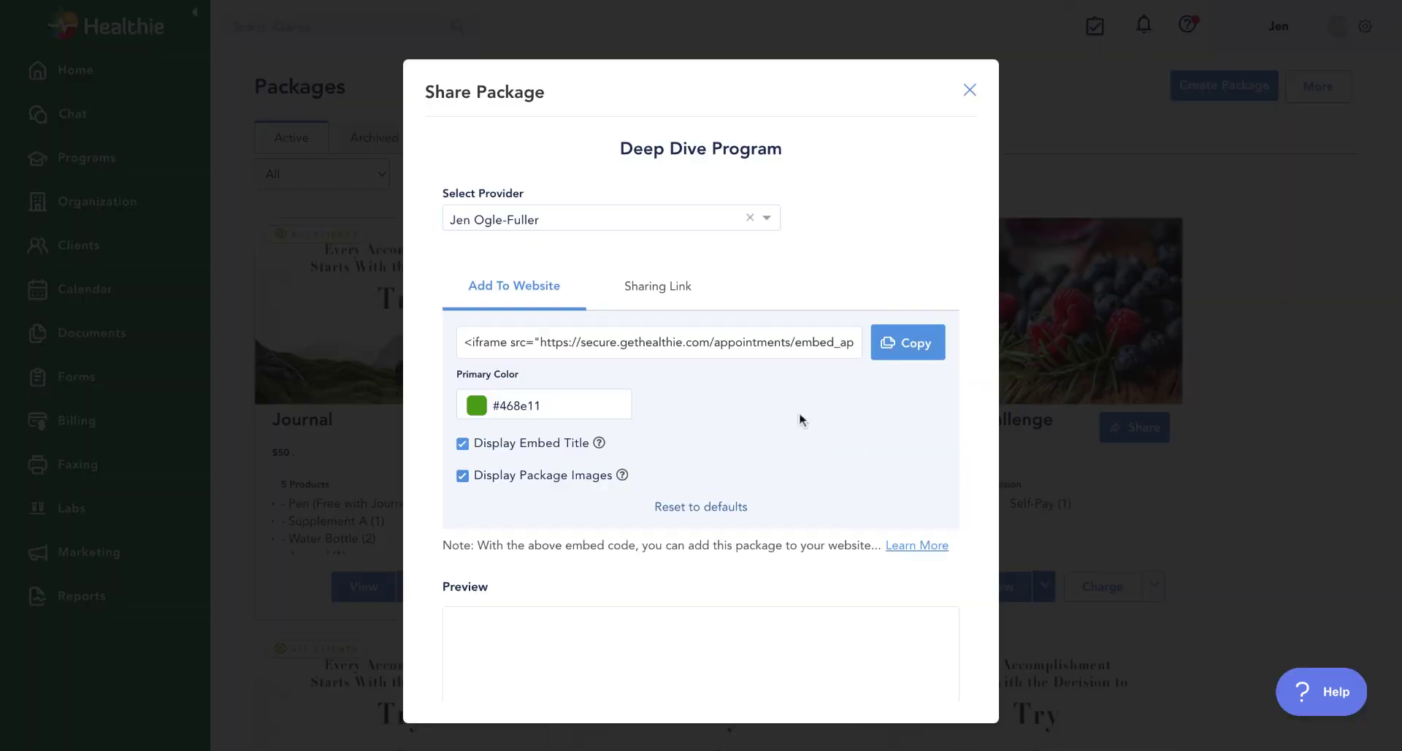
{"action": "left_click", "coordinate": [647, 292]}
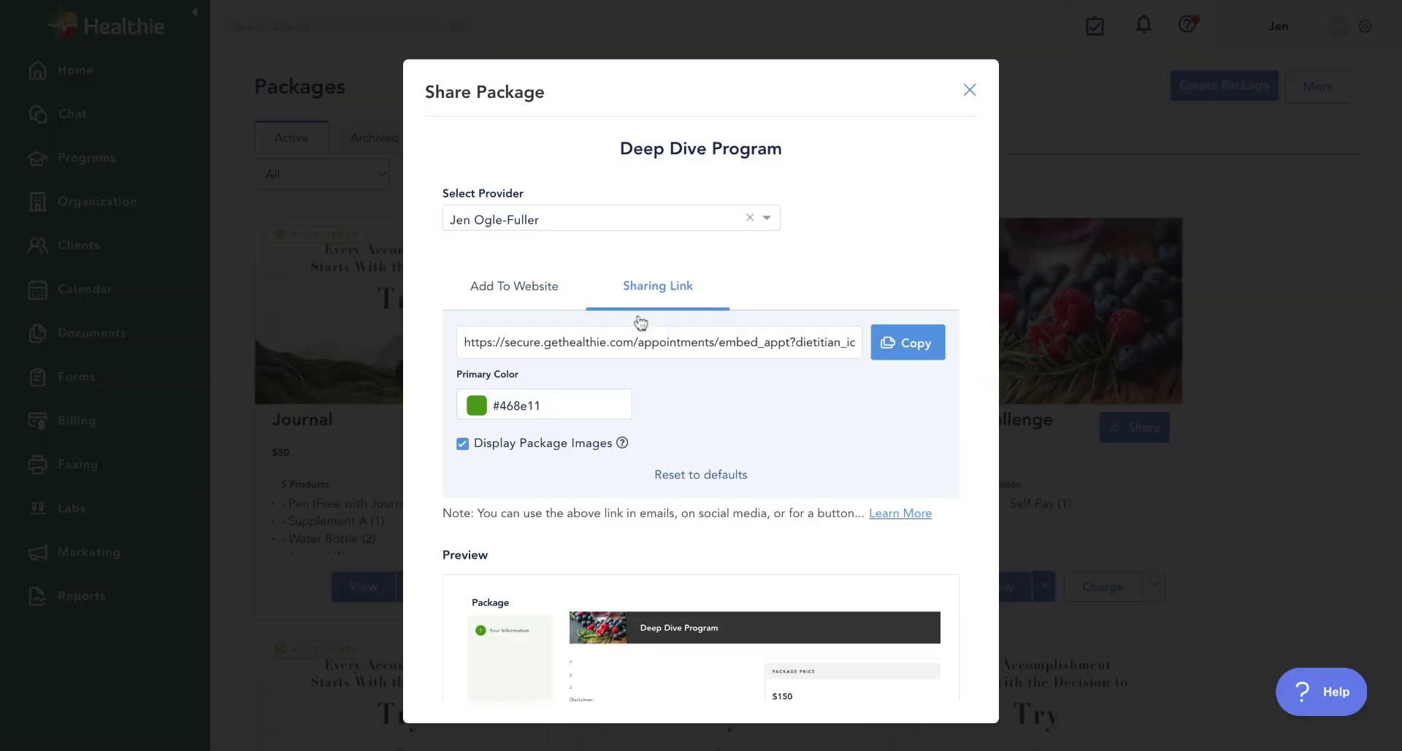
{"action": "left_click", "coordinate": [482, 406]}
{"action": "left_click", "coordinate": [553, 558]}
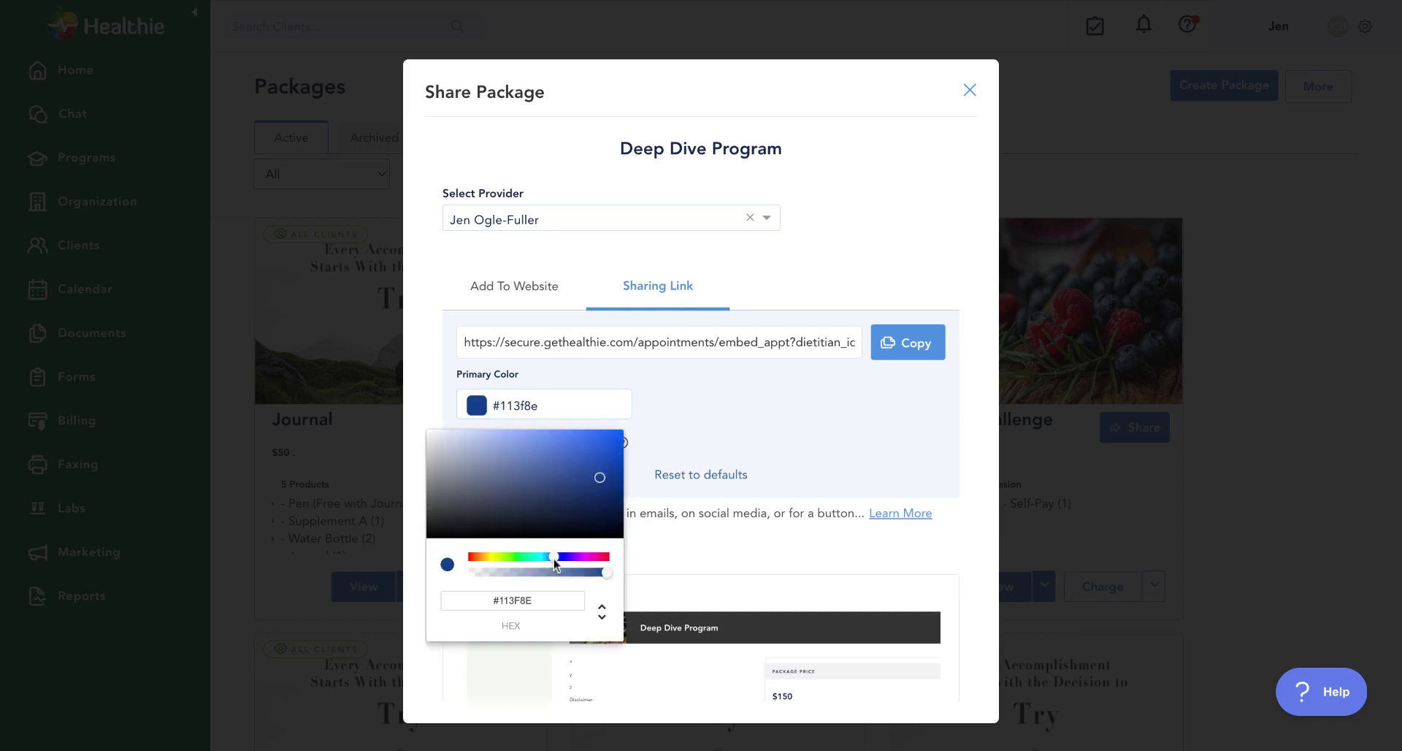
{"action": "left_click", "coordinate": [538, 497]}
{"action": "left_click_drag", "start_coordinate": [537, 501], "coordinate": [541, 443]}
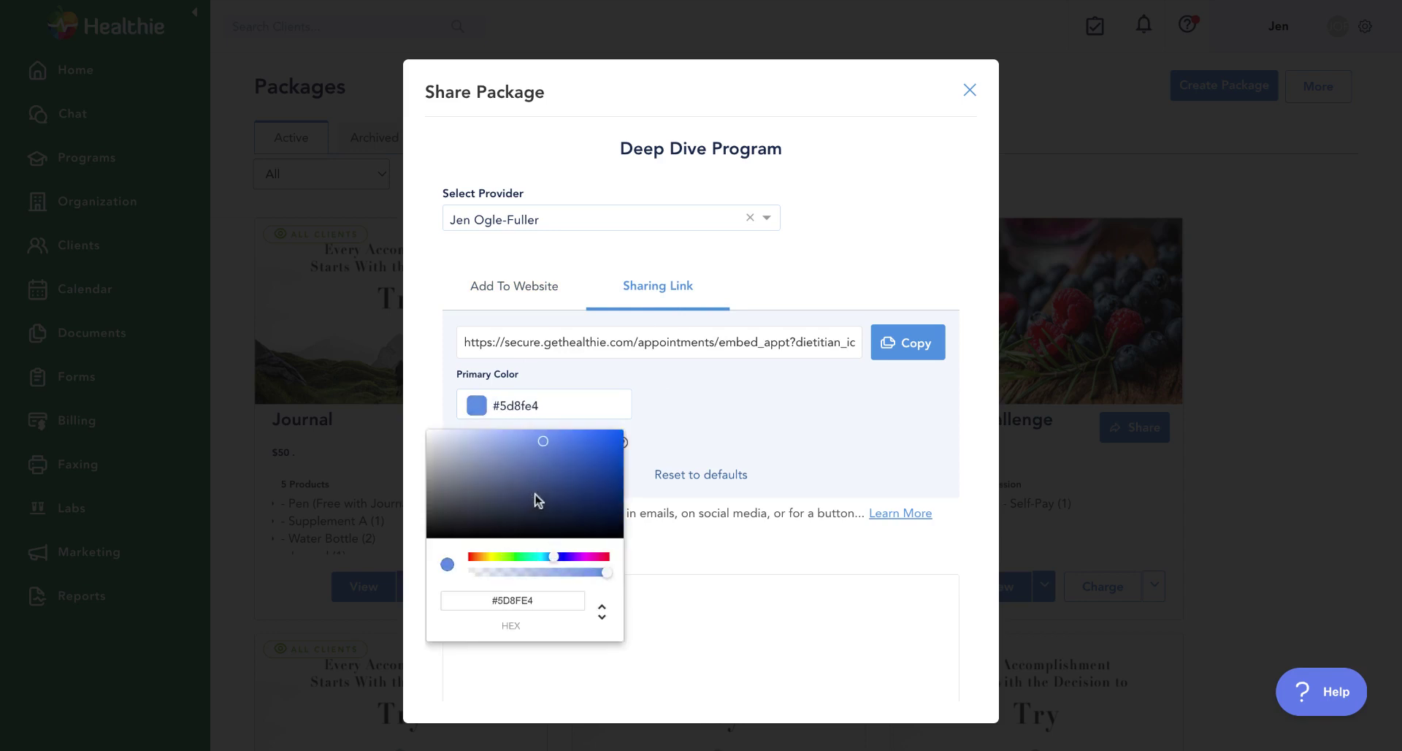
{"action": "left_click", "coordinate": [796, 436]}
{"action": "left_click", "coordinate": [916, 351]}
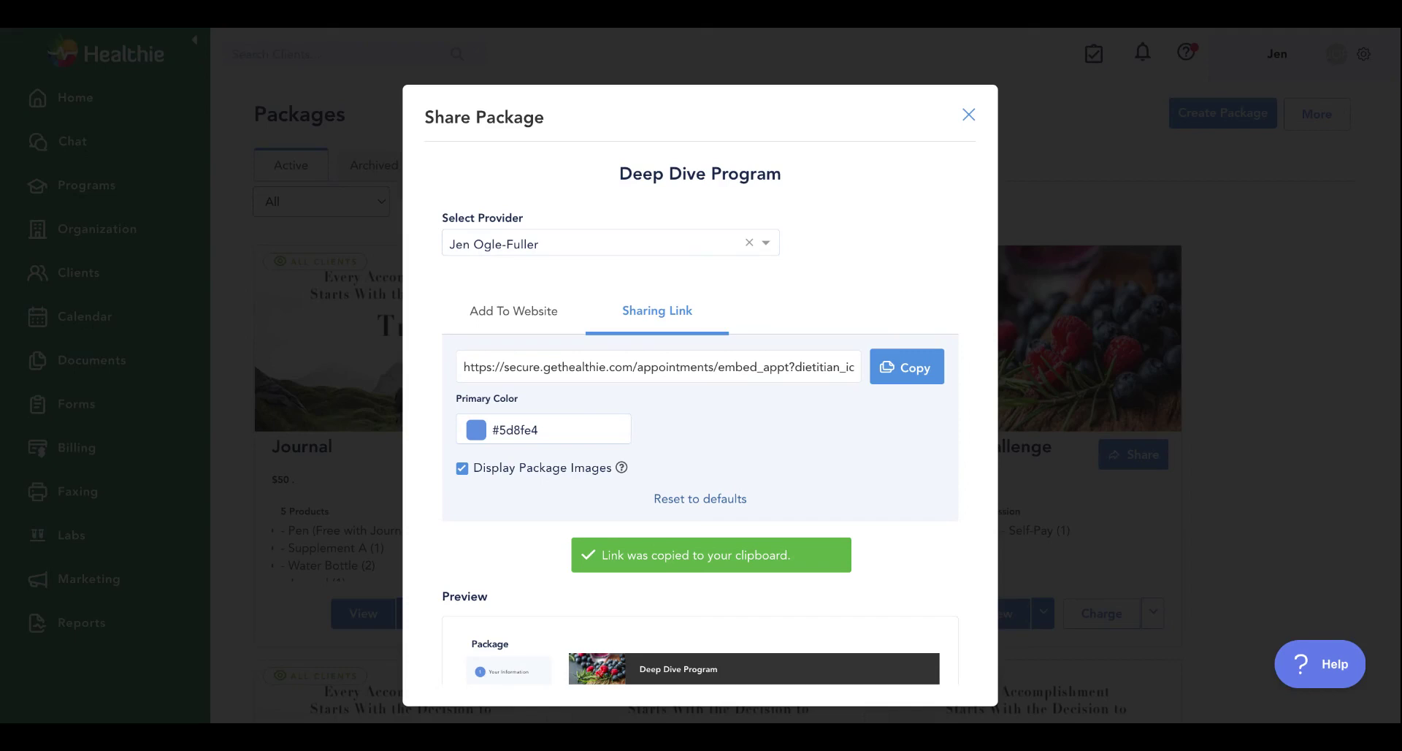
{"action": "left_click", "coordinate": [969, 115]}
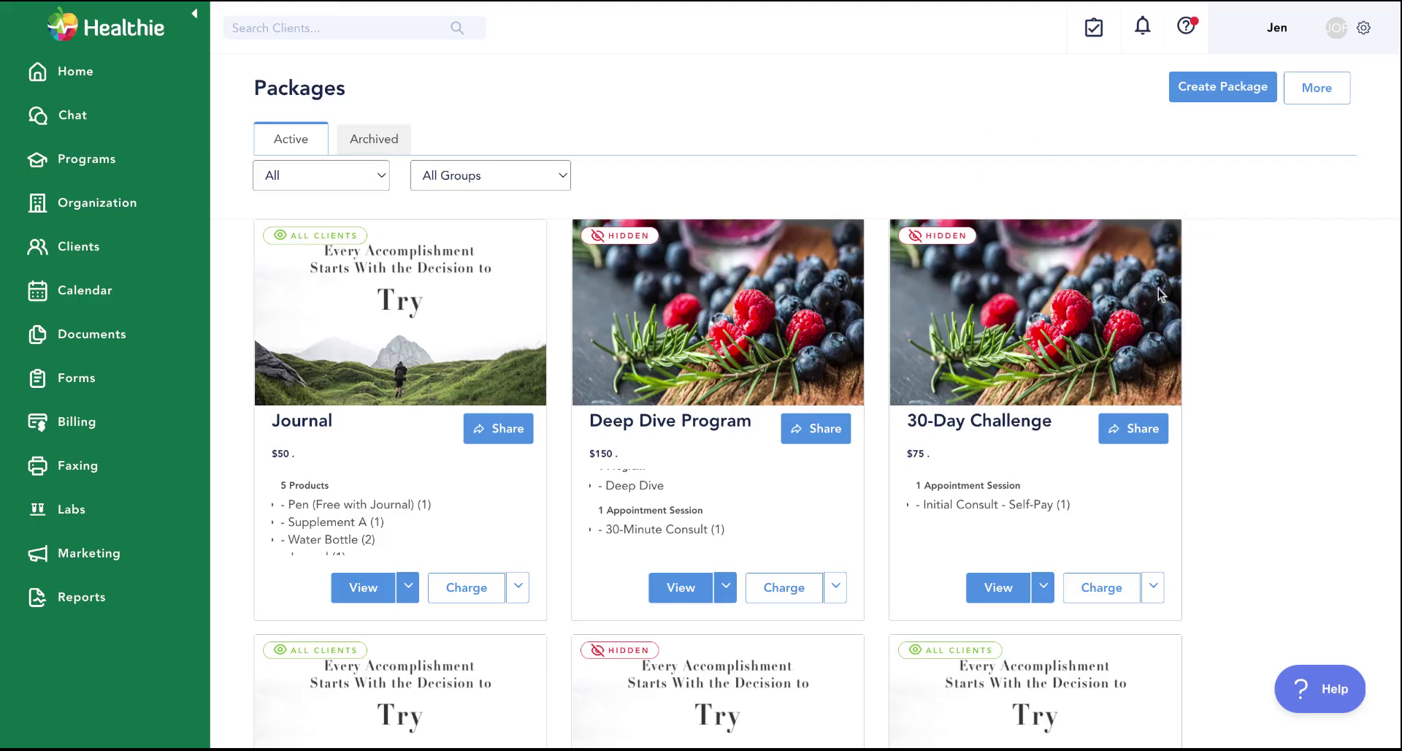
- Start a new promo code named NewYear15 that gives 15 percent off
{"action": "left_click", "coordinate": [1312, 93]}
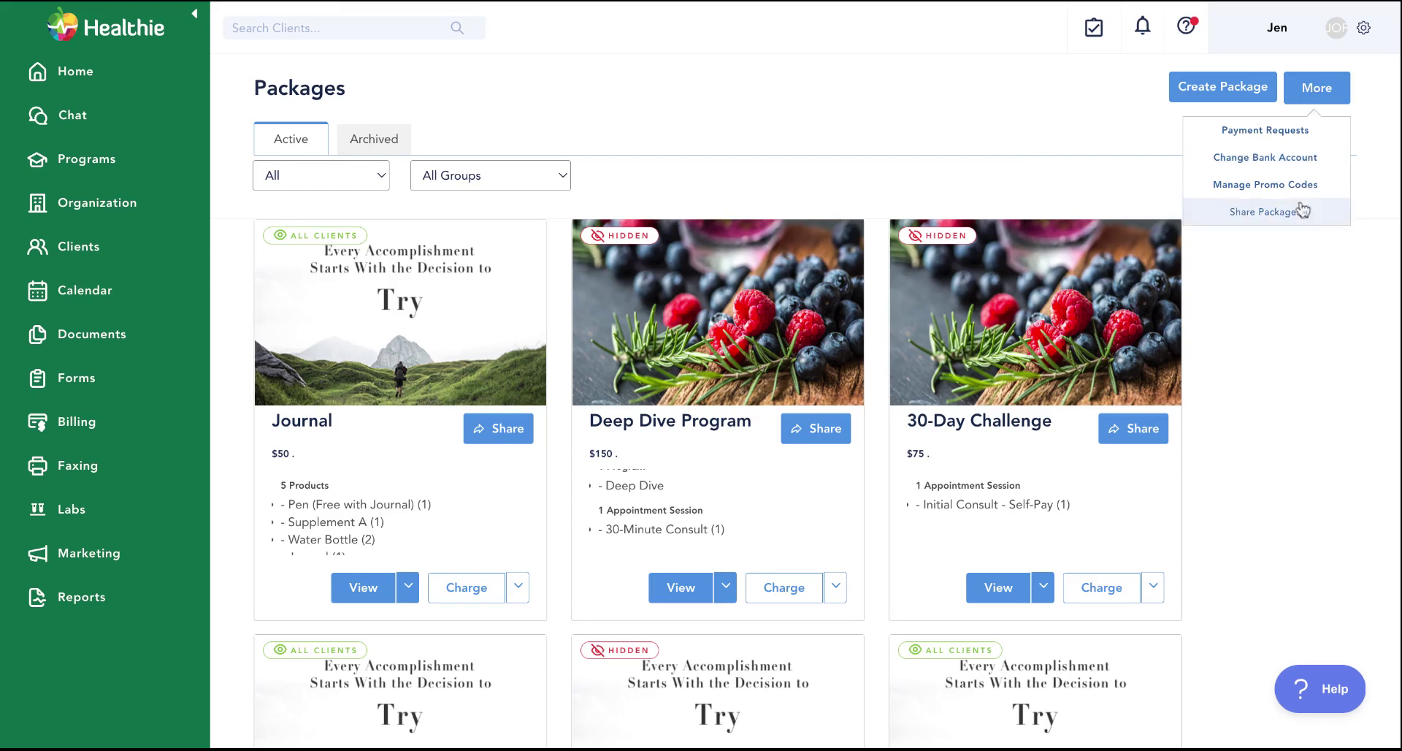
{"action": "left_click", "coordinate": [1273, 192]}
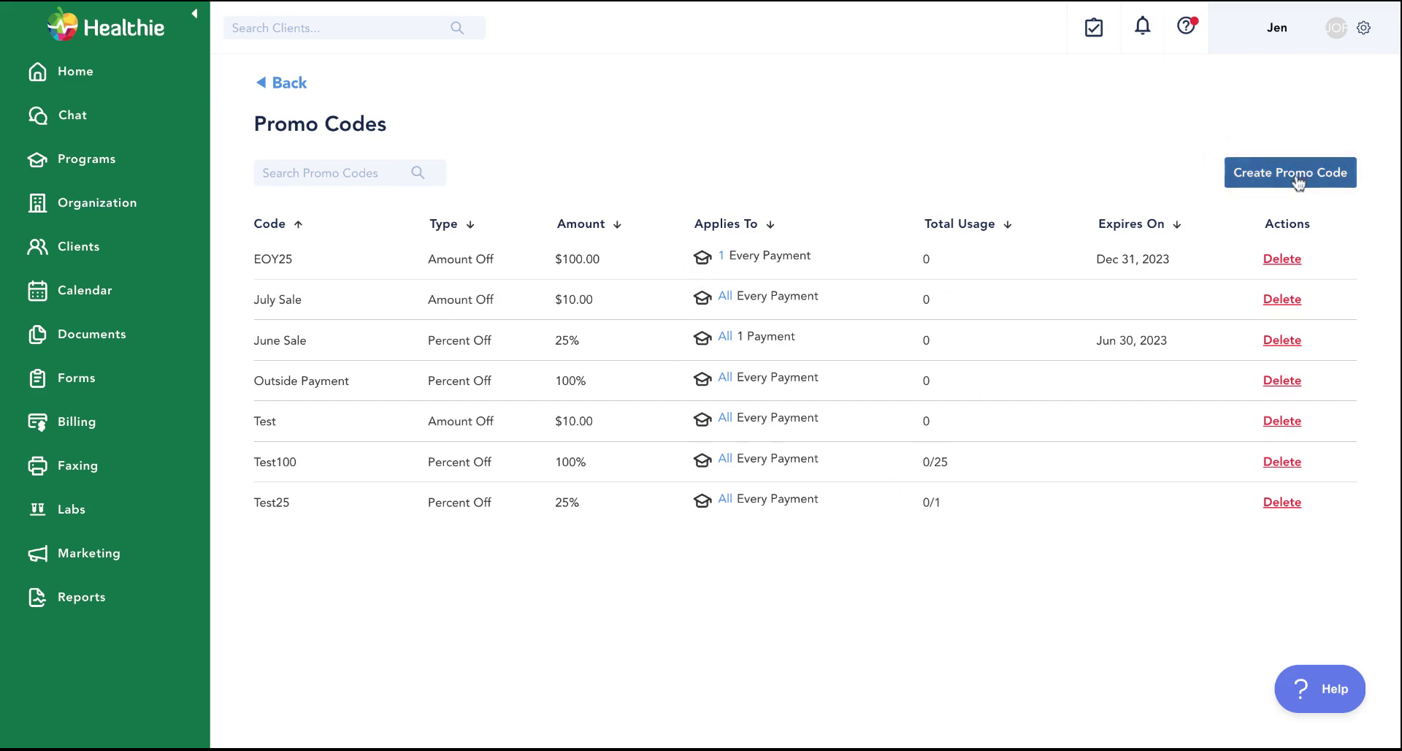
{"action": "left_click", "coordinate": [1271, 179]}
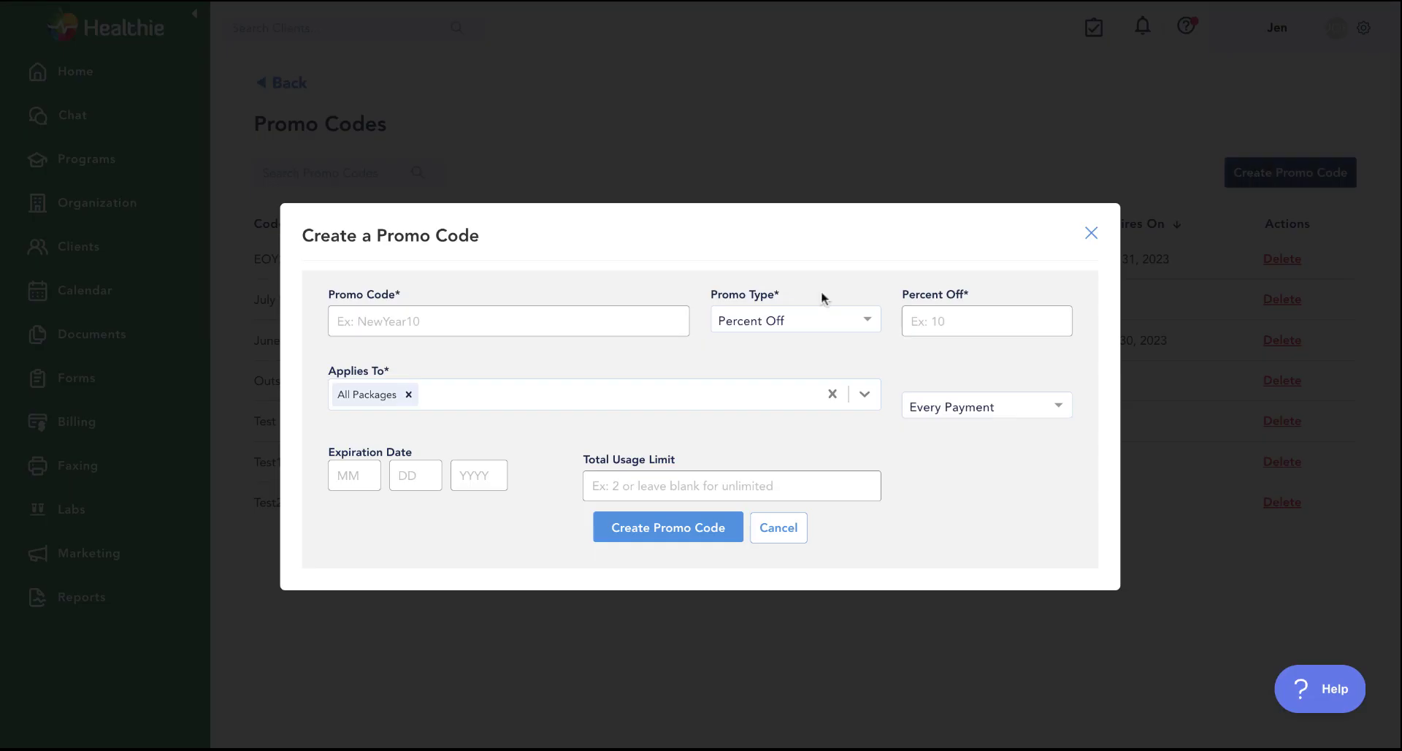
{"action": "left_click", "coordinate": [421, 321]}
{"action": "type", "text": "NewYear"}
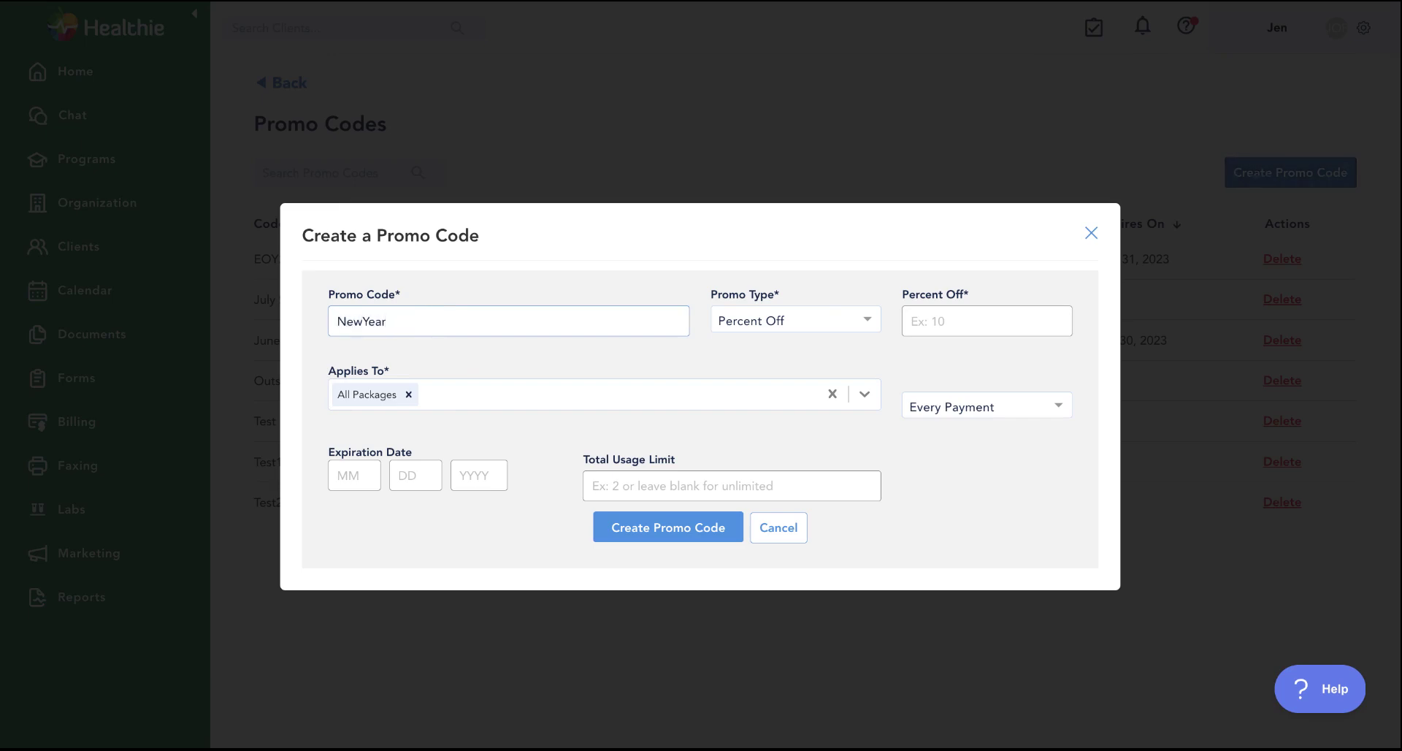
{"action": "type", "text": "15"}
{"action": "left_click", "coordinate": [937, 322]}
{"action": "type", "text": "15"}
- Set the promo code's expiration date to 01/15/2024 and apply it only to the Deep Dive Program package
{"action": "left_click", "coordinate": [359, 476]}
{"action": "type", "text": "0115"}
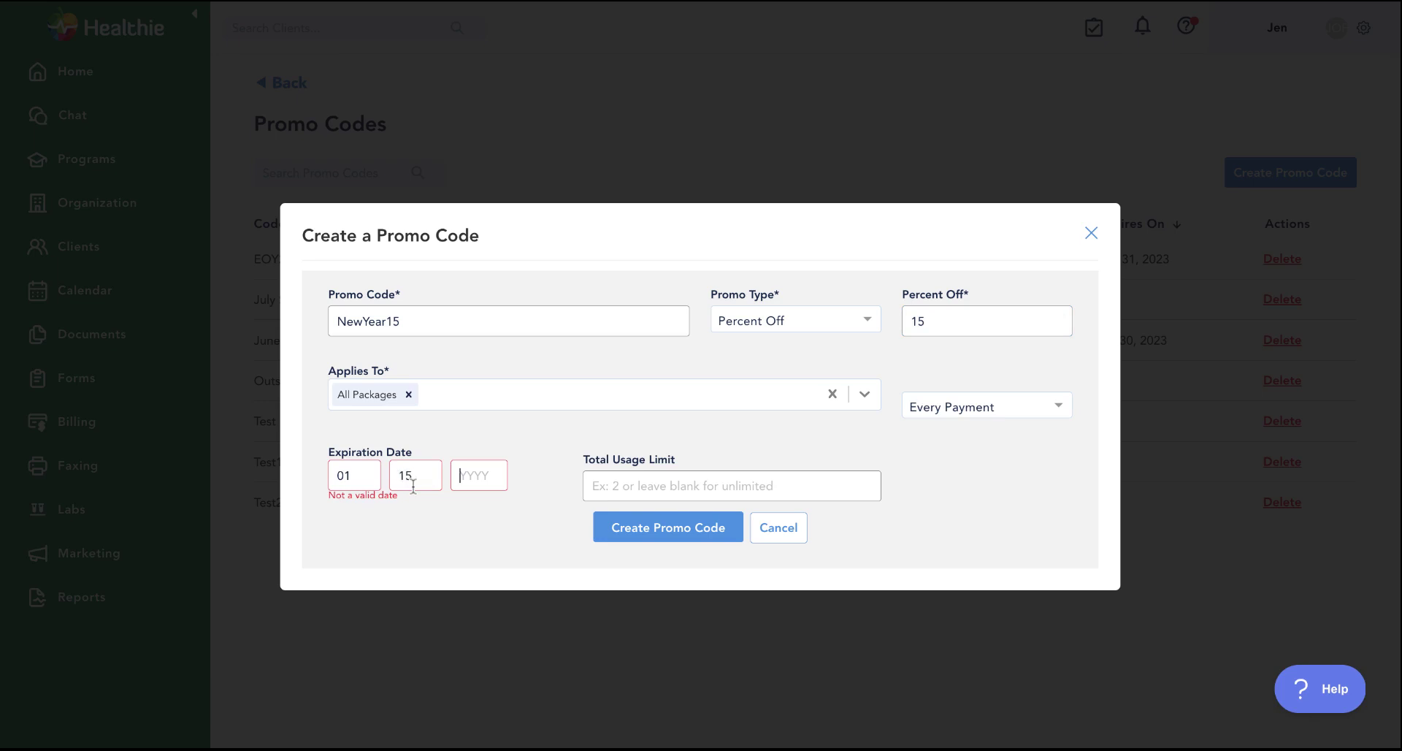
{"action": "type", "text": "2024"}
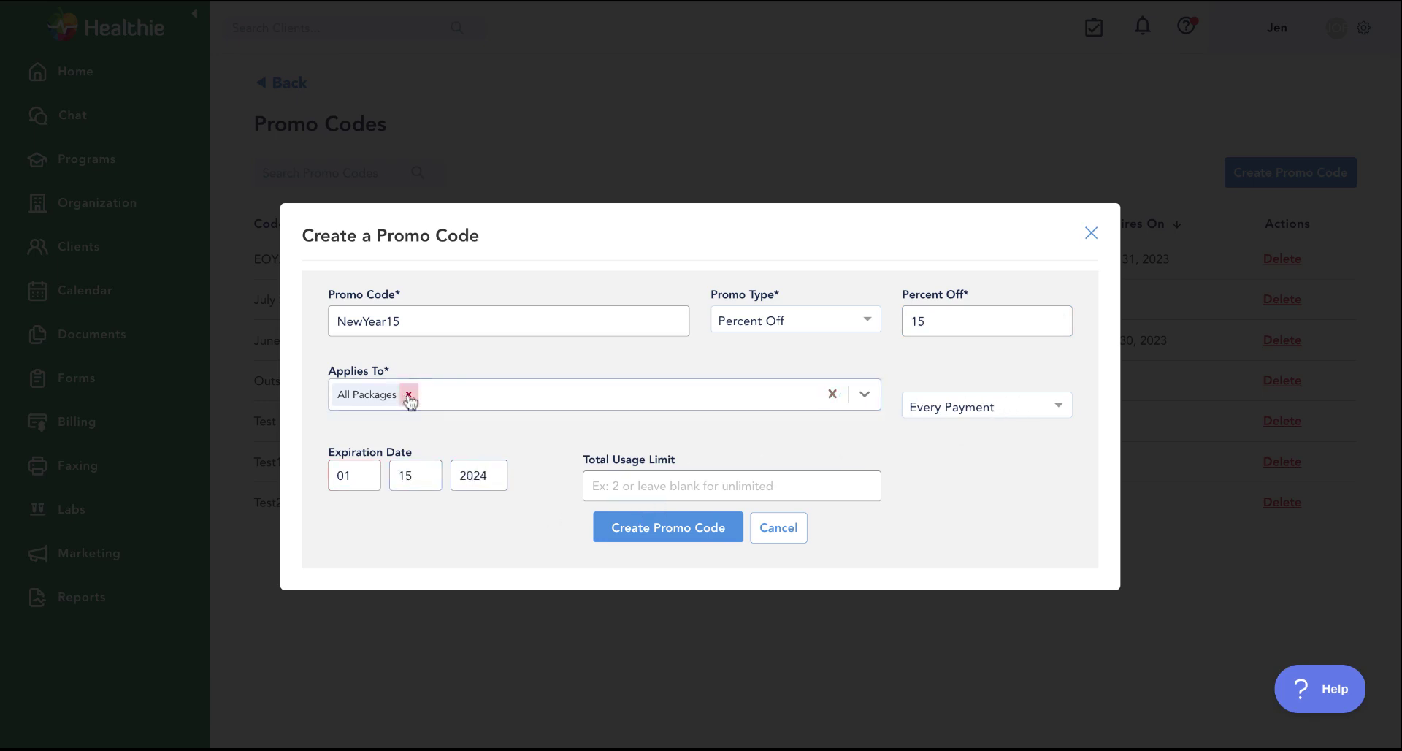
{"action": "left_click", "coordinate": [432, 398]}
{"action": "left_click", "coordinate": [440, 393]}
{"action": "left_click", "coordinate": [439, 392]}
{"action": "scroll", "coordinate": [375, 507], "scroll_direction": "down", "scroll_amount": 1}
{"action": "left_click", "coordinate": [375, 513]}
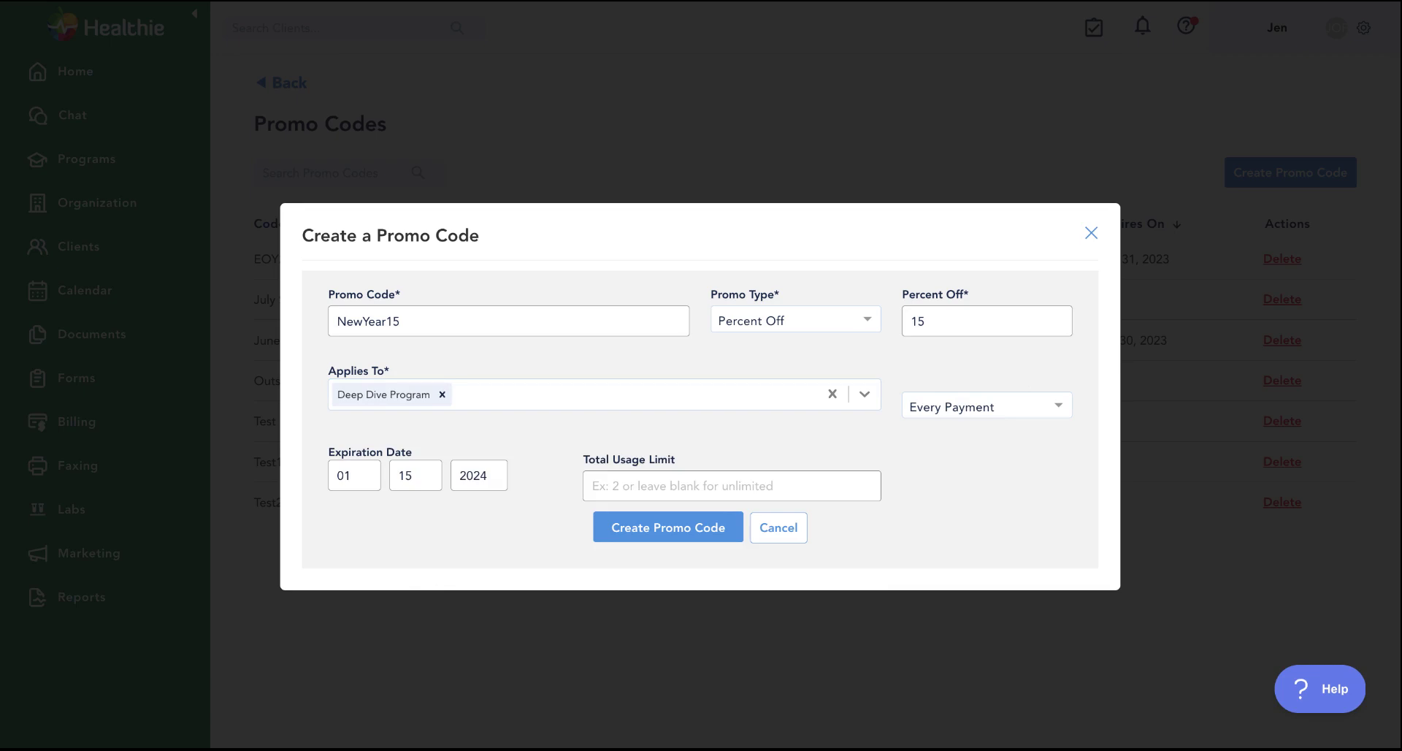
- Restrict the discount to 1 Payment with a total usage limit of 50 and create the promo code
{"action": "left_click", "coordinate": [971, 406]}
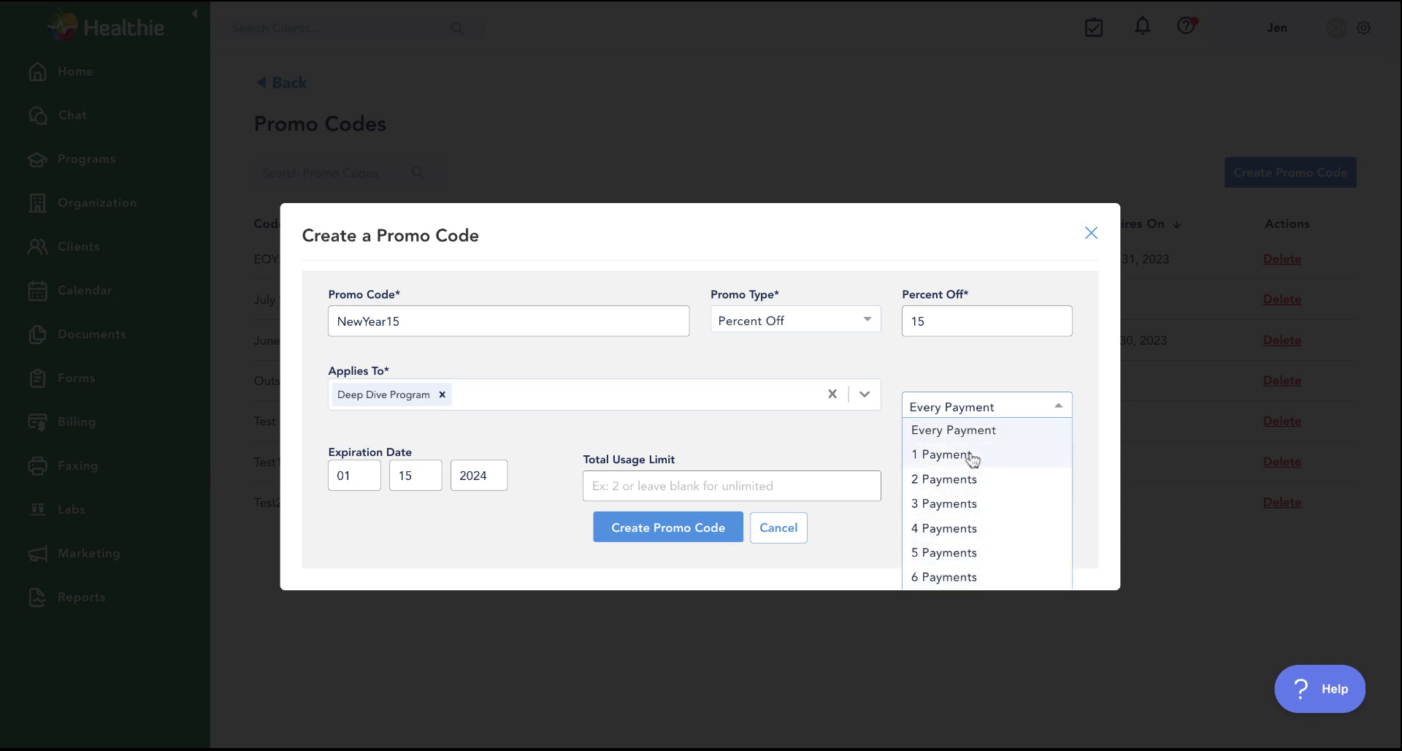
{"action": "left_click", "coordinate": [953, 580]}
{"action": "left_click", "coordinate": [960, 404]}
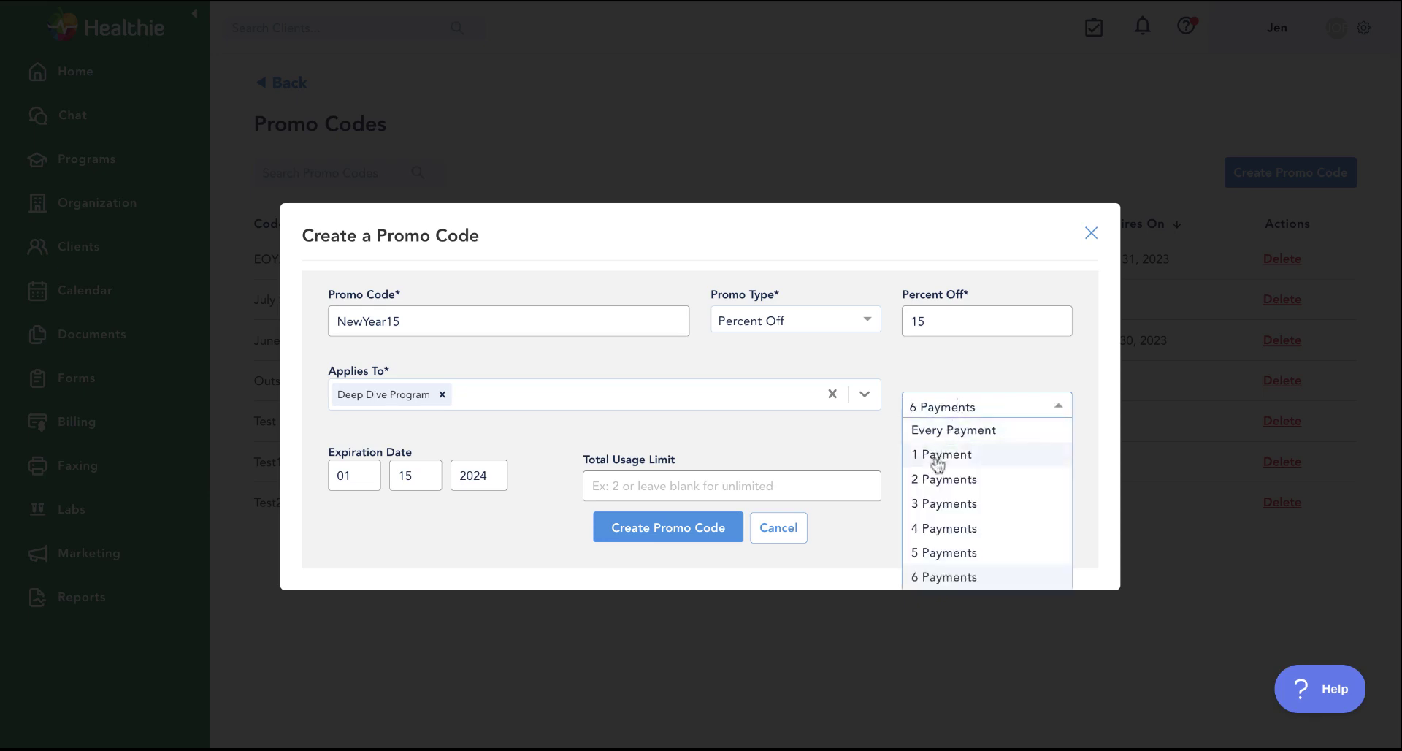
{"action": "left_click", "coordinate": [933, 457]}
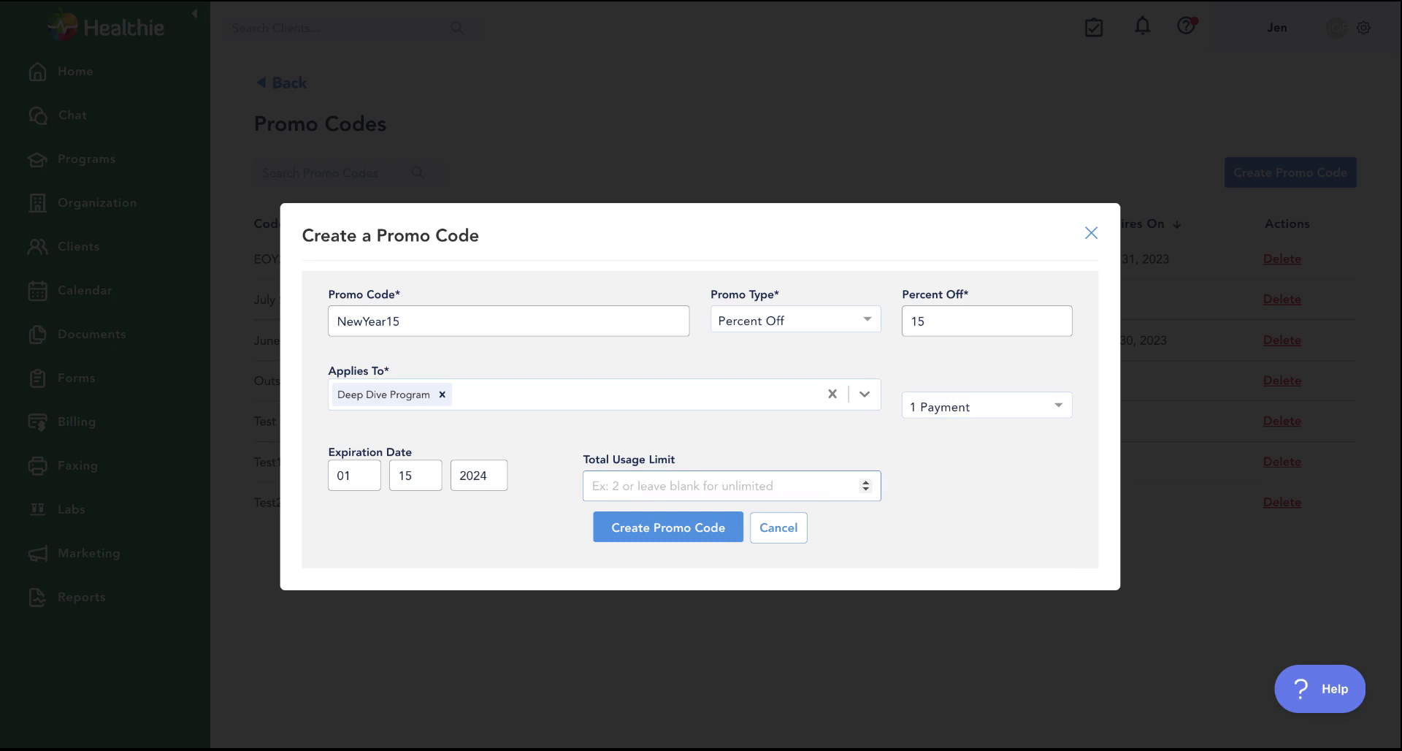
{"action": "type", "text": "50"}
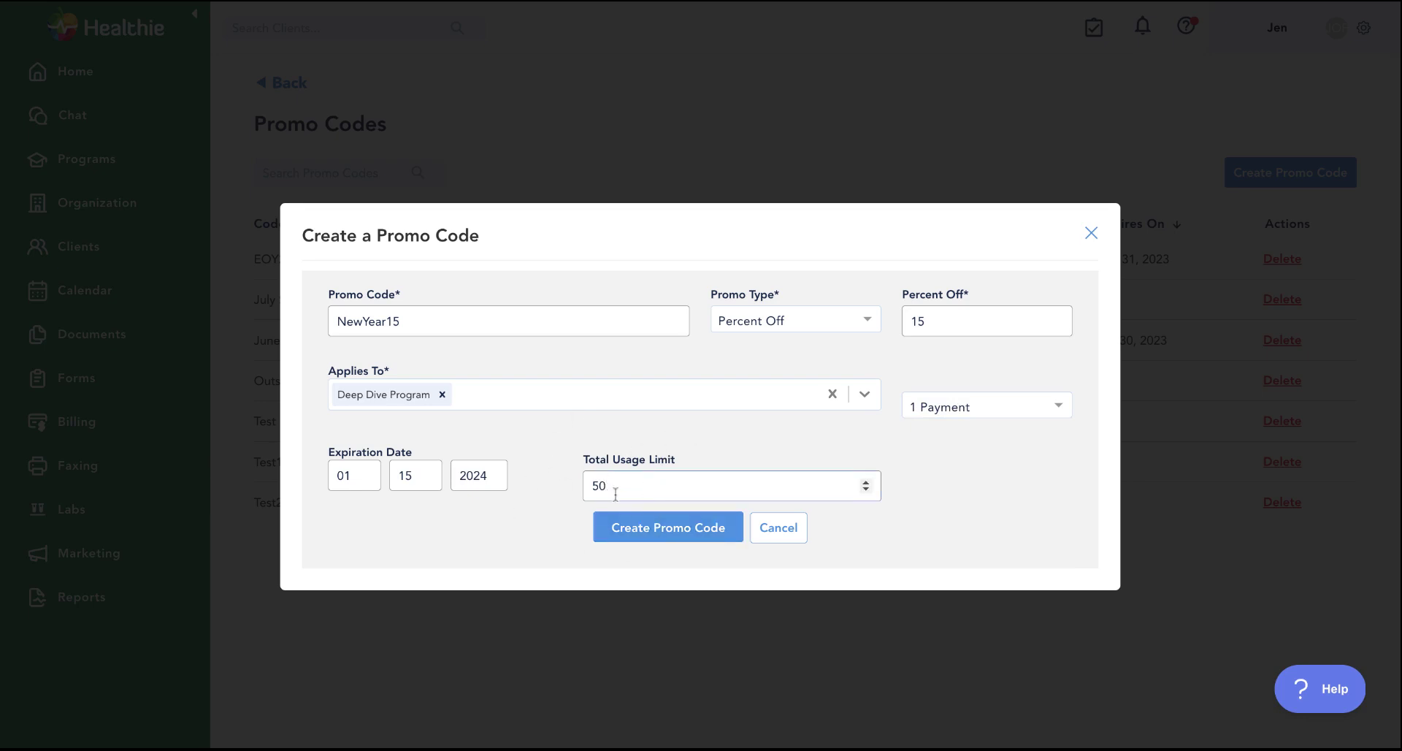
{"action": "left_click", "coordinate": [699, 533]}
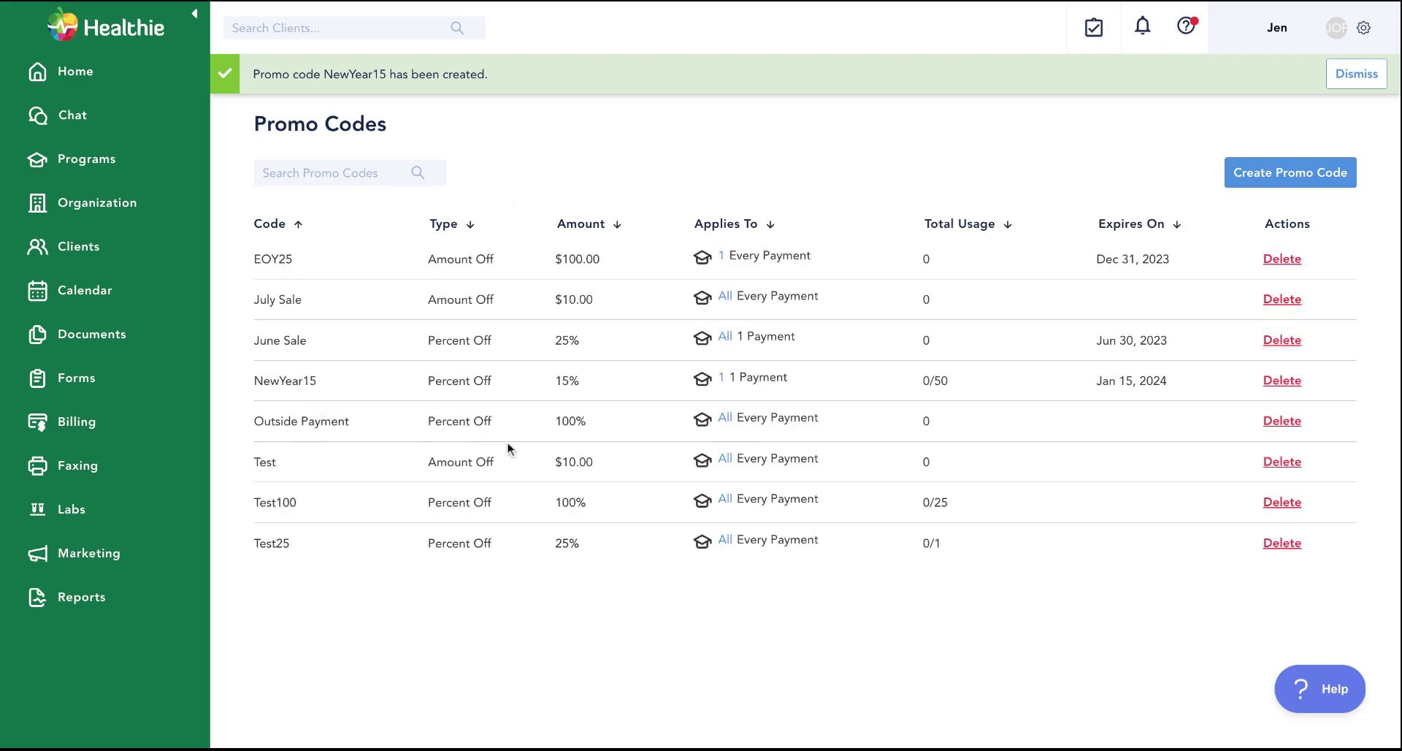
- Open the billing payments list, dismissing the bank account notice, and review the recorded payments
{"action": "left_click", "coordinate": [73, 422]}
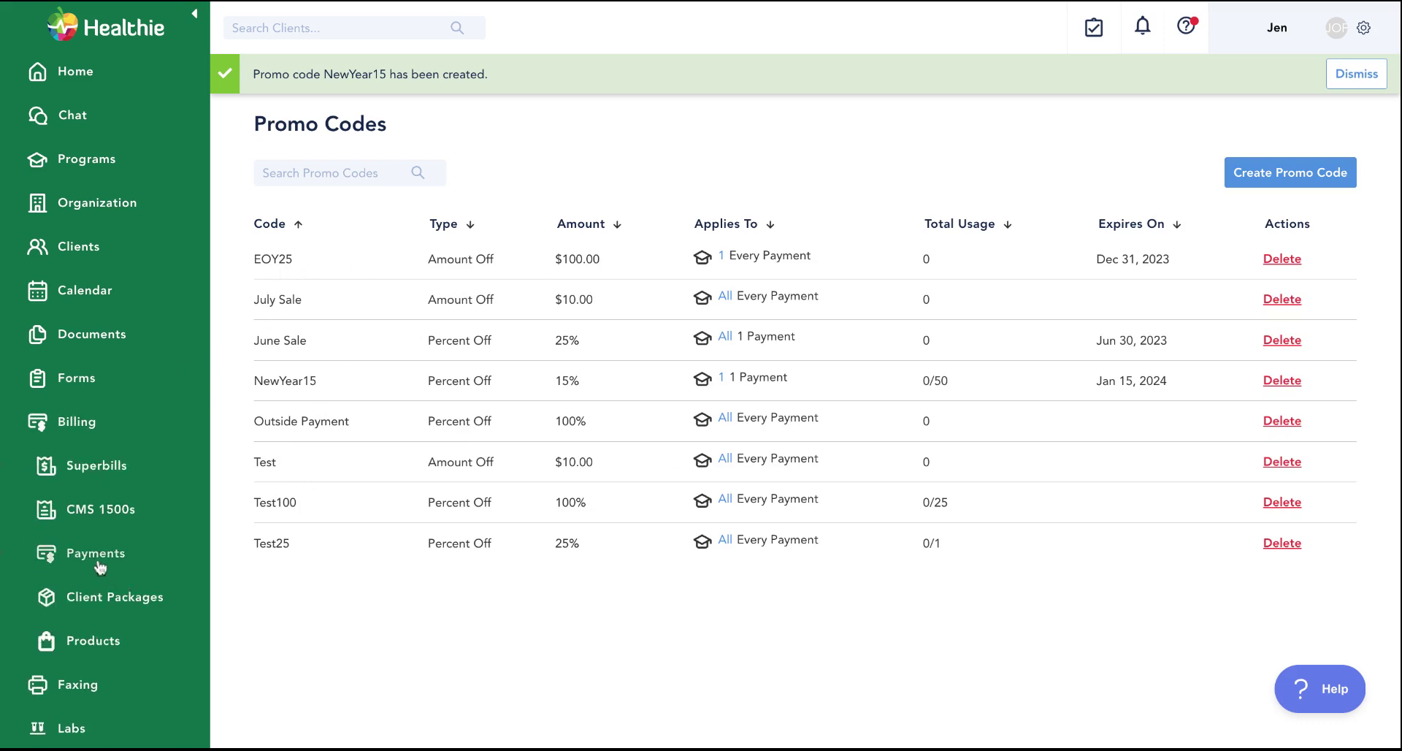
{"action": "left_click", "coordinate": [100, 563]}
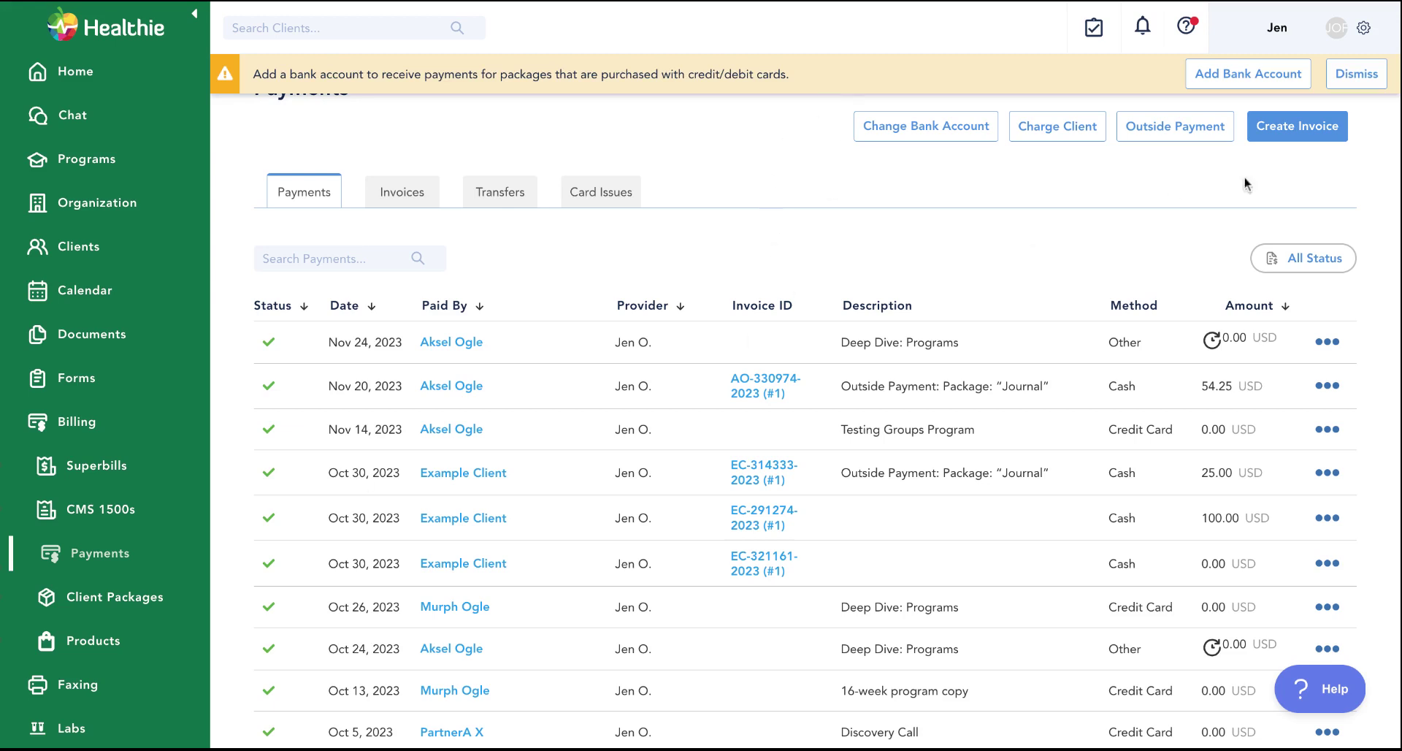
{"action": "left_click", "coordinate": [1347, 79]}
{"action": "scroll", "coordinate": [692, 576], "scroll_direction": "down", "scroll_amount": 1}
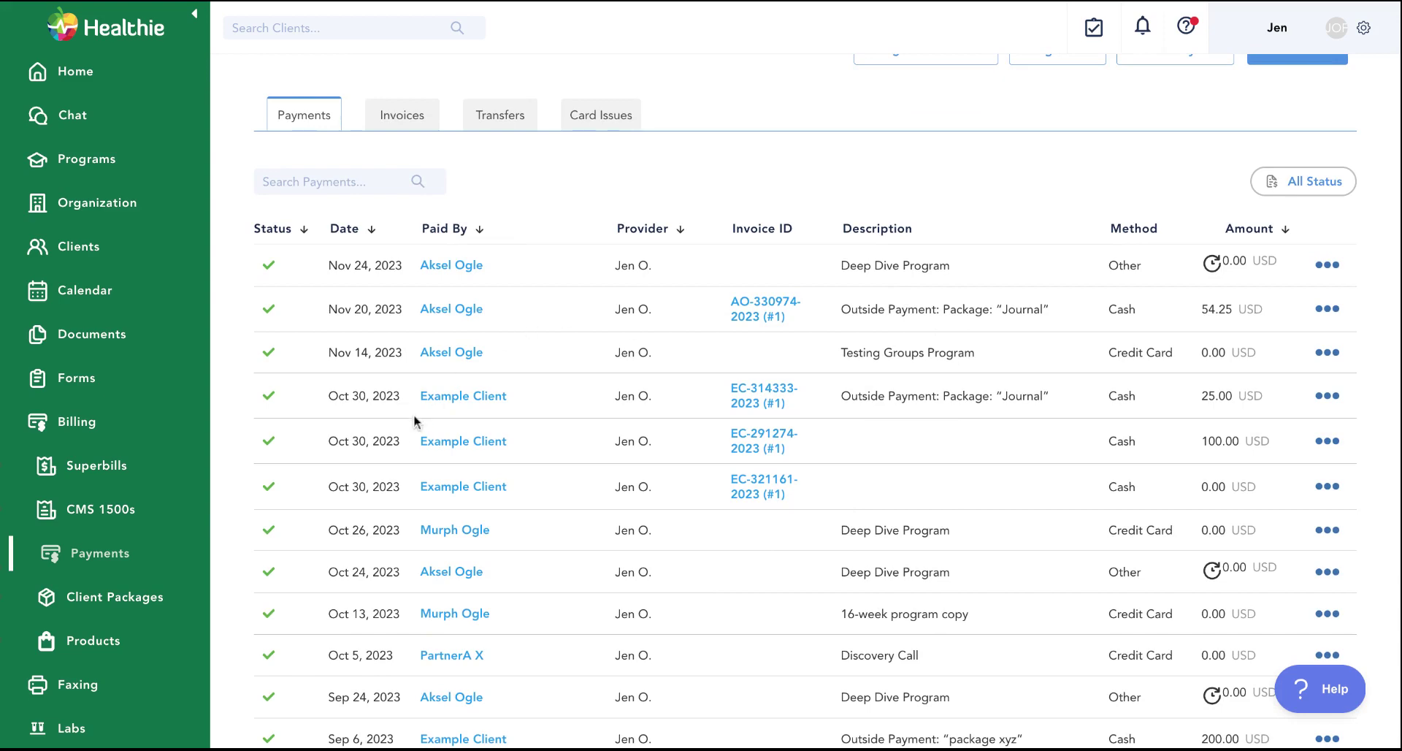
{"action": "scroll", "coordinate": [910, 427], "scroll_direction": "down", "scroll_amount": 1}
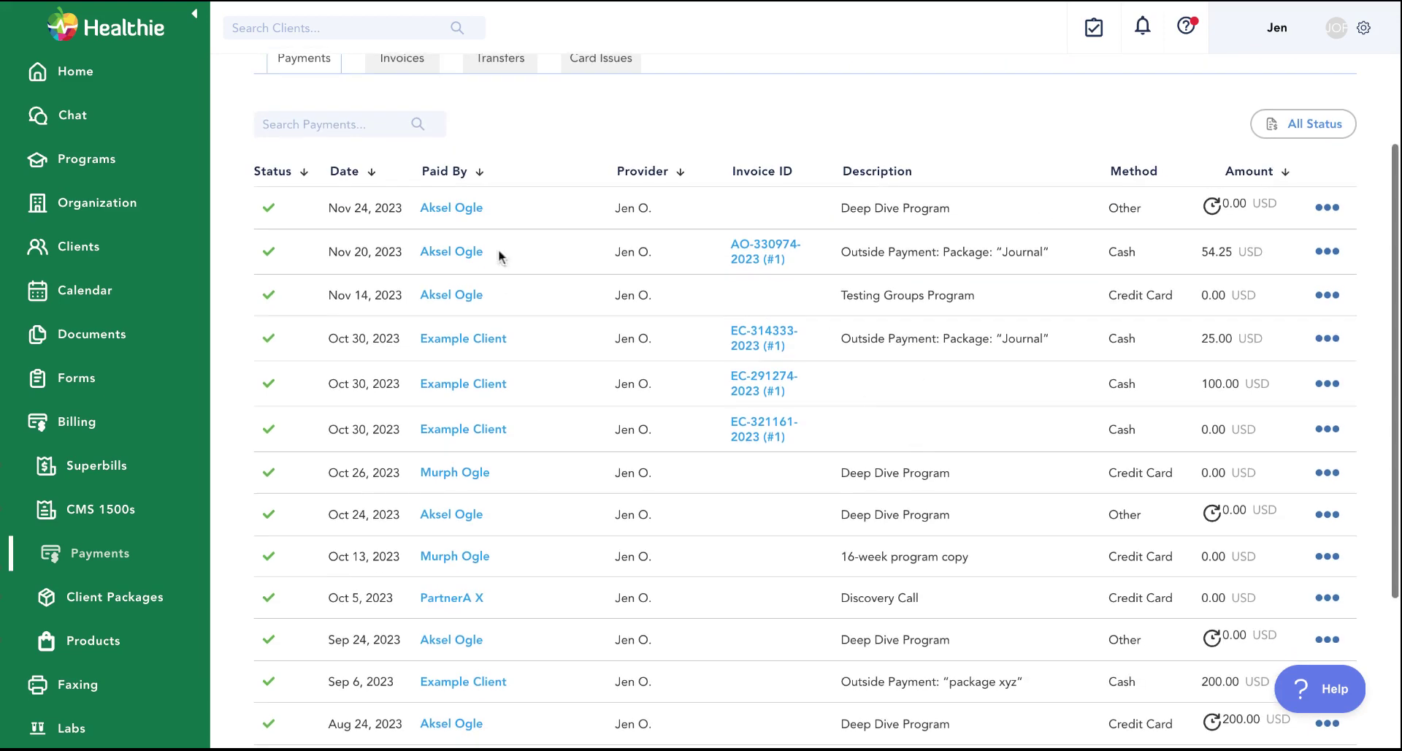
{"action": "scroll", "coordinate": [407, 263], "scroll_direction": "up", "scroll_amount": 2}
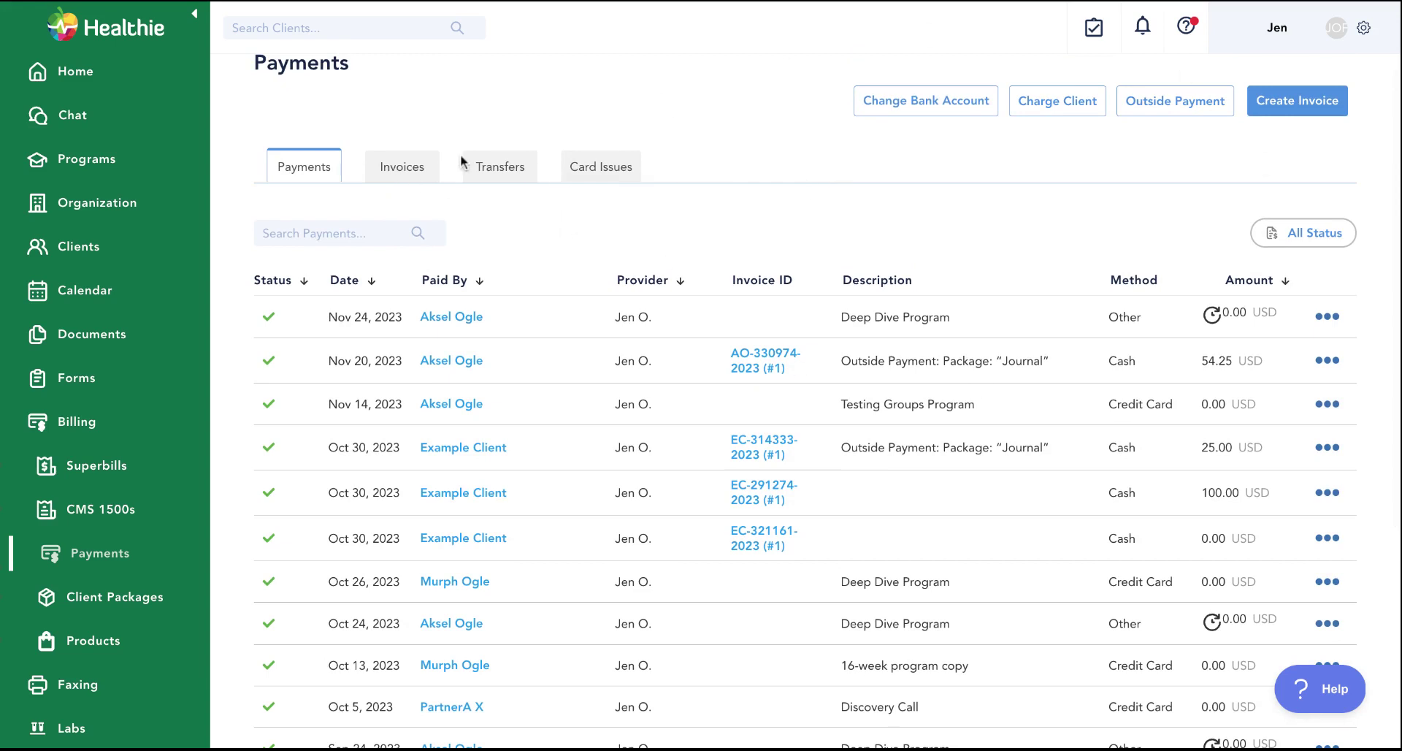
{"action": "left_click", "coordinate": [1175, 100]}
- Review the billing records for invoices, bank transfers and client card issues
{"action": "left_click", "coordinate": [403, 171]}
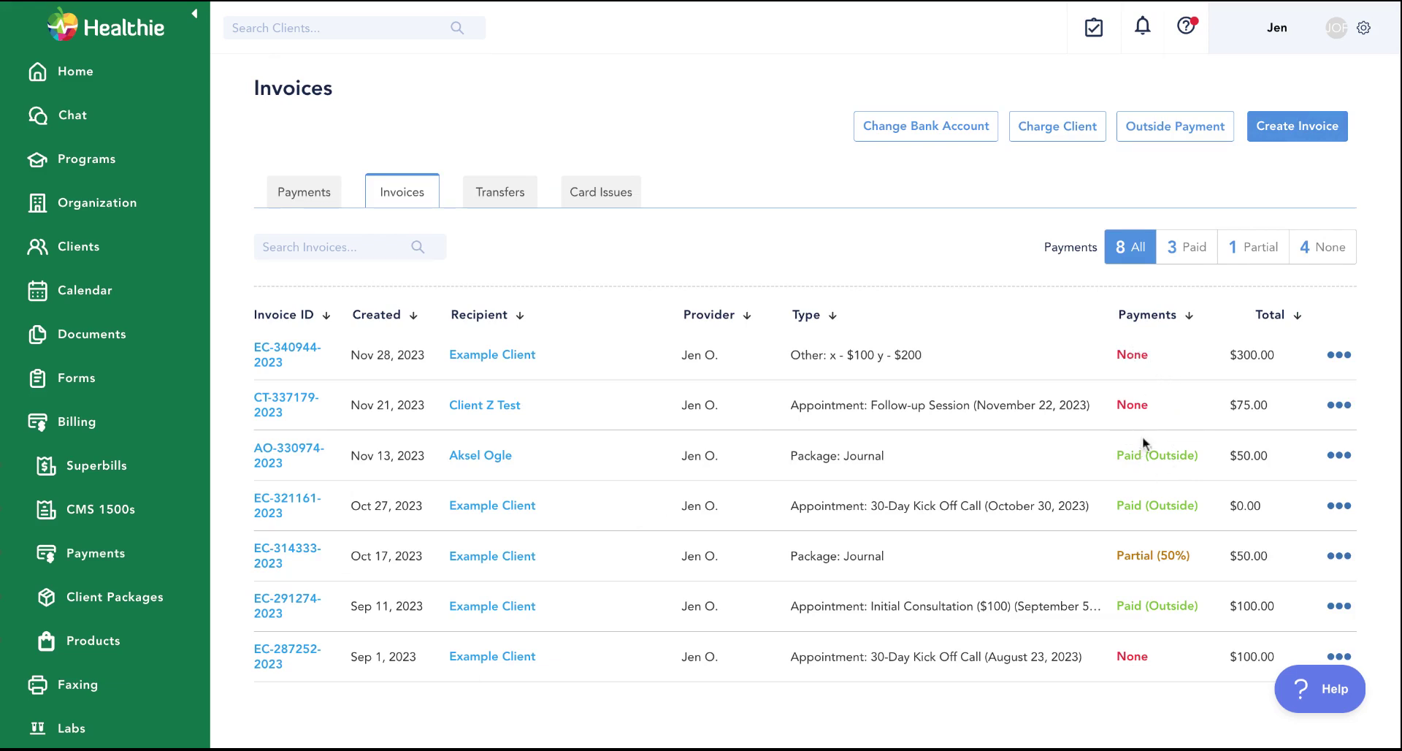
{"action": "left_click", "coordinate": [502, 191]}
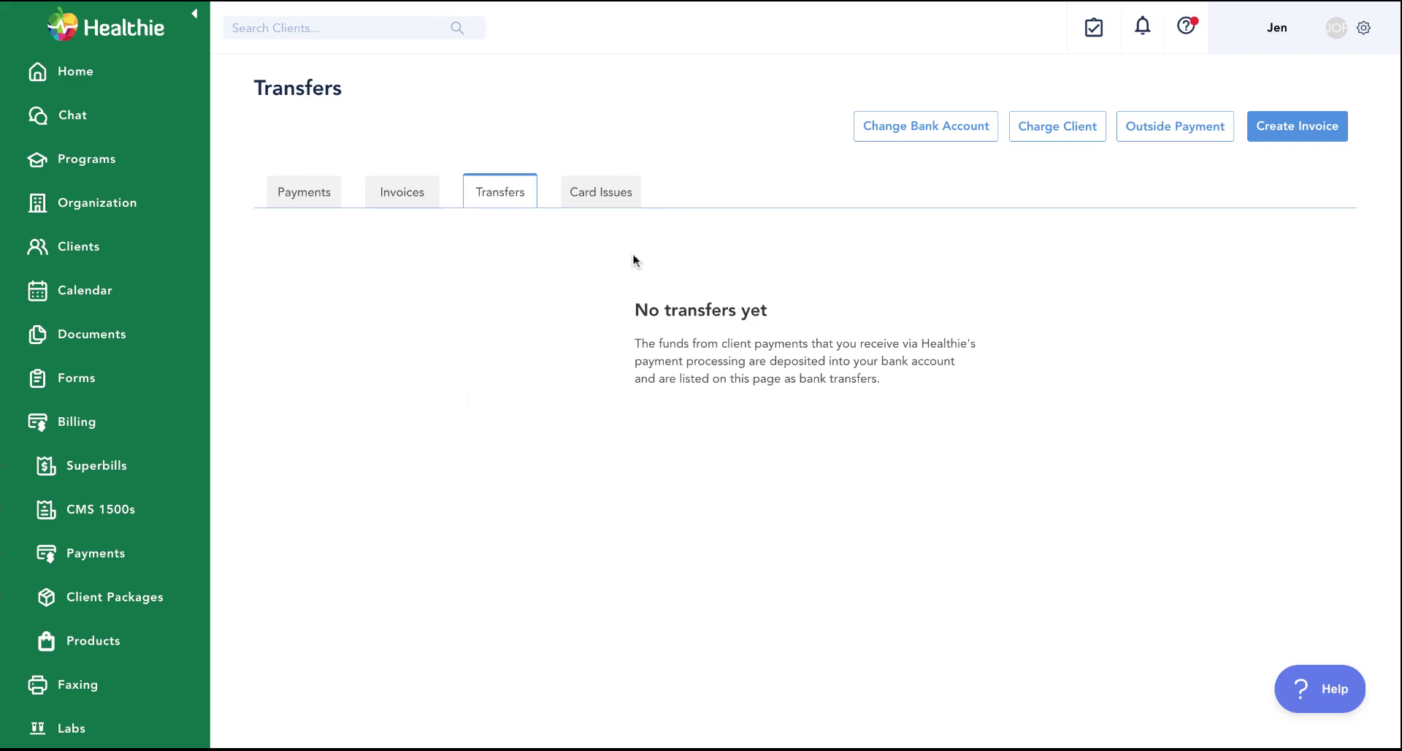
{"action": "left_click", "coordinate": [599, 200]}
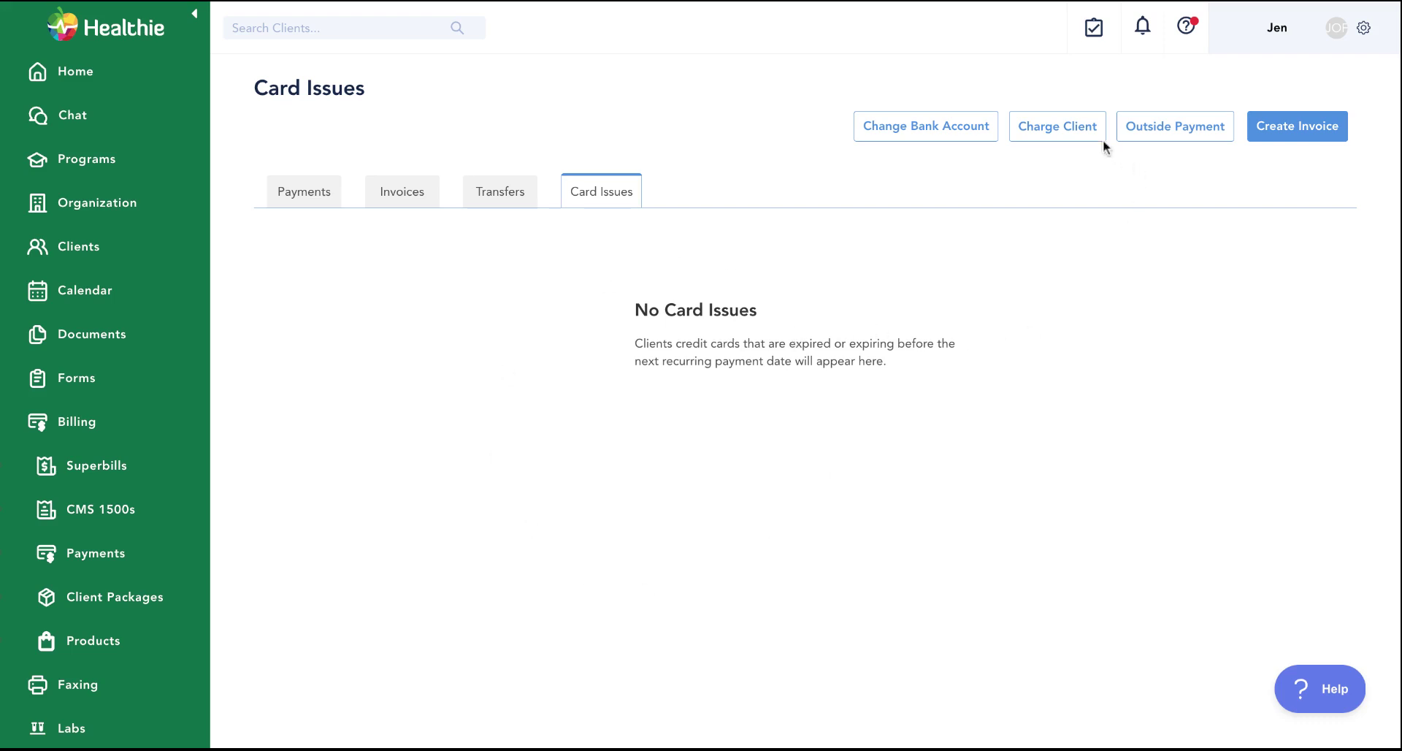
- Inspect the form for charging a client and open the form for recording an outside payment
{"action": "left_click", "coordinate": [1051, 133]}
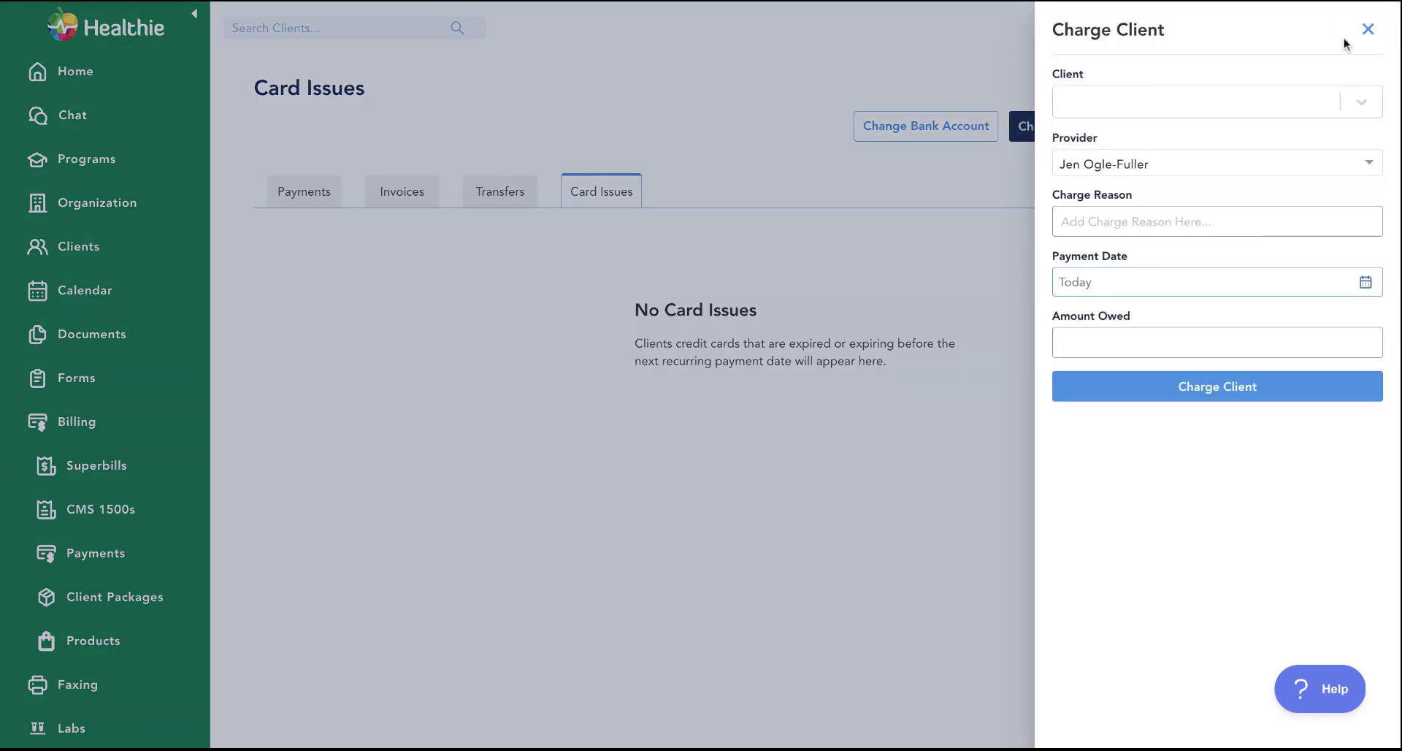
{"action": "left_click", "coordinate": [1368, 29]}
{"action": "left_click", "coordinate": [1177, 139]}
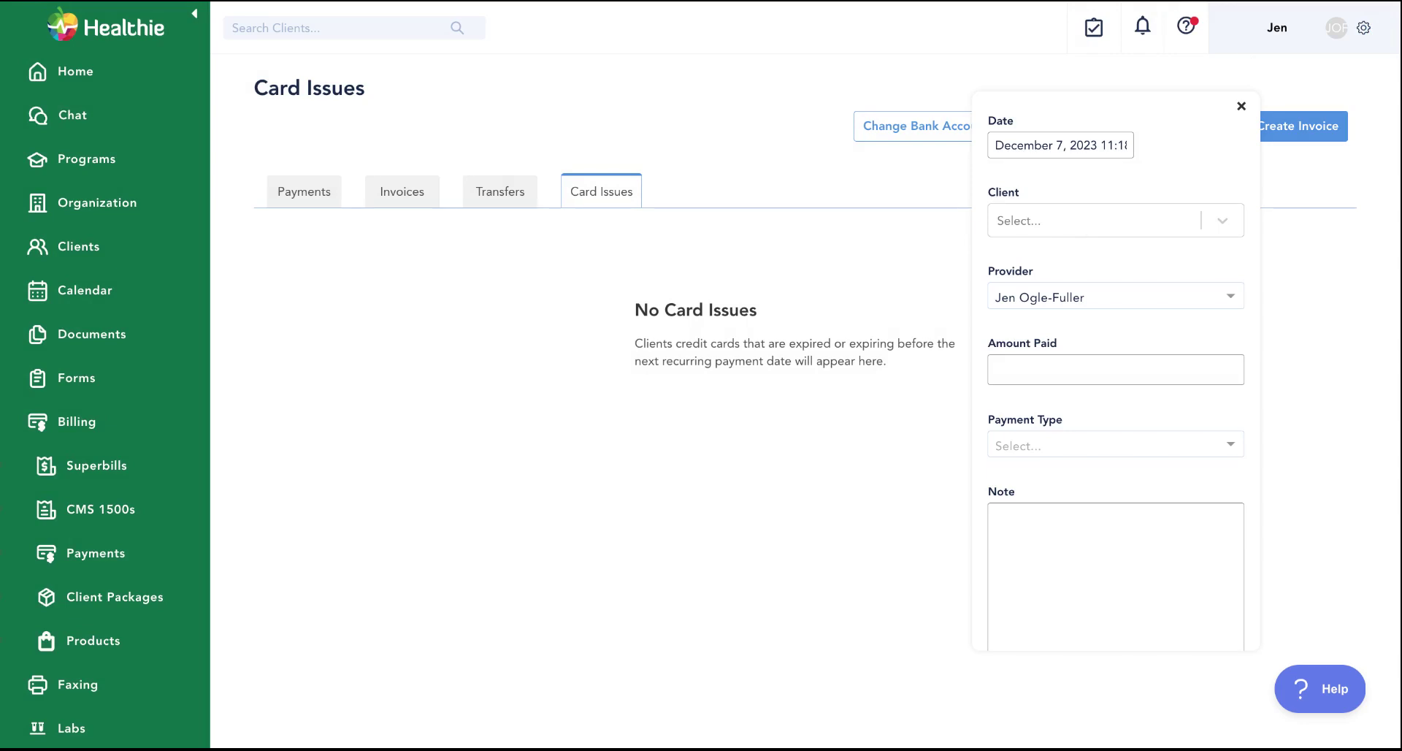
{"action": "key", "text": "Tab"}
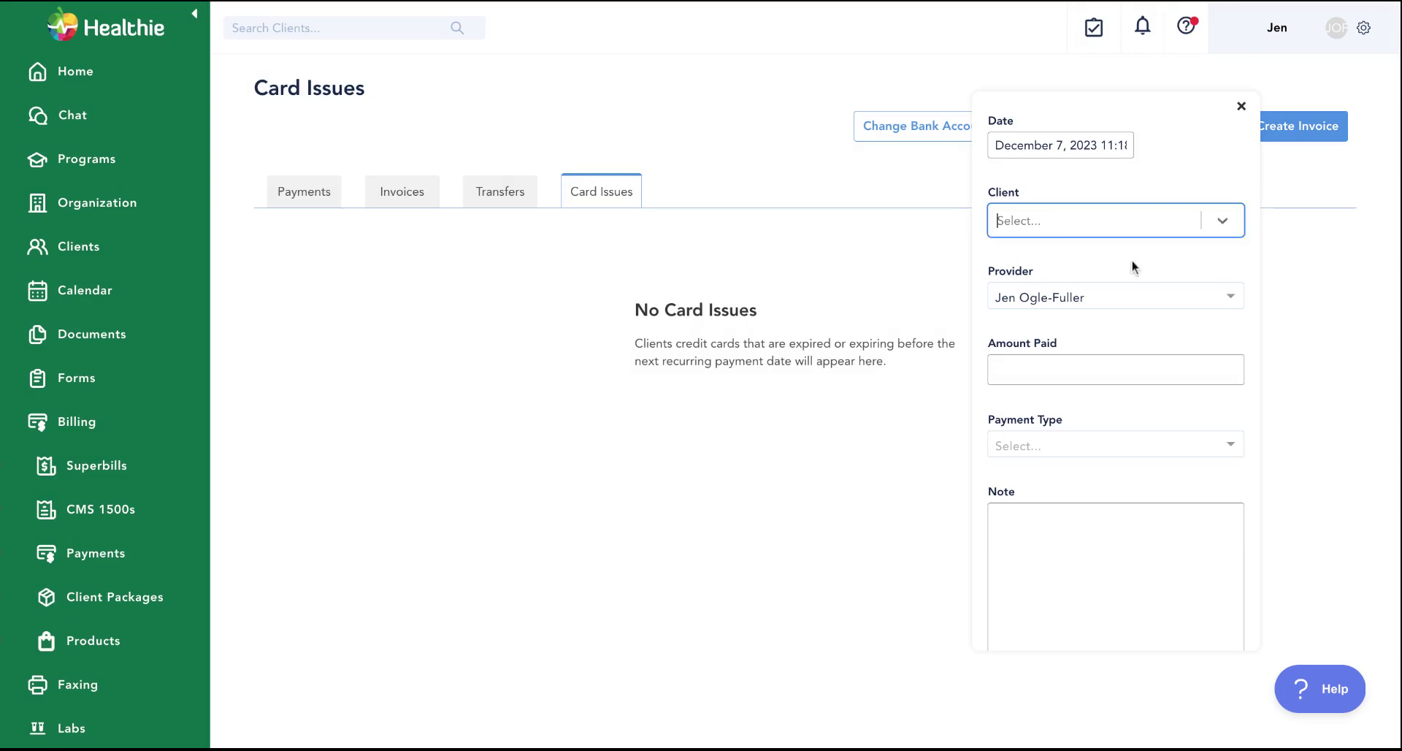
- Set the outside payment's client to the example client, its amount paid to 100 and its payment type to Cash
{"action": "left_click", "coordinate": [1222, 220]}
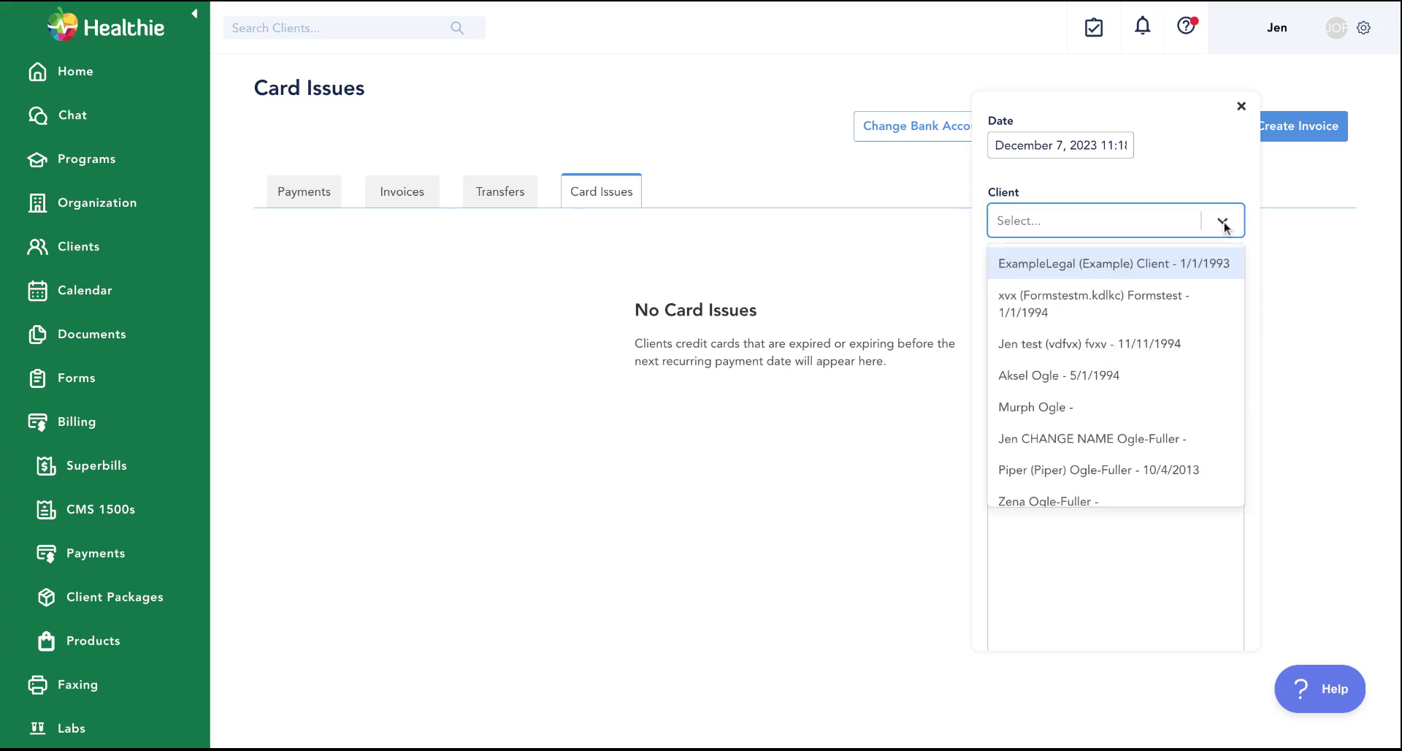
{"action": "left_click", "coordinate": [1122, 268]}
{"action": "left_click", "coordinate": [1031, 376]}
{"action": "type", "text": "100"}
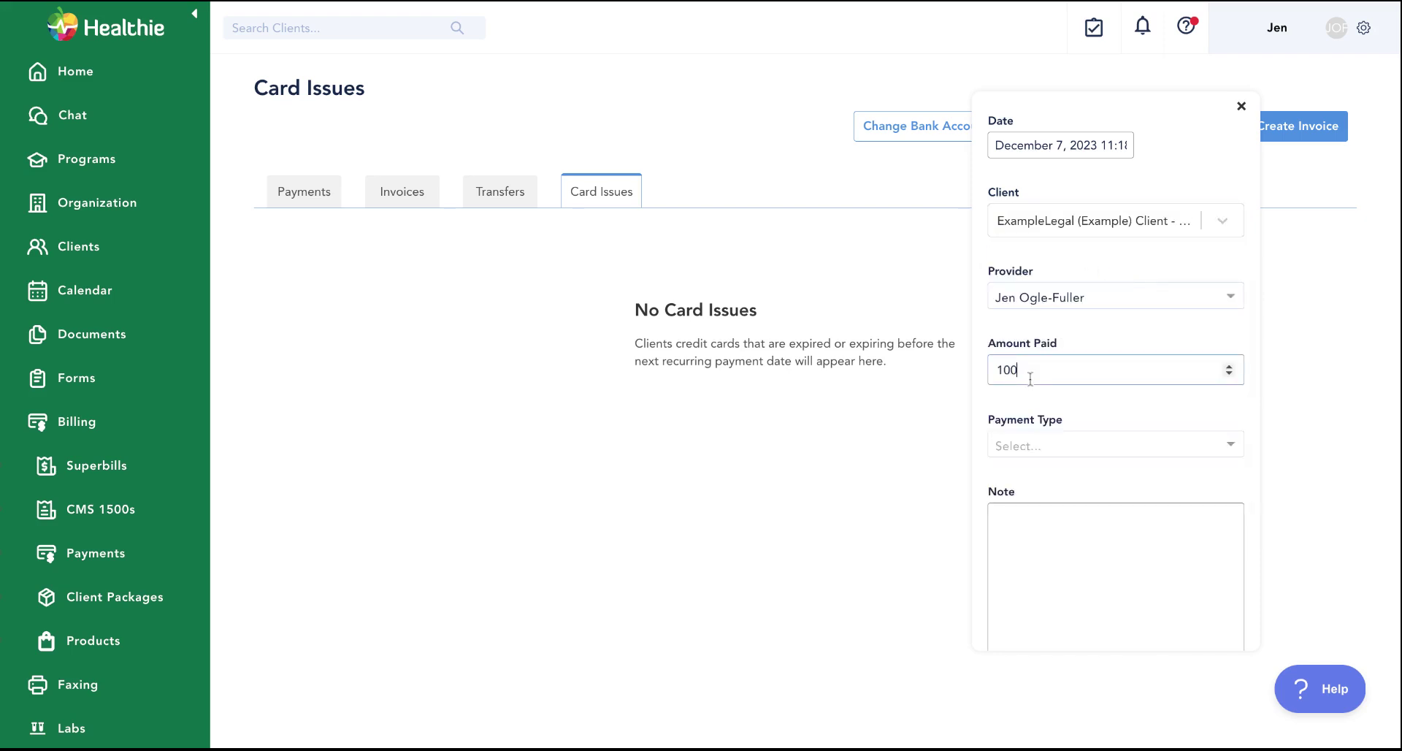
{"action": "left_click", "coordinate": [1022, 446]}
{"action": "left_click", "coordinate": [1064, 468]}
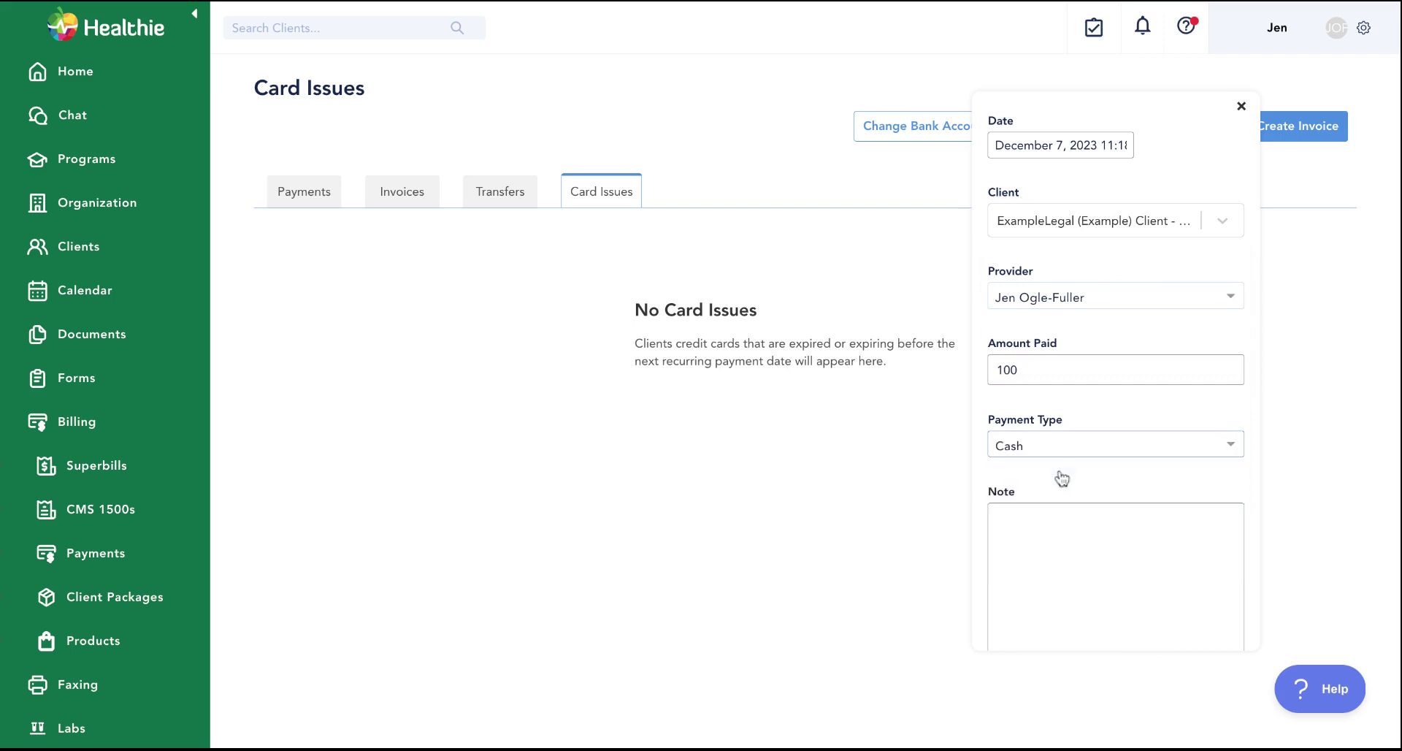
- Add the note "Package Deep Dive" to the outside payment and submit it
{"action": "scroll", "coordinate": [1040, 531], "scroll_direction": "down", "scroll_amount": 2}
{"action": "left_click", "coordinate": [1043, 480]}
{"action": "type", "text": "Pac"}
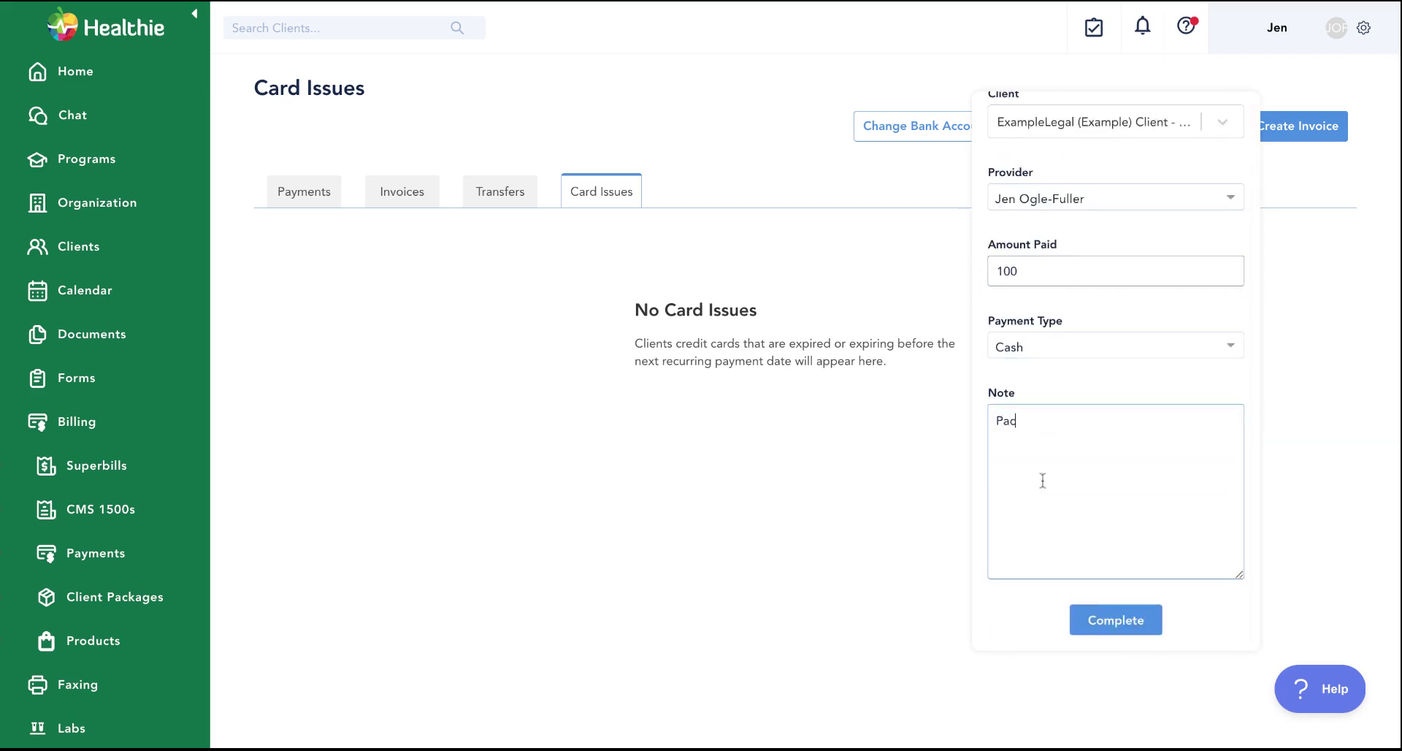
{"action": "type", "text": "kage Deep Dive"}
{"action": "left_click", "coordinate": [1113, 620]}
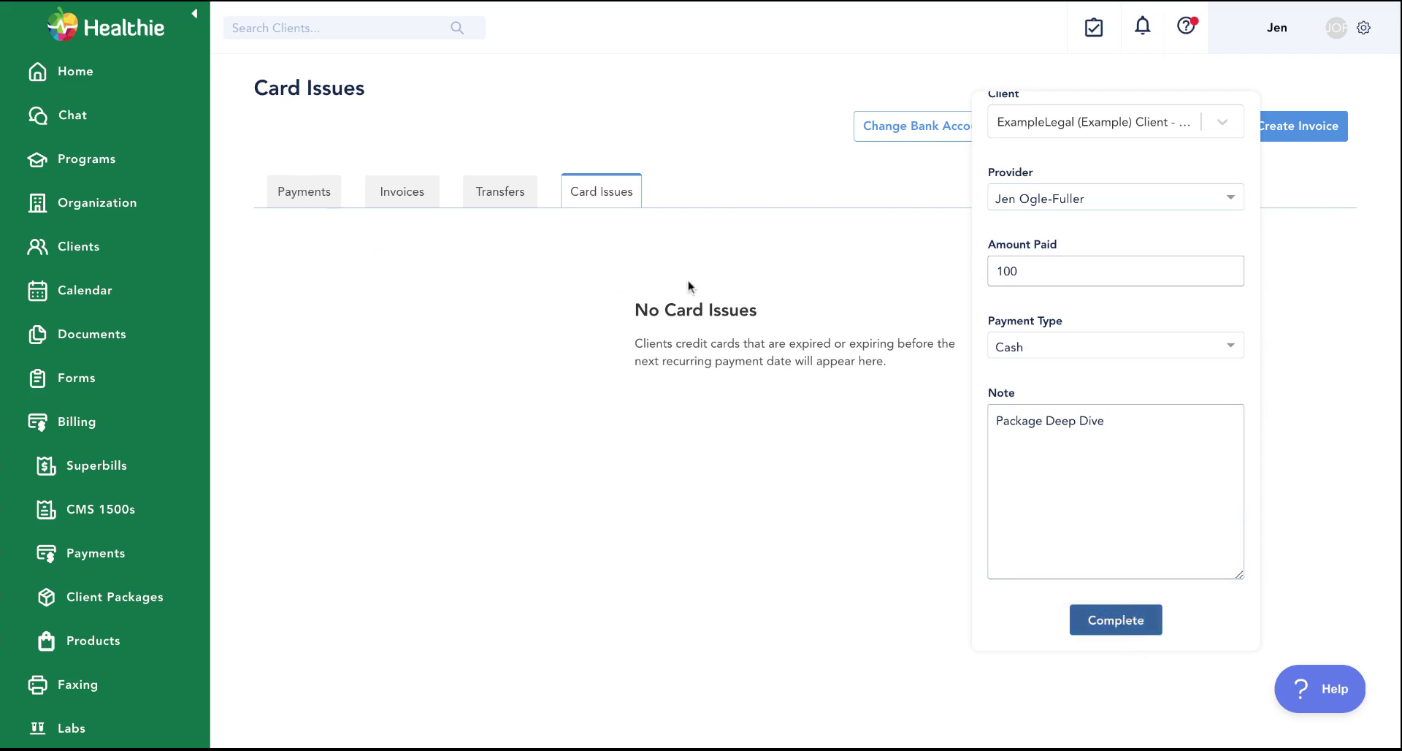
- Set the outside payment's date to December 8, 2023 and complete the payment record
{"action": "scroll", "coordinate": [1088, 484], "scroll_direction": "up", "scroll_amount": 3}
{"action": "left_click", "coordinate": [1060, 145]}
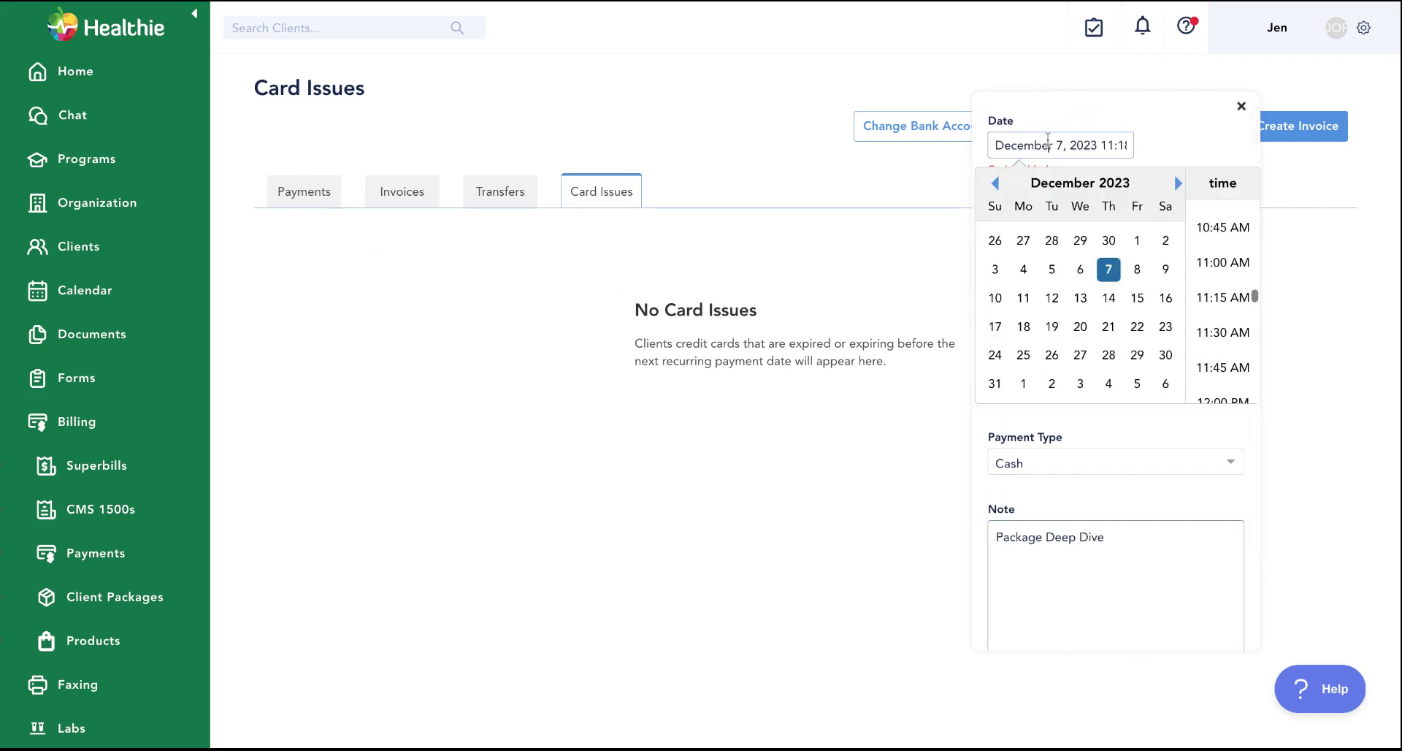
{"action": "left_click", "coordinate": [1136, 270]}
{"action": "scroll", "coordinate": [1089, 603], "scroll_direction": "down", "scroll_amount": 2}
{"action": "left_click", "coordinate": [1090, 607]}
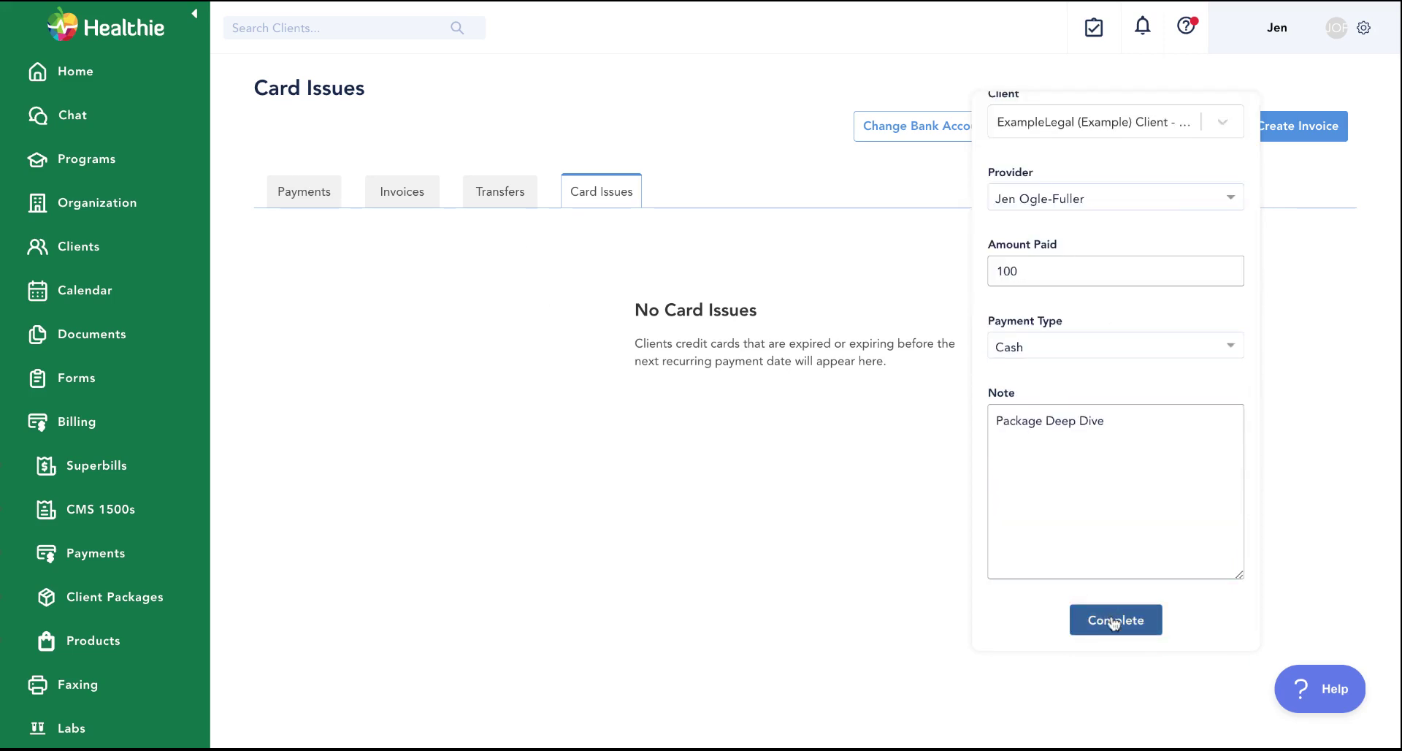
{"action": "left_click", "coordinate": [1110, 617]}
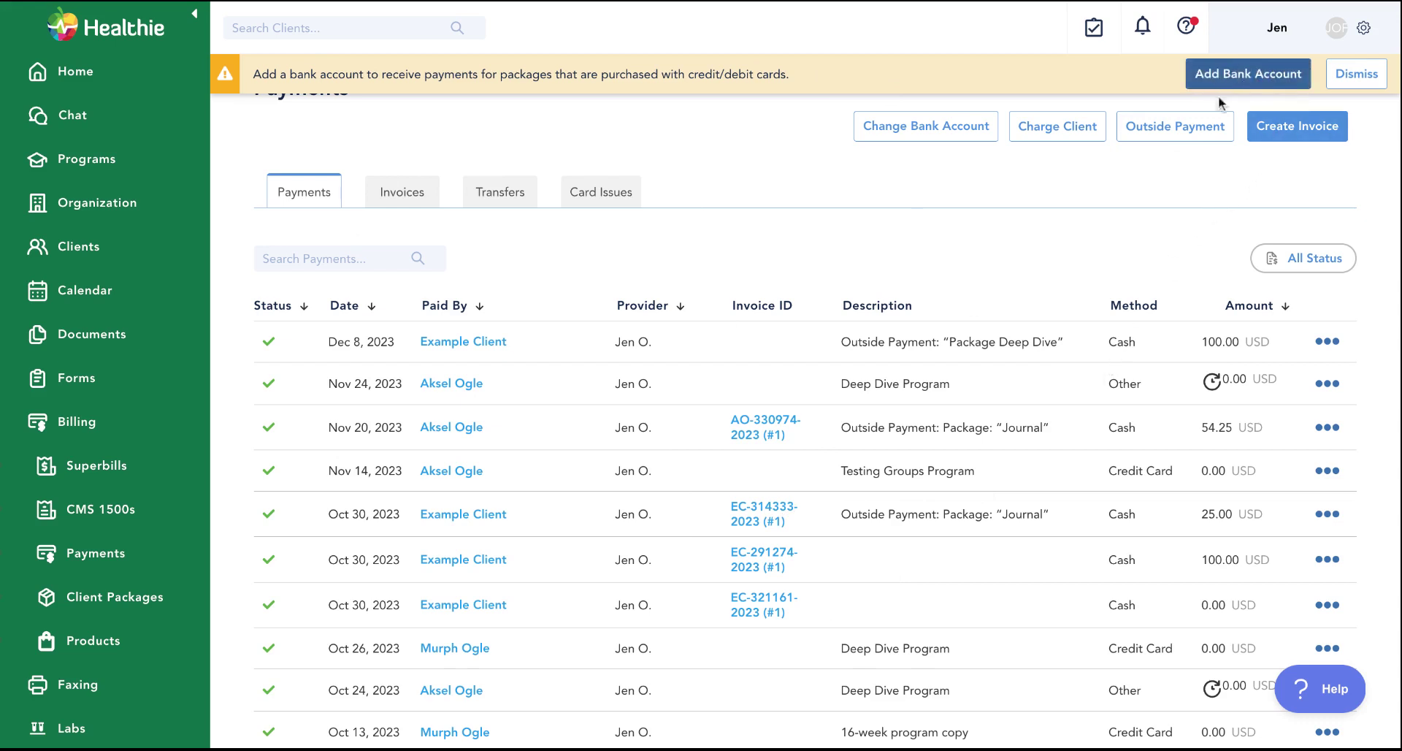
- Open the bank account setup and inspect the business verification form
{"action": "left_click", "coordinate": [1240, 80]}
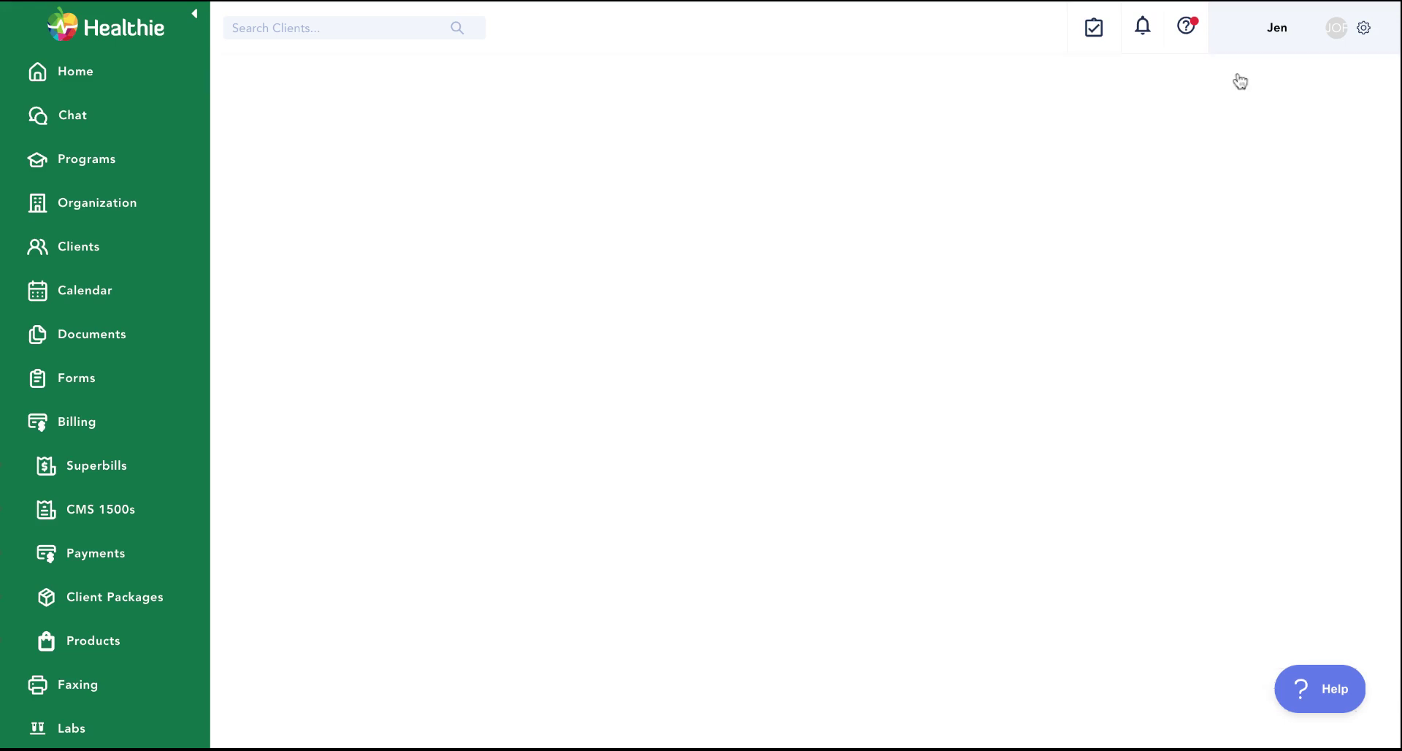
{"action": "left_click", "coordinate": [1363, 29]}
{"action": "left_click", "coordinate": [1311, 73]}
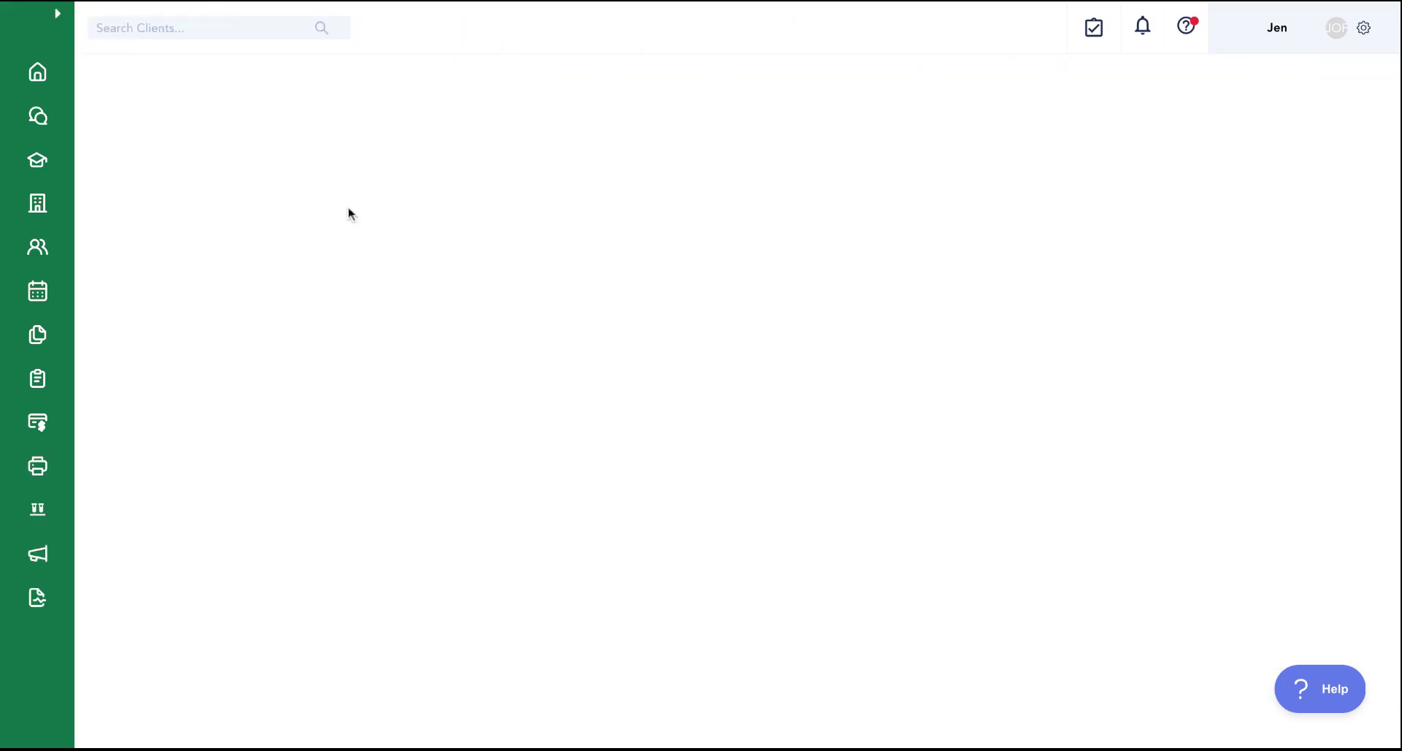
{"action": "left_click", "coordinate": [128, 291]}
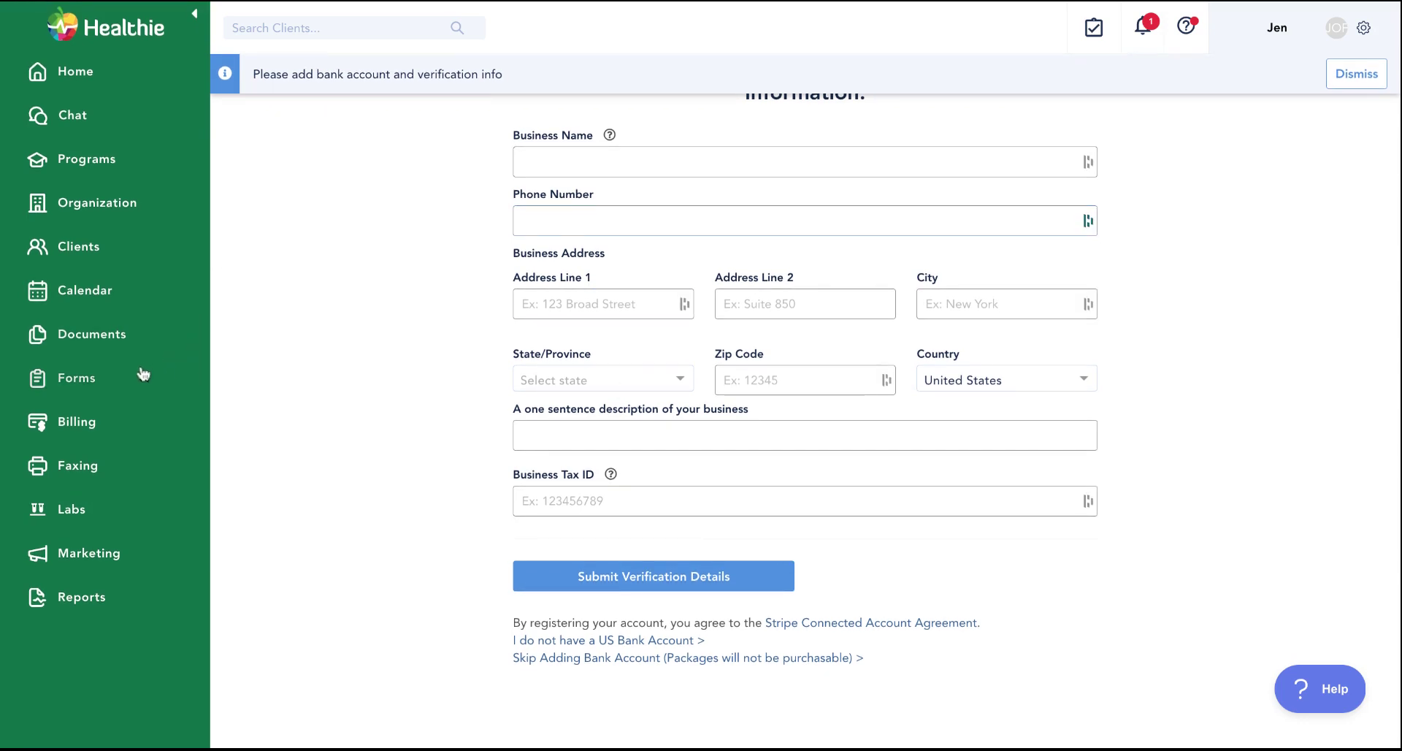
- Return to the billing payments list and start a new invoice of type Package
{"action": "left_click", "coordinate": [112, 429]}
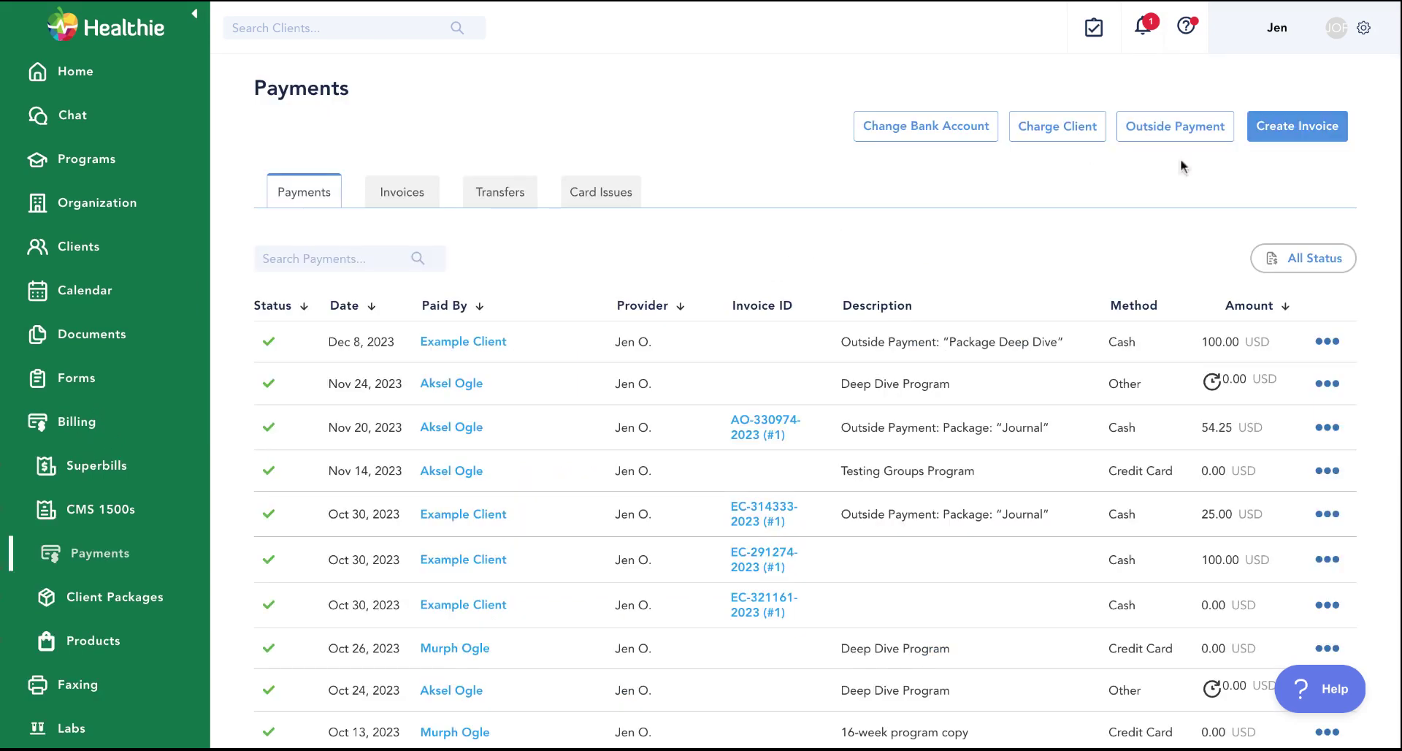
{"action": "left_click", "coordinate": [1298, 139]}
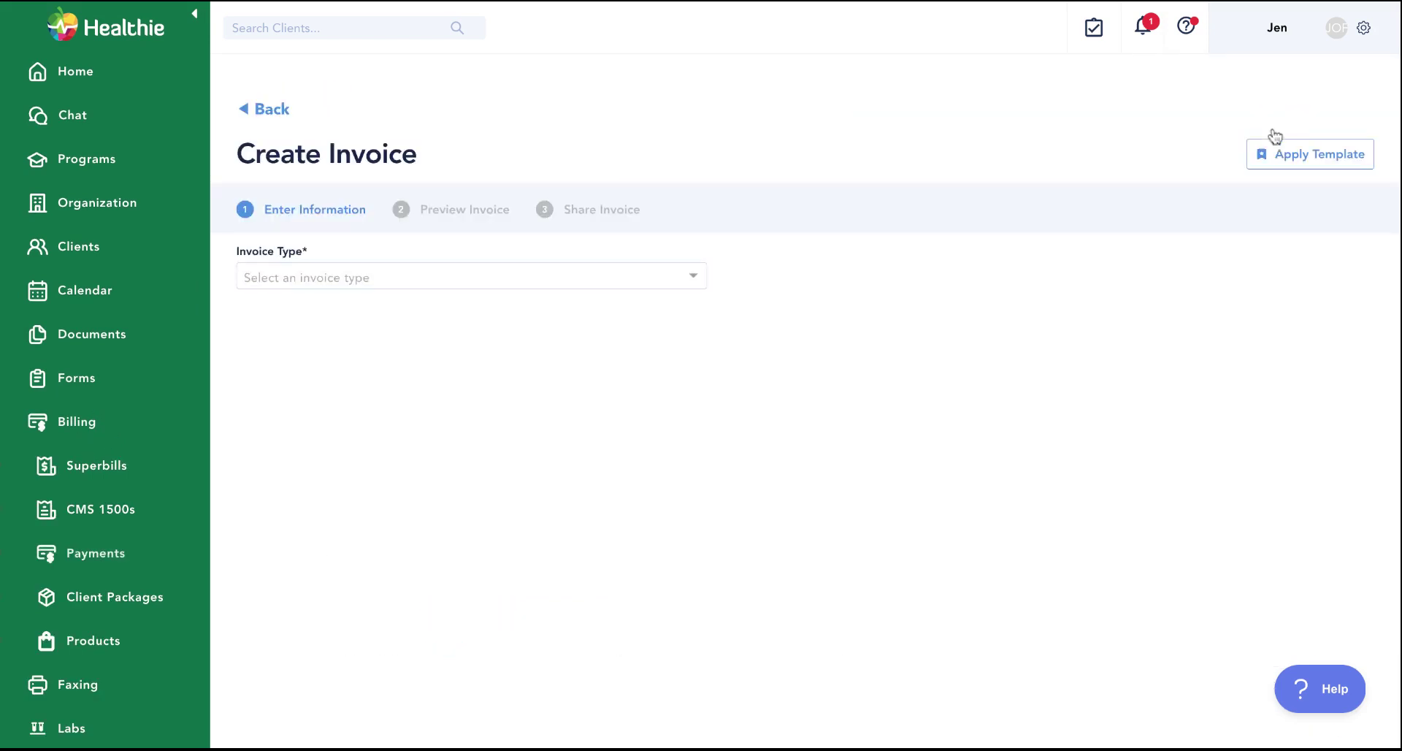
{"action": "left_click", "coordinate": [309, 276]}
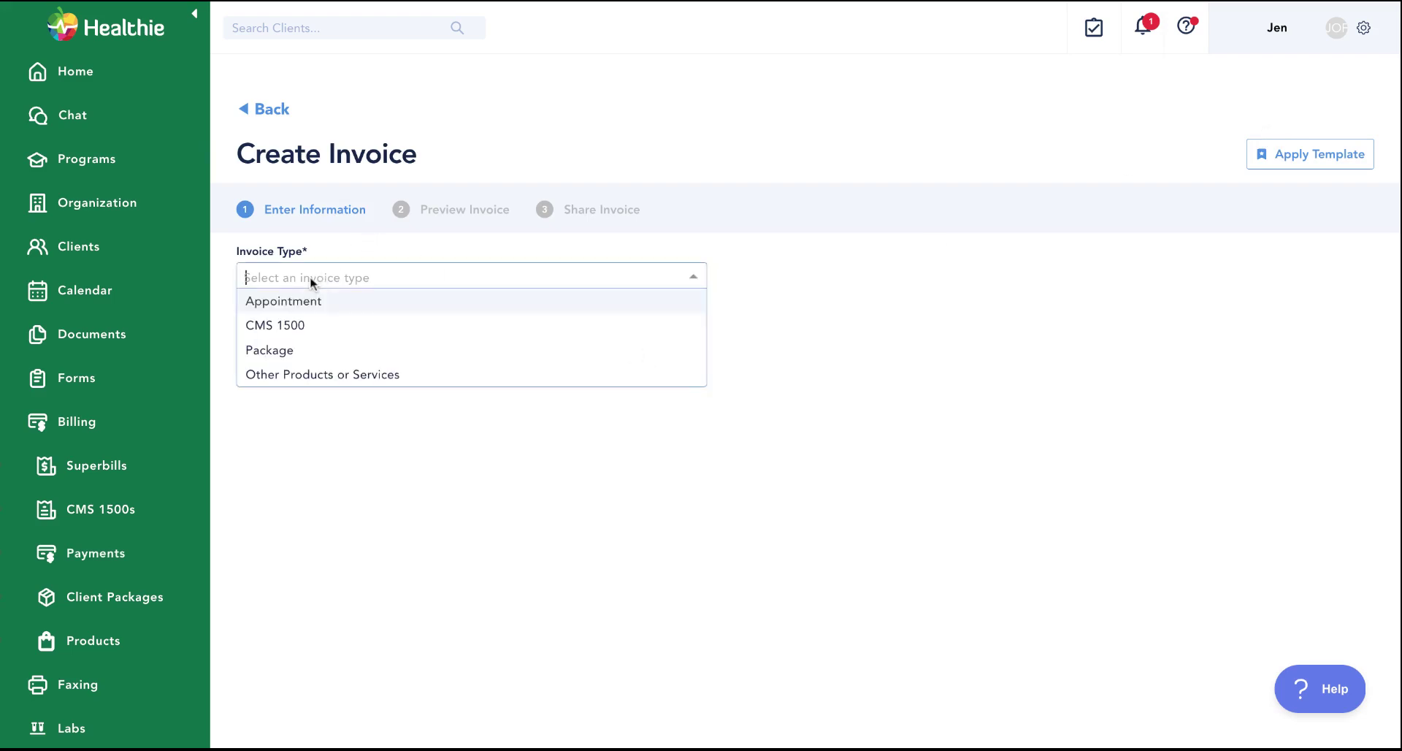
{"action": "left_click", "coordinate": [302, 354]}
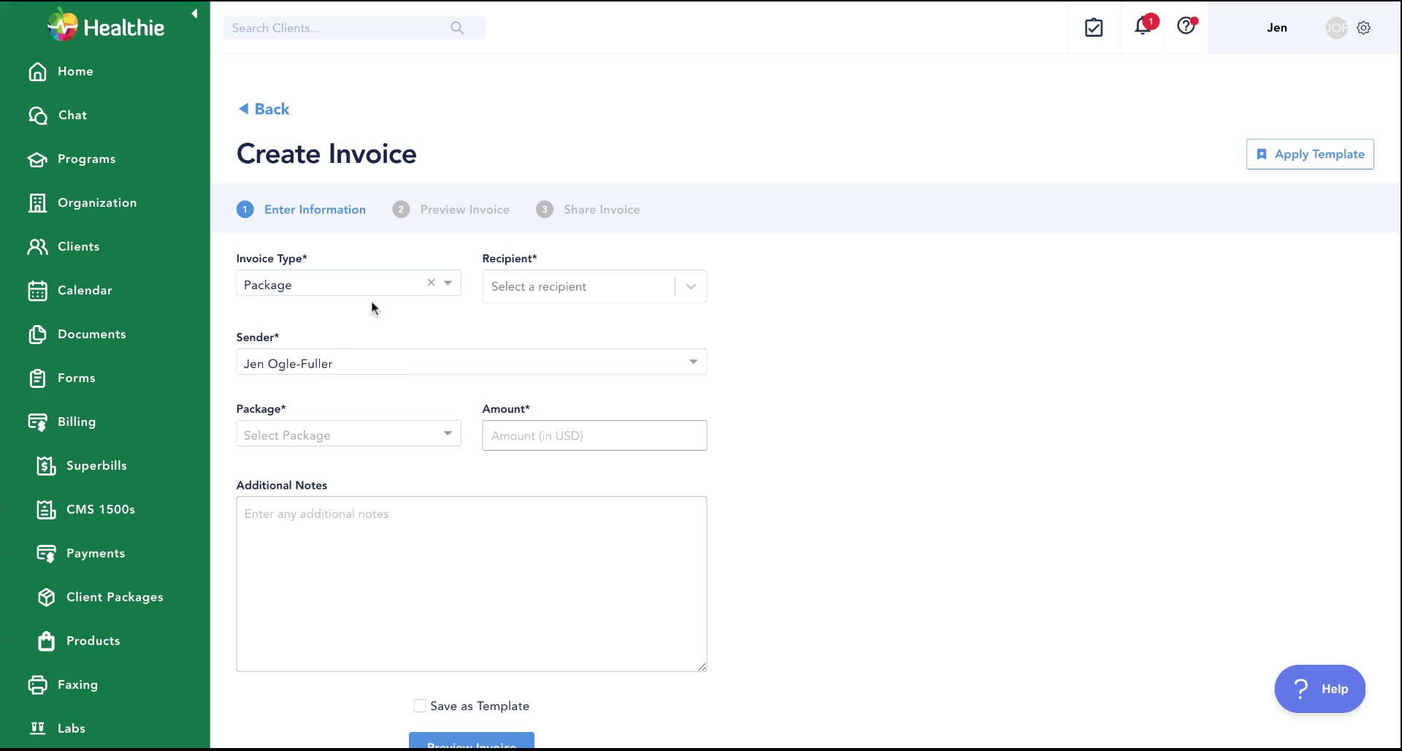
- Choose the example client as the invoice recipient and Deep Dive Program as the package, and check the filled-in form
{"action": "left_click", "coordinate": [692, 295]}
{"action": "left_click", "coordinate": [581, 361]}
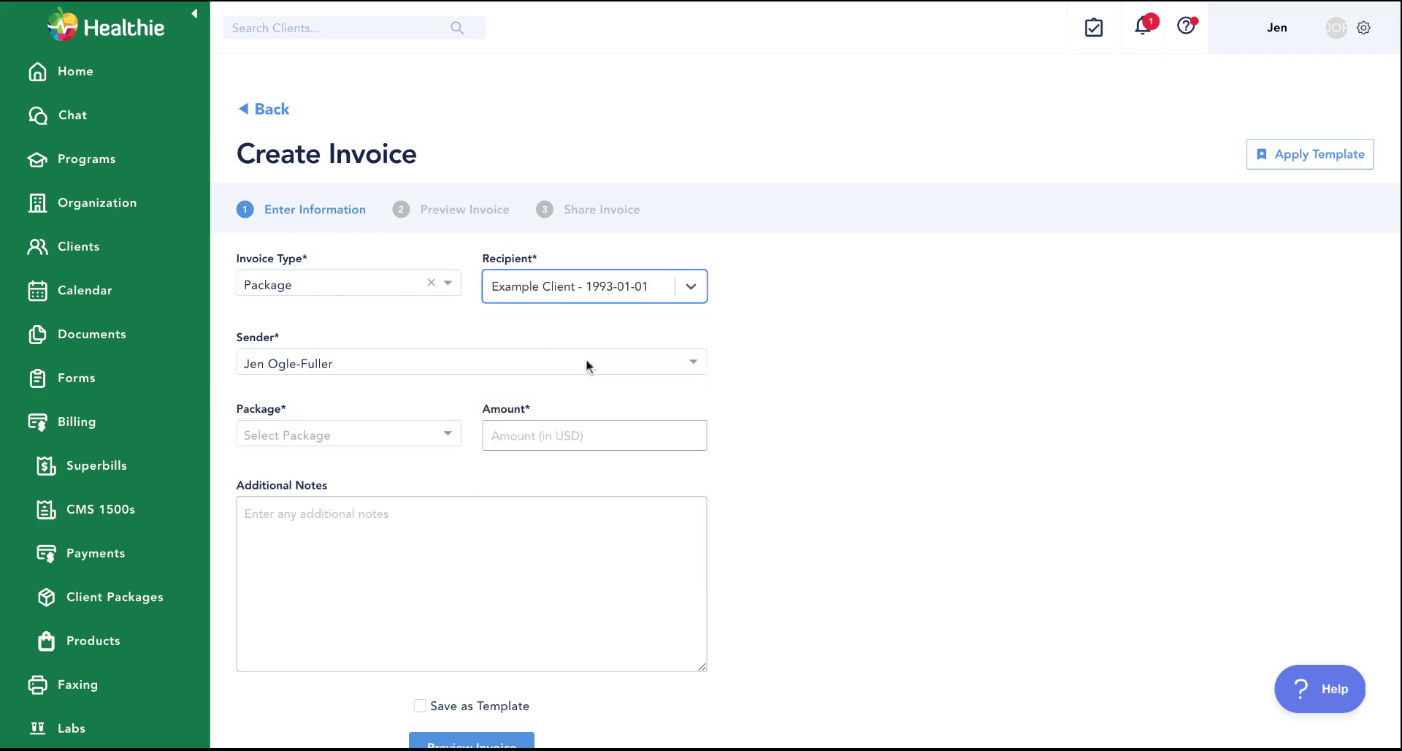
{"action": "left_click", "coordinate": [447, 435]}
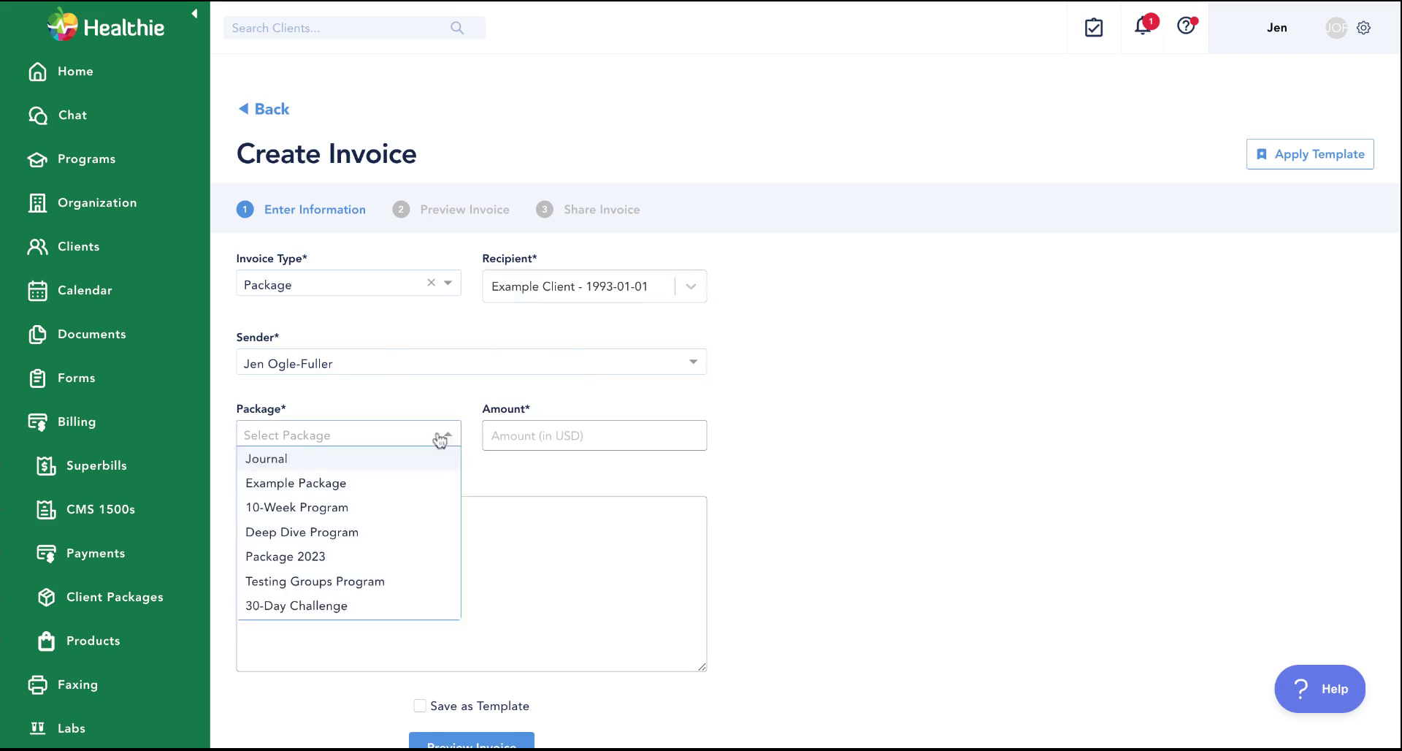
{"action": "left_click", "coordinate": [341, 542]}
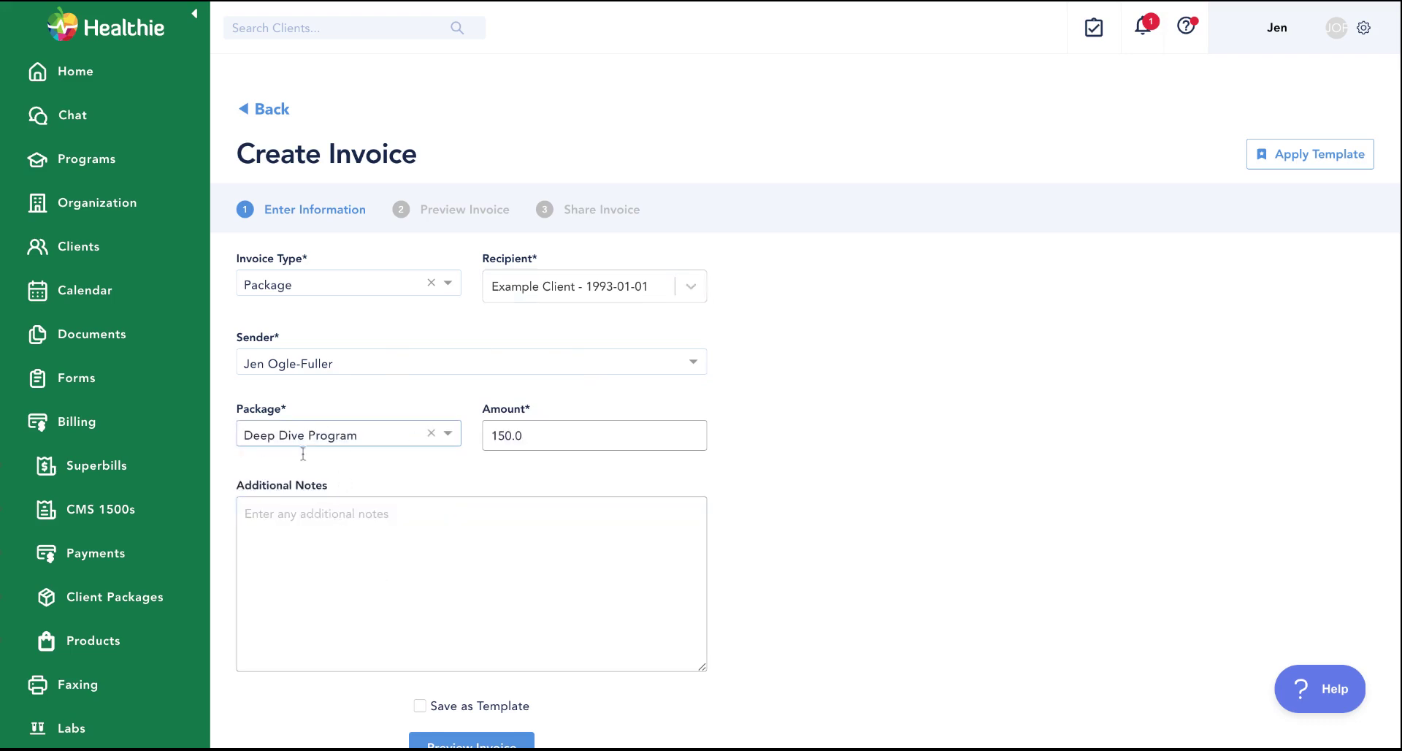
{"action": "scroll", "coordinate": [363, 462], "scroll_direction": "down", "scroll_amount": 1}
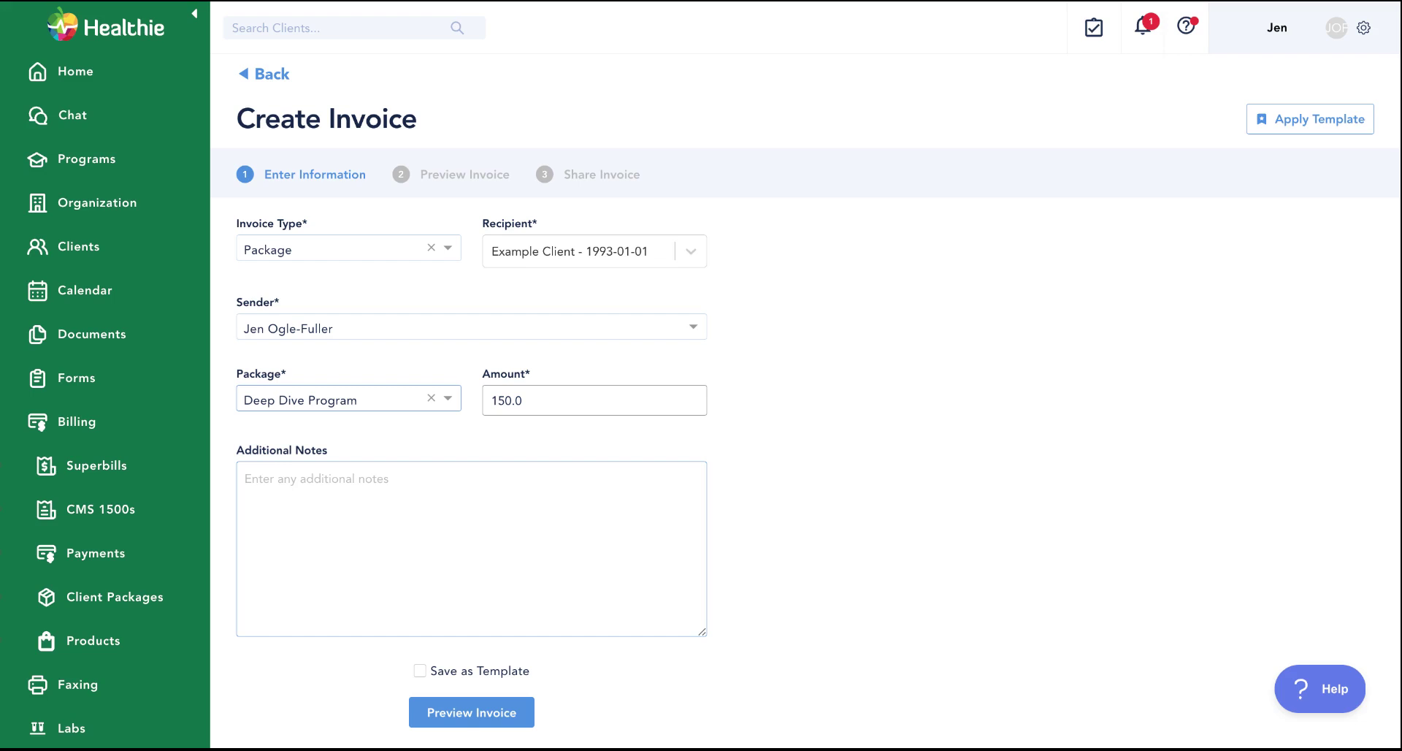
{"action": "scroll", "coordinate": [385, 619], "scroll_direction": "down", "scroll_amount": 1}
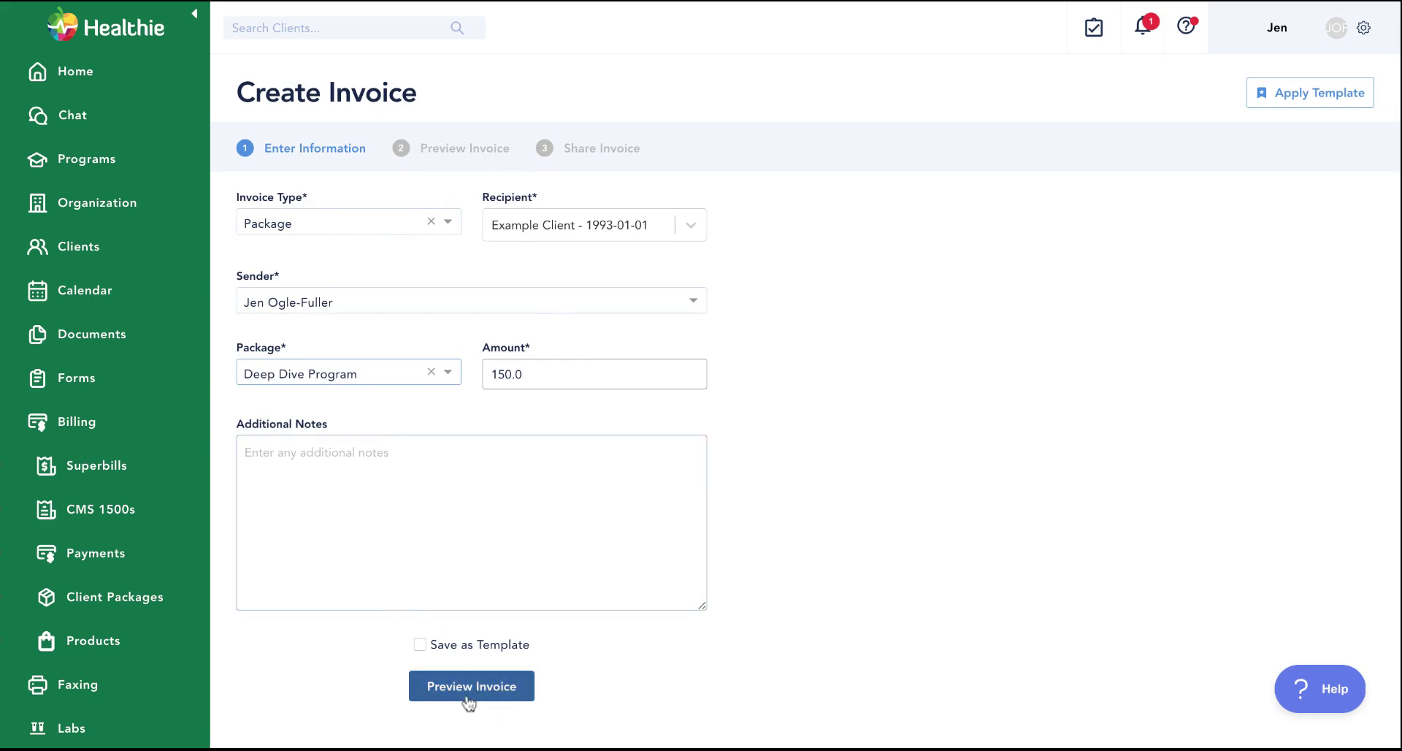
- Open the example client's profile from the client list and review its overview through to the enrolled programs
{"action": "left_click", "coordinate": [95, 252]}
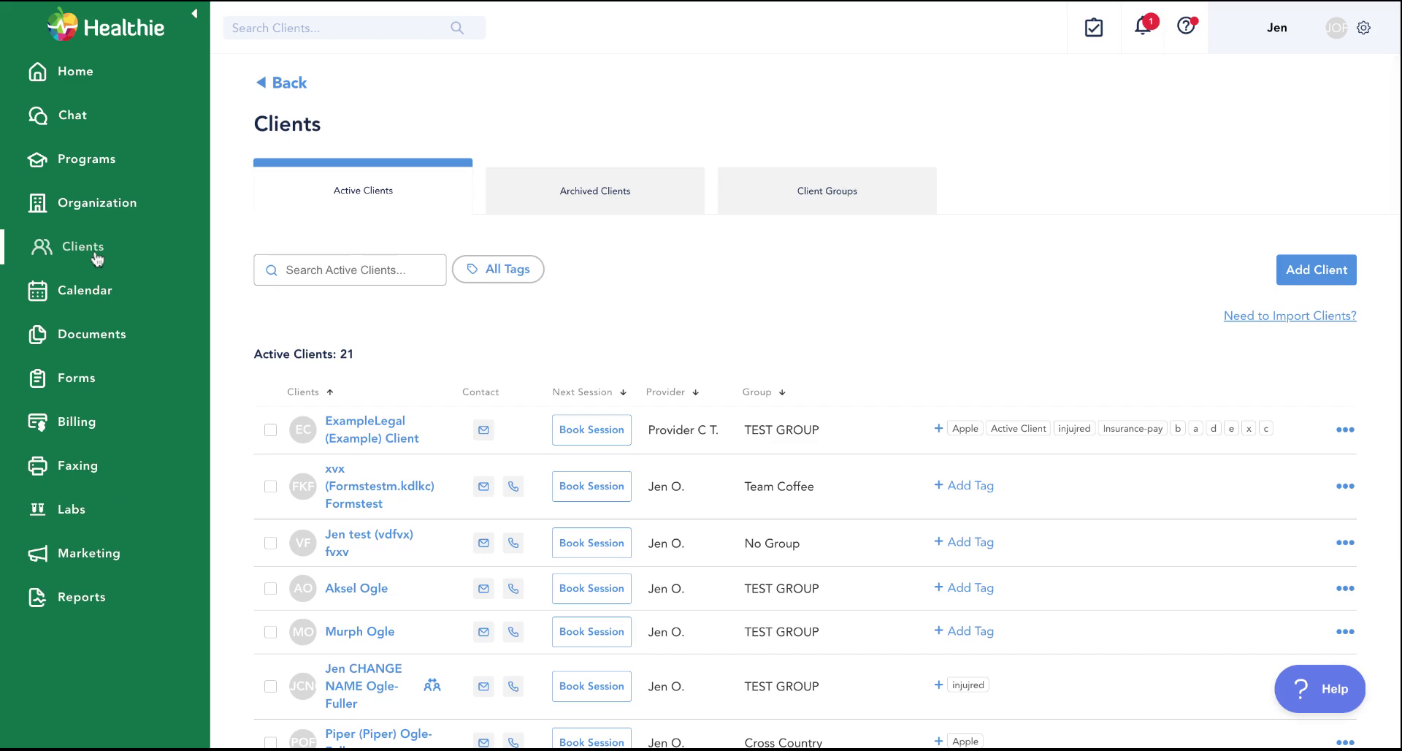
{"action": "left_click", "coordinate": [355, 439]}
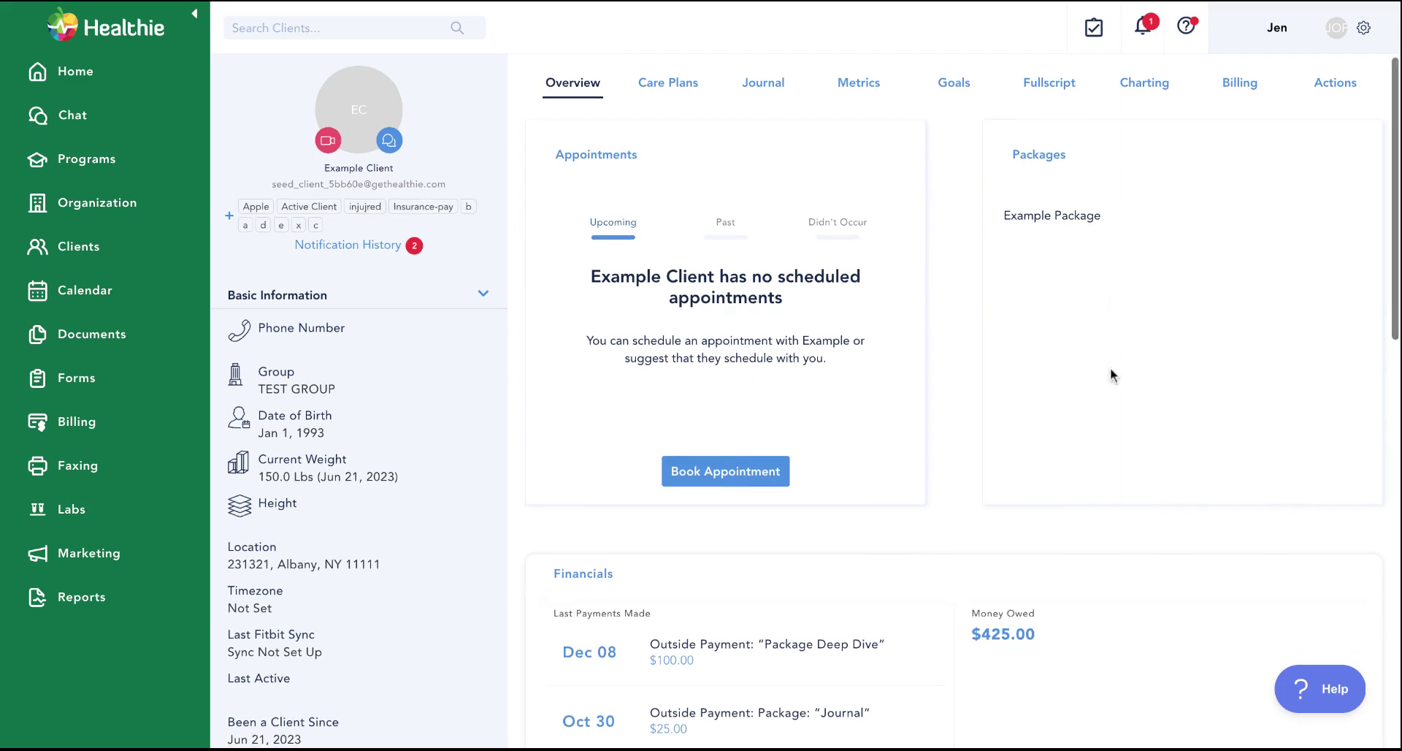
{"action": "scroll", "coordinate": [1110, 367], "scroll_direction": "down", "scroll_amount": 5}
{"action": "scroll", "coordinate": [1110, 374], "scroll_direction": "down", "scroll_amount": 7}
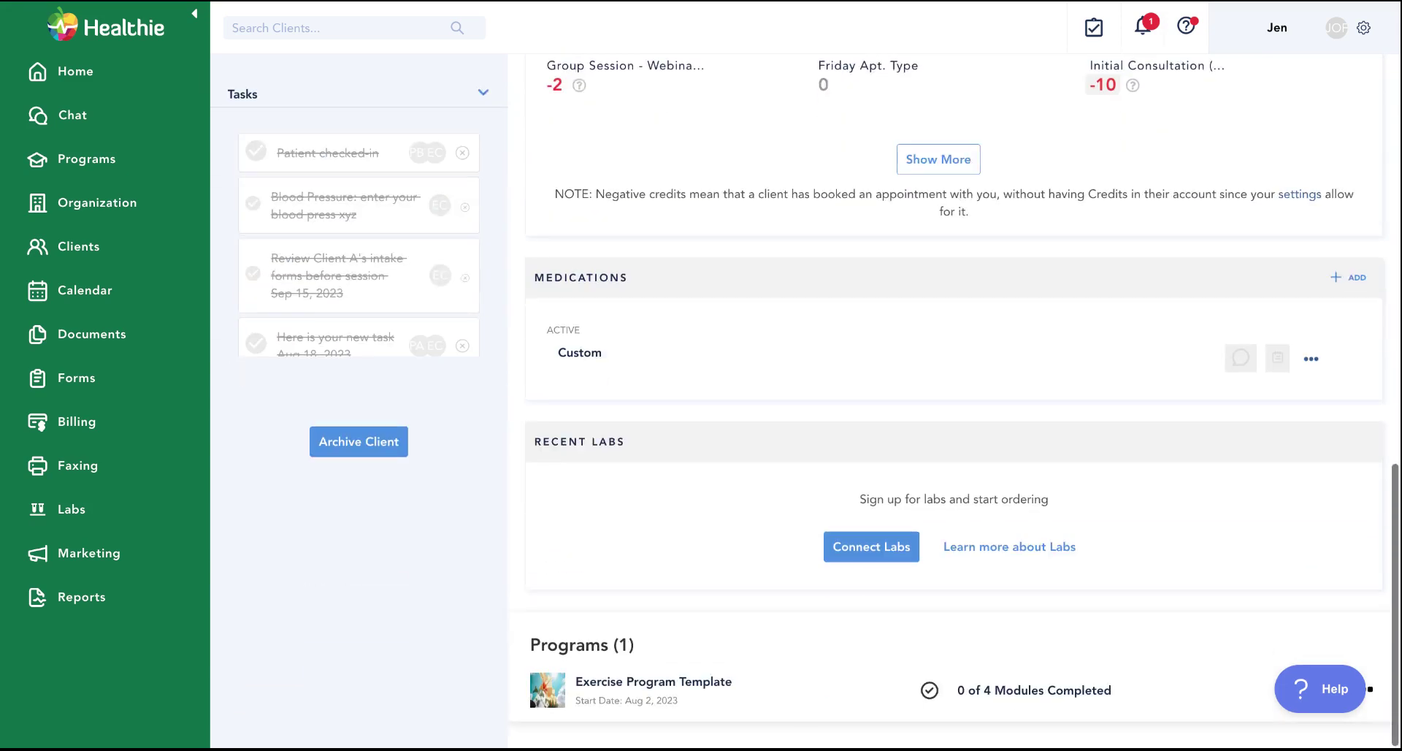
{"action": "scroll", "coordinate": [707, 573], "scroll_direction": "down", "scroll_amount": 2}
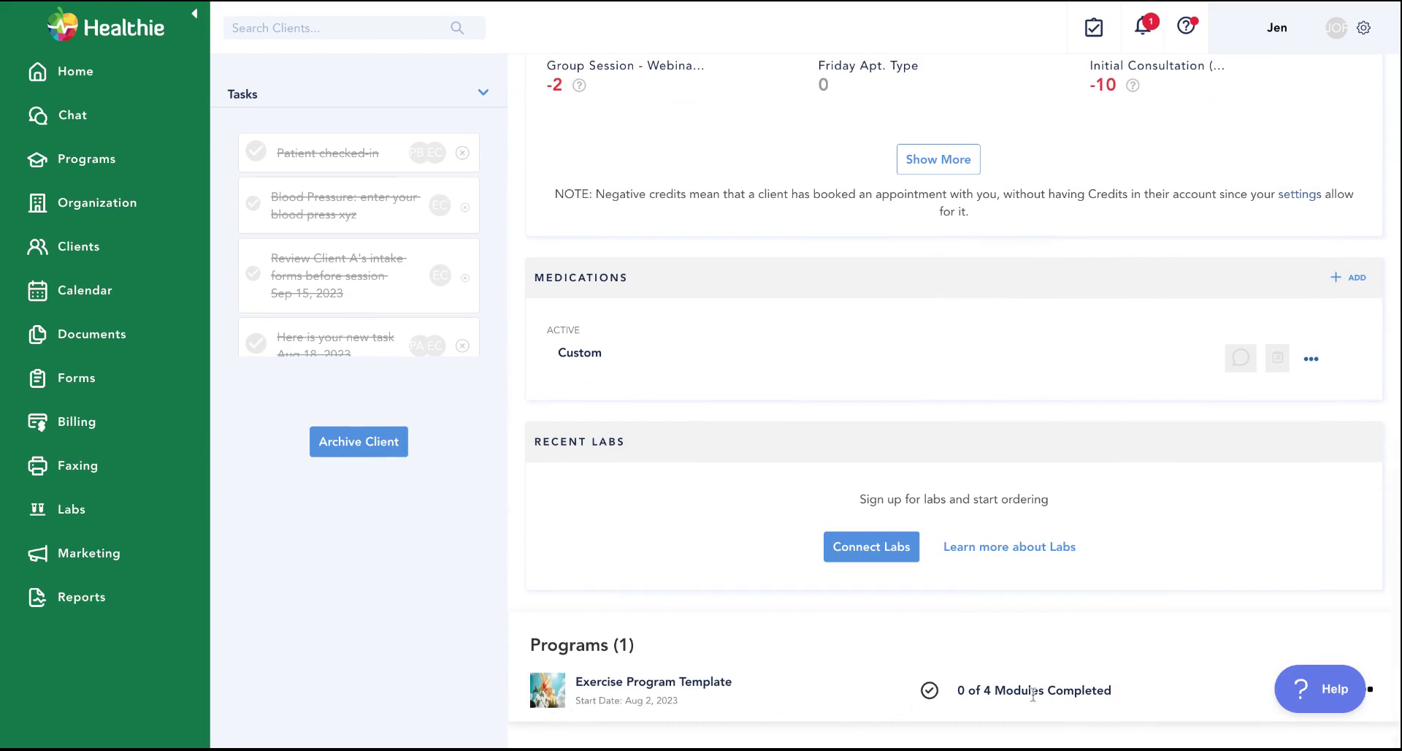
- View the client's progress in the Exercise Program Template and review the status of each module
{"action": "left_click", "coordinate": [1372, 694]}
{"action": "scroll", "coordinate": [1120, 730], "scroll_direction": "down", "scroll_amount": 1}
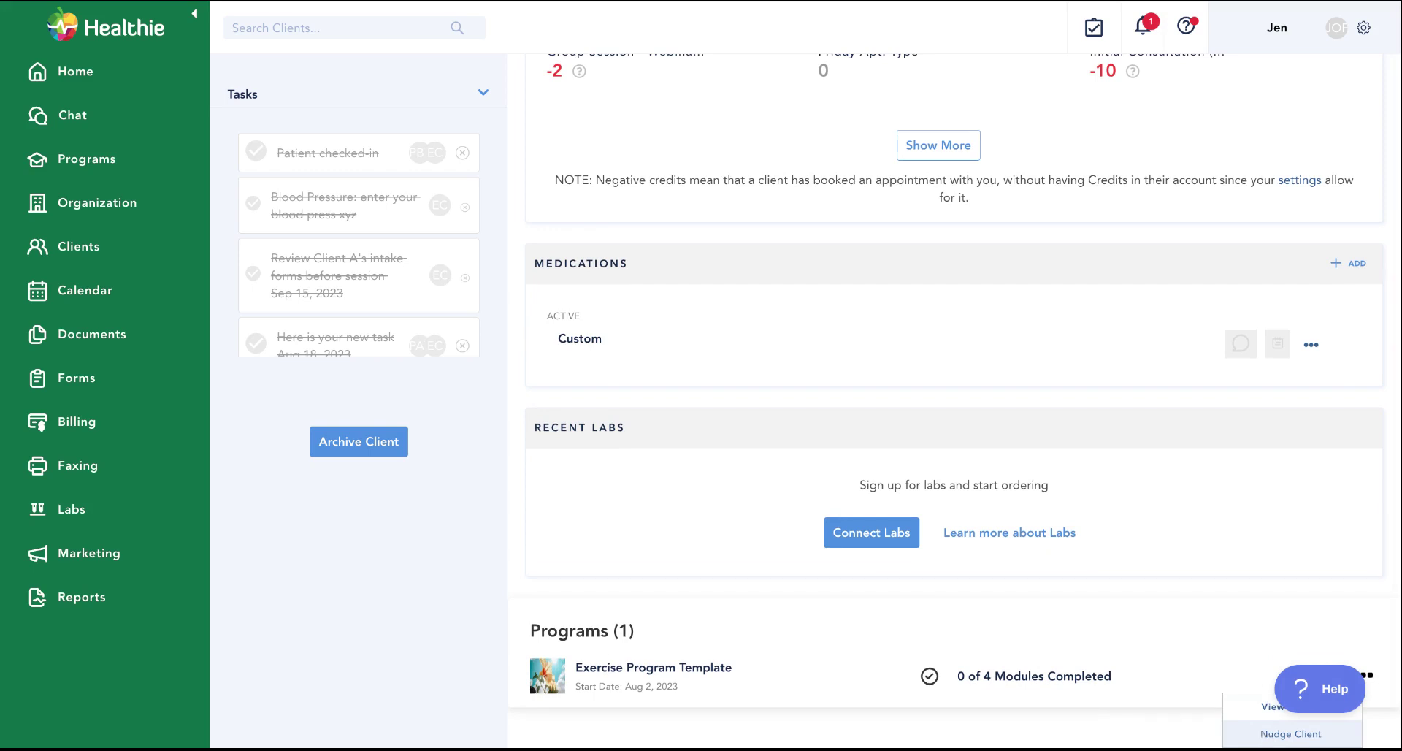
{"action": "left_click", "coordinate": [1253, 709]}
{"action": "scroll", "coordinate": [779, 455], "scroll_direction": "down", "scroll_amount": 2}
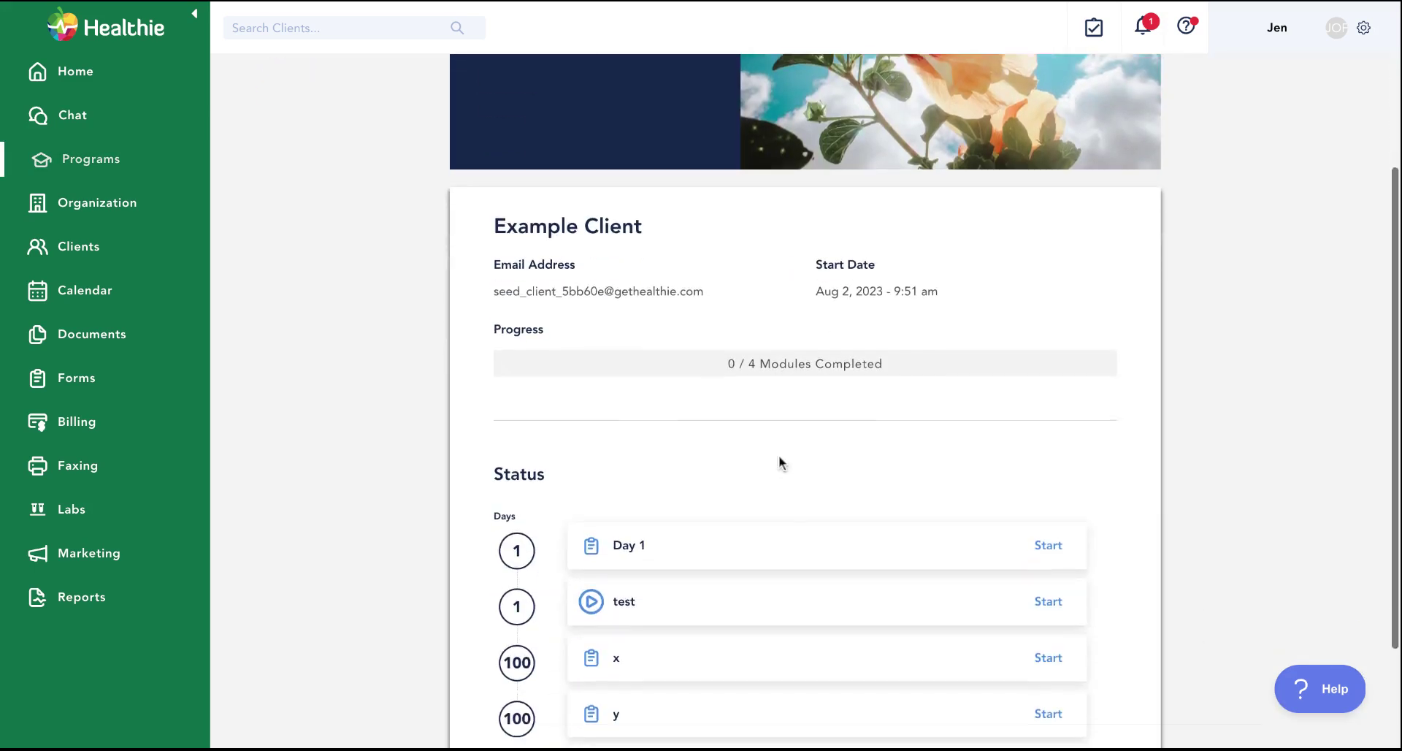
{"action": "scroll", "coordinate": [675, 462], "scroll_direction": "down", "scroll_amount": 2}
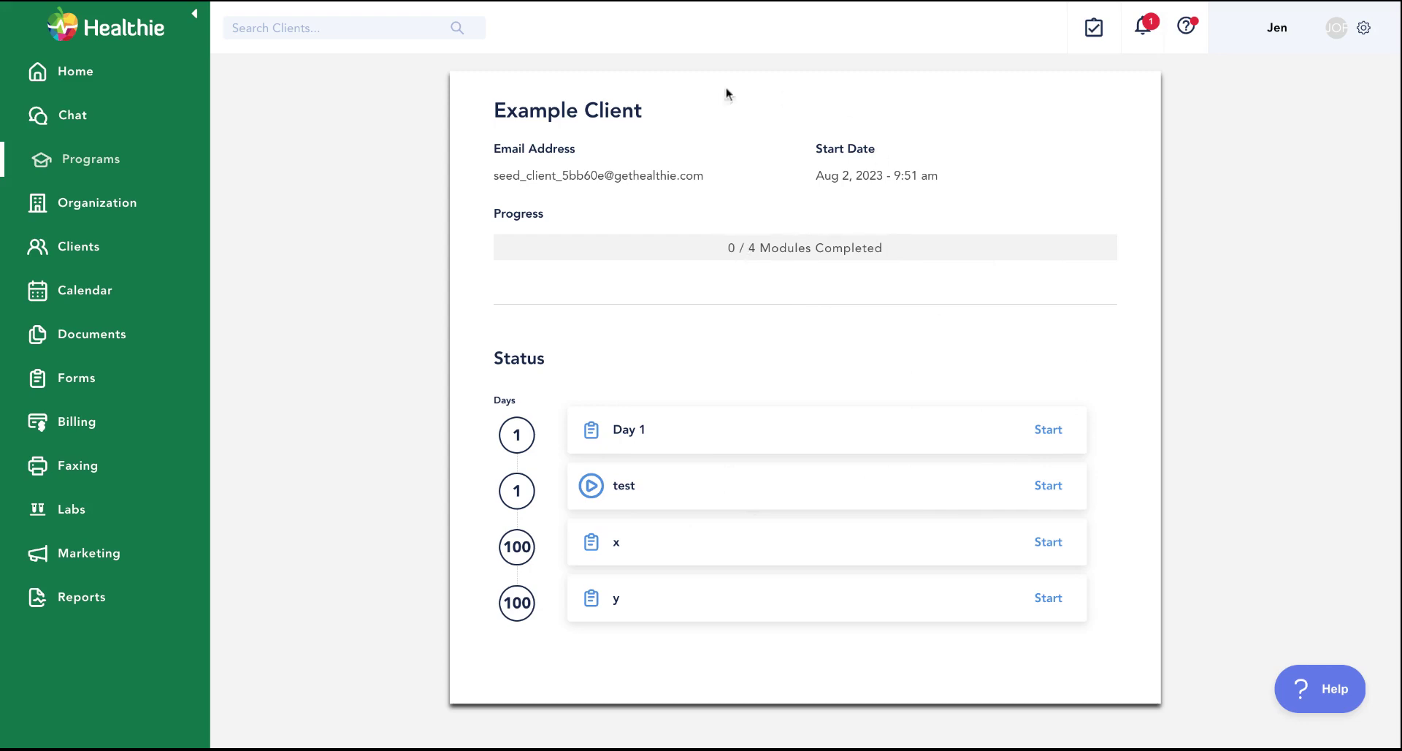
{"action": "scroll", "coordinate": [611, 146], "scroll_direction": "up", "scroll_amount": 2}
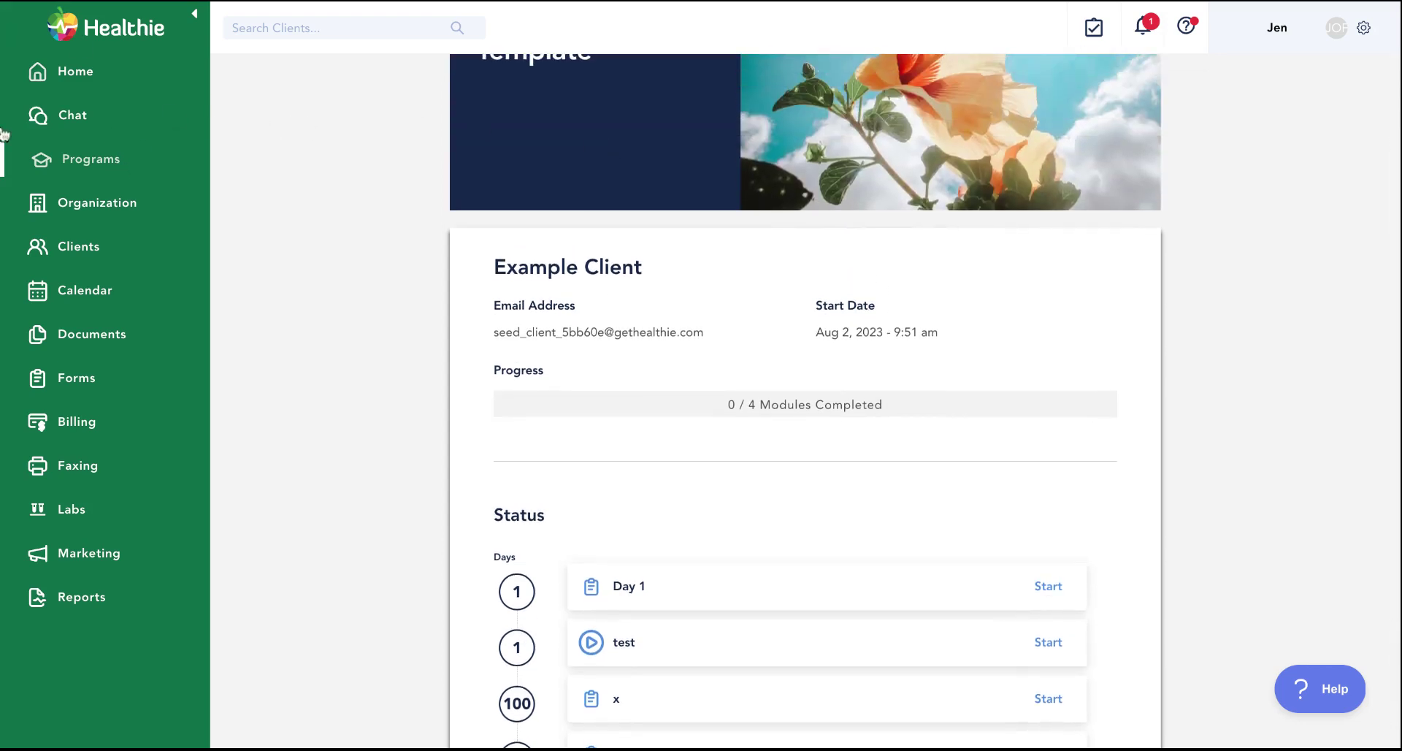
- Open the Client Status report for programs and download it for all providers
{"action": "left_click", "coordinate": [84, 605]}
{"action": "scroll", "coordinate": [203, 650], "scroll_direction": "down", "scroll_amount": 1}
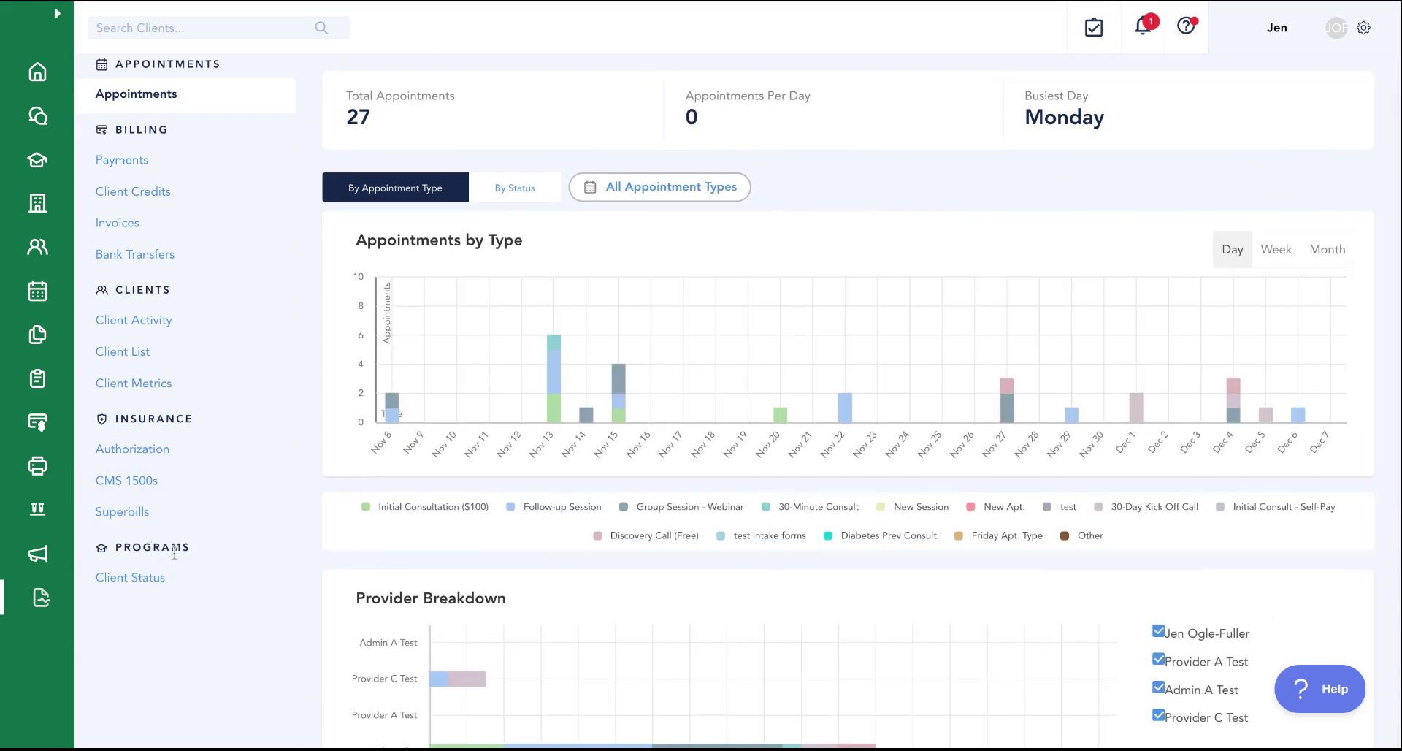
{"action": "left_click", "coordinate": [136, 581]}
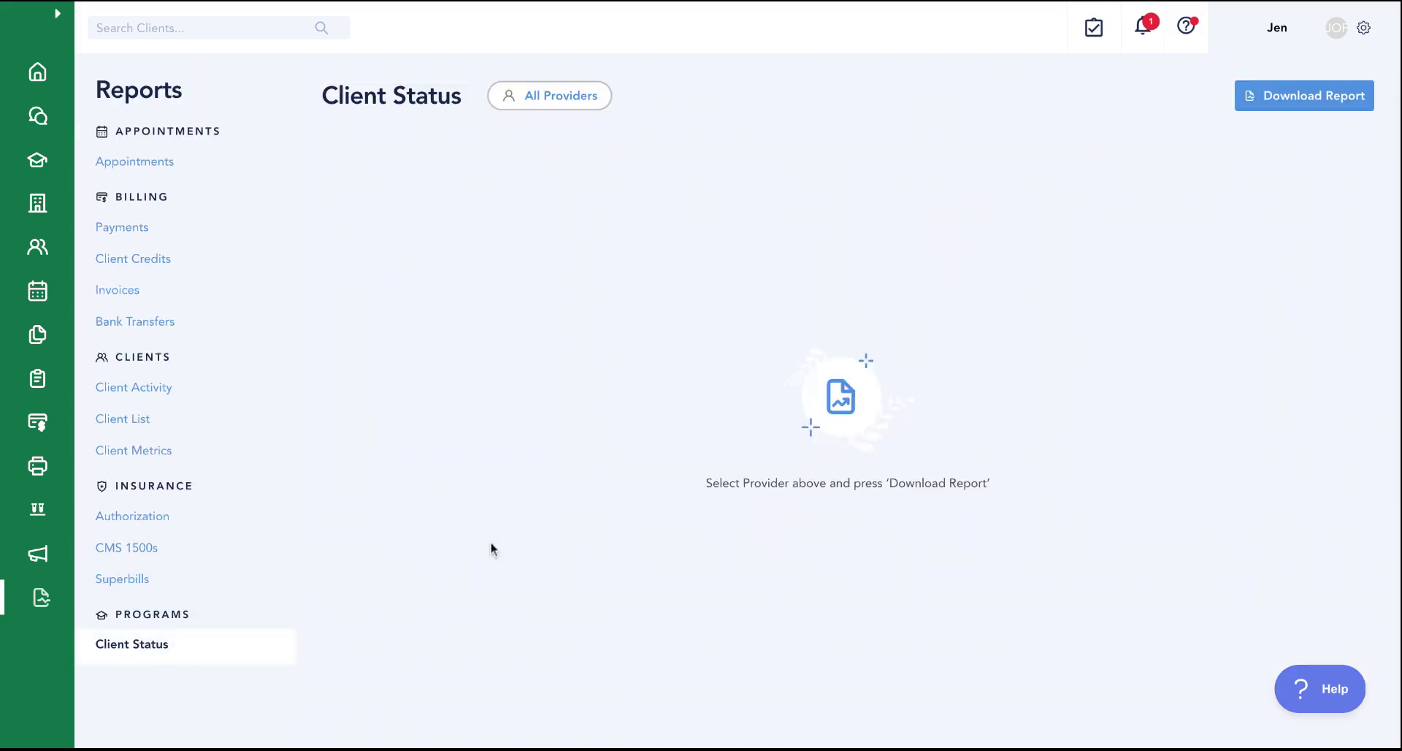
{"action": "left_click", "coordinate": [1285, 107]}
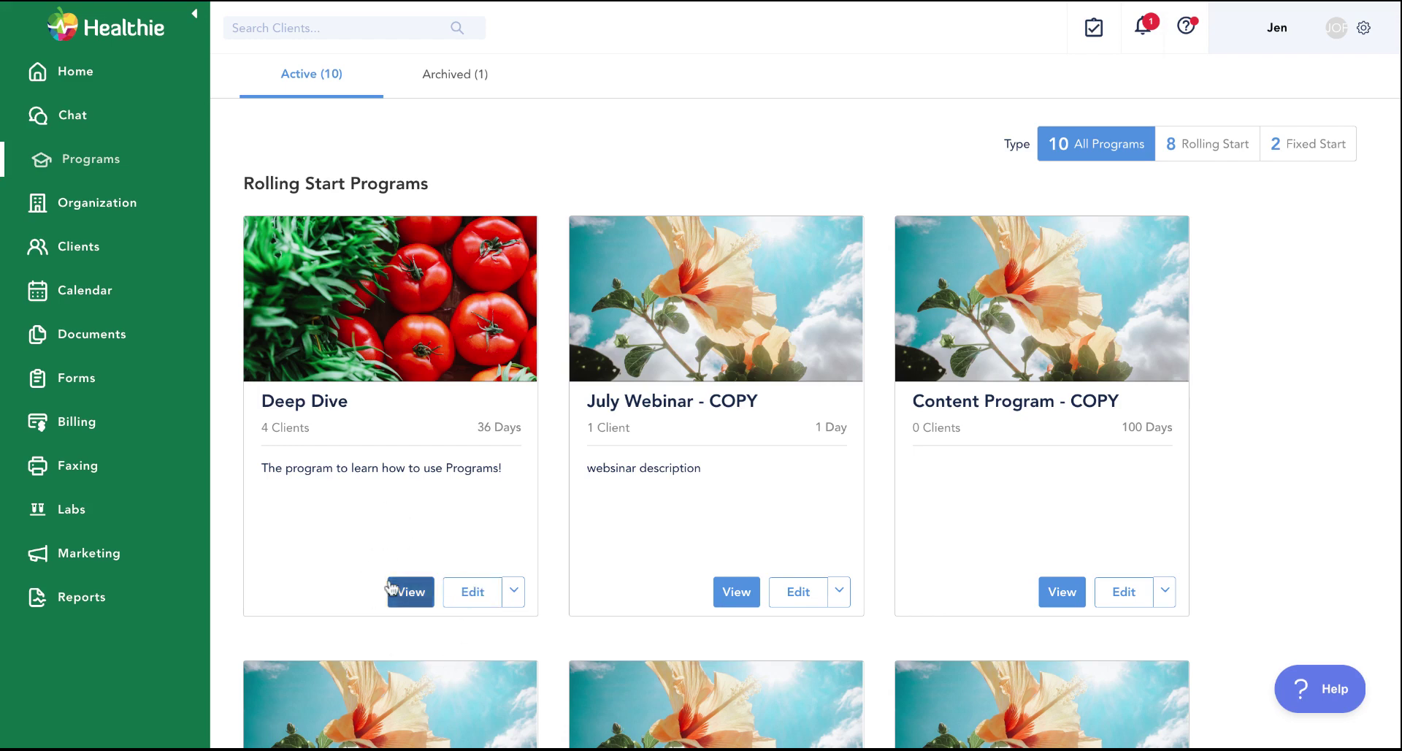
- Open the Deep Dive program from the programs list and view its Day 1 module "xyz"
{"action": "scroll", "coordinate": [394, 588], "scroll_direction": "down", "scroll_amount": 1}
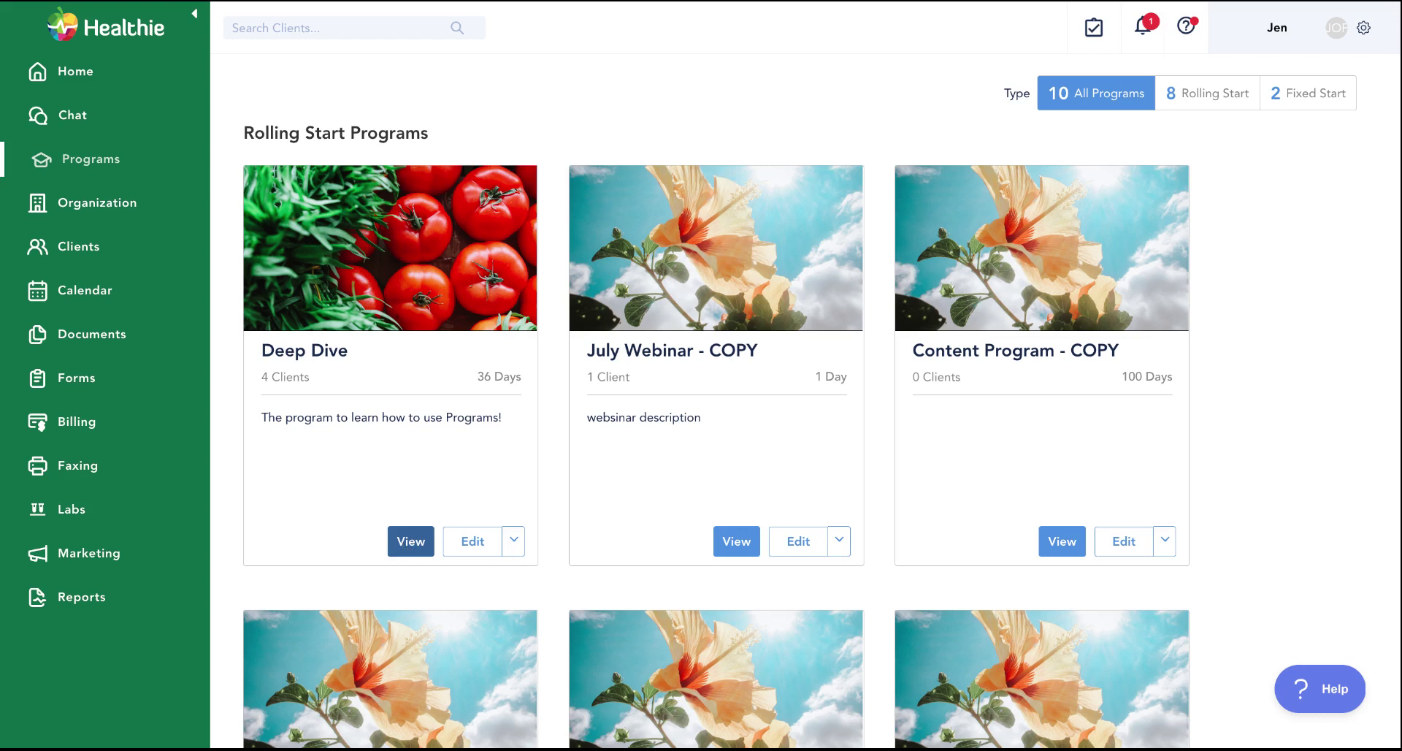
{"action": "left_click", "coordinate": [407, 546]}
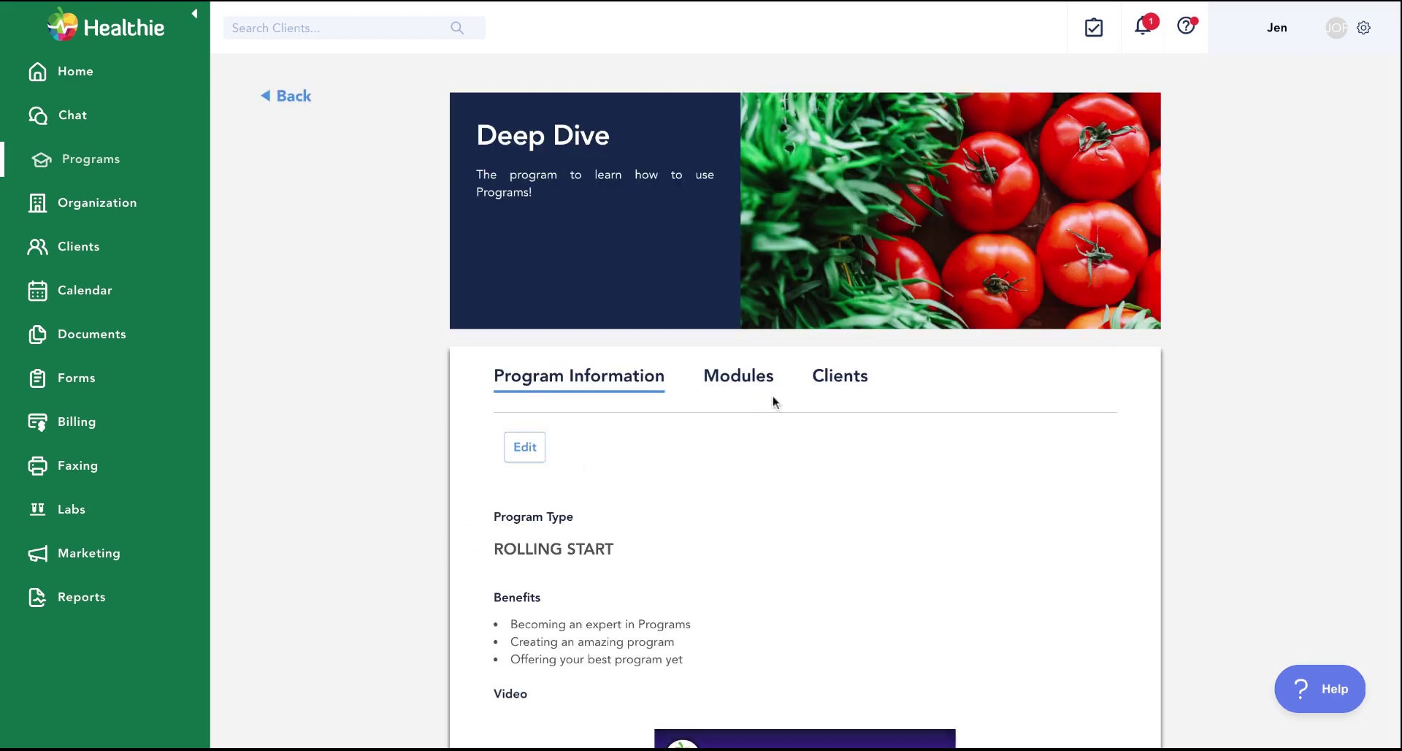
{"action": "scroll", "coordinate": [777, 471], "scroll_direction": "down", "scroll_amount": 7}
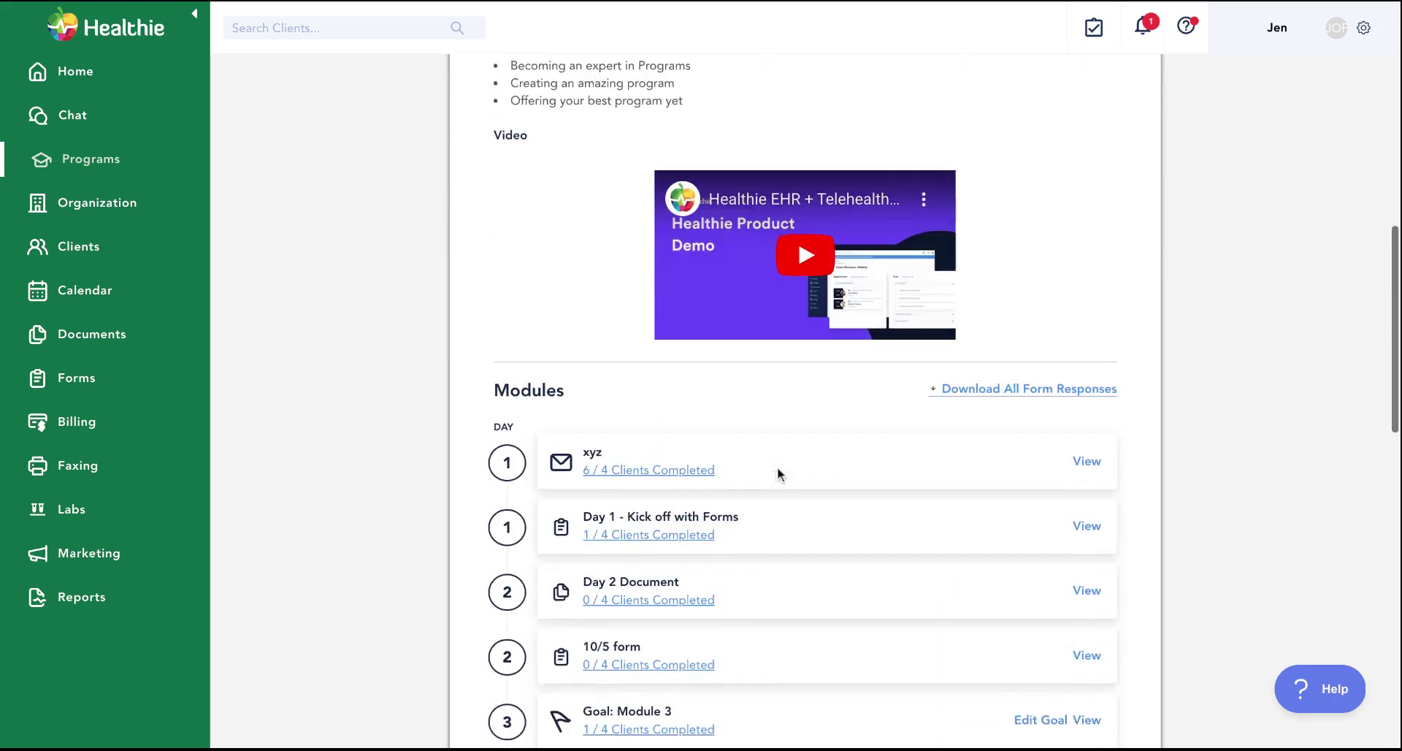
{"action": "left_click", "coordinate": [1086, 461]}
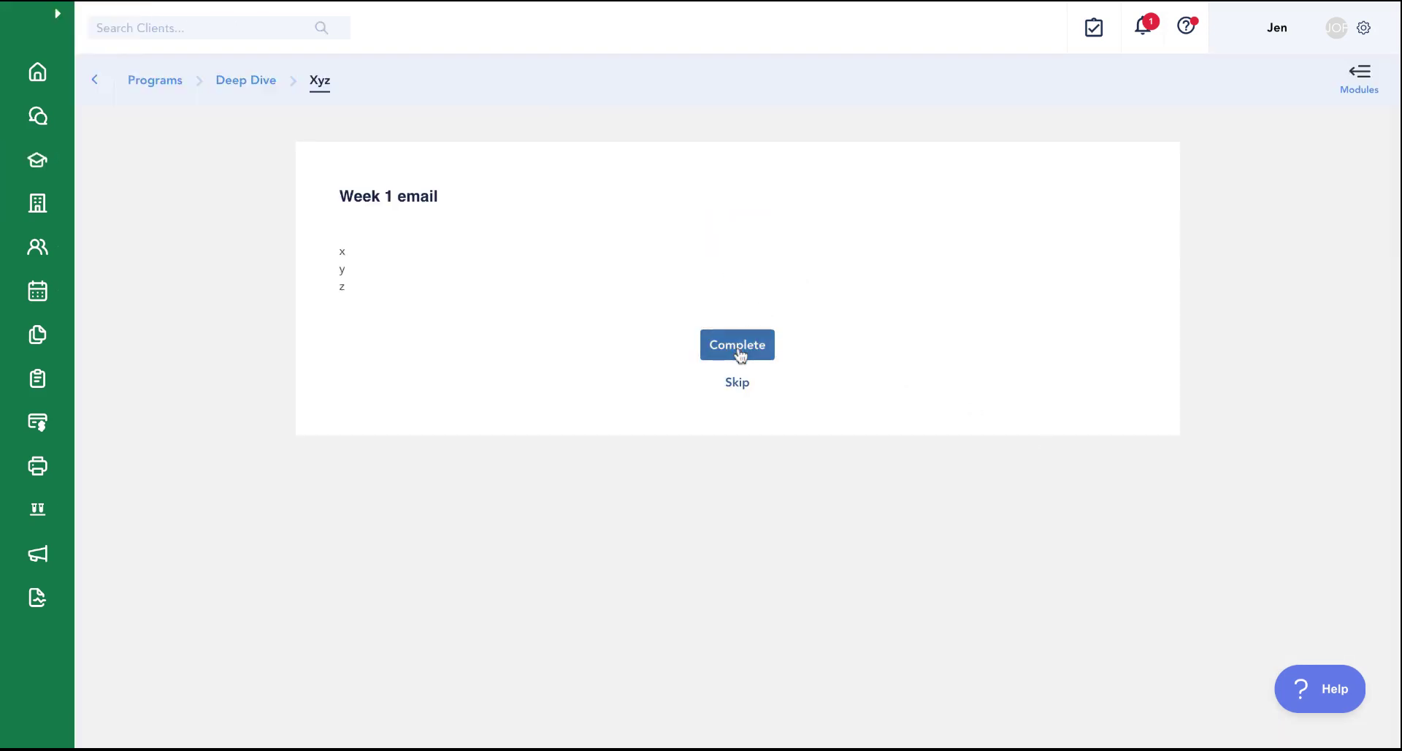
- Step through the Deep Dive modules from "xyz" to the 10/5 Form, viewing the kick-off form and Day 2 document, and return to the programs list
{"action": "left_click", "coordinate": [738, 382]}
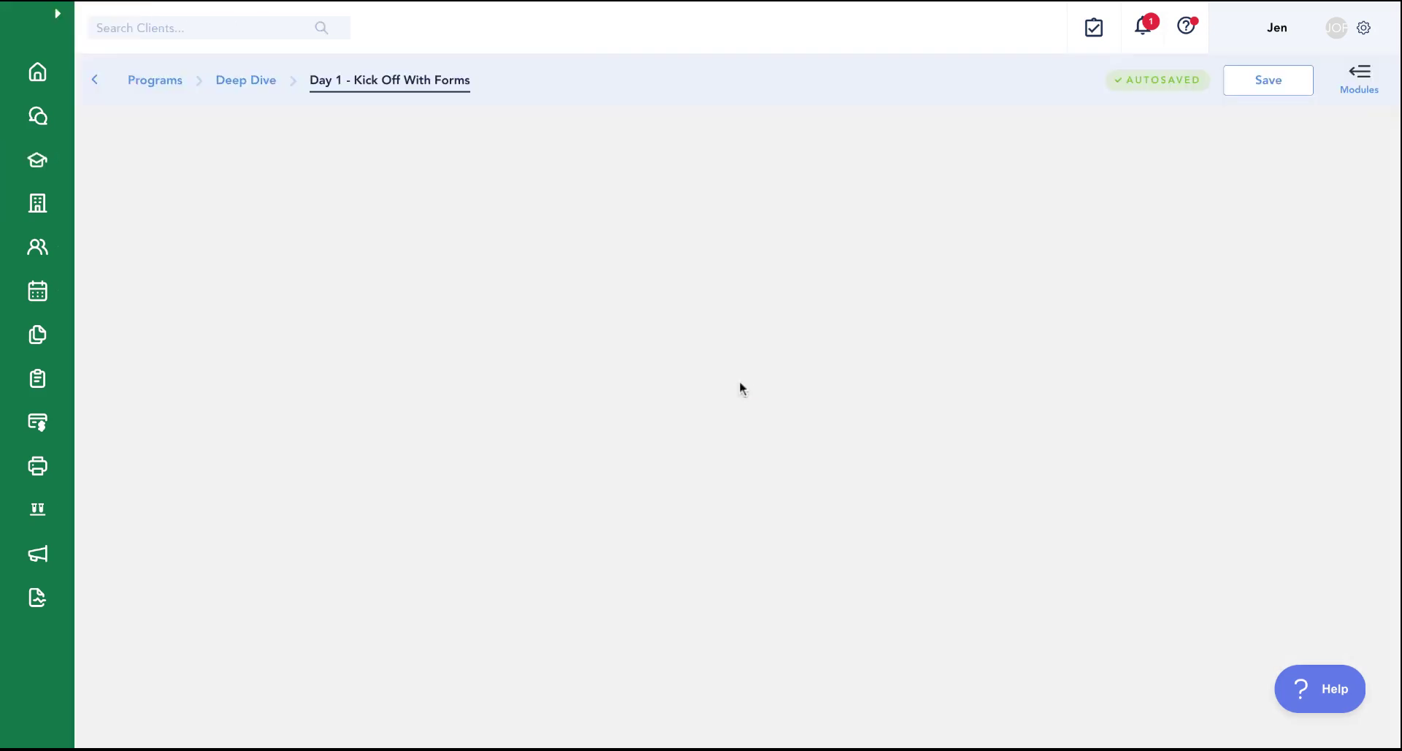
{"action": "scroll", "coordinate": [660, 445], "scroll_direction": "down", "scroll_amount": 18}
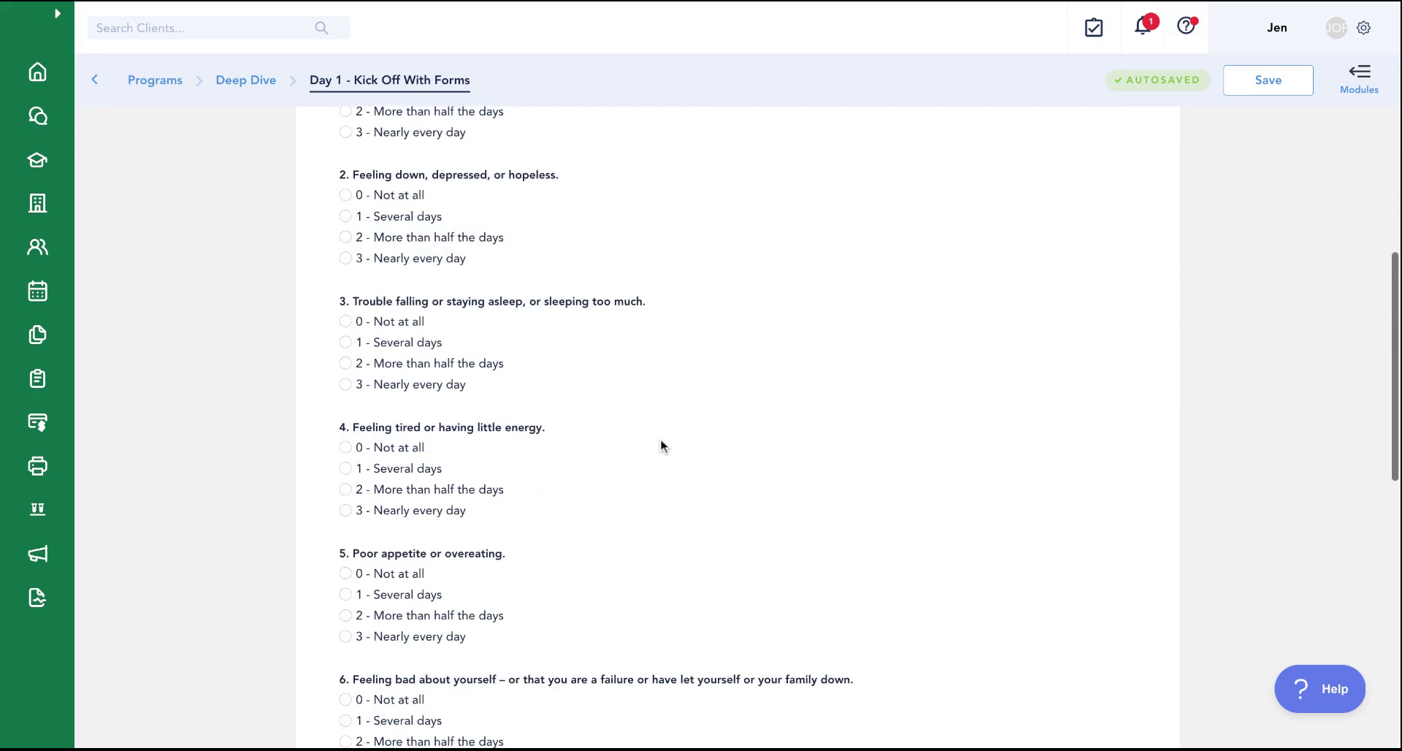
{"action": "left_click", "coordinate": [734, 660]}
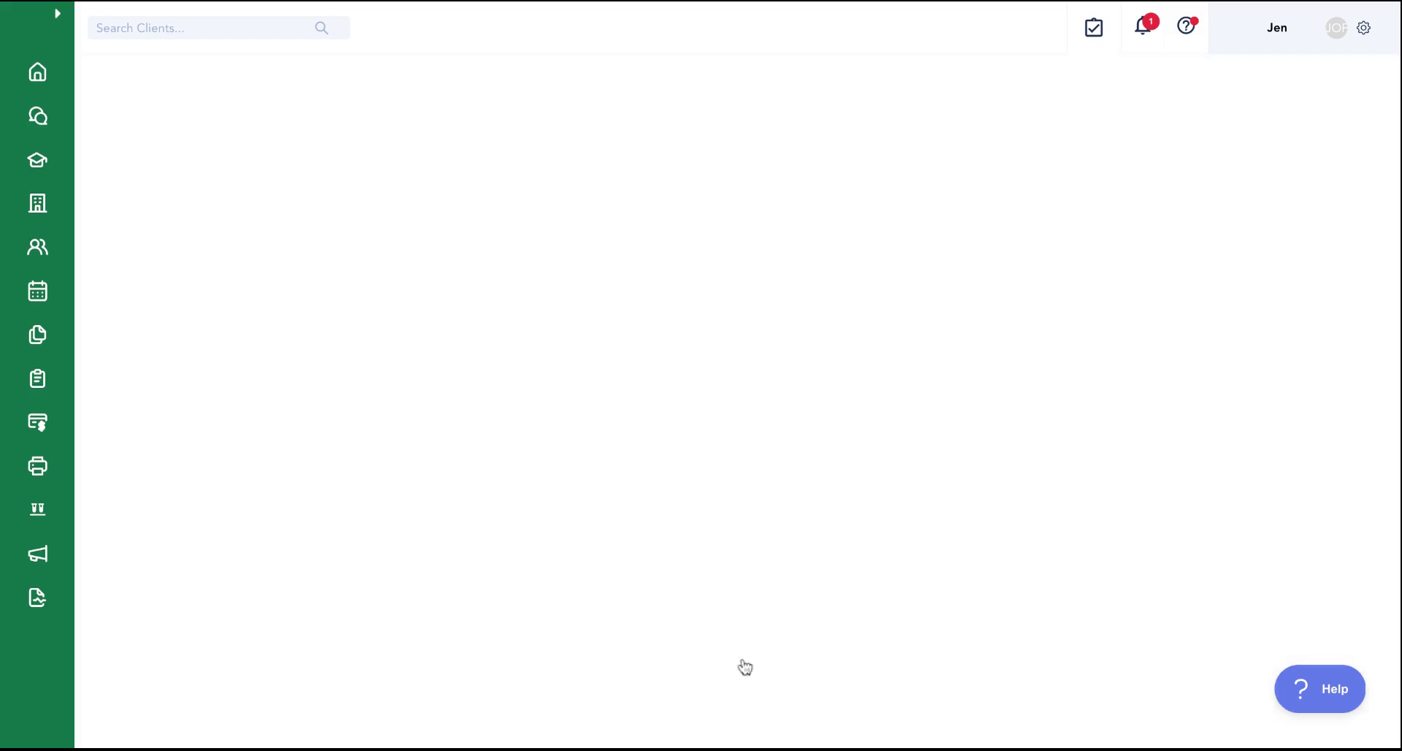
{"action": "scroll", "coordinate": [815, 328], "scroll_direction": "down", "scroll_amount": 8}
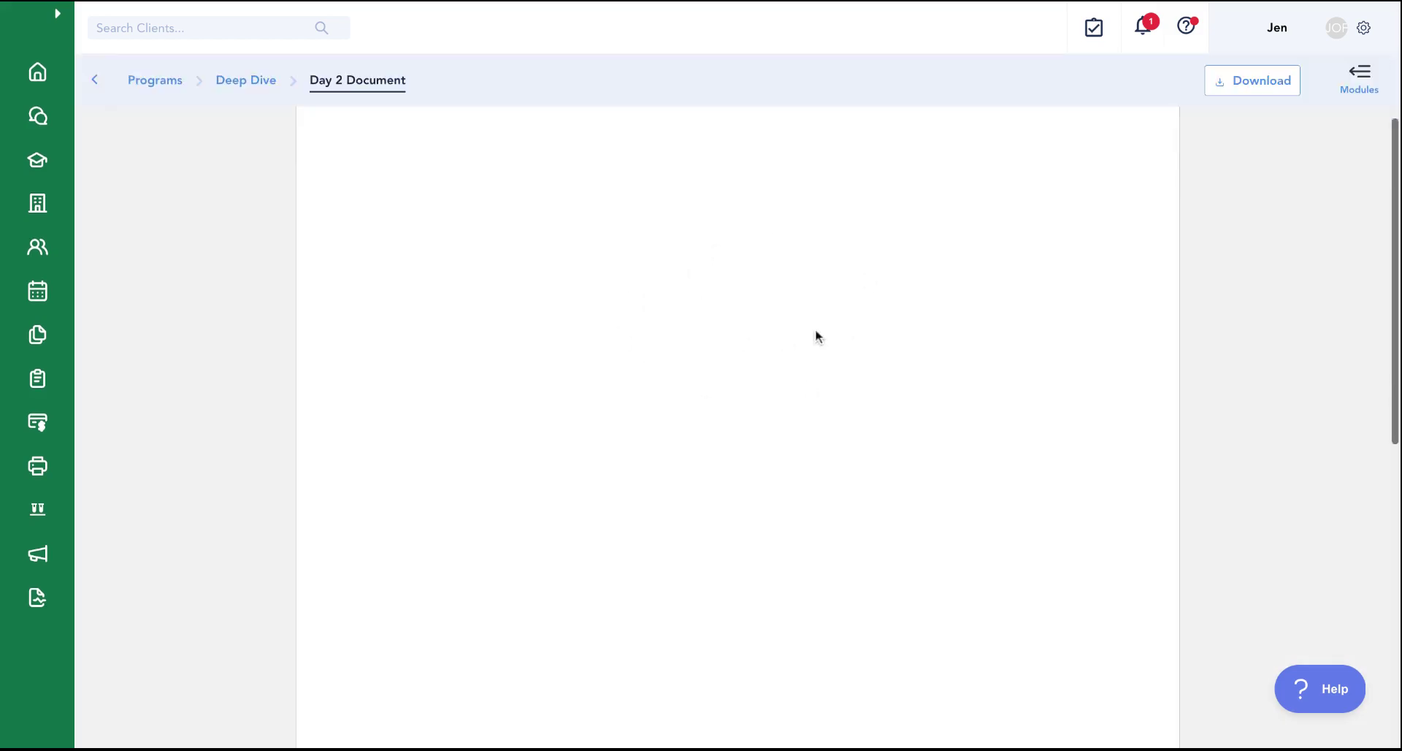
{"action": "left_click", "coordinate": [734, 669]}
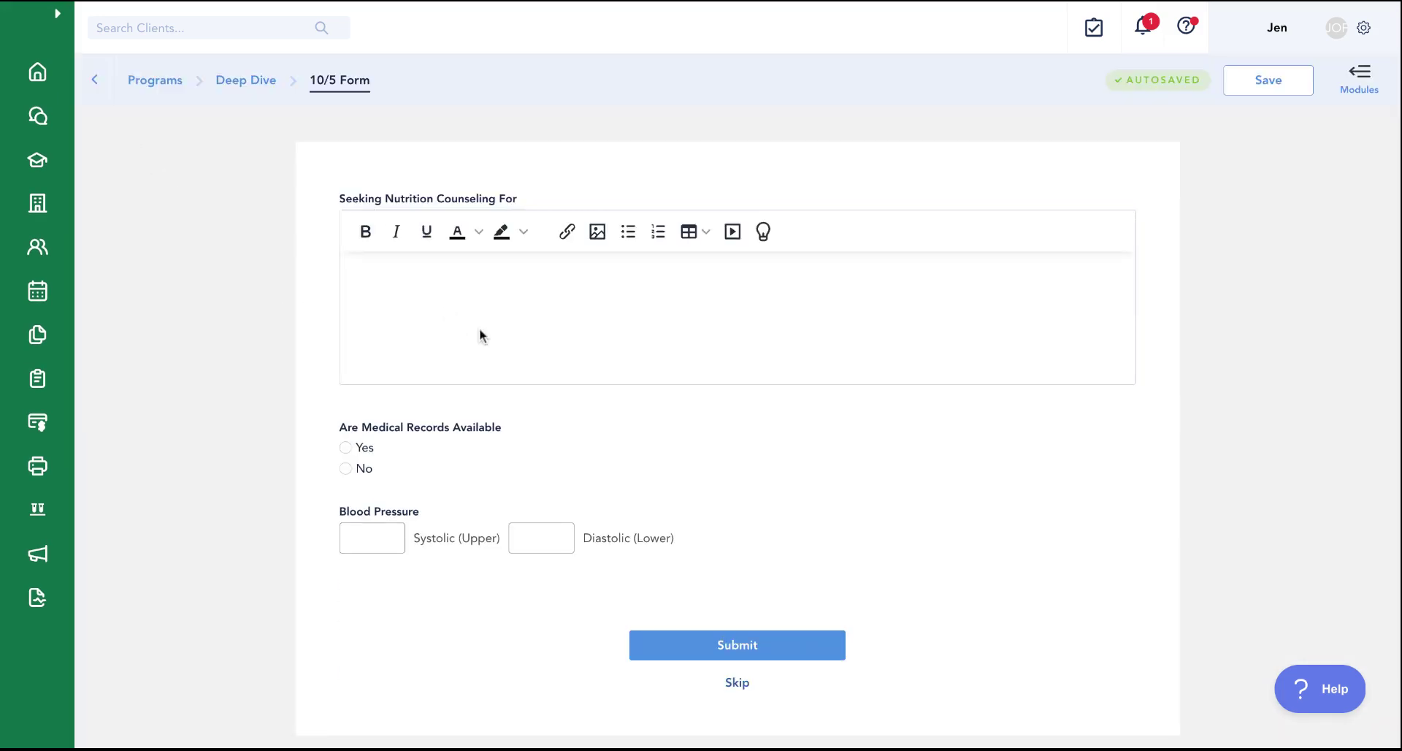
{"action": "left_click", "coordinate": [62, 22]}
{"action": "left_click", "coordinate": [102, 157]}
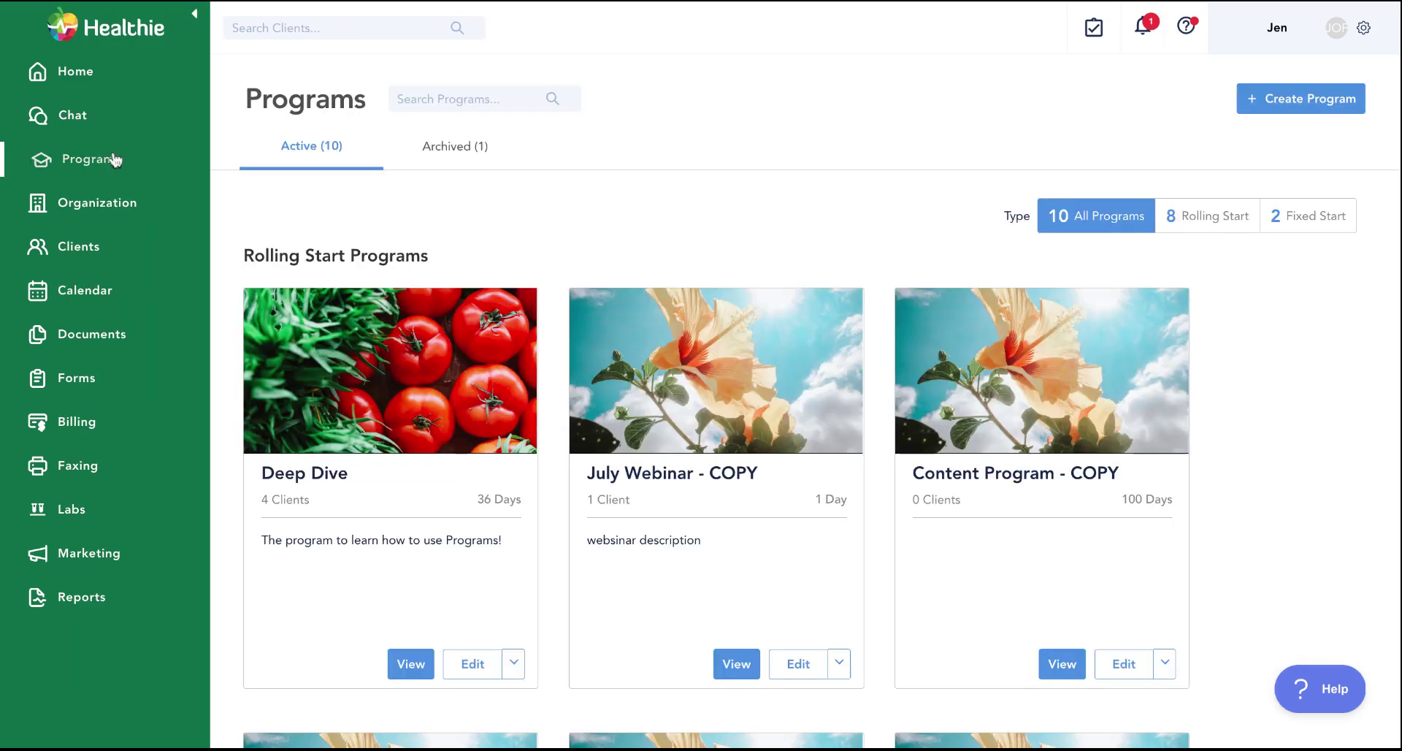